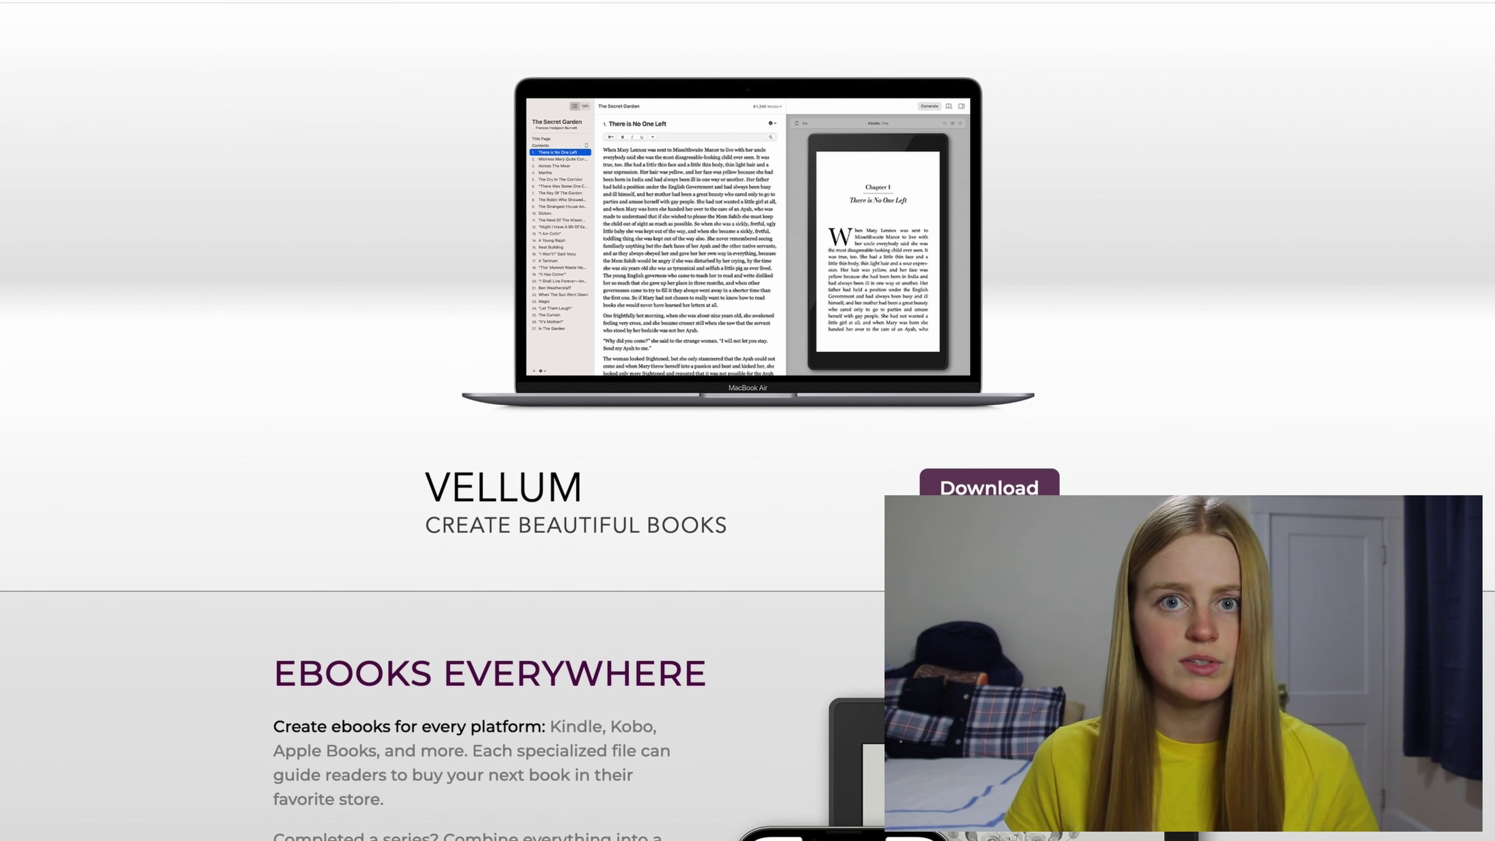
- Read through the Vellum website's feature sections on ebooks, print, styles and book design, down to the prices and free download offer
{"action": "scroll", "coordinate": [1381, 454], "scroll_direction": "down", "scroll_amount": 9}
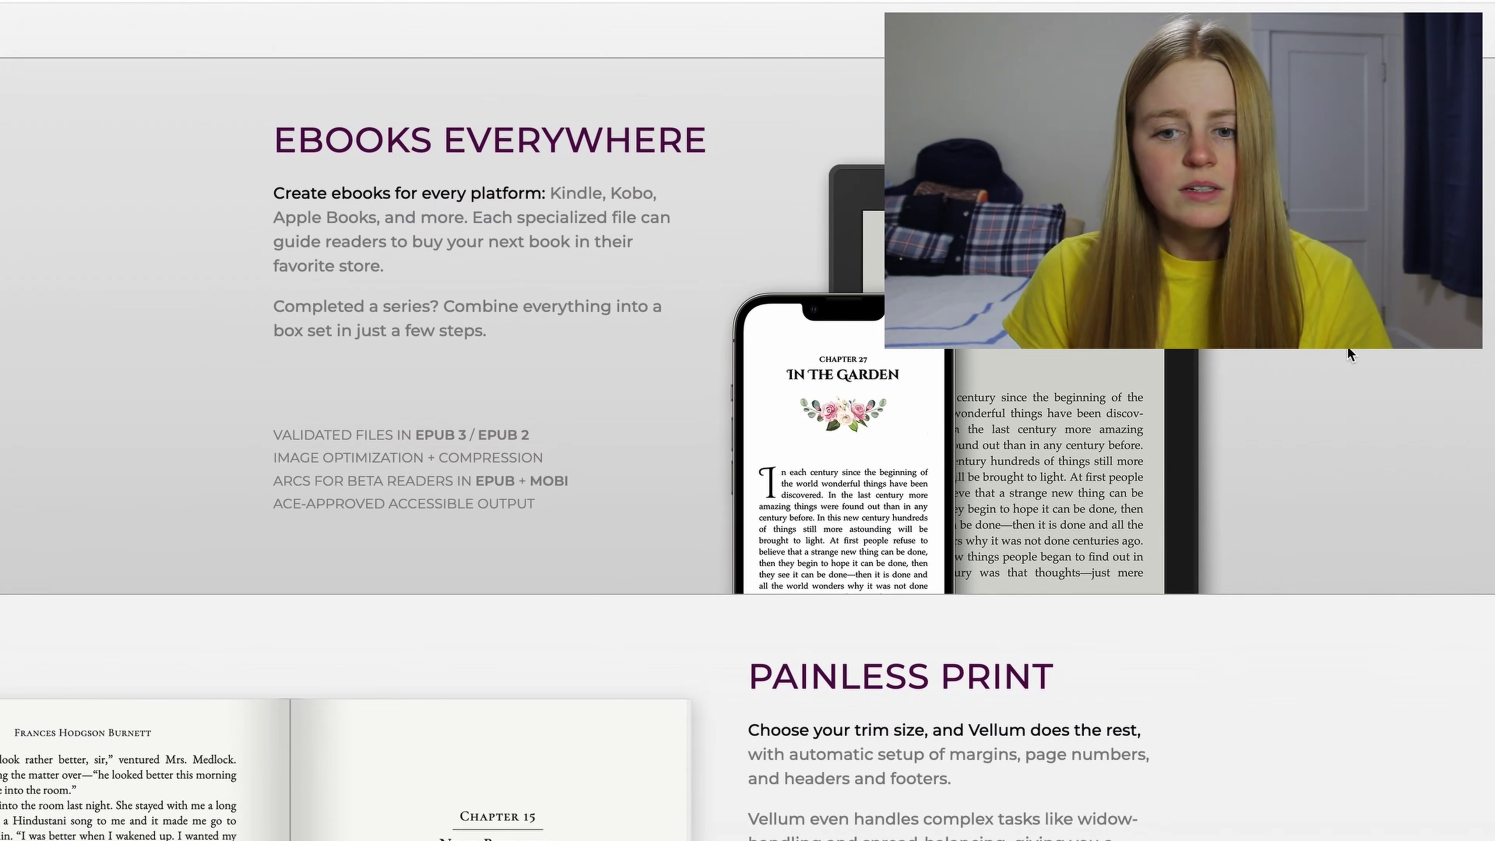
{"action": "scroll", "coordinate": [1348, 348], "scroll_direction": "down", "scroll_amount": 7}
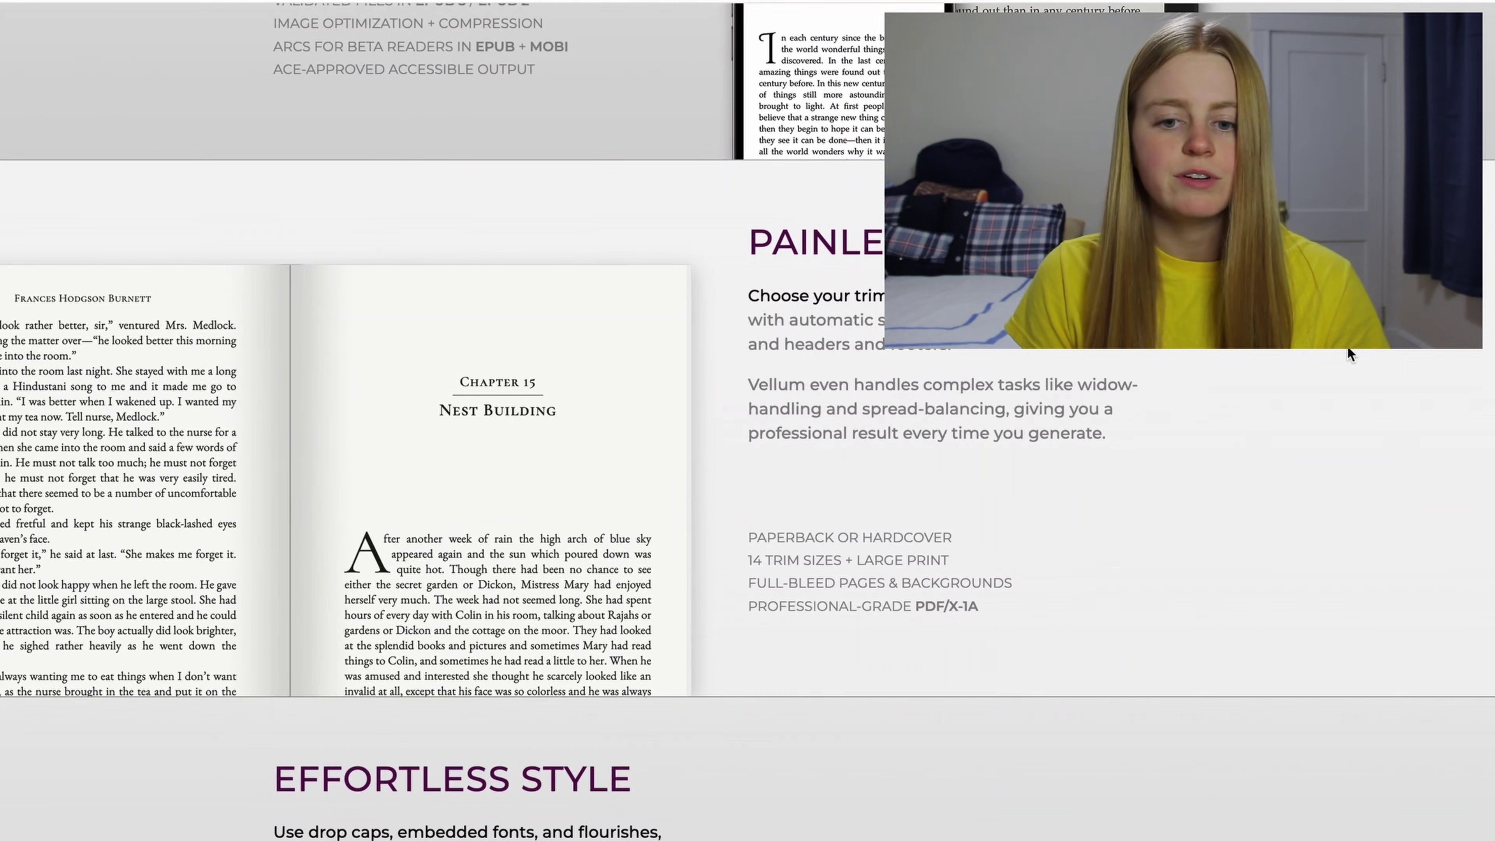
{"action": "scroll", "coordinate": [1348, 348], "scroll_direction": "down", "scroll_amount": 9}
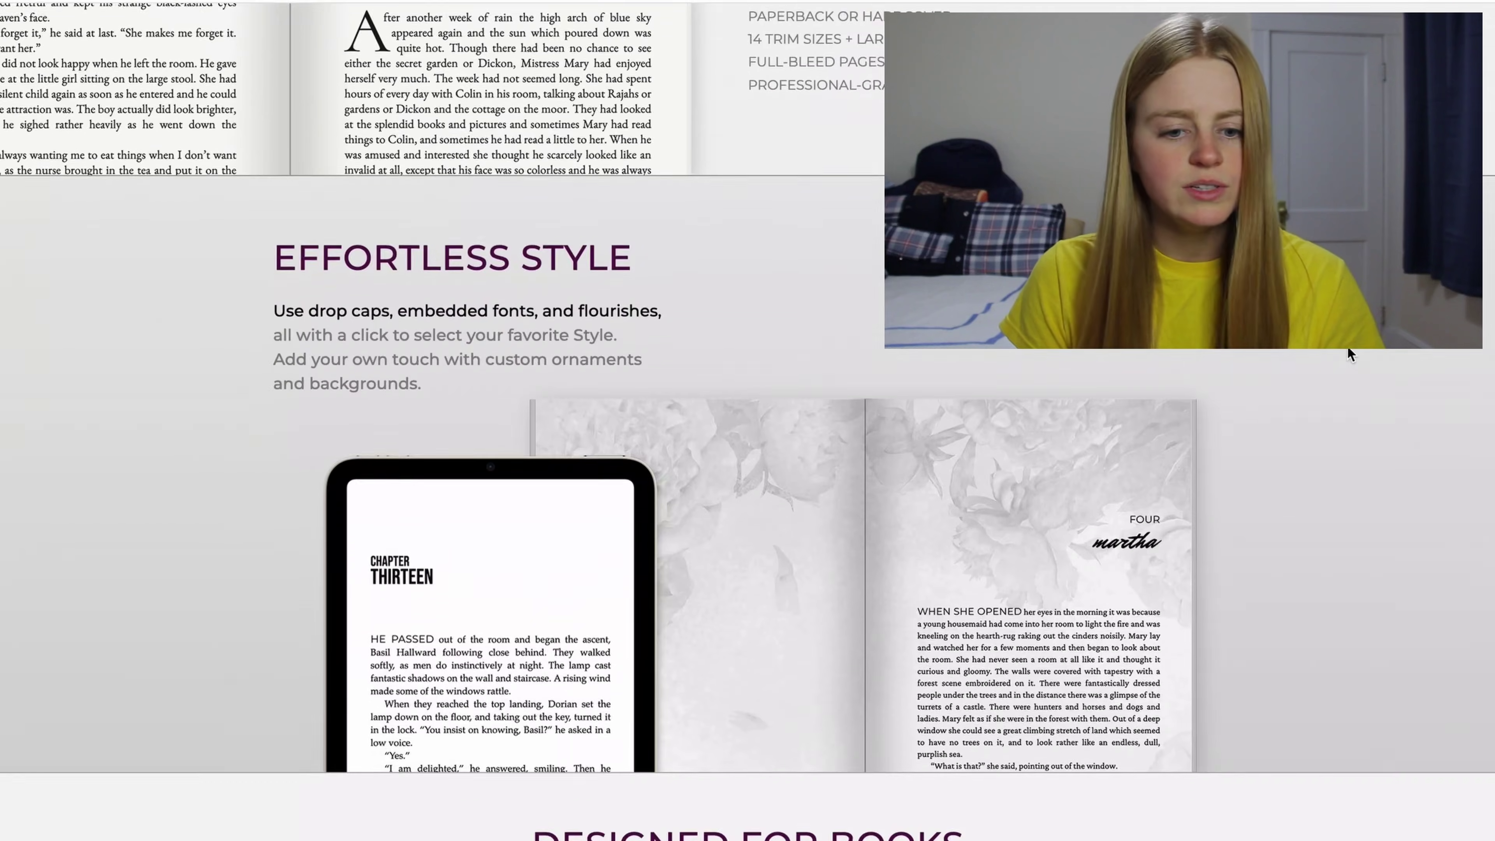
{"action": "scroll", "coordinate": [1349, 354], "scroll_direction": "down", "scroll_amount": 1}
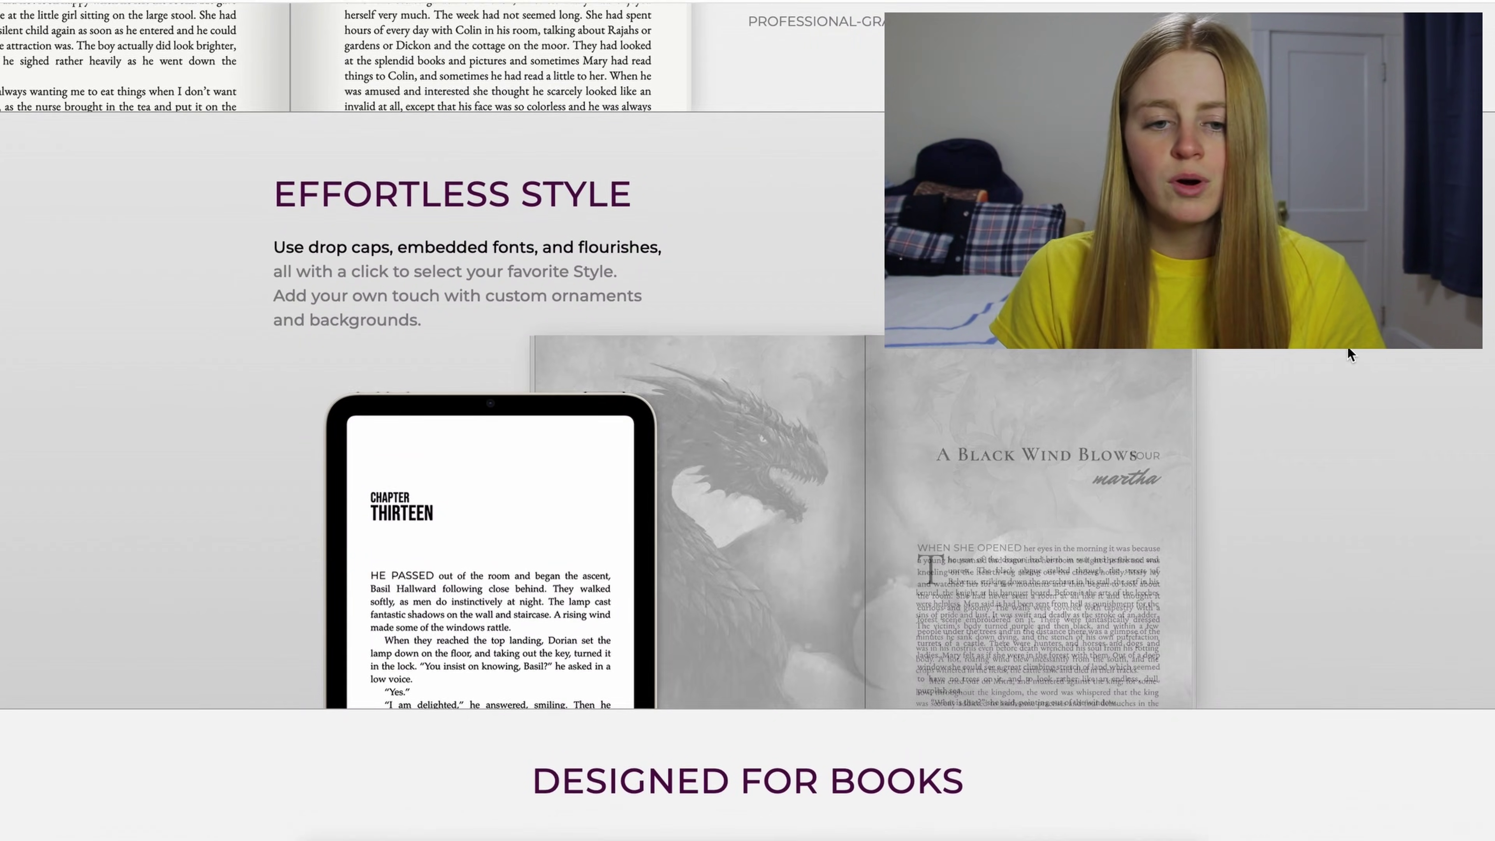
{"action": "scroll", "coordinate": [1348, 348], "scroll_direction": "down", "scroll_amount": 3}
{"action": "scroll", "coordinate": [1348, 348], "scroll_direction": "down", "scroll_amount": 9}
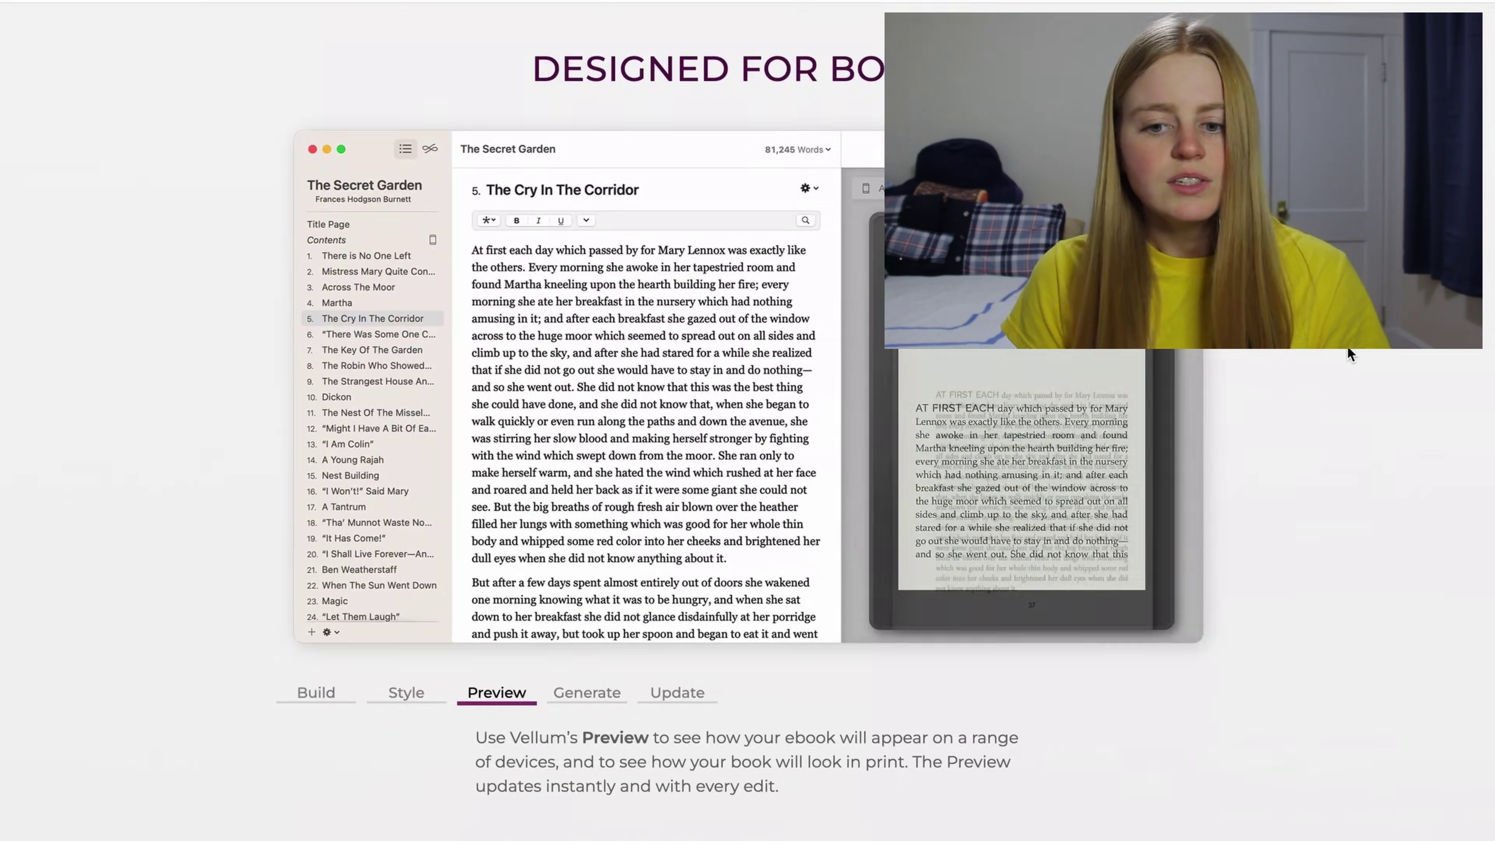
{"action": "scroll", "coordinate": [1347, 348], "scroll_direction": "down", "scroll_amount": 14}
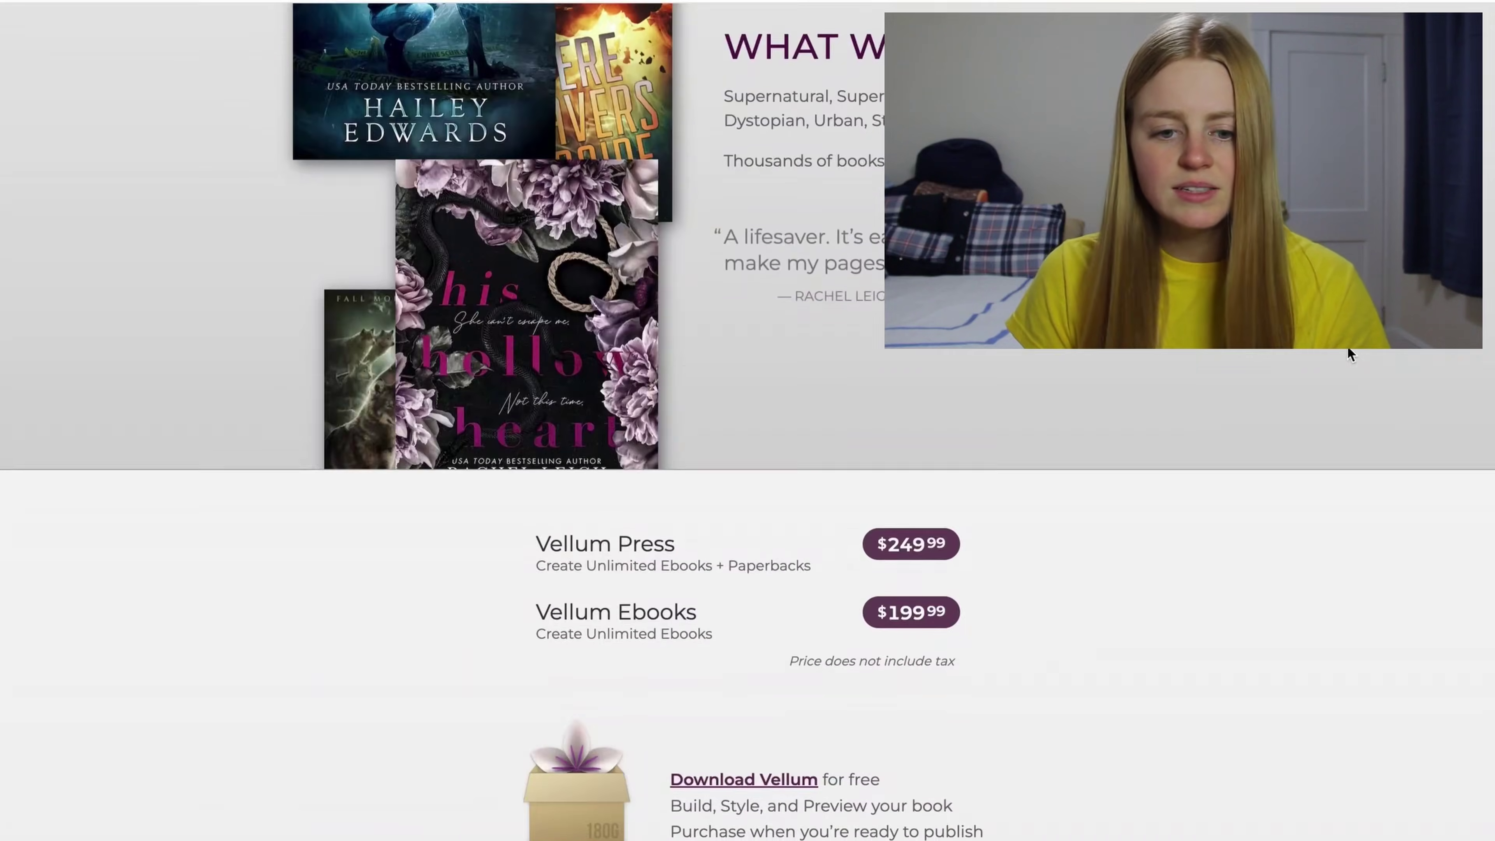
{"action": "scroll", "coordinate": [1348, 348], "scroll_direction": "down", "scroll_amount": 2}
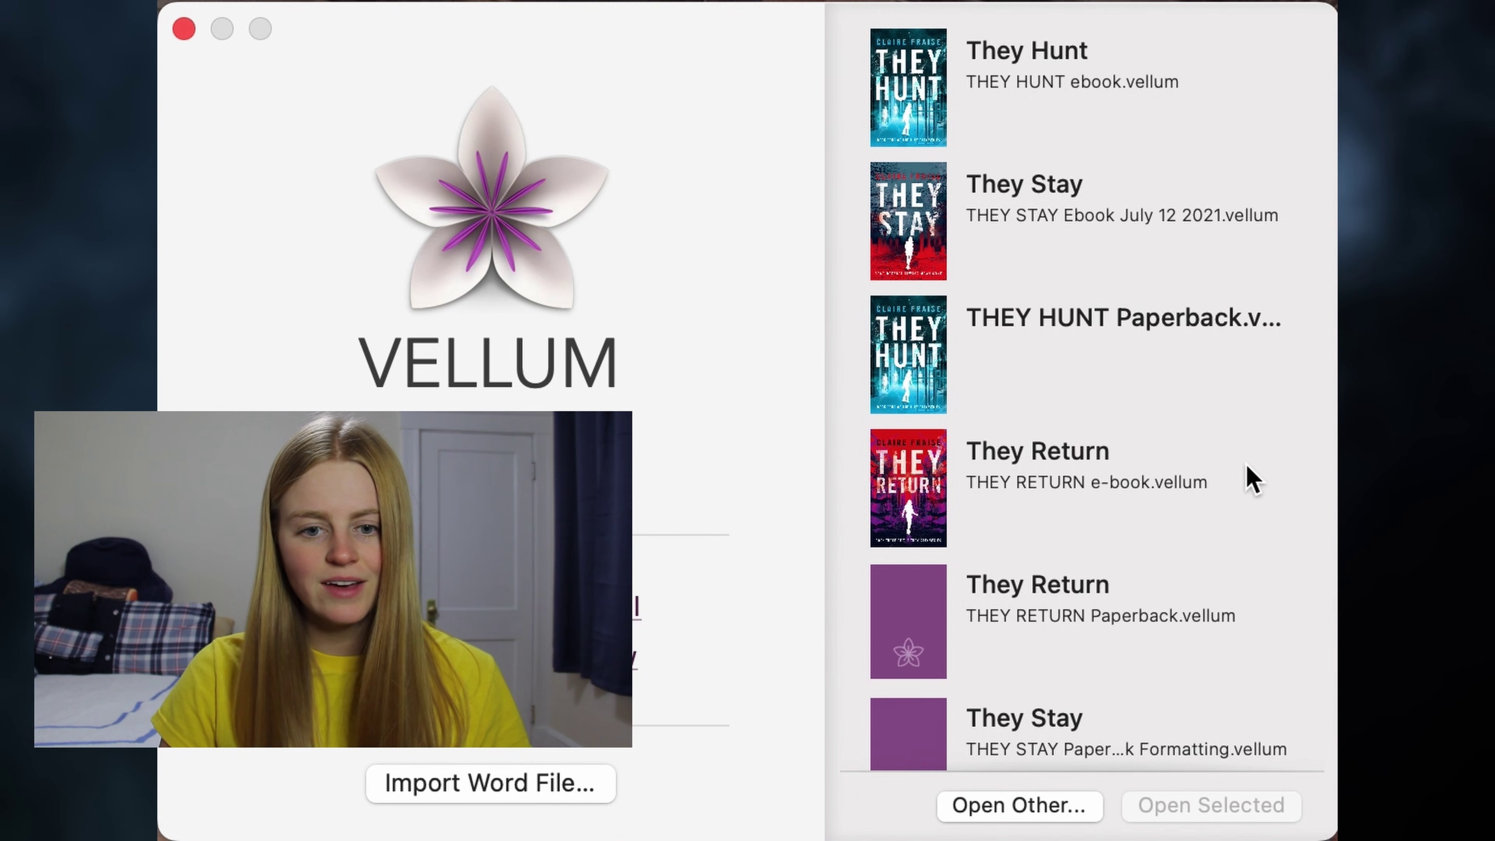
{"action": "scroll", "coordinate": [1243, 475], "scroll_direction": "down", "scroll_amount": 10}
{"action": "scroll", "coordinate": [1237, 462], "scroll_direction": "up", "scroll_amount": 10}
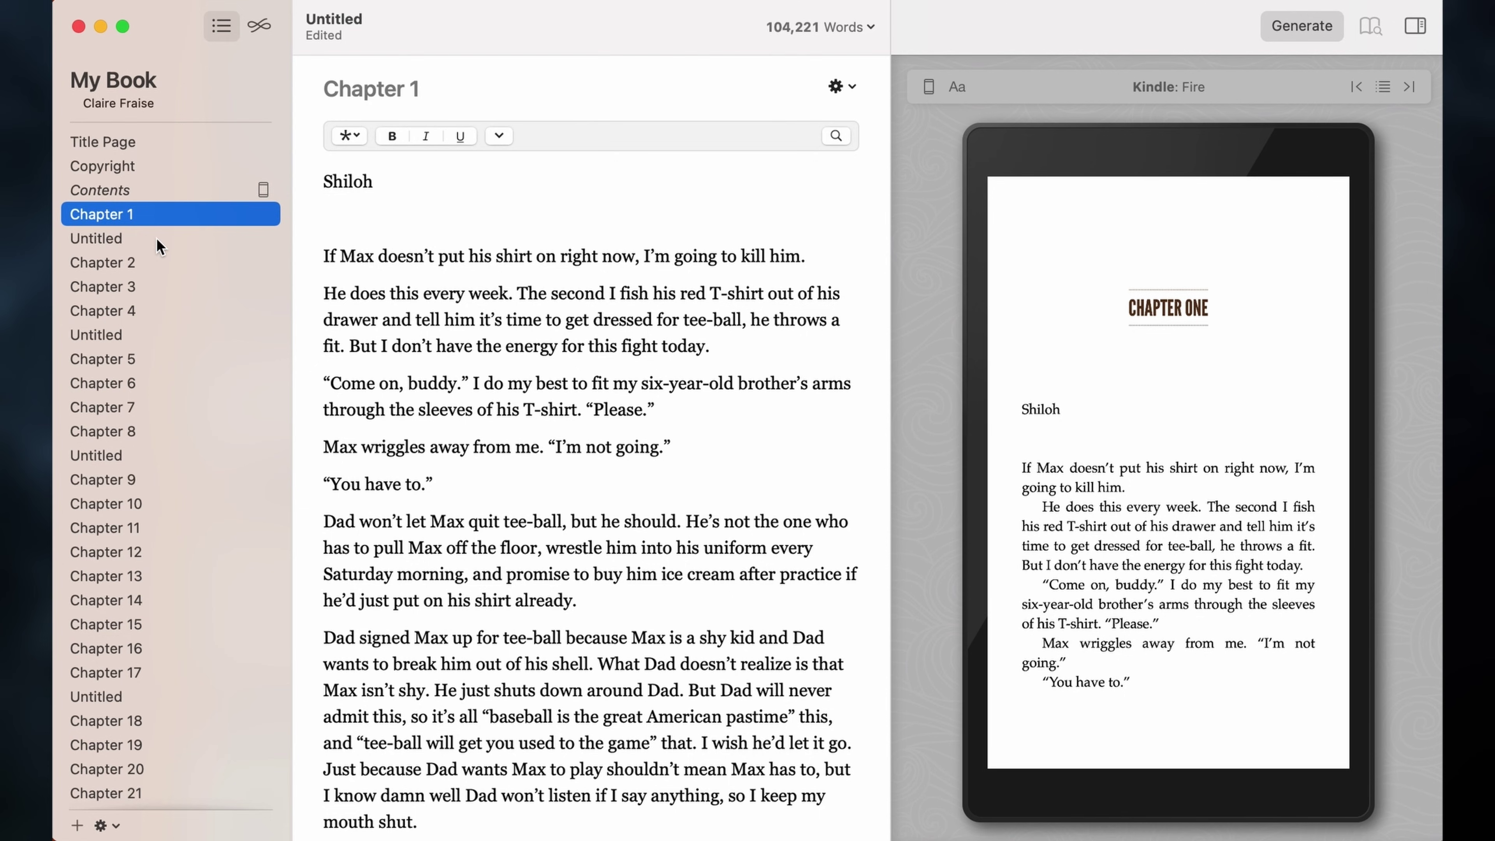
- Look through the imported manuscript's chapters and untitled sections one after another, starting after Chapter 1, to examine how each was imported
{"action": "left_click", "coordinate": [118, 237]}
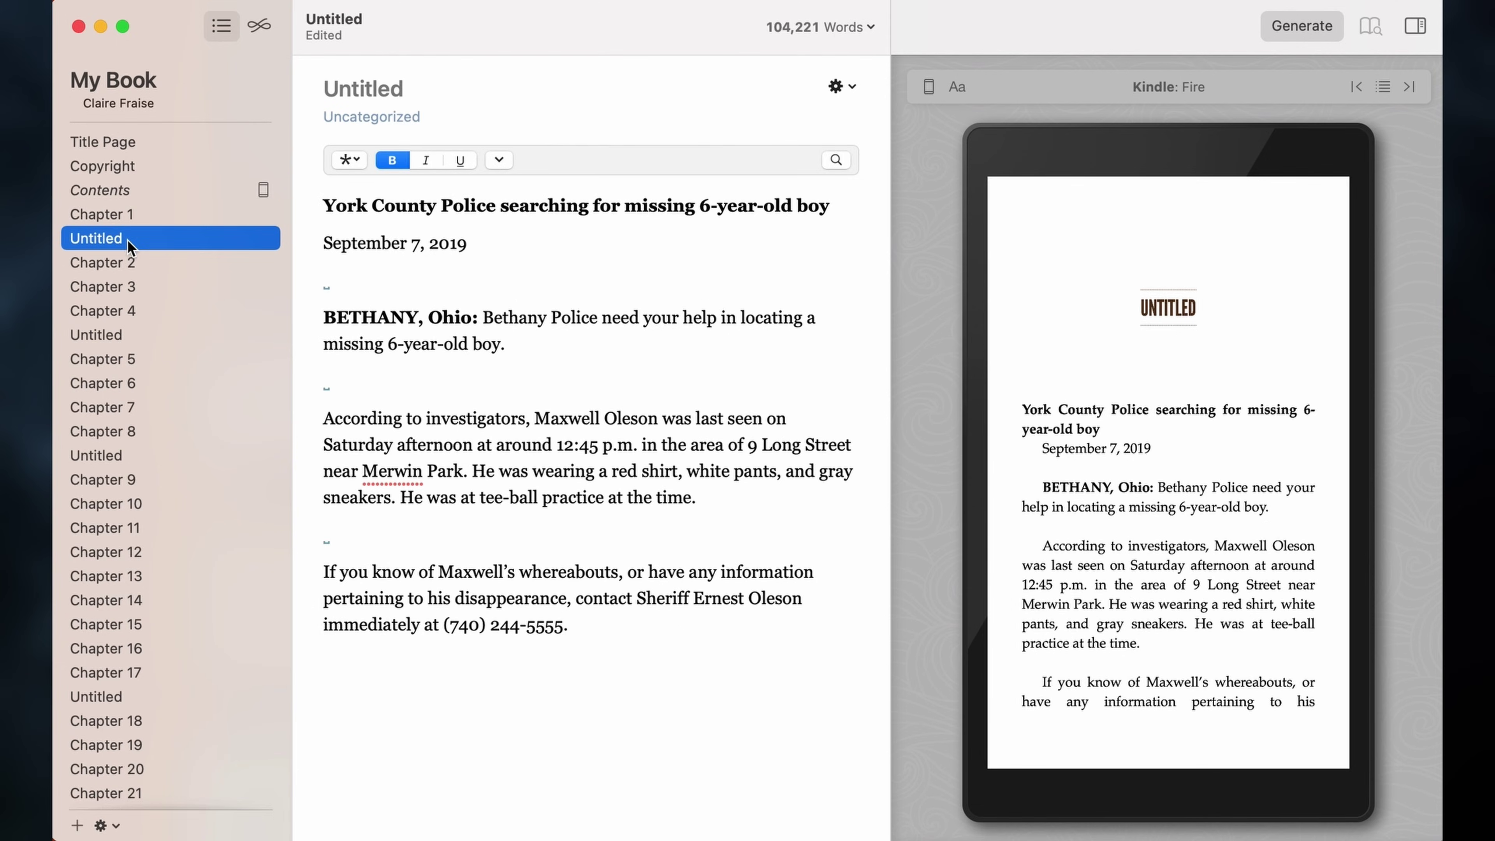
{"action": "left_click", "coordinate": [134, 265]}
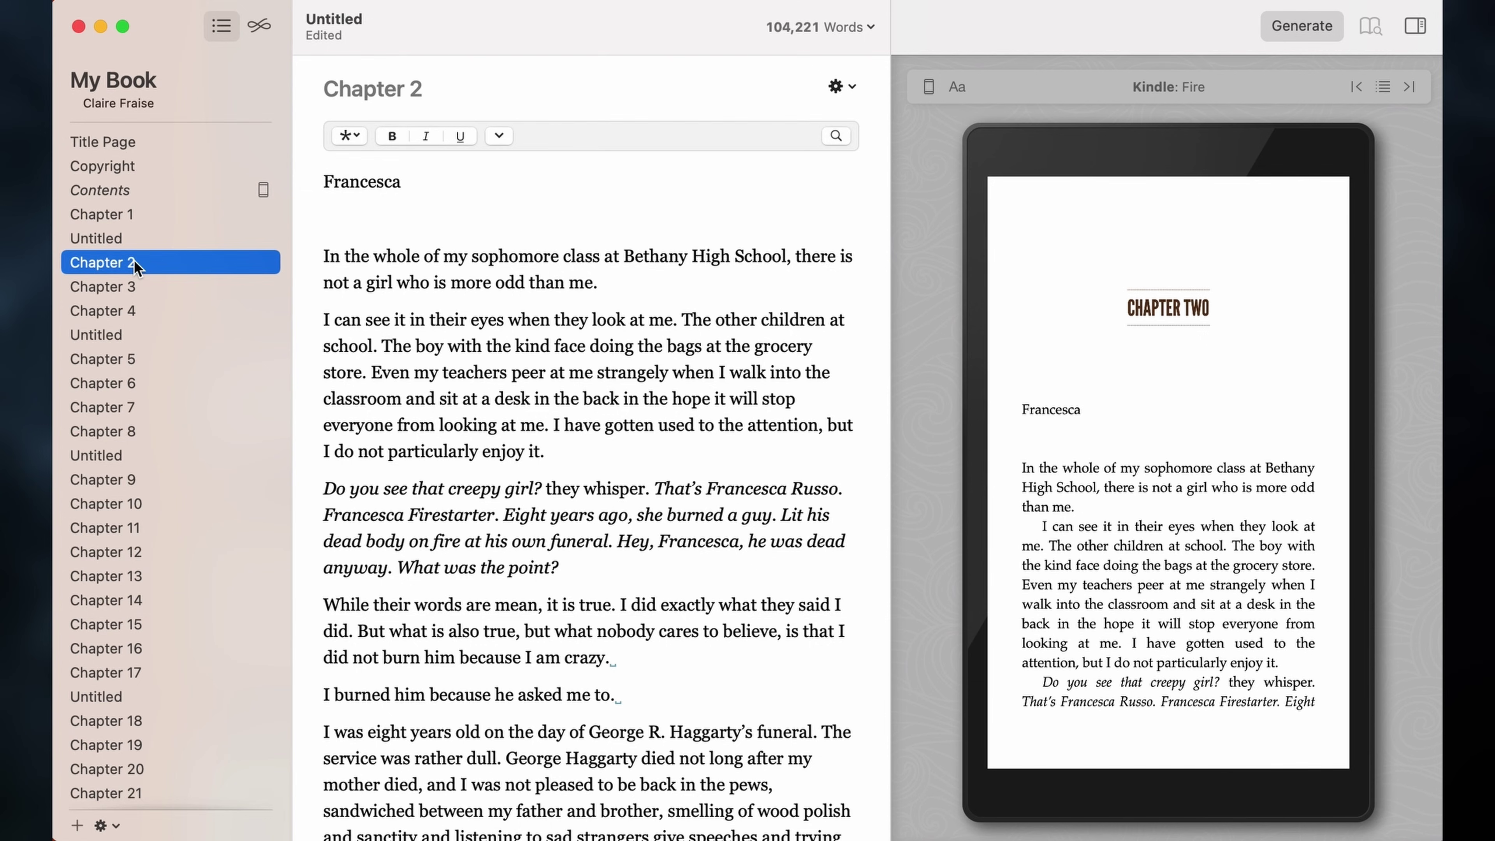
{"action": "key", "text": "Down"}
{"action": "key", "text": "Down"}
{"action": "key", "text": "Down"}
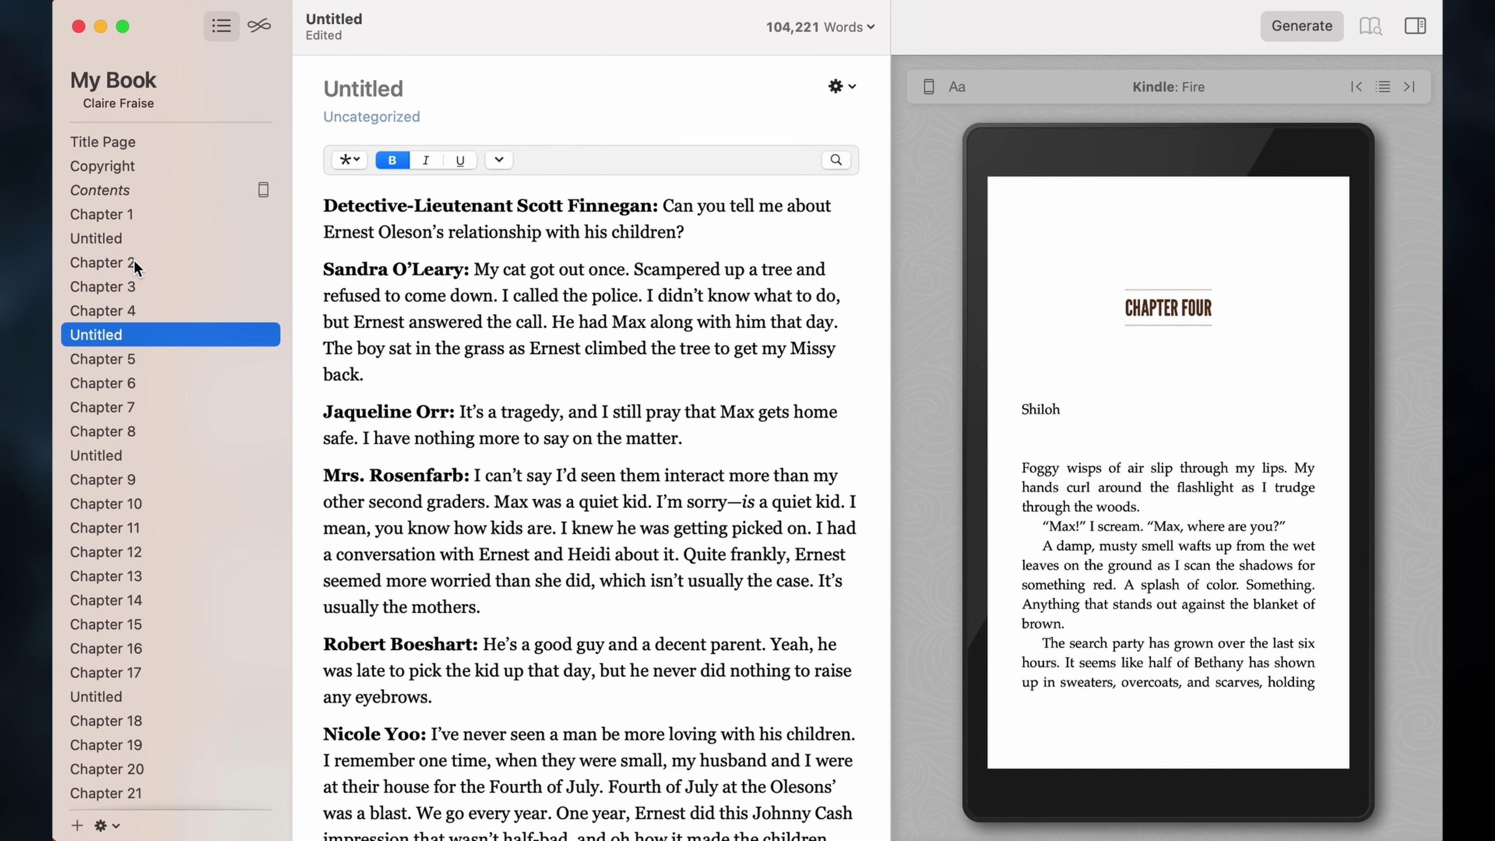
{"action": "key", "text": "Down"}
{"action": "key", "text": "Down"}
{"action": "key", "text": "Down"}
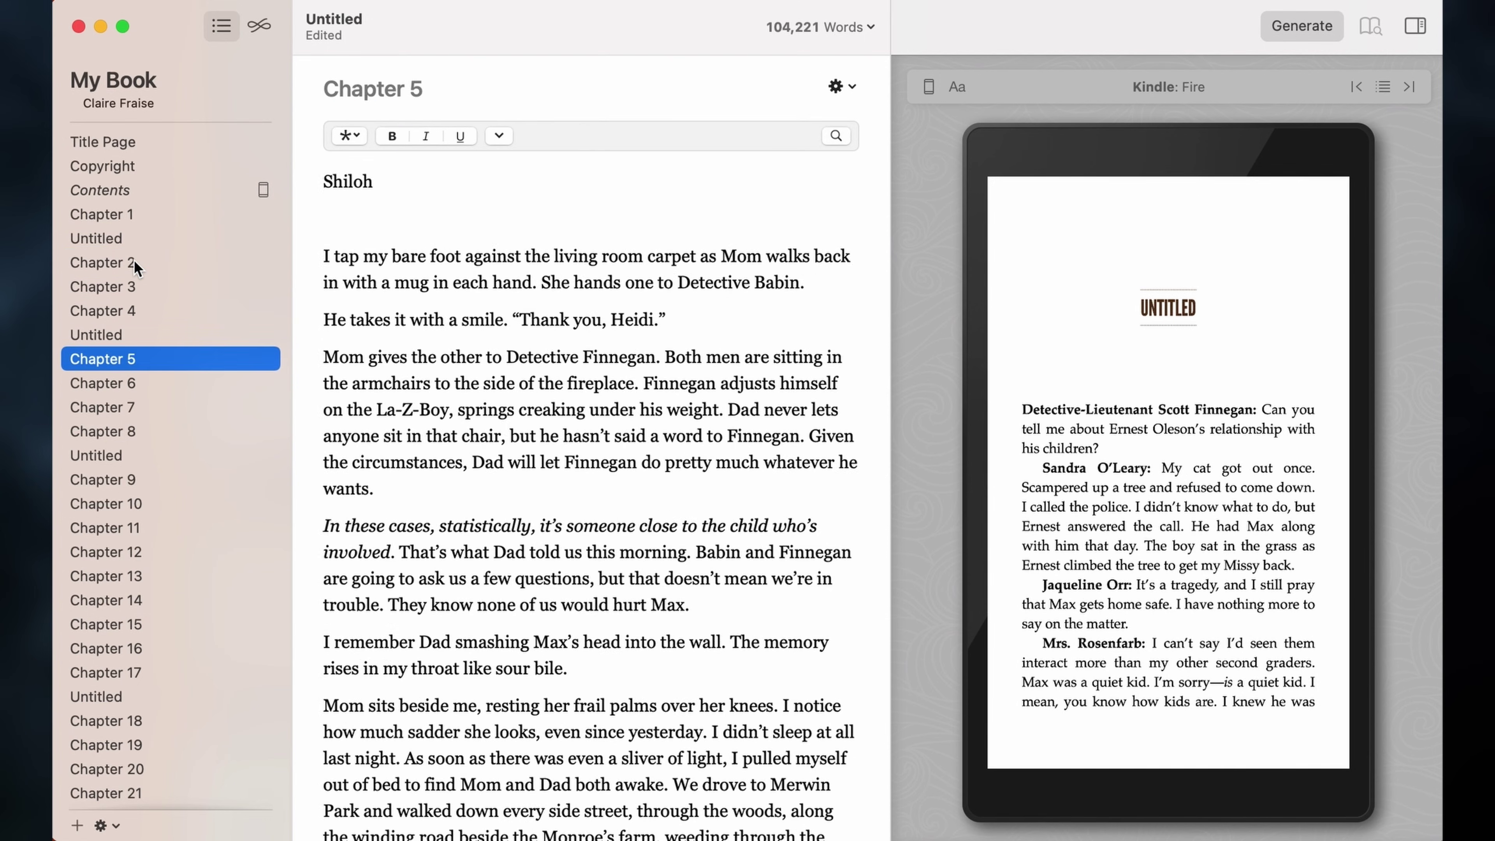
{"action": "key", "text": "Down"}
{"action": "key", "text": "Down"}
{"action": "key", "text": "Down"}
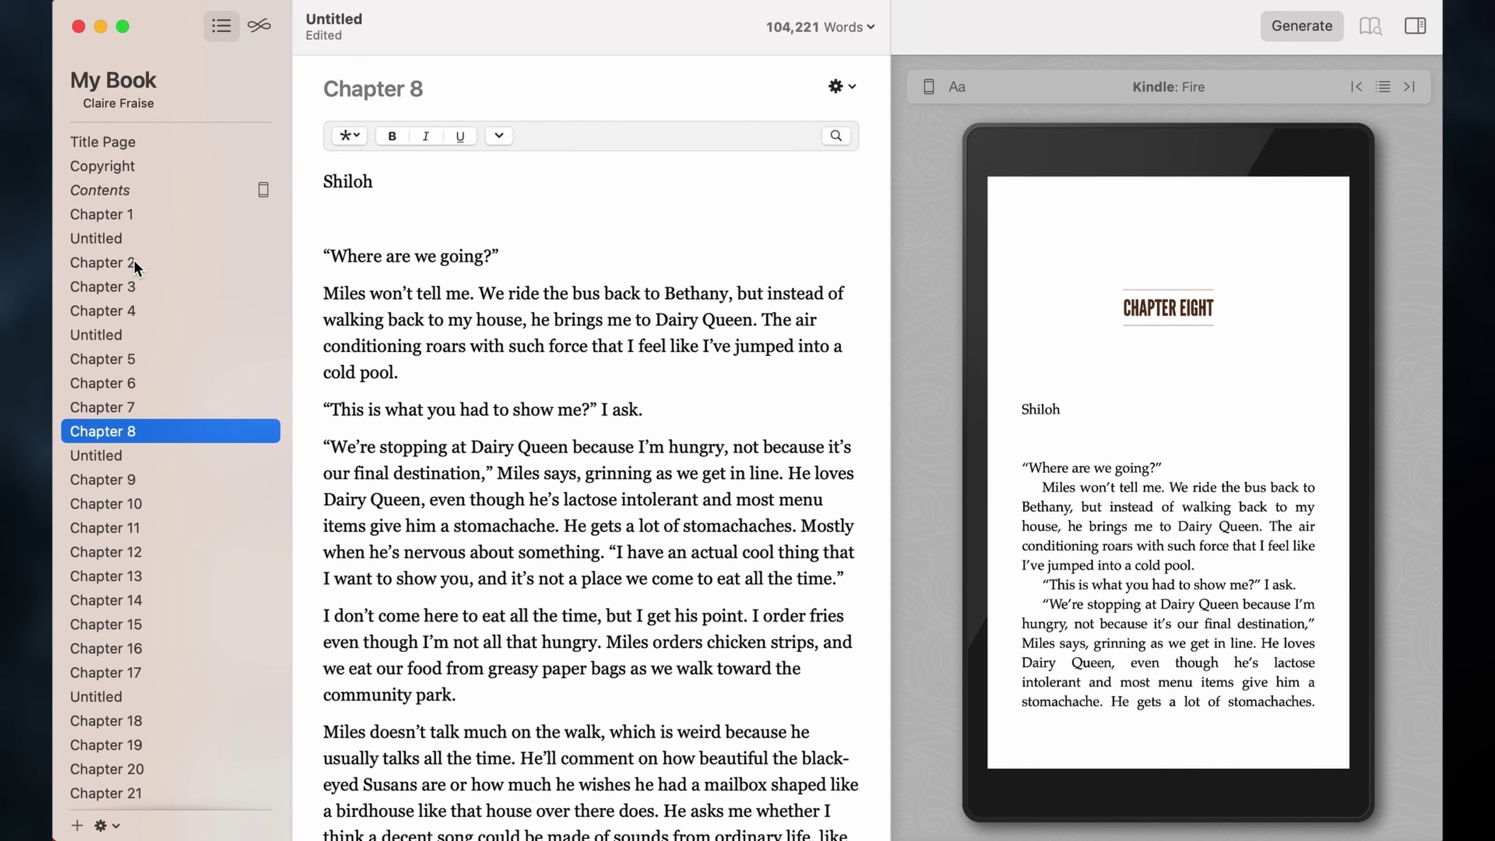
{"action": "key", "text": "Down"}
{"action": "key", "text": "Down"}
{"action": "key", "text": "Down"}
{"action": "key", "text": "Down"}
{"action": "key", "text": "Down"}
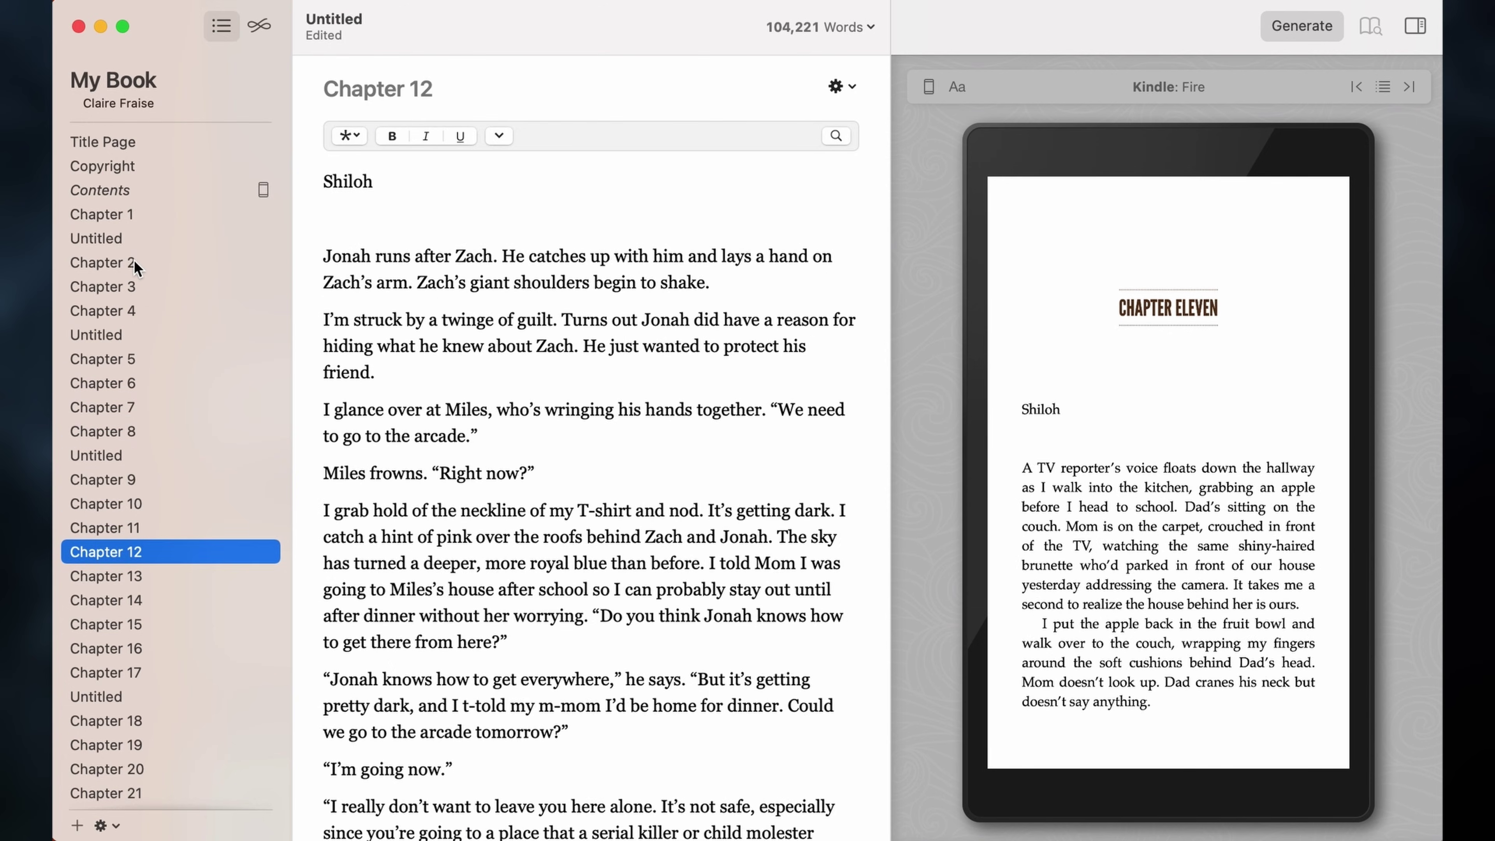
{"action": "key", "text": "Down"}
{"action": "key", "text": "Down"}
{"action": "key", "text": "Down"}
{"action": "key", "text": "Down"}
{"action": "key", "text": "Down"}
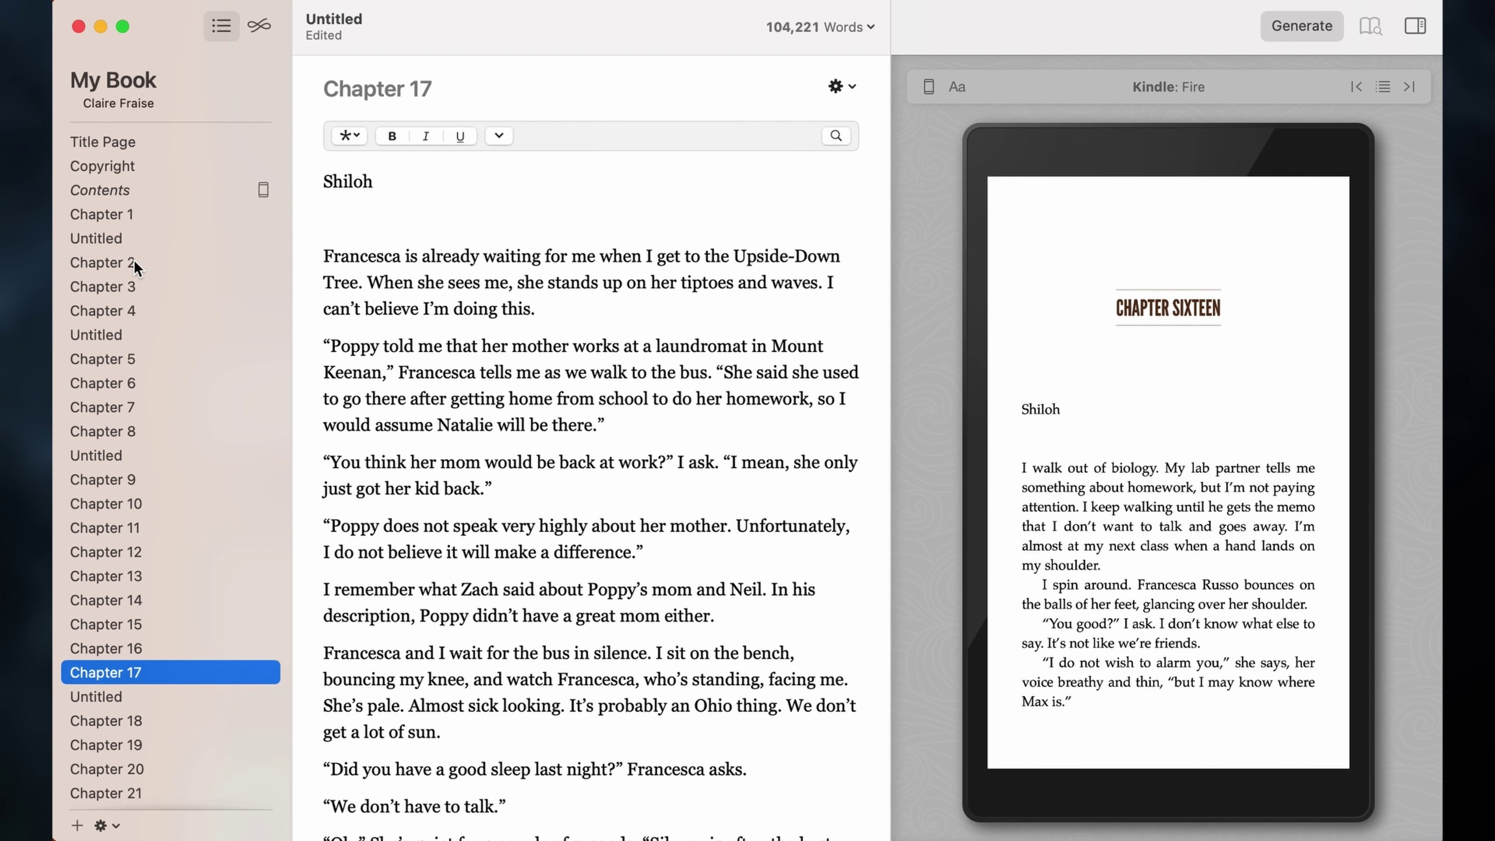
{"action": "key", "text": "Down"}
{"action": "key", "text": "Down"}
{"action": "key", "text": "Down"}
{"action": "key", "text": "Down"}
{"action": "key", "text": "Down"}
{"action": "key", "text": "Down"}
{"action": "key", "text": "Down"}
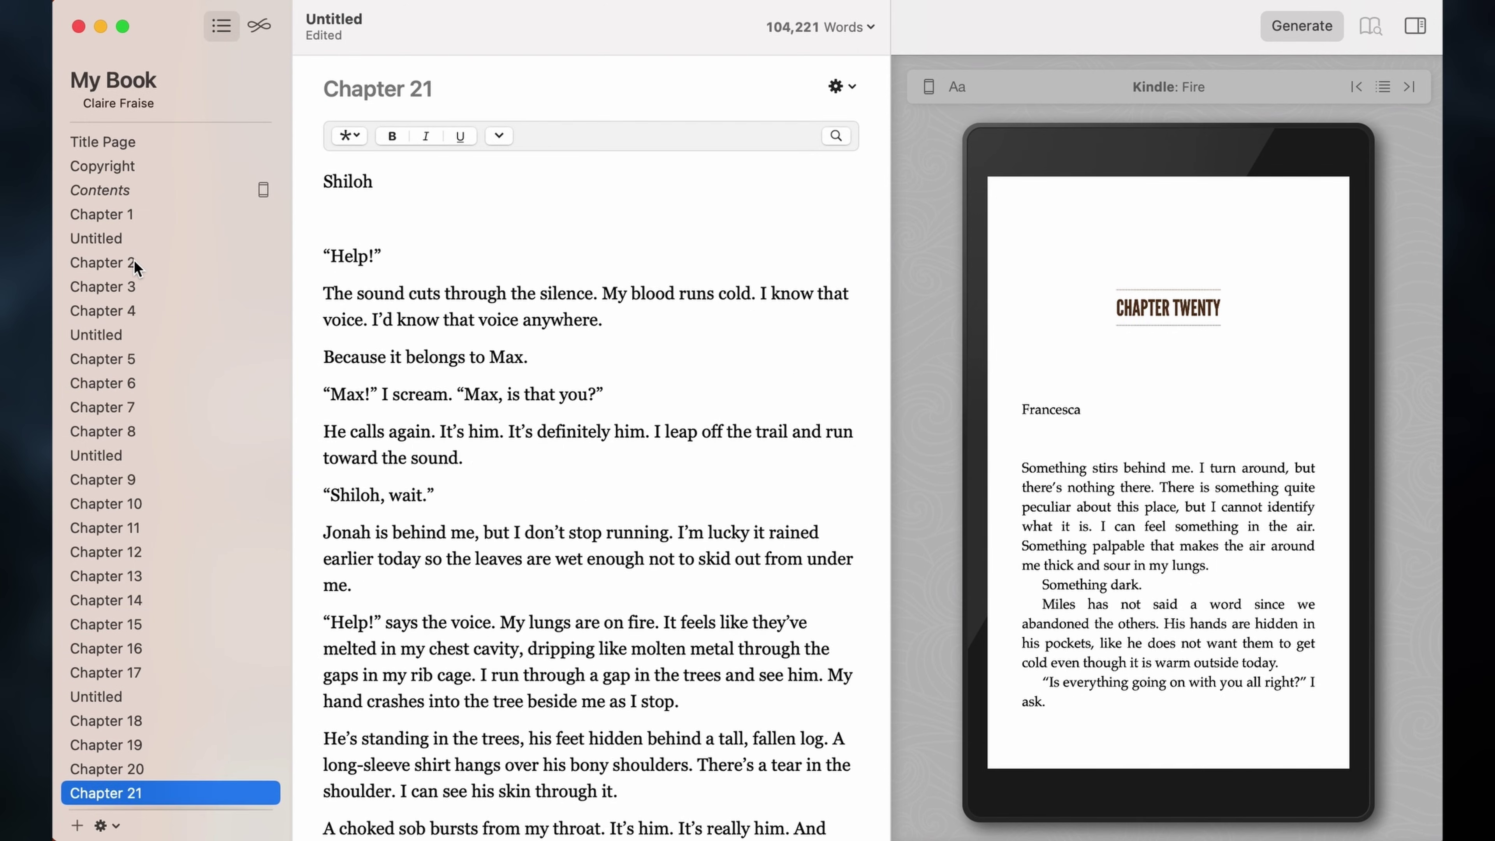
{"action": "key", "text": "Down"}
{"action": "key", "text": "Down"}
{"action": "key", "text": "Down"}
{"action": "scroll", "coordinate": [168, 180], "scroll_direction": "up", "scroll_amount": 5}
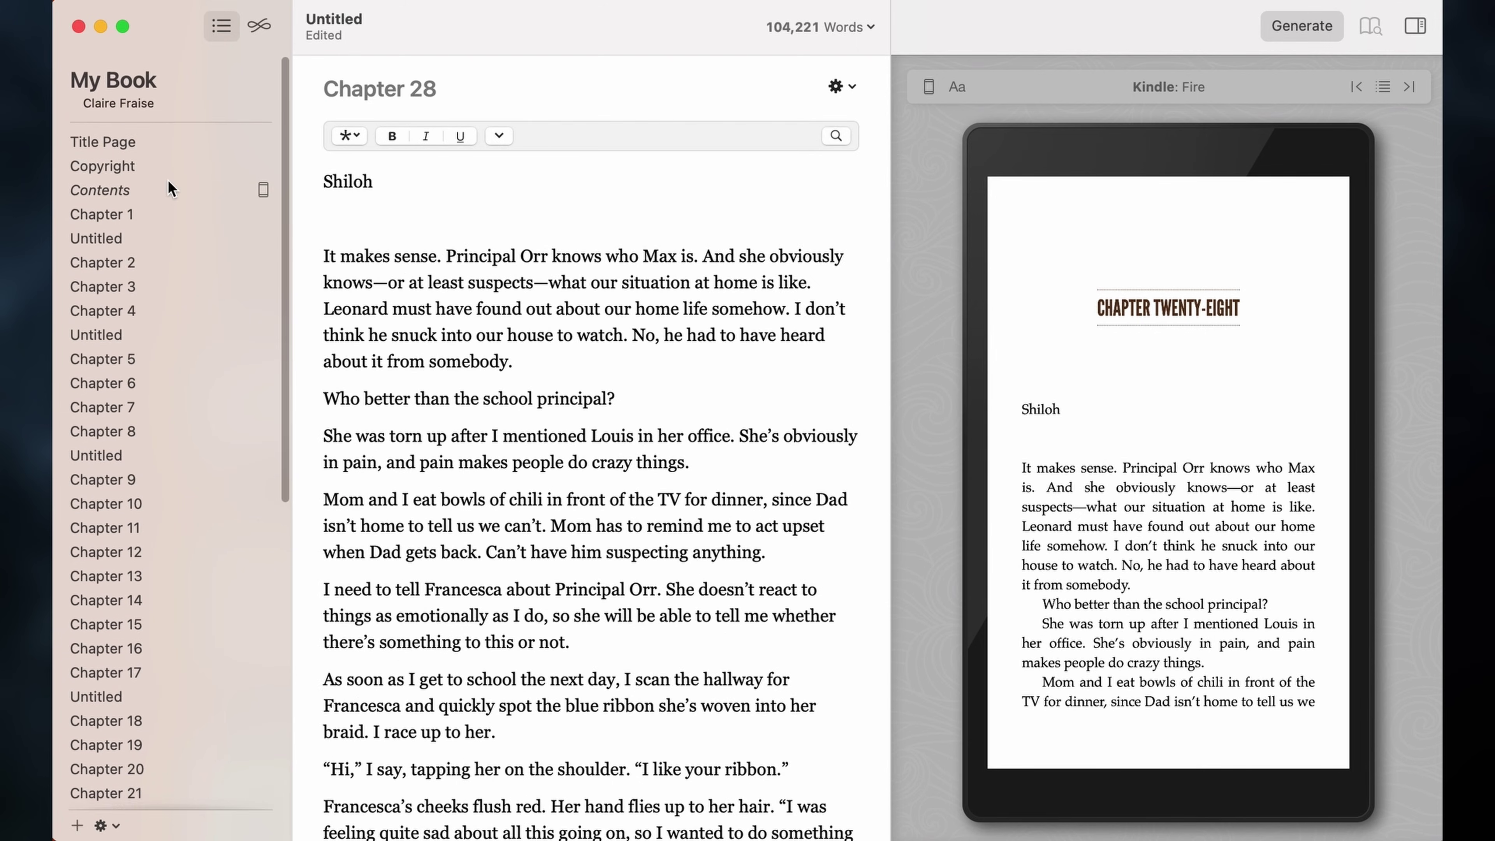
- Delete the narrator's name and the blank line above the opening paragraph in Chapter 1 and Chapter 2
{"action": "left_click", "coordinate": [127, 214]}
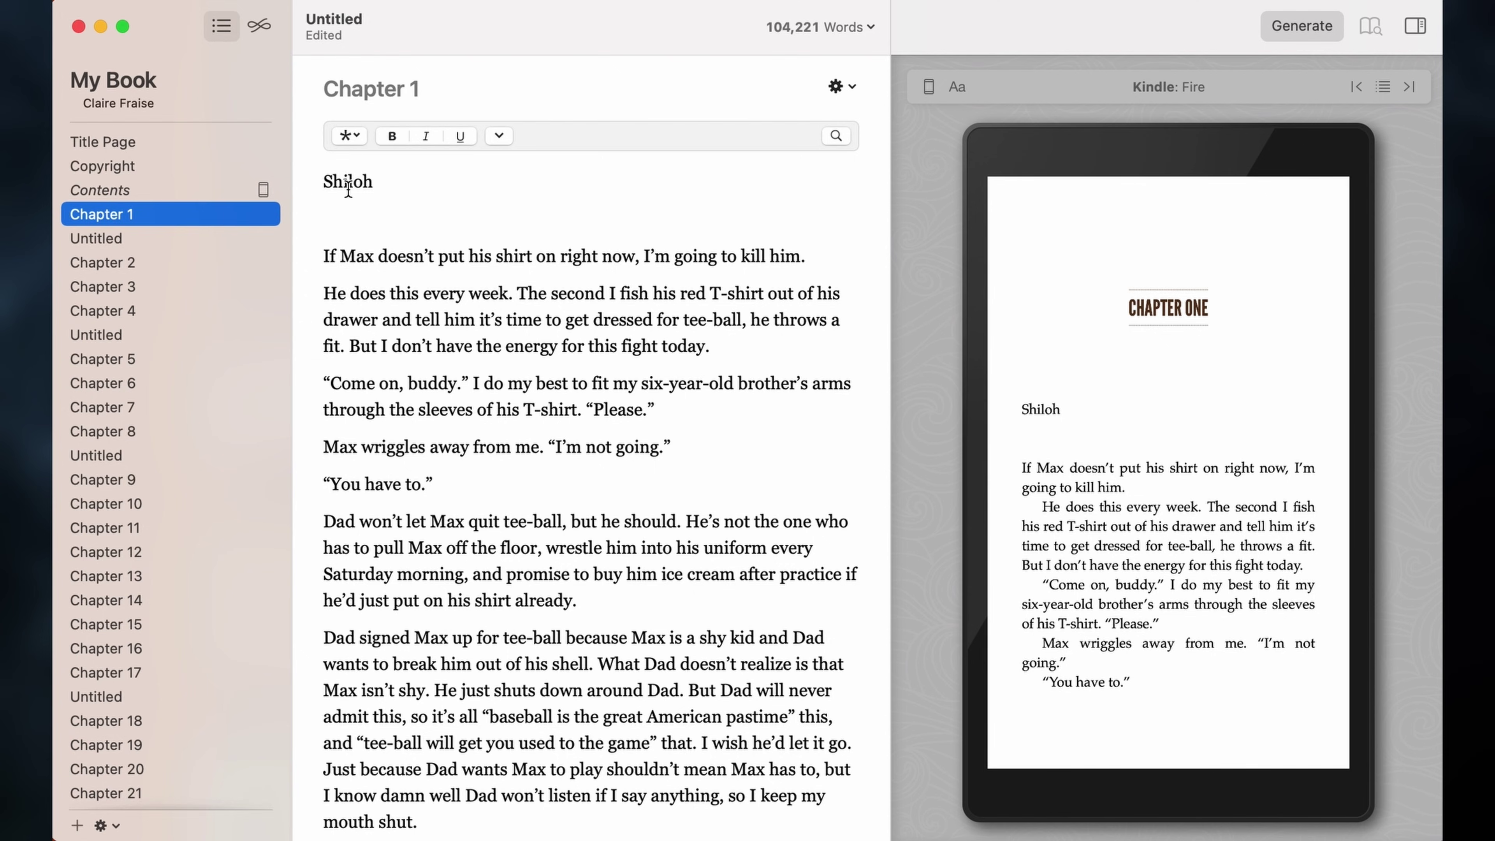
{"action": "left_click_drag", "start_coordinate": [349, 183], "coordinate": [384, 187]}
{"action": "left_click_drag", "start_coordinate": [321, 246], "coordinate": [322, 183]}
{"action": "key", "text": "BackSpace"}
{"action": "left_click", "coordinate": [154, 240]}
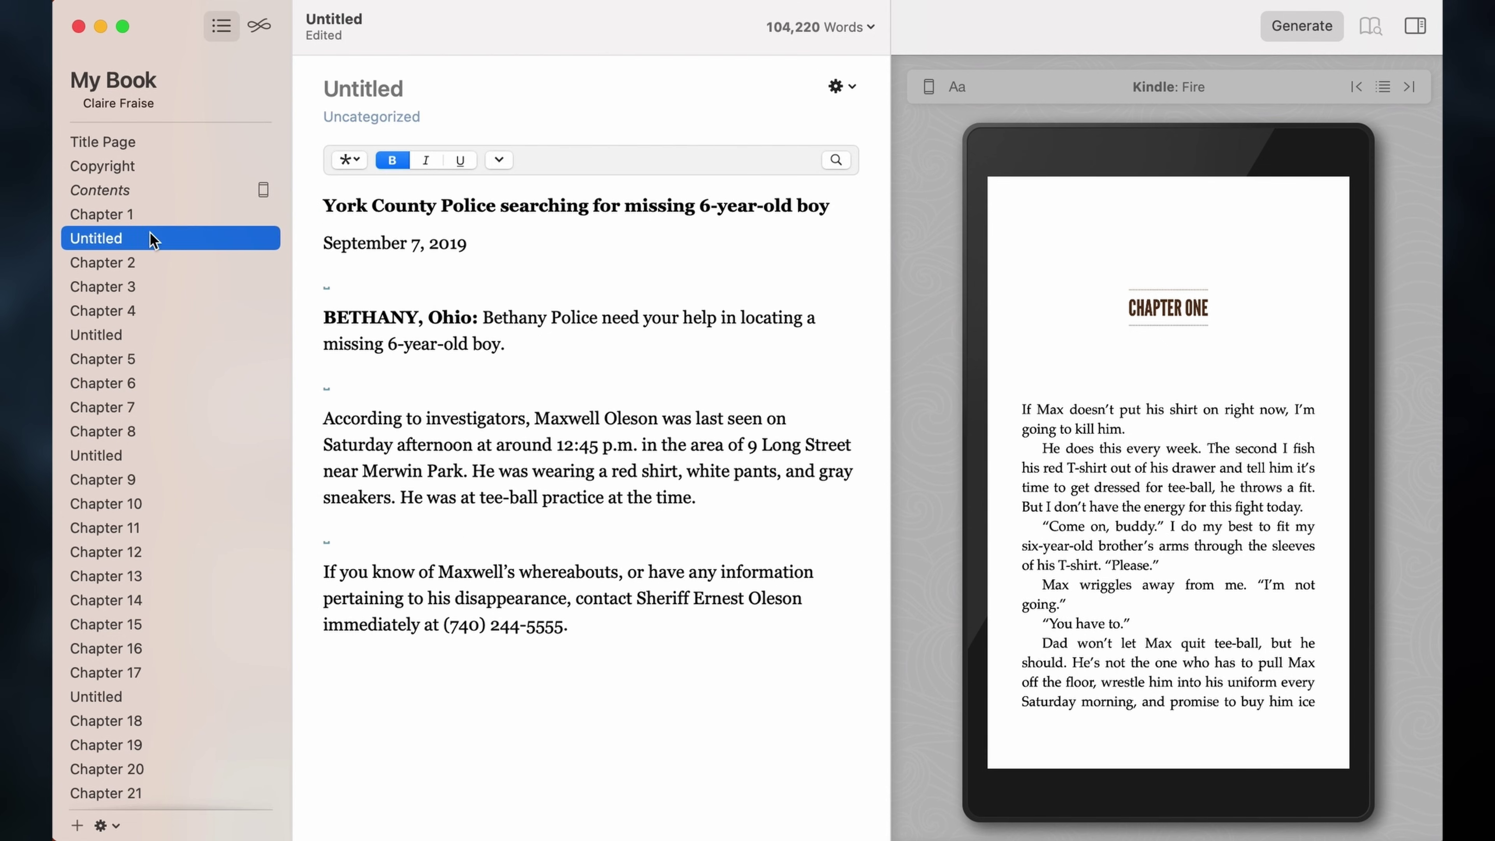
{"action": "left_click", "coordinate": [146, 266]}
{"action": "left_click_drag", "start_coordinate": [323, 253], "coordinate": [320, 177]}
{"action": "key", "text": "BackSpace"}
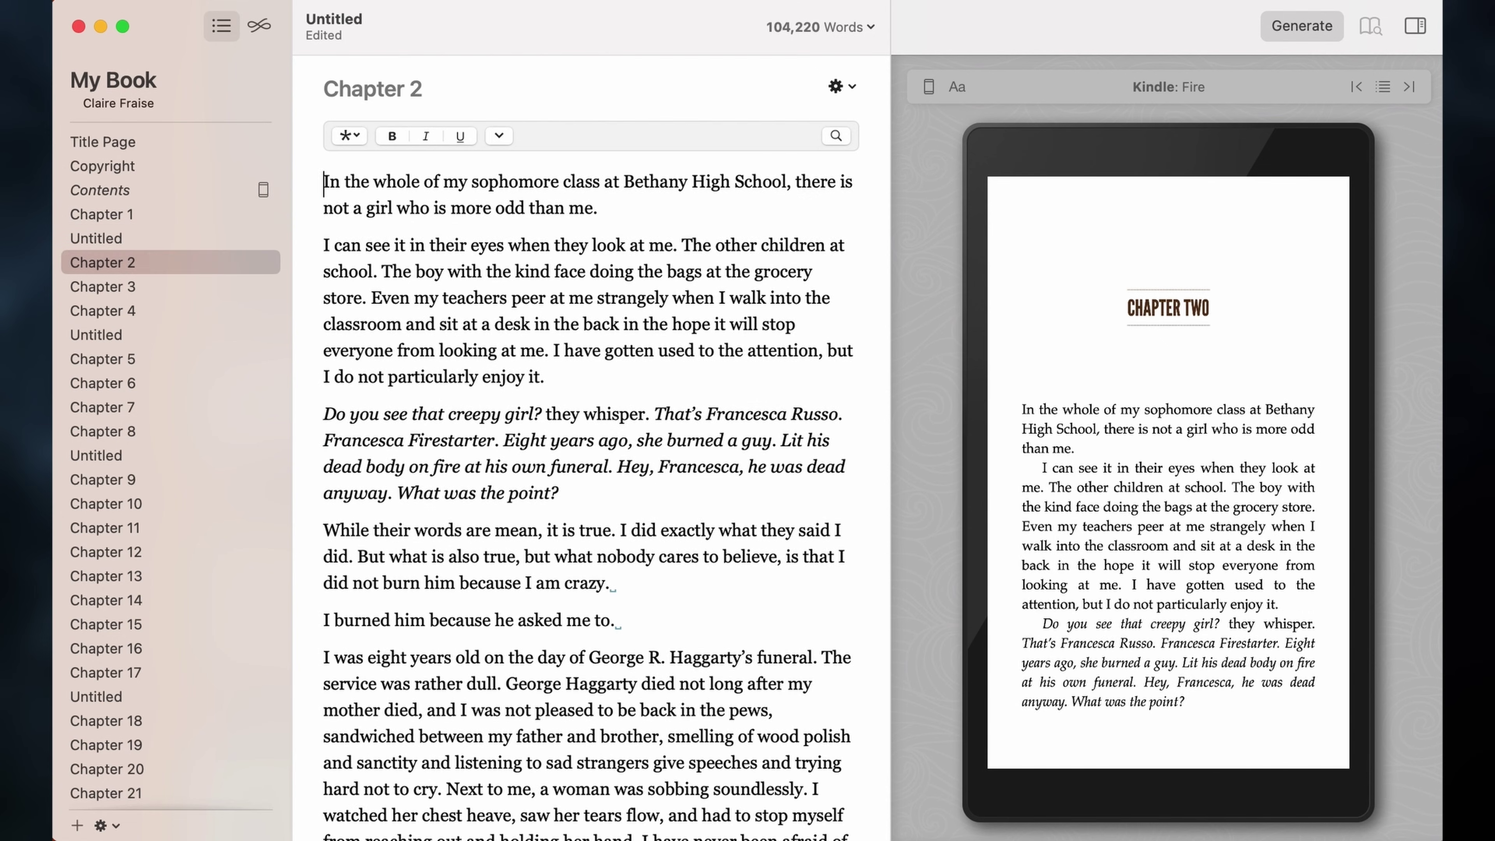
- Remove the narrator's name and the empty line at the start of Chapter 3 and Chapter 4
{"action": "left_click", "coordinate": [160, 285]}
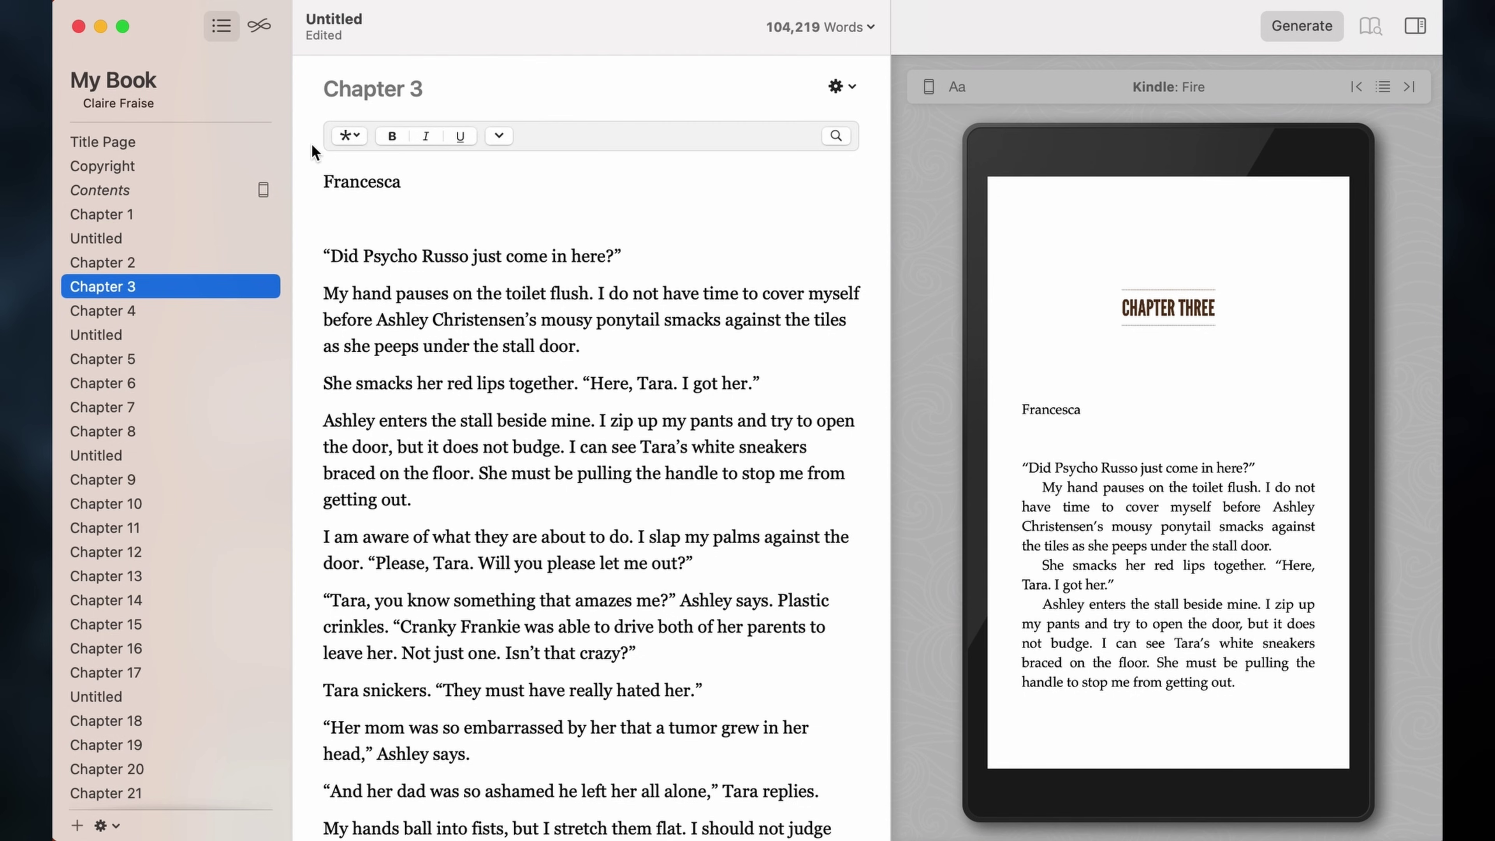
{"action": "left_click_drag", "start_coordinate": [325, 256], "coordinate": [324, 136]}
{"action": "key", "text": "BackSpace"}
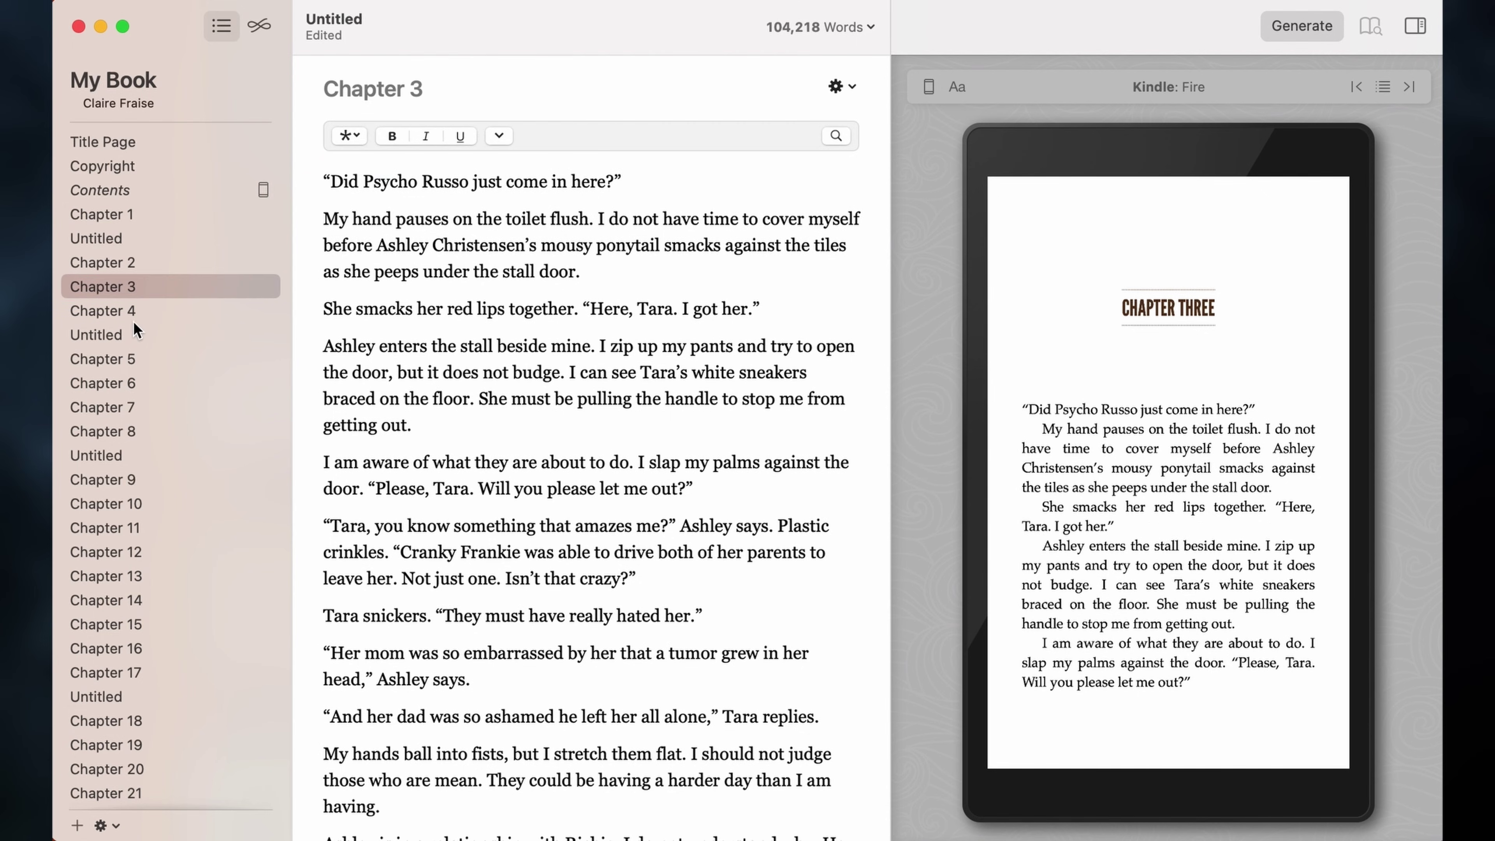
{"action": "left_click", "coordinate": [221, 299]}
{"action": "left_click_drag", "start_coordinate": [319, 251], "coordinate": [322, 177]}
{"action": "key", "text": "BackSpace"}
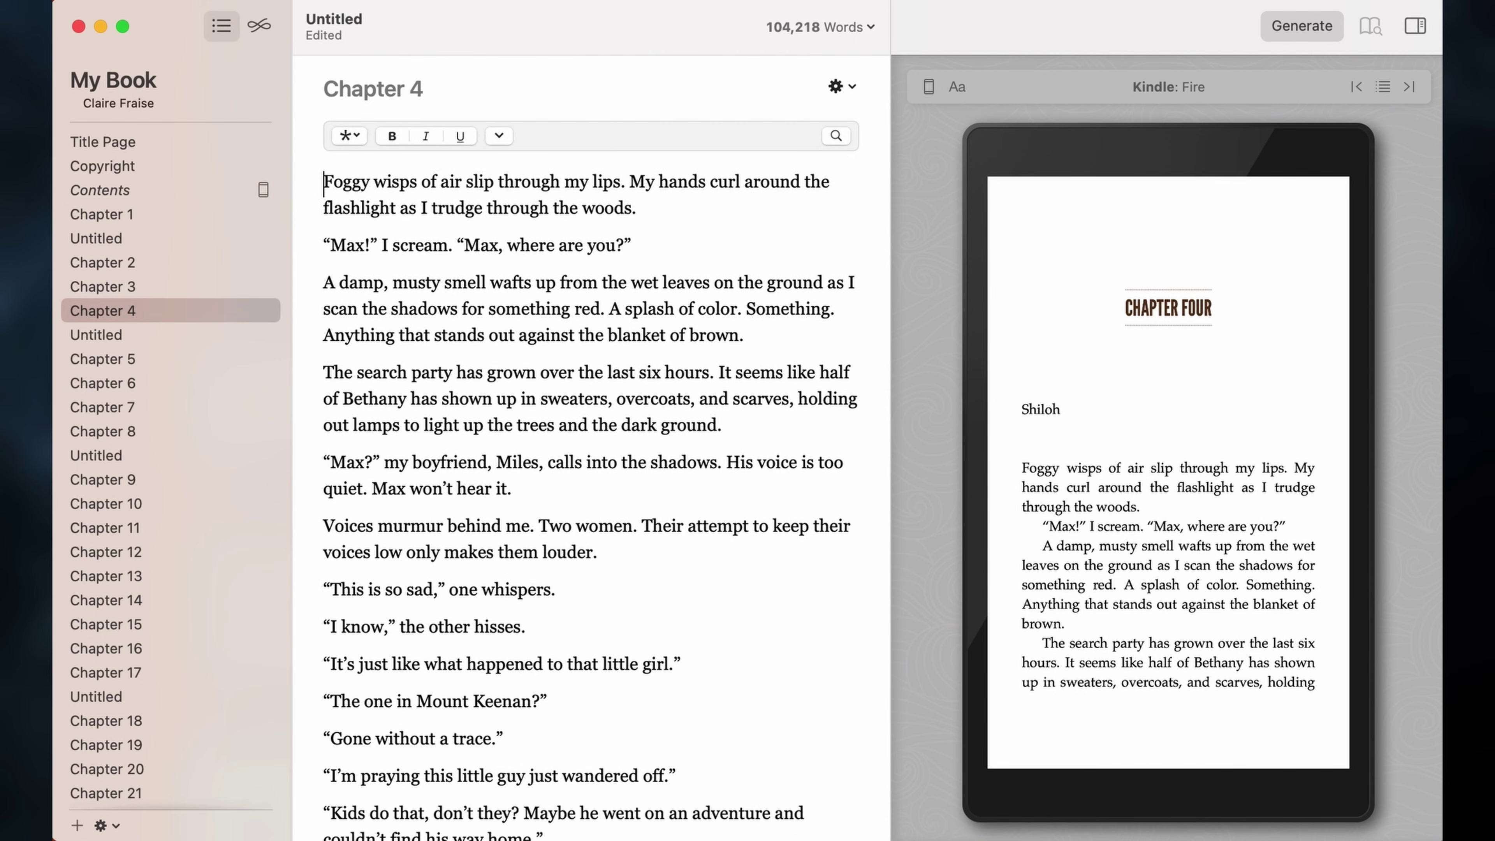
- Clear the narrator's name and the empty line preceding the first paragraph in Chapter 5 and Chapter 6
{"action": "left_click", "coordinate": [112, 356]}
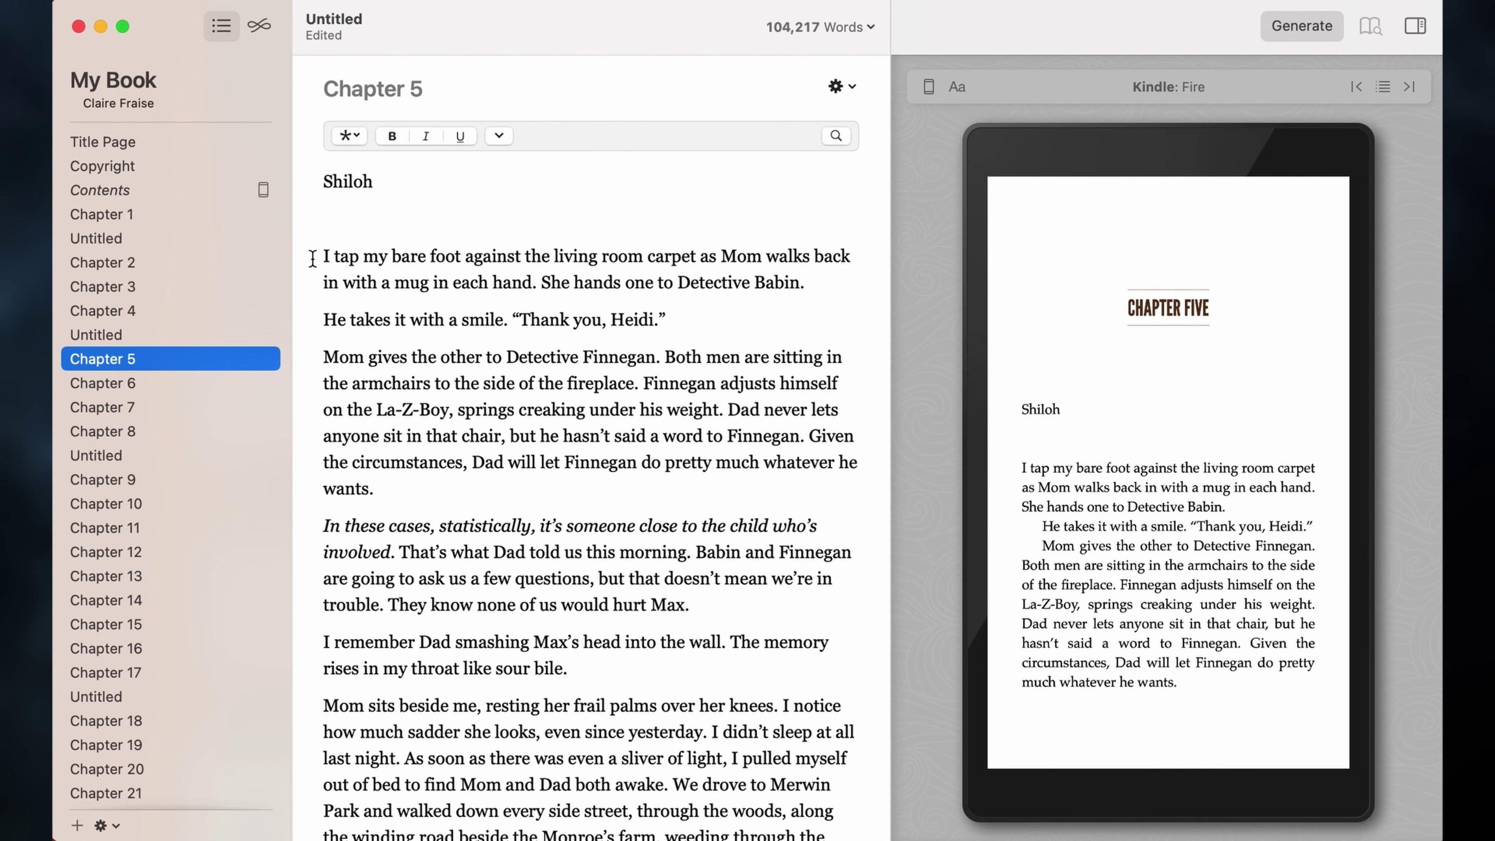
{"action": "left_click_drag", "start_coordinate": [323, 255], "coordinate": [323, 177]}
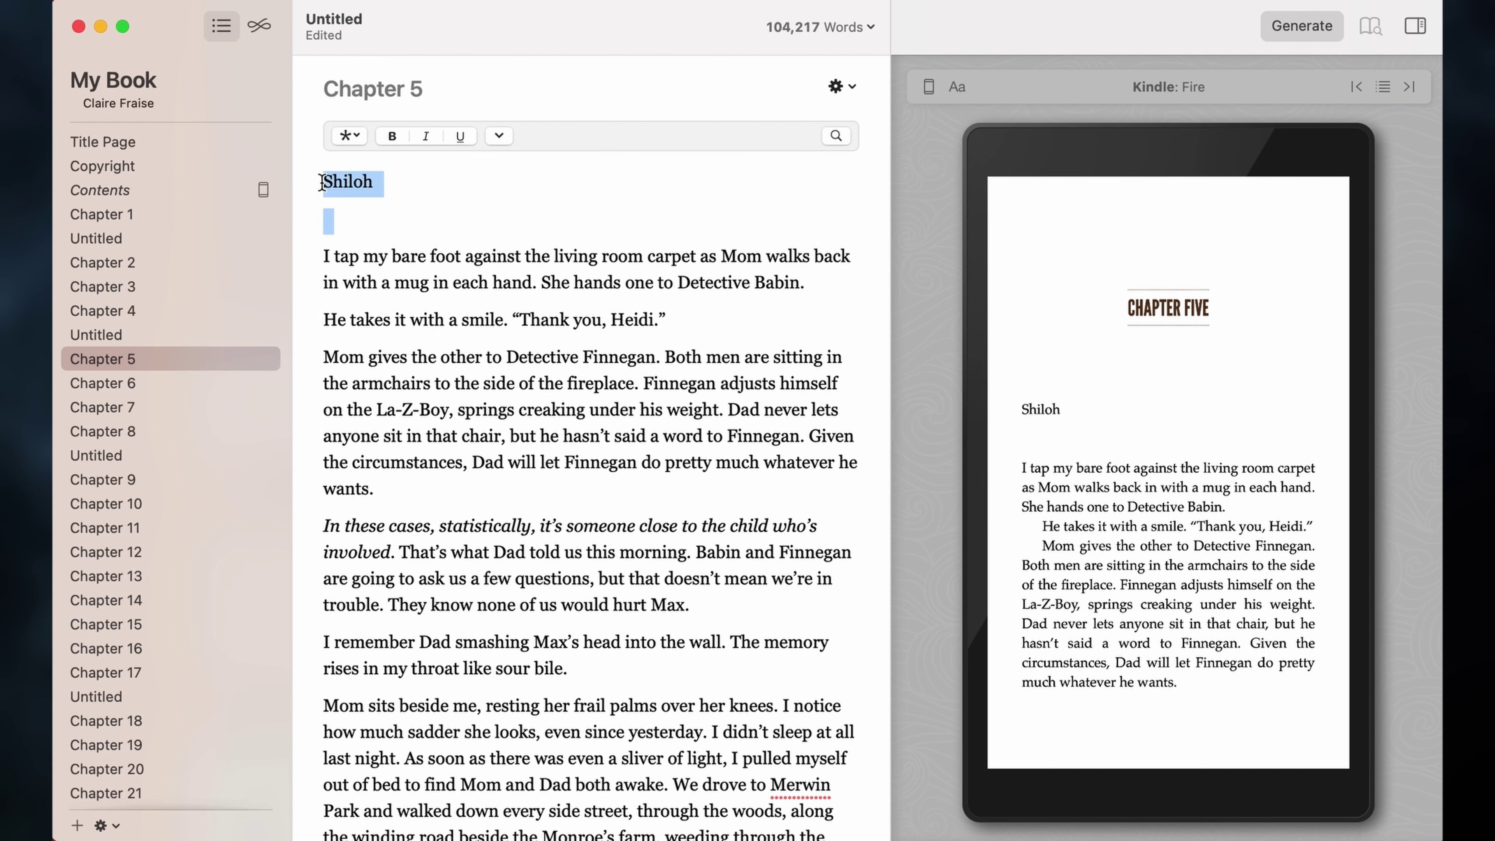
{"action": "key", "text": "BackSpace"}
{"action": "left_click", "coordinate": [166, 383]}
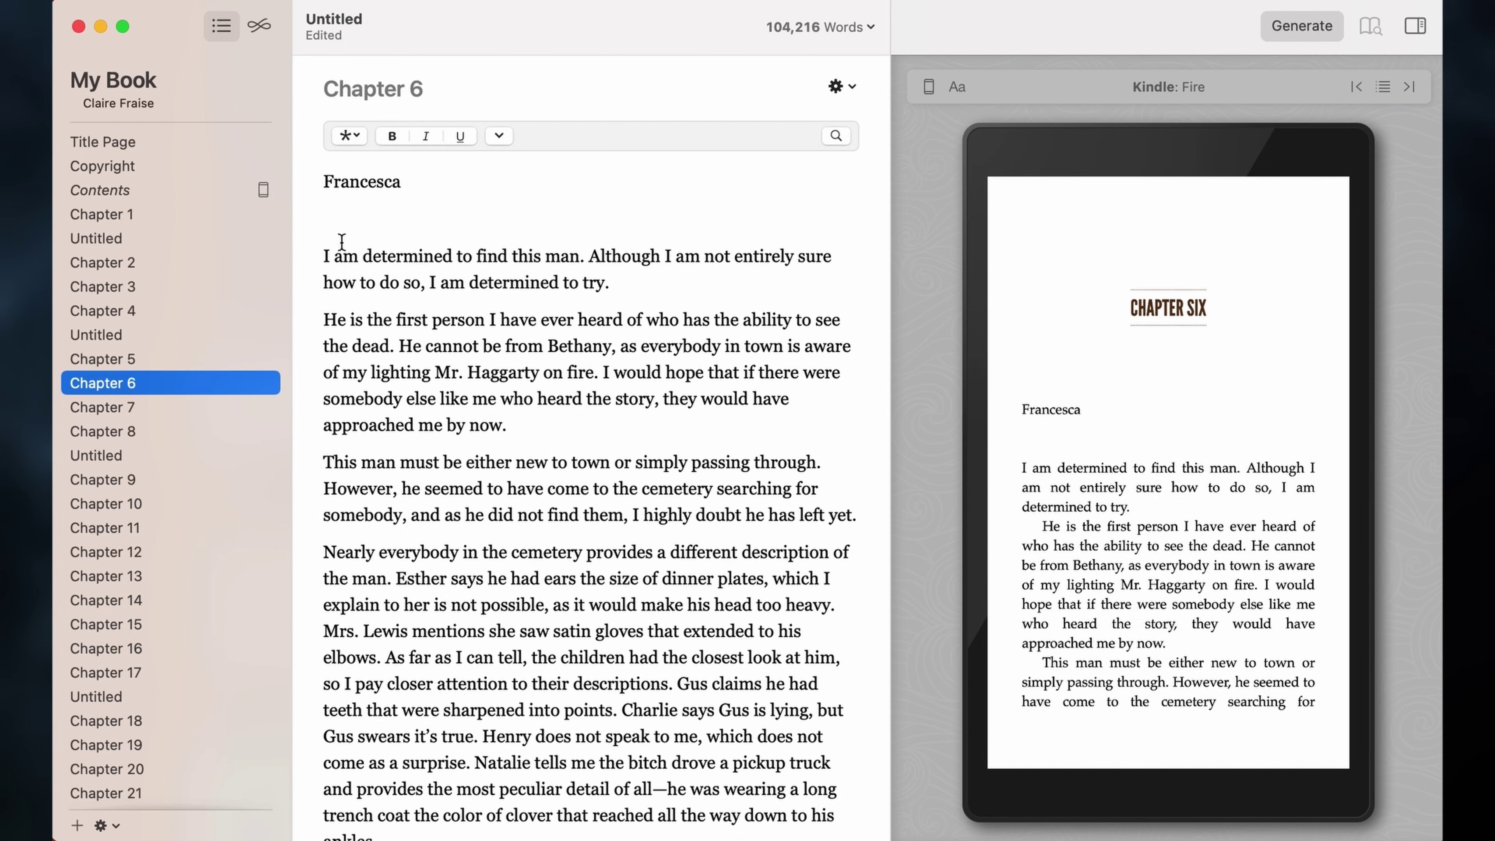
{"action": "left_click_drag", "start_coordinate": [318, 250], "coordinate": [322, 177]}
{"action": "key", "text": "BackSpace"}
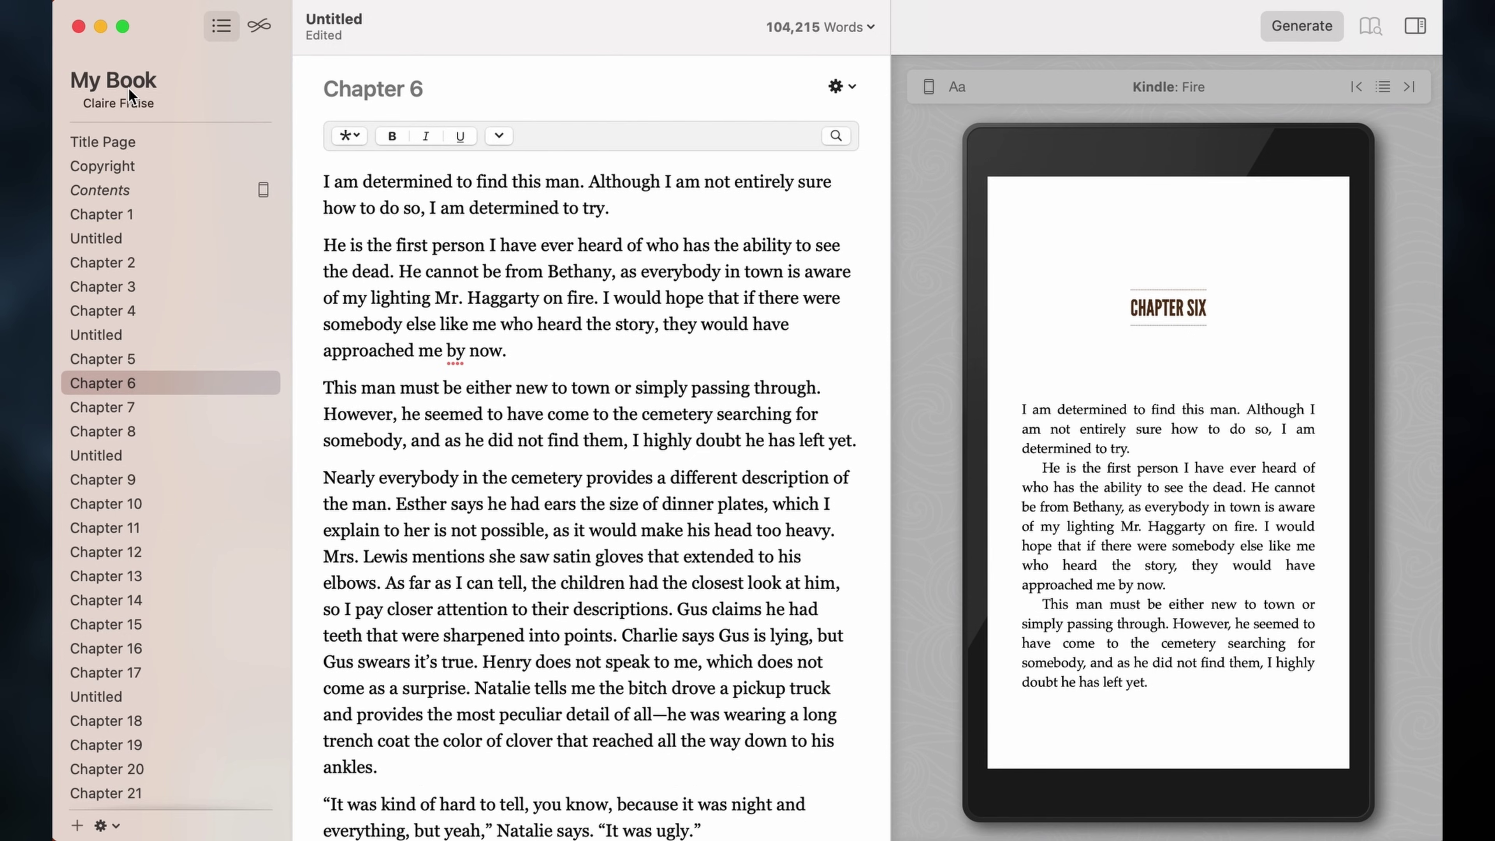
- Browse the book styles by category: Popular, Serif, Sans Serif, Script, Accessible and All Styles
{"action": "left_click", "coordinate": [260, 27]}
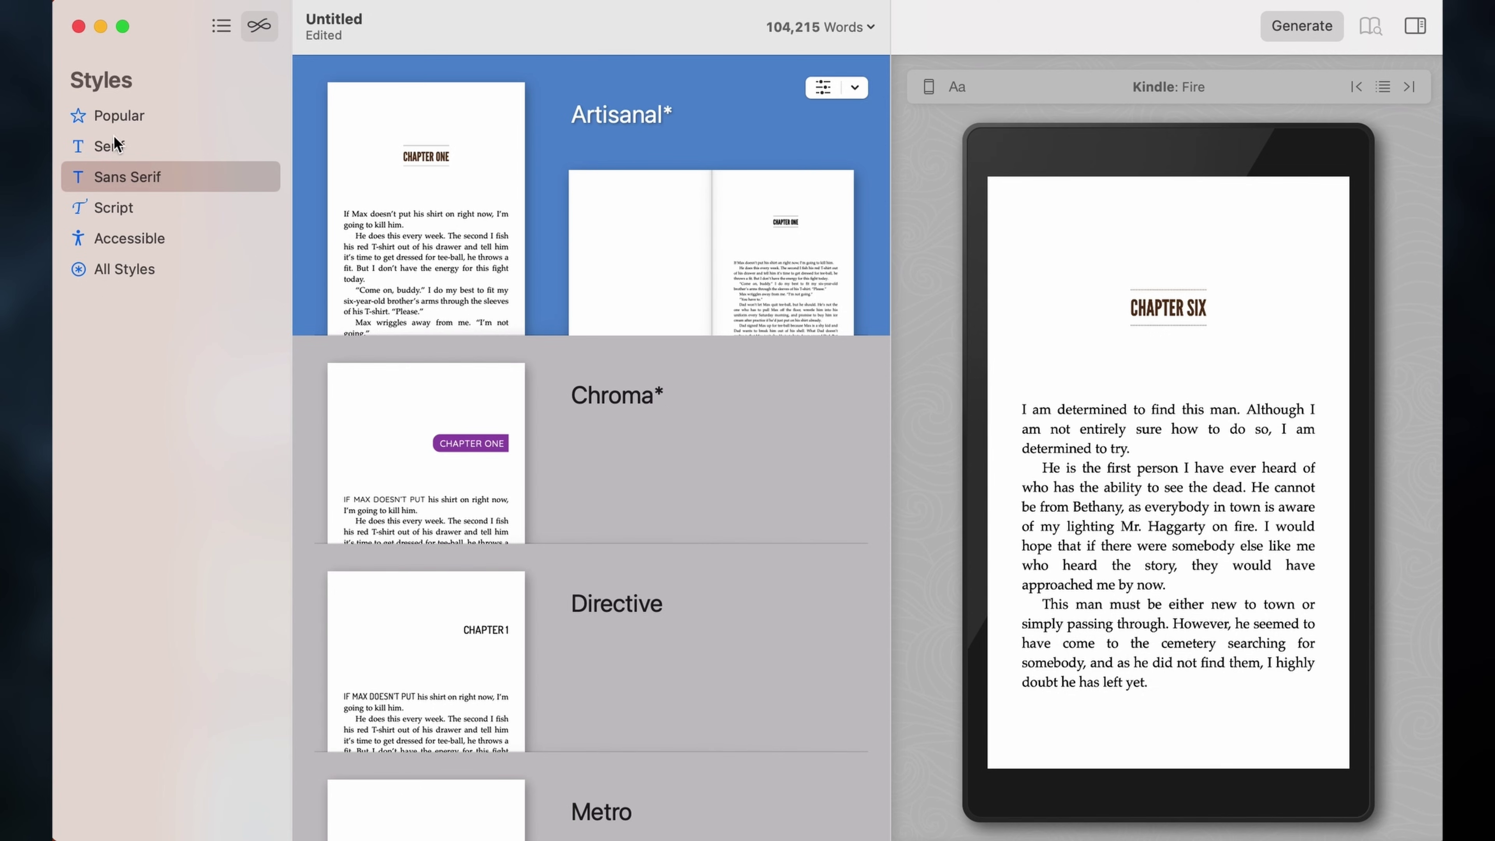
{"action": "left_click", "coordinate": [124, 117]}
{"action": "left_click", "coordinate": [91, 153]}
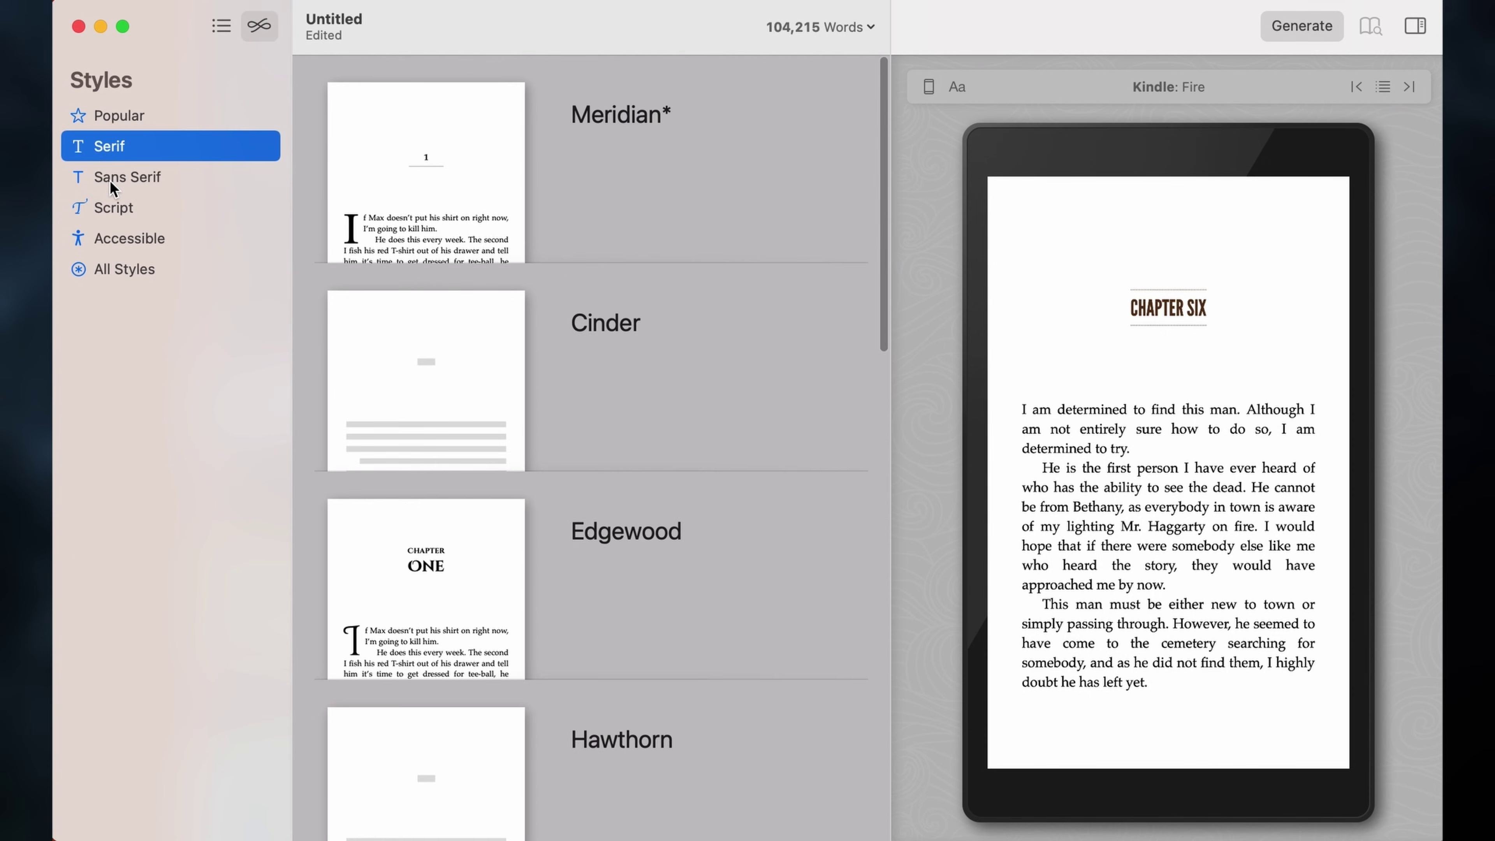
{"action": "left_click", "coordinate": [111, 181]}
{"action": "left_click", "coordinate": [112, 208]}
{"action": "left_click", "coordinate": [111, 241]}
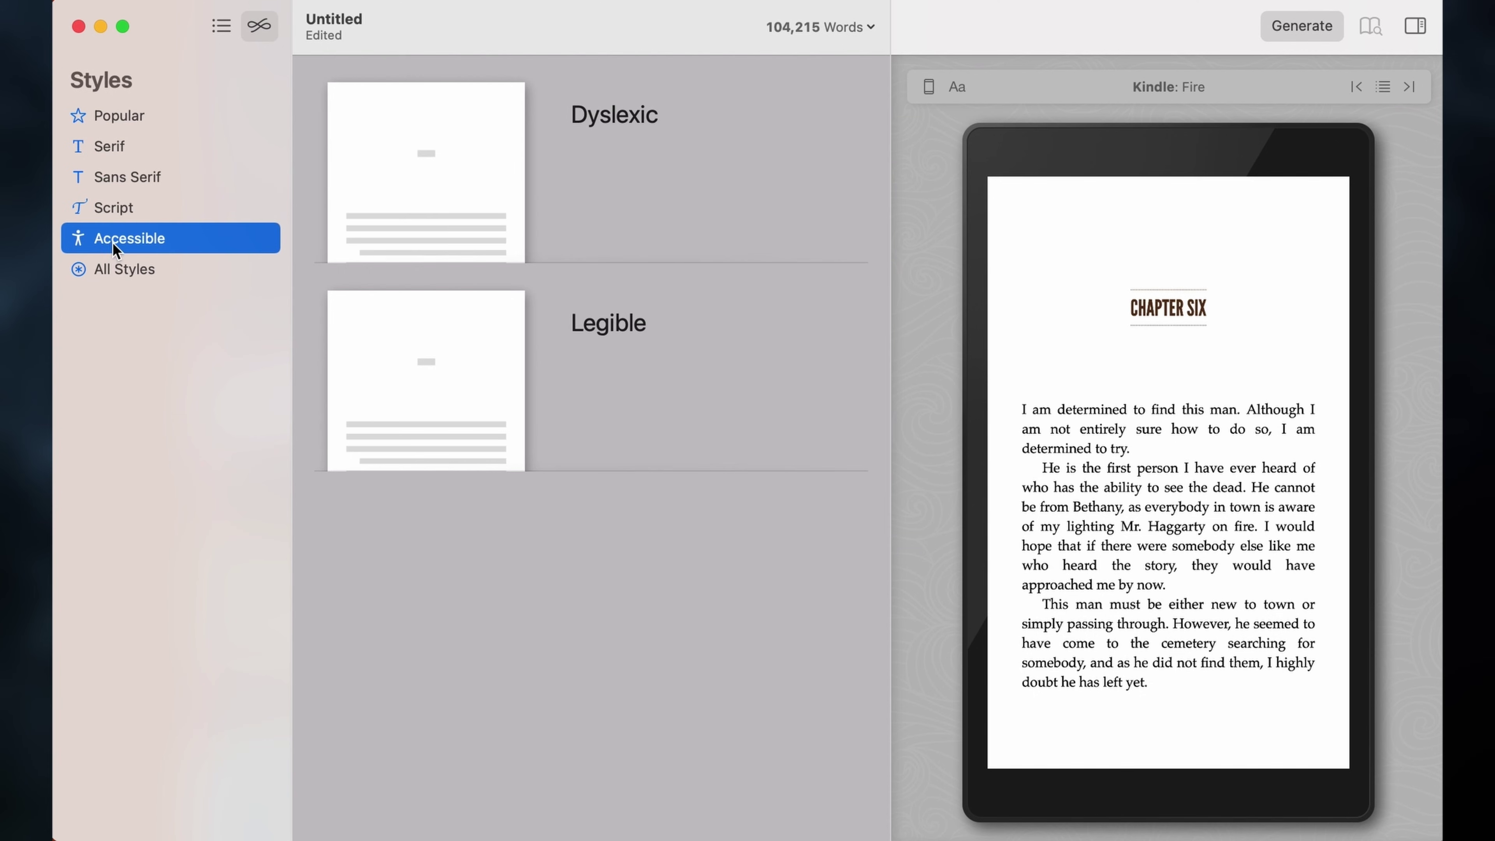
{"action": "left_click", "coordinate": [125, 276]}
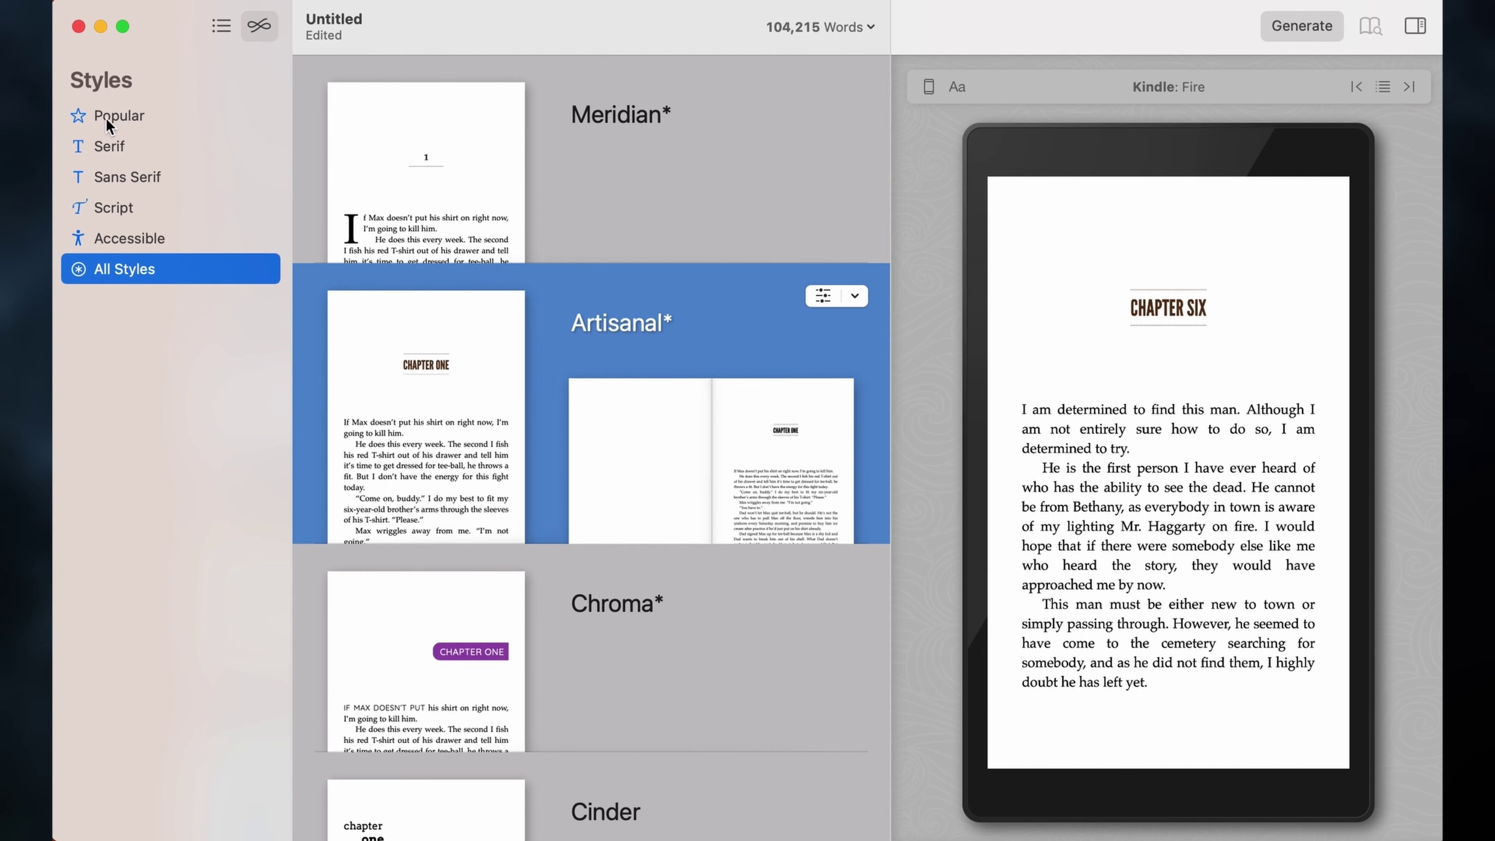
{"action": "left_click", "coordinate": [126, 116]}
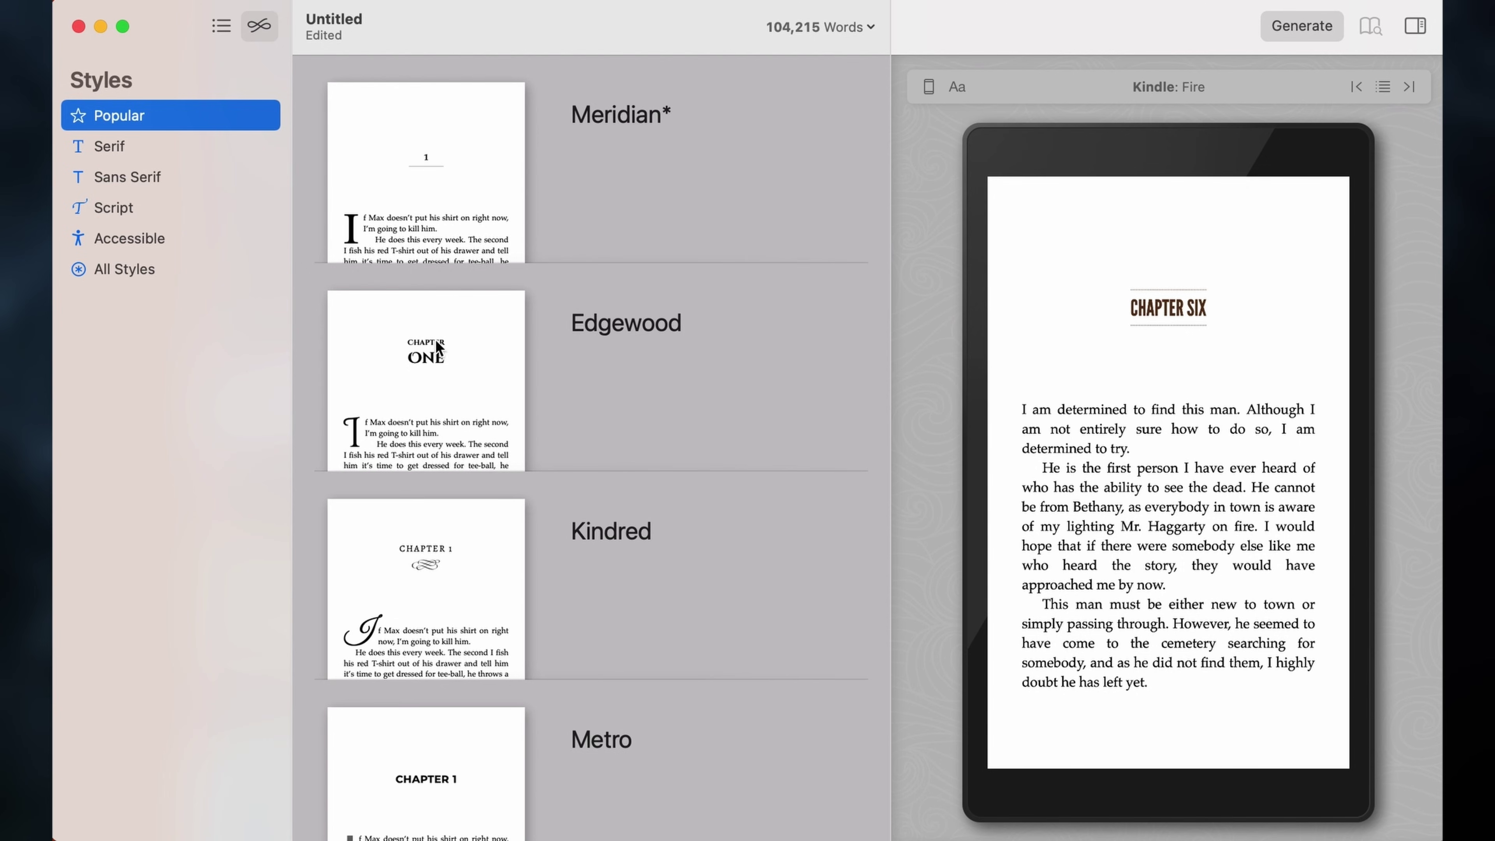
- Look over the complete collection of styles and apply the Meridian style to the book
{"action": "left_click", "coordinate": [124, 268]}
{"action": "scroll", "coordinate": [712, 455], "scroll_direction": "down", "scroll_amount": 20}
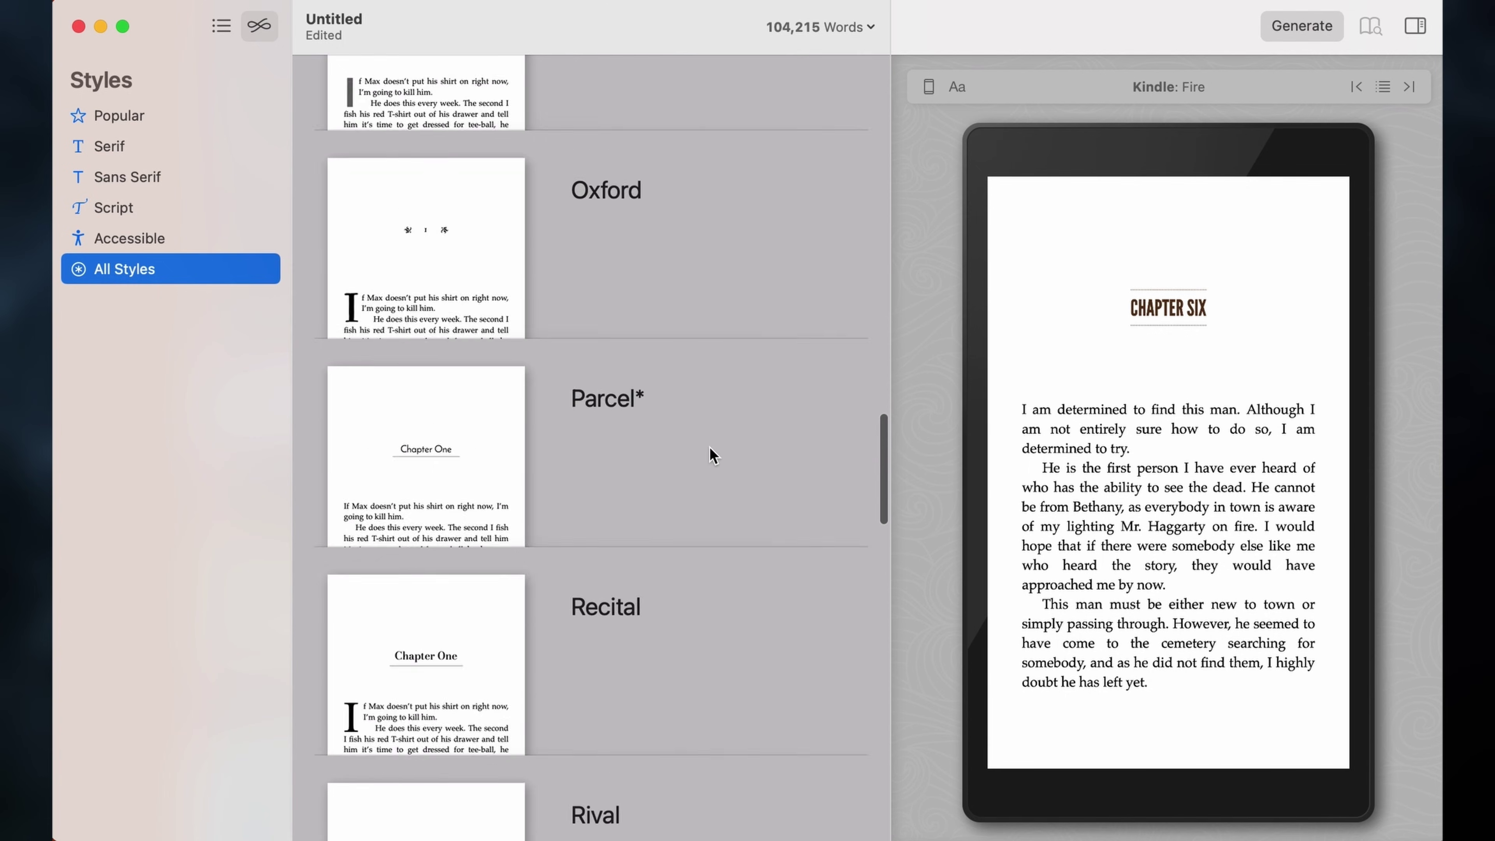
{"action": "scroll", "coordinate": [712, 454], "scroll_direction": "up", "scroll_amount": 20}
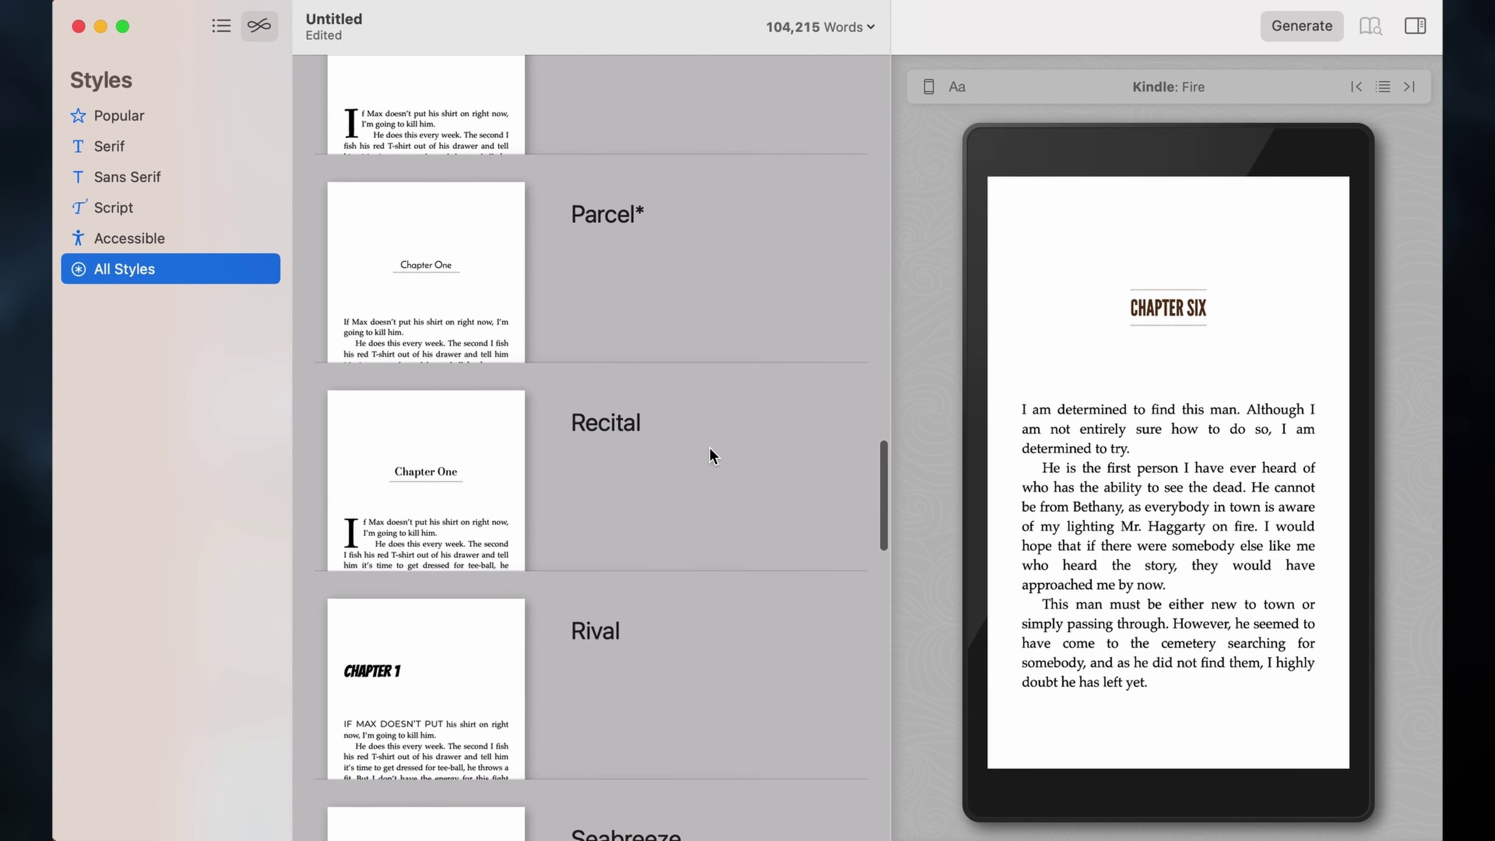
{"action": "left_click", "coordinate": [641, 132]}
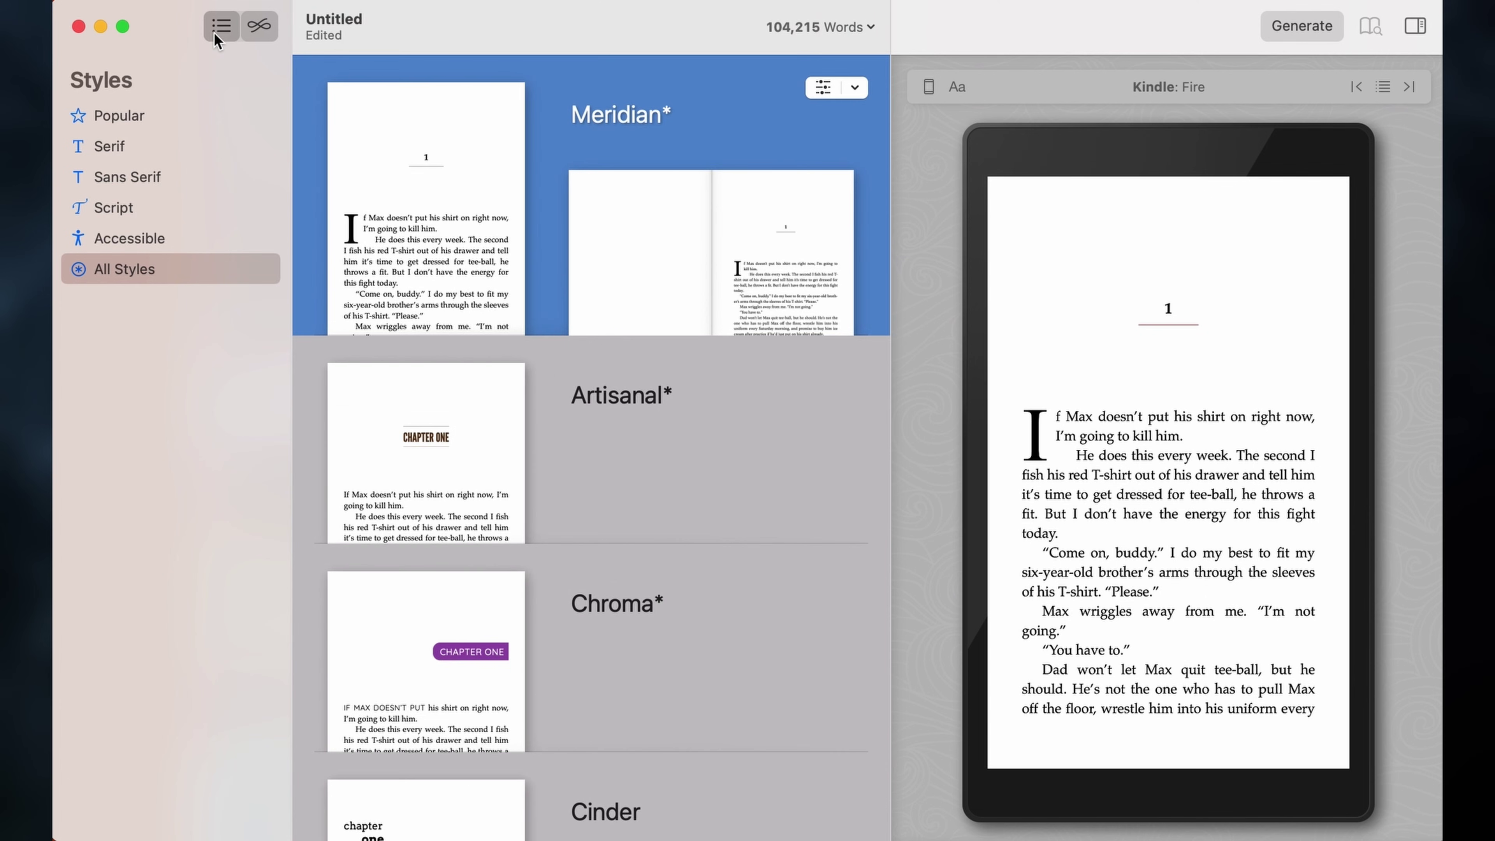
- Add a subtitle with the narrator's first name to the Chapter 1 heading
{"action": "left_click", "coordinate": [216, 28]}
{"action": "left_click", "coordinate": [108, 231]}
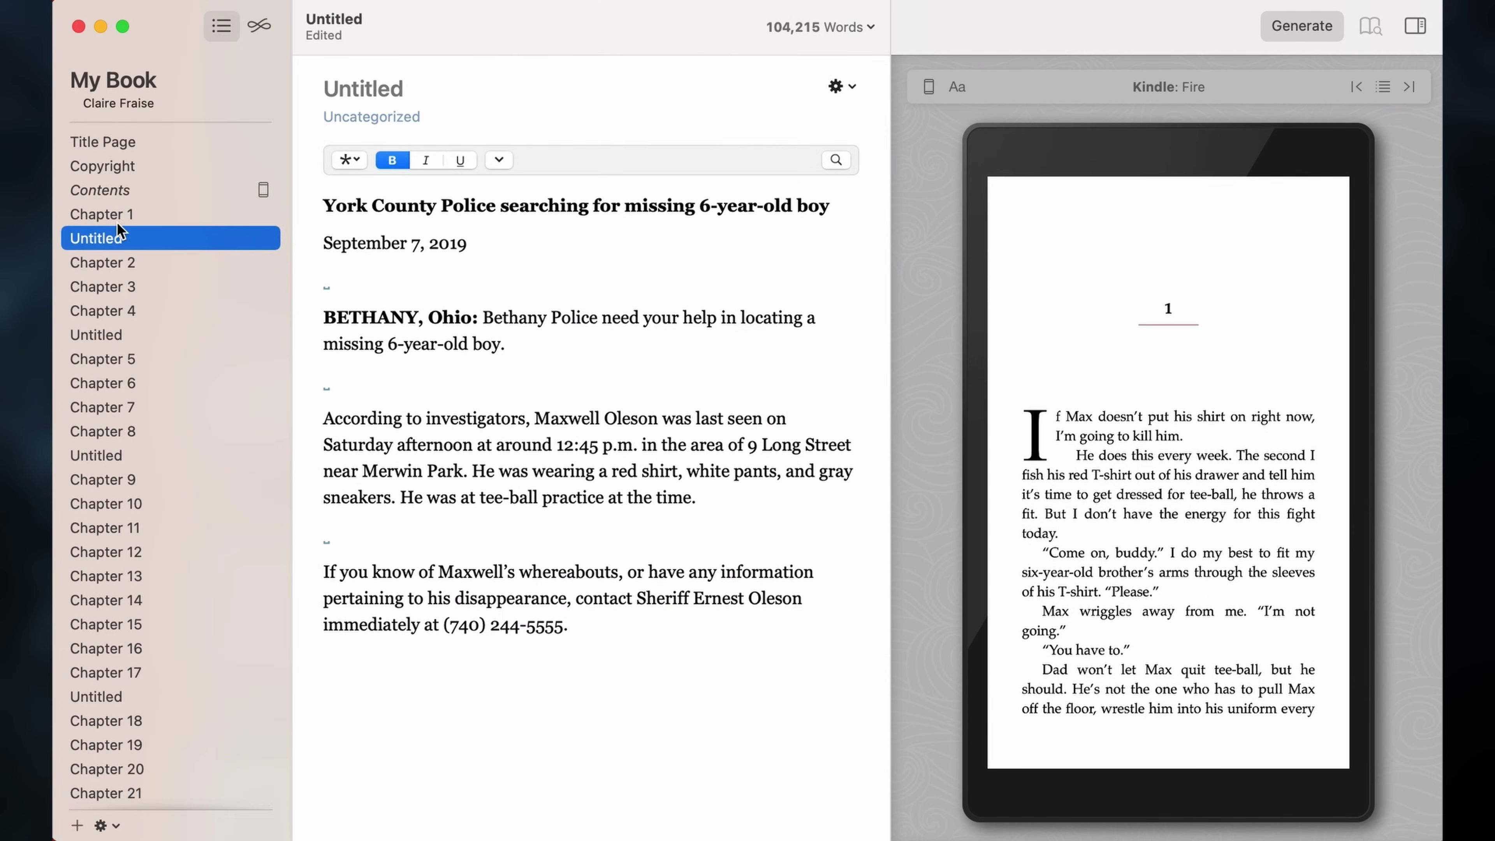
{"action": "key", "text": "Up"}
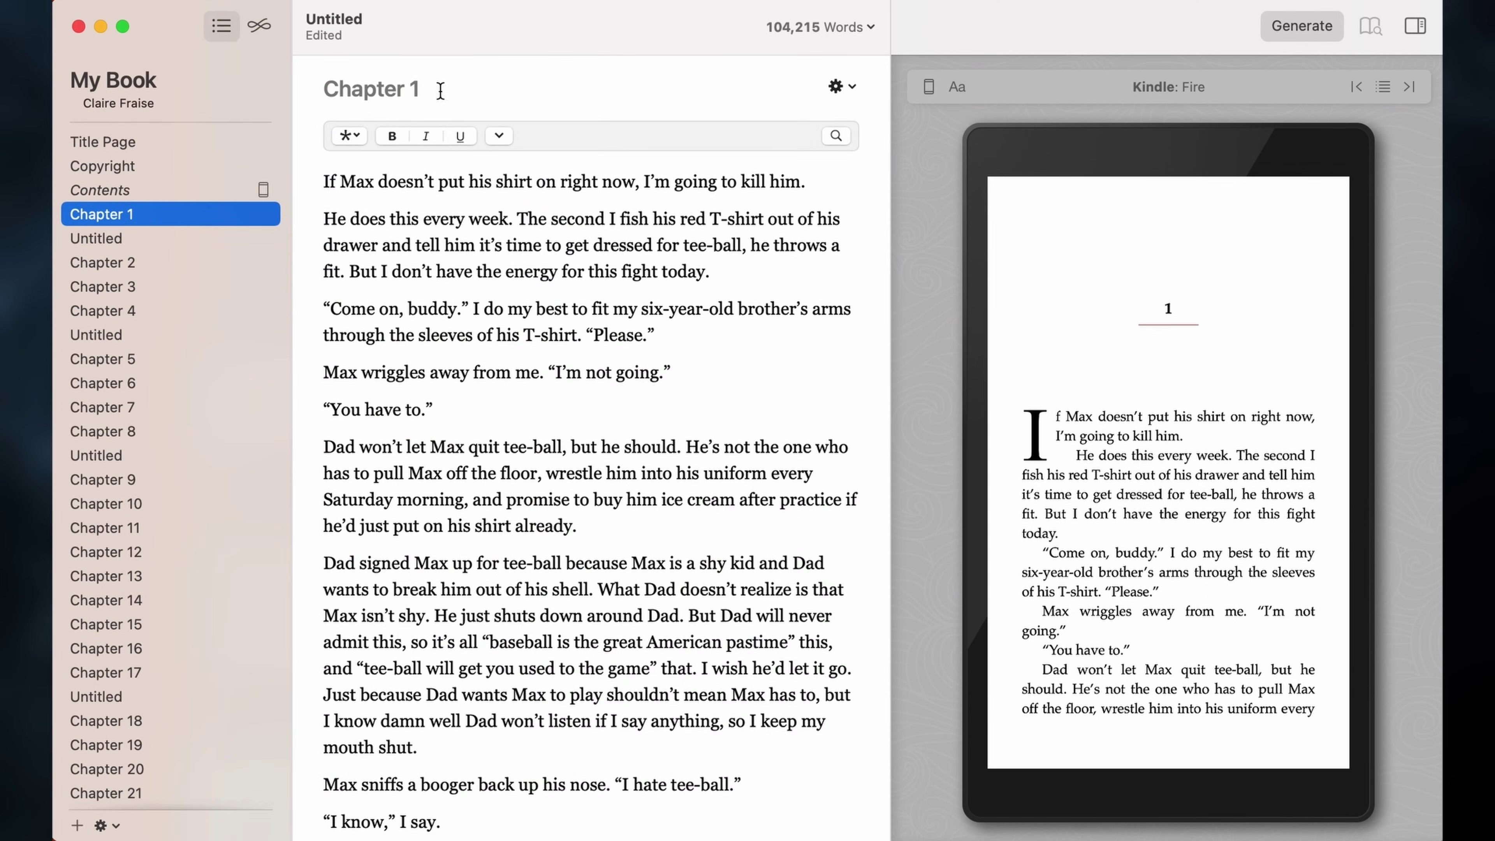
{"action": "left_click", "coordinate": [852, 90]}
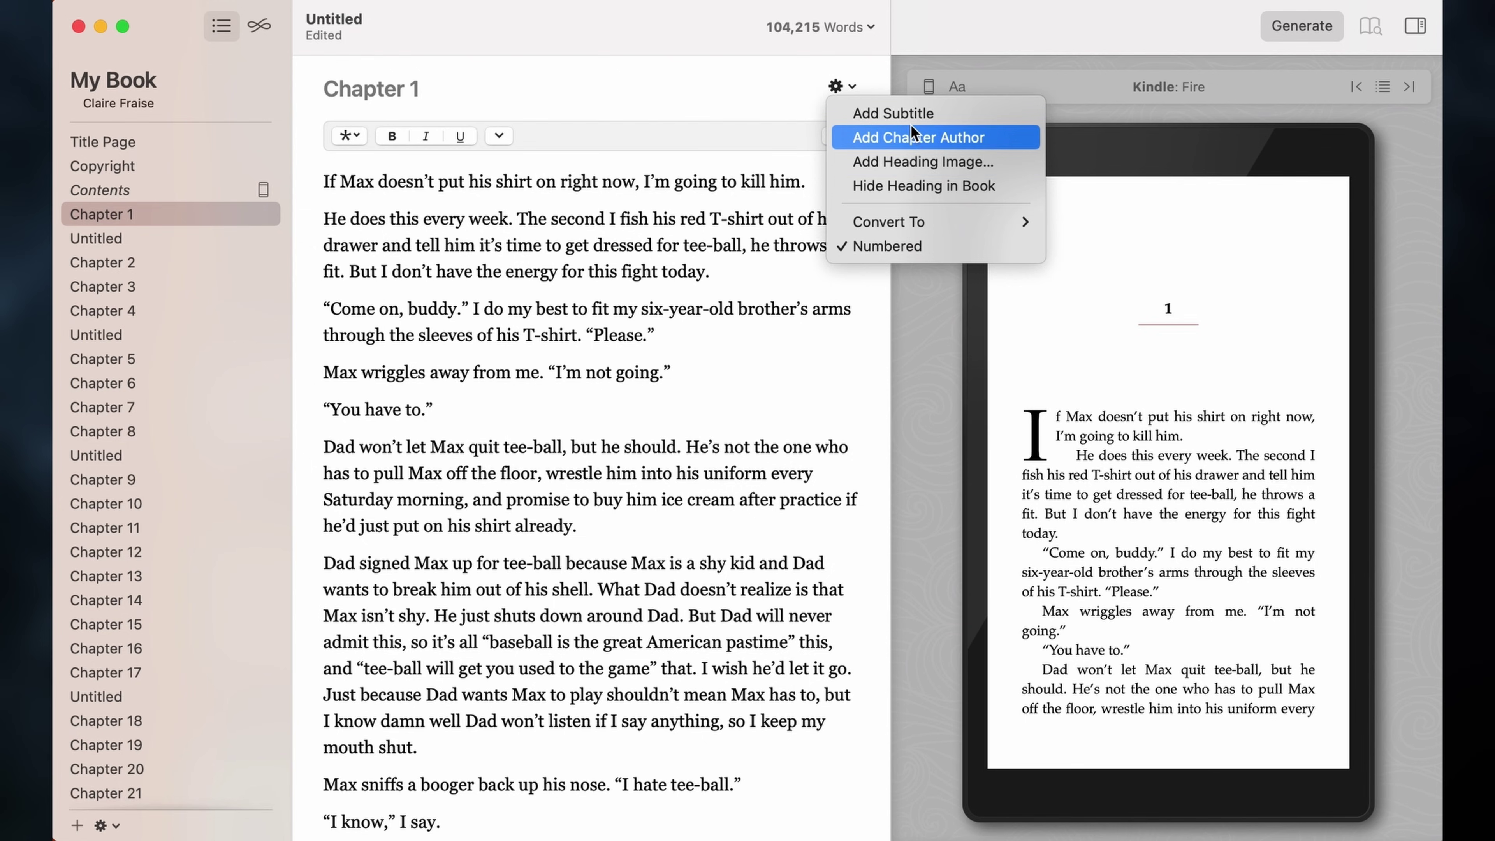
{"action": "left_click", "coordinate": [928, 114]}
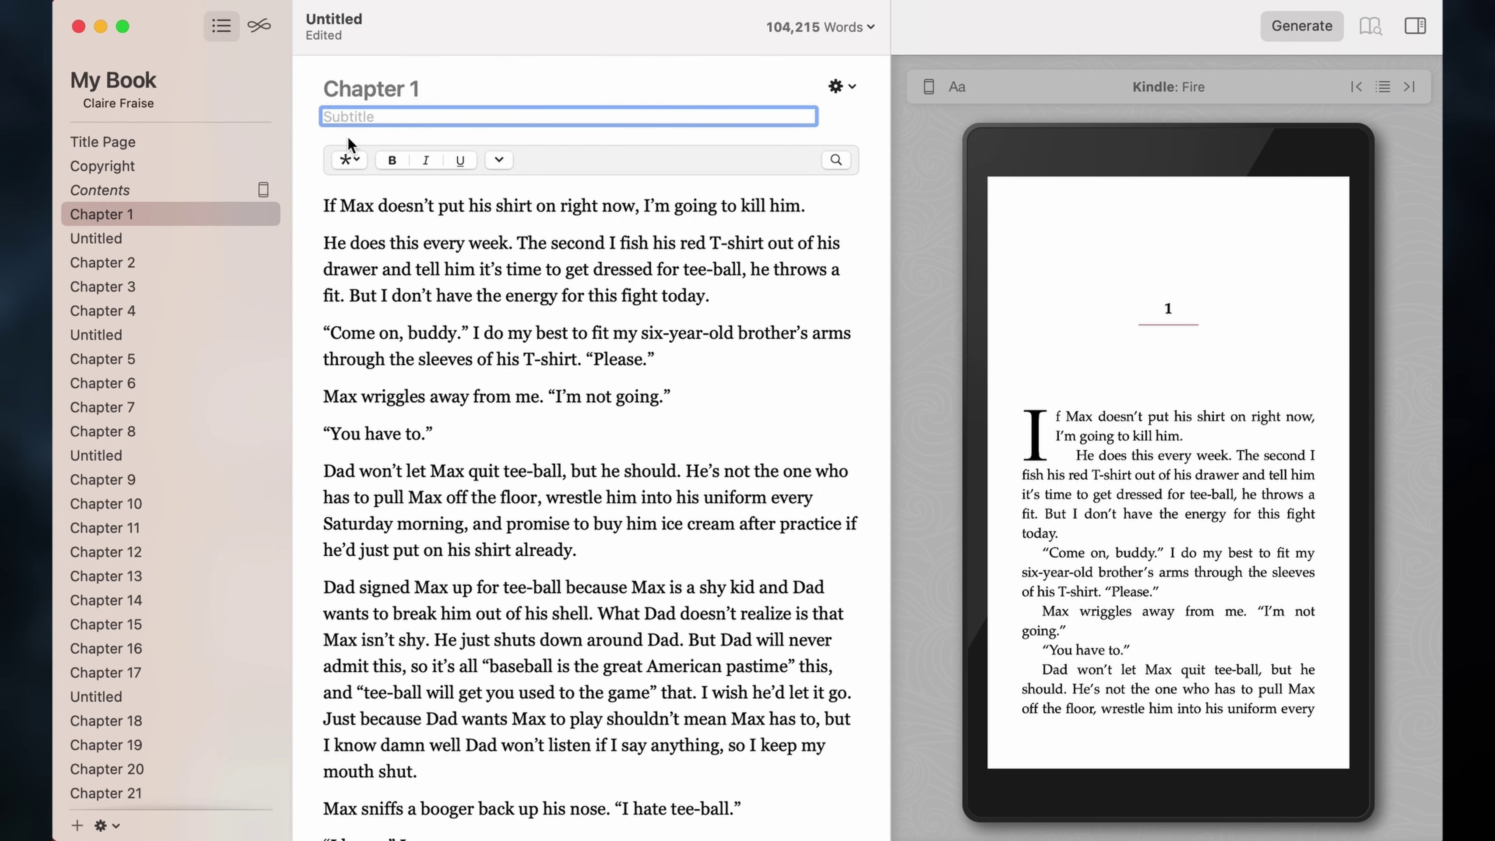
{"action": "type", "text": "Shiloh"}
{"action": "left_click", "coordinate": [458, 361]}
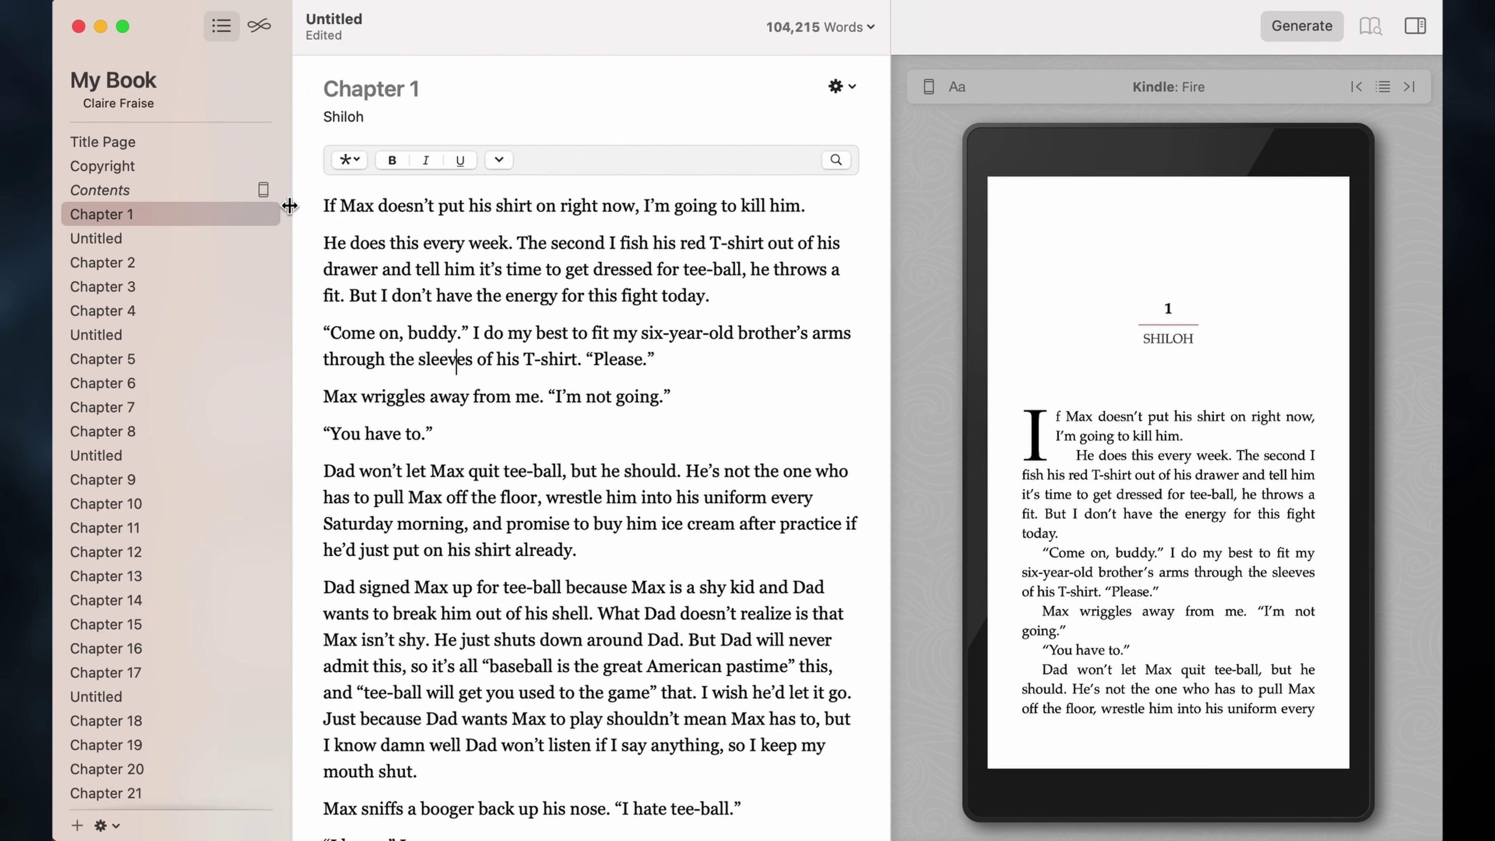
- Preview the Artisanal book style and apply the Chroma style to the book
{"action": "left_click", "coordinate": [264, 24]}
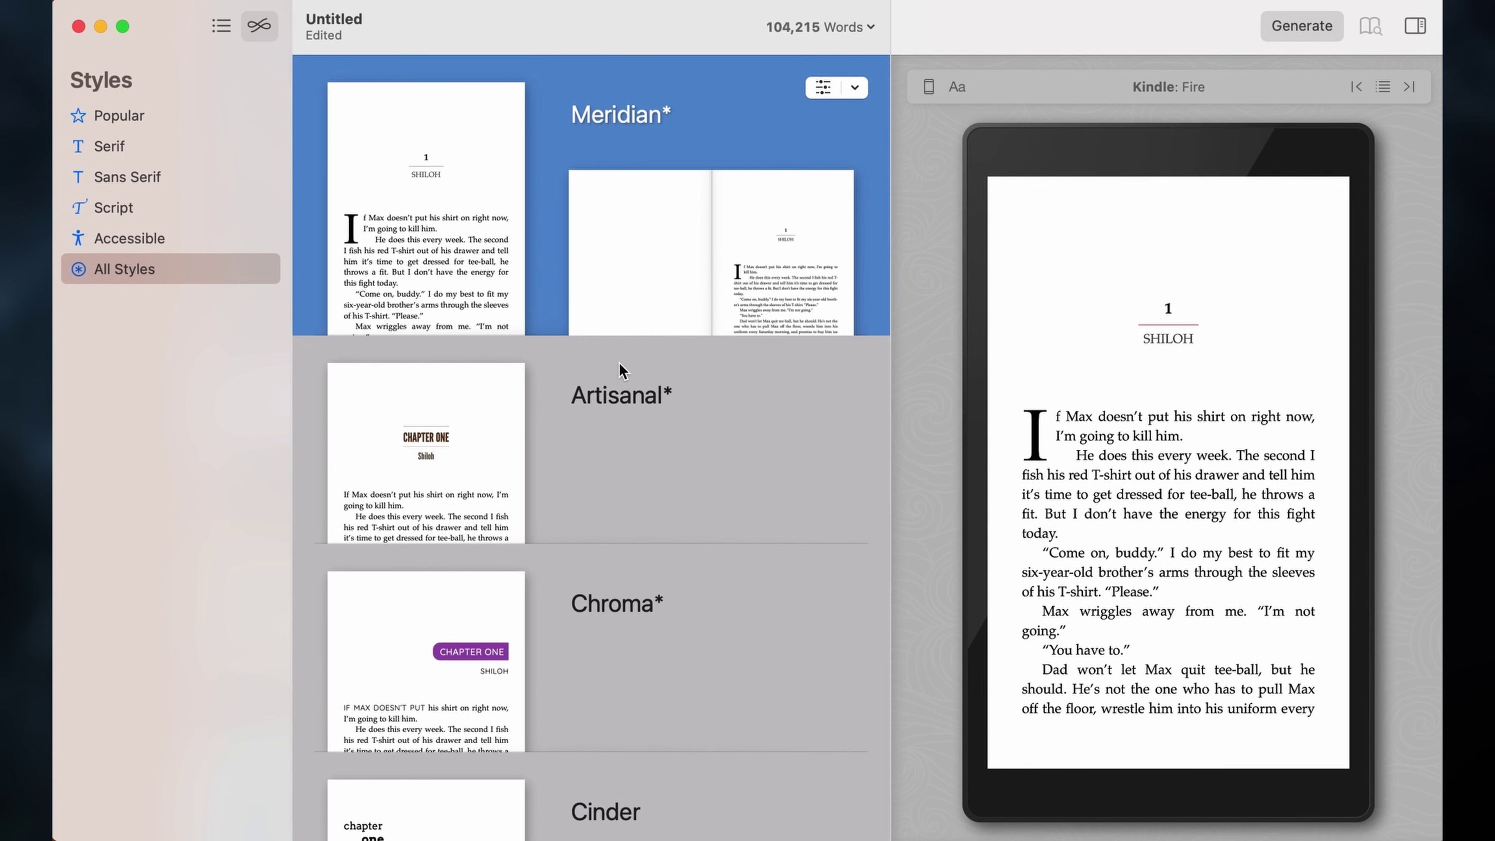
{"action": "left_click", "coordinate": [693, 437]}
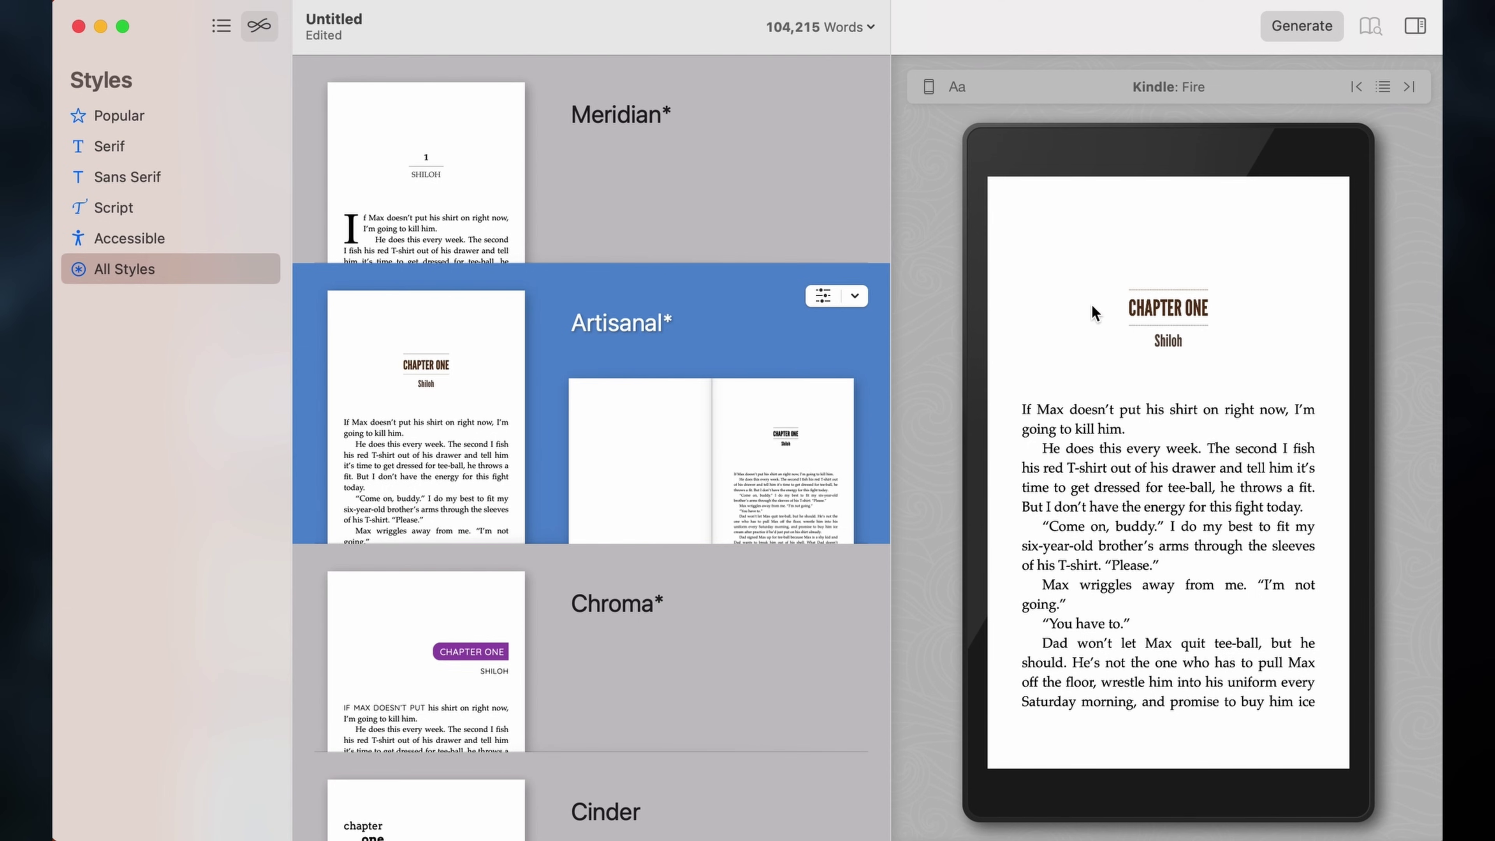
{"action": "left_click", "coordinate": [685, 621]}
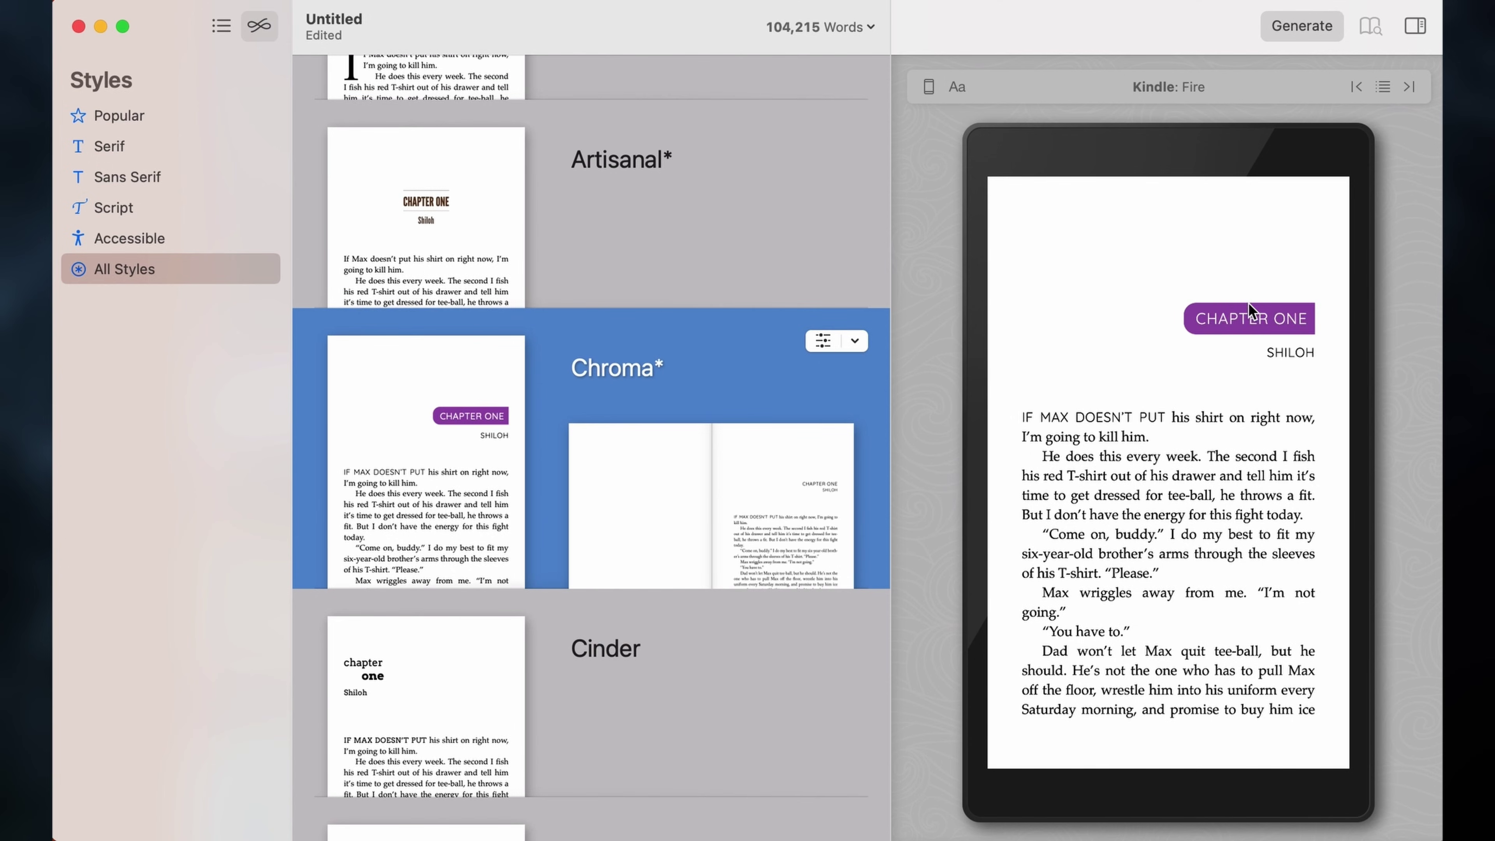
- Go through the Chroma heading designs and choose the square-cornered blue box aligned to the page's outer edge, with "Chapter One" spelled out
{"action": "left_click", "coordinate": [821, 341]}
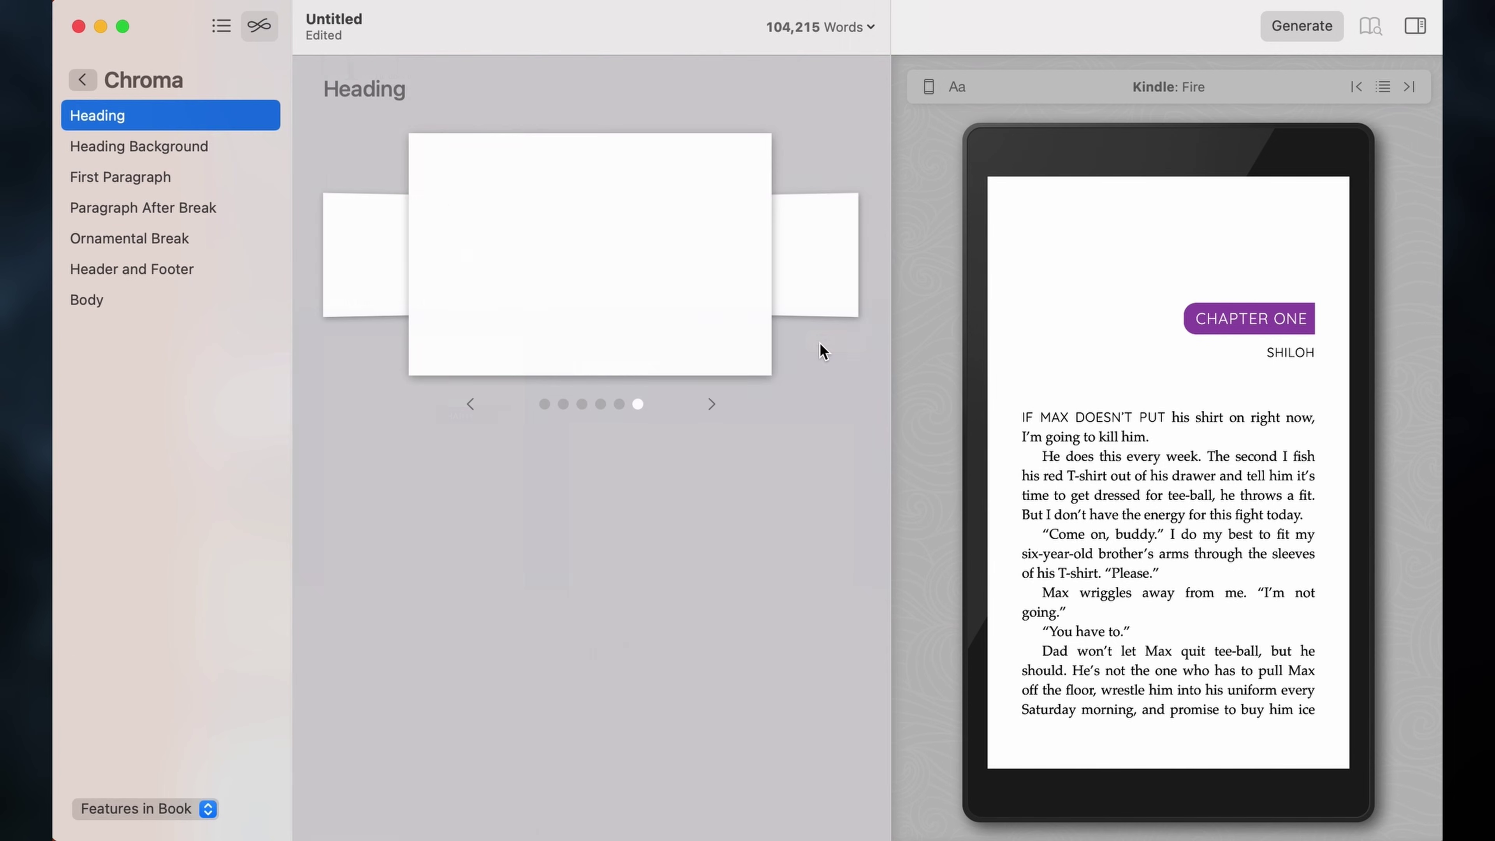
{"action": "left_click", "coordinate": [711, 404]}
{"action": "left_click", "coordinate": [711, 405]}
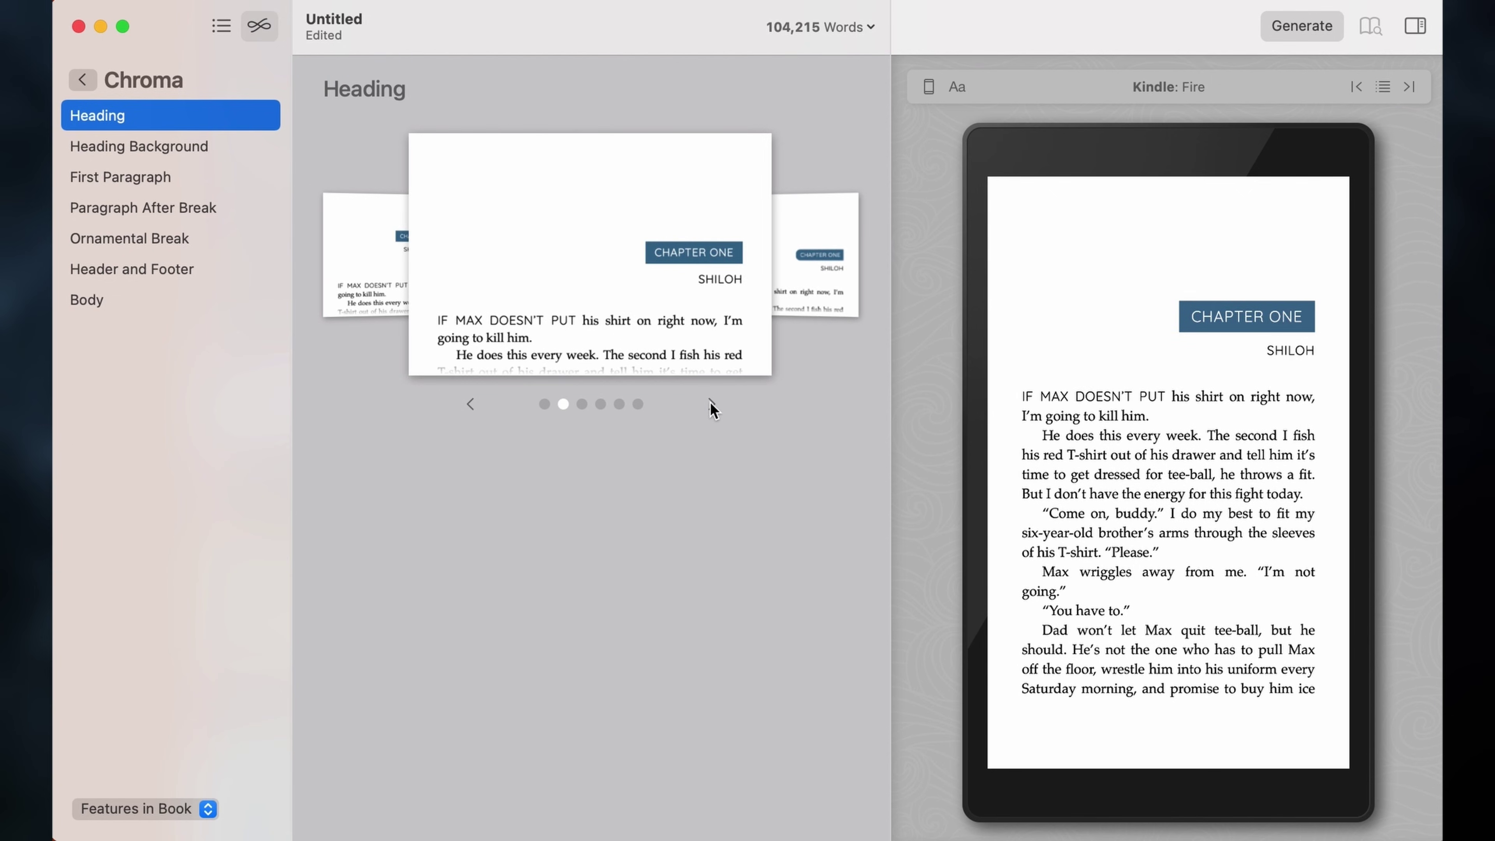
{"action": "left_click", "coordinate": [711, 405]}
{"action": "left_click", "coordinate": [711, 406]}
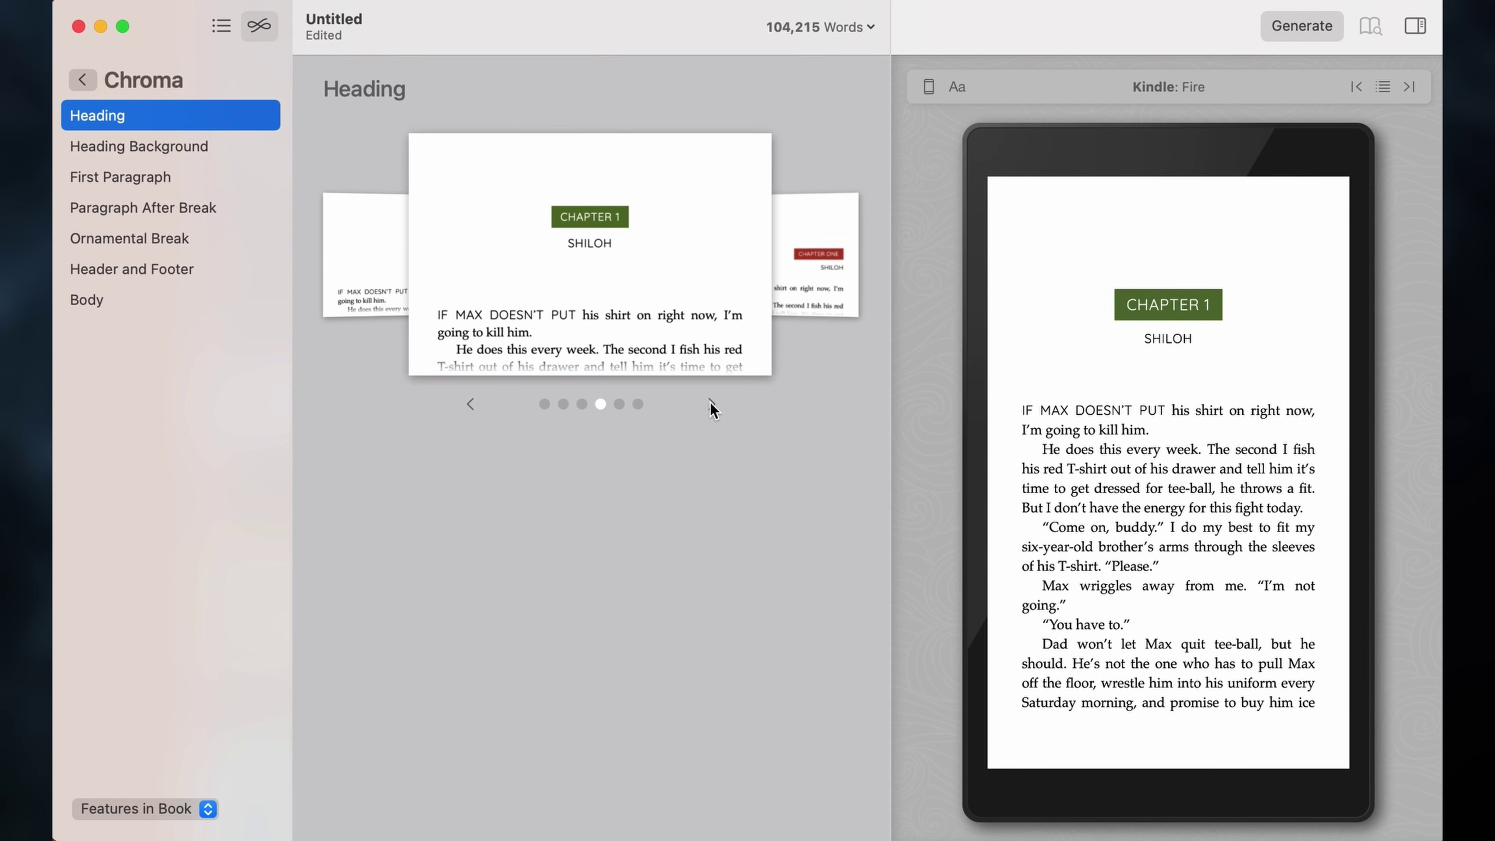
{"action": "left_click", "coordinate": [710, 406]}
{"action": "left_click", "coordinate": [711, 405]}
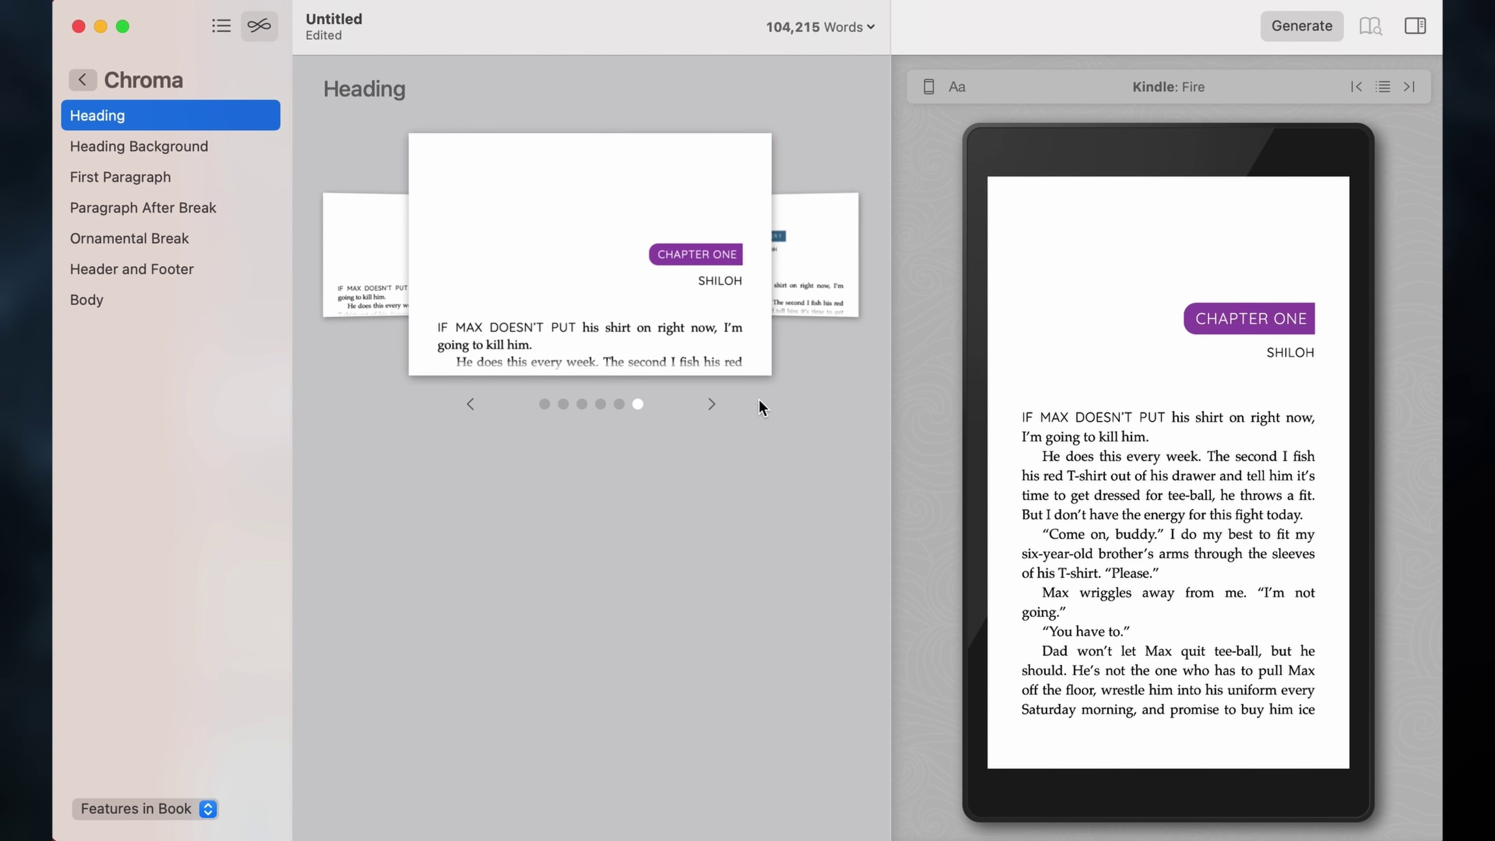
{"action": "left_click", "coordinate": [715, 409]}
{"action": "left_click", "coordinate": [716, 410]}
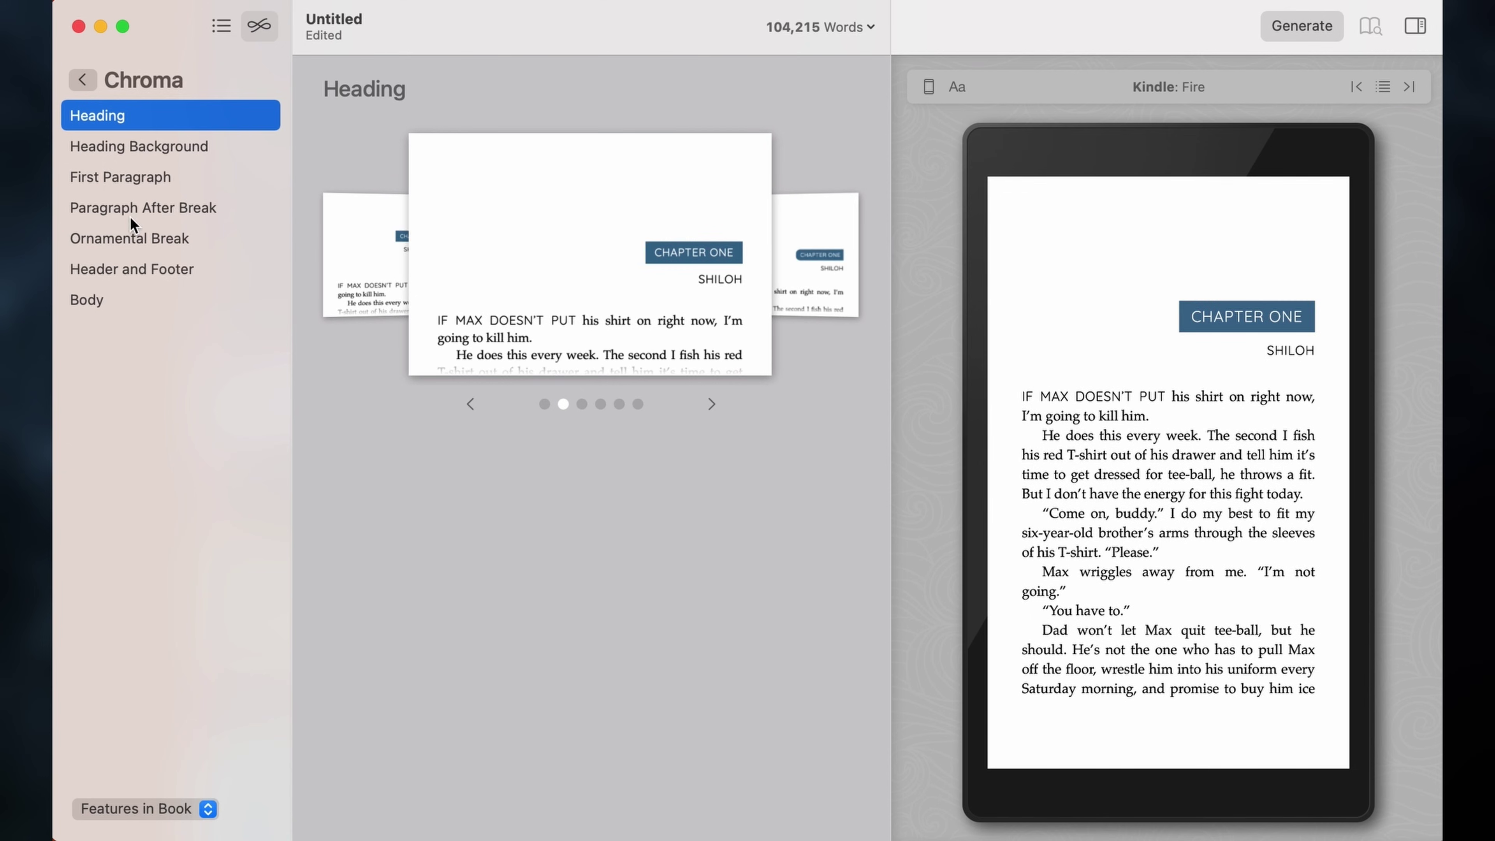
- Set Chroma's heading background to the dark, cloudy design covering both pages of the spread
{"action": "left_click", "coordinate": [152, 154]}
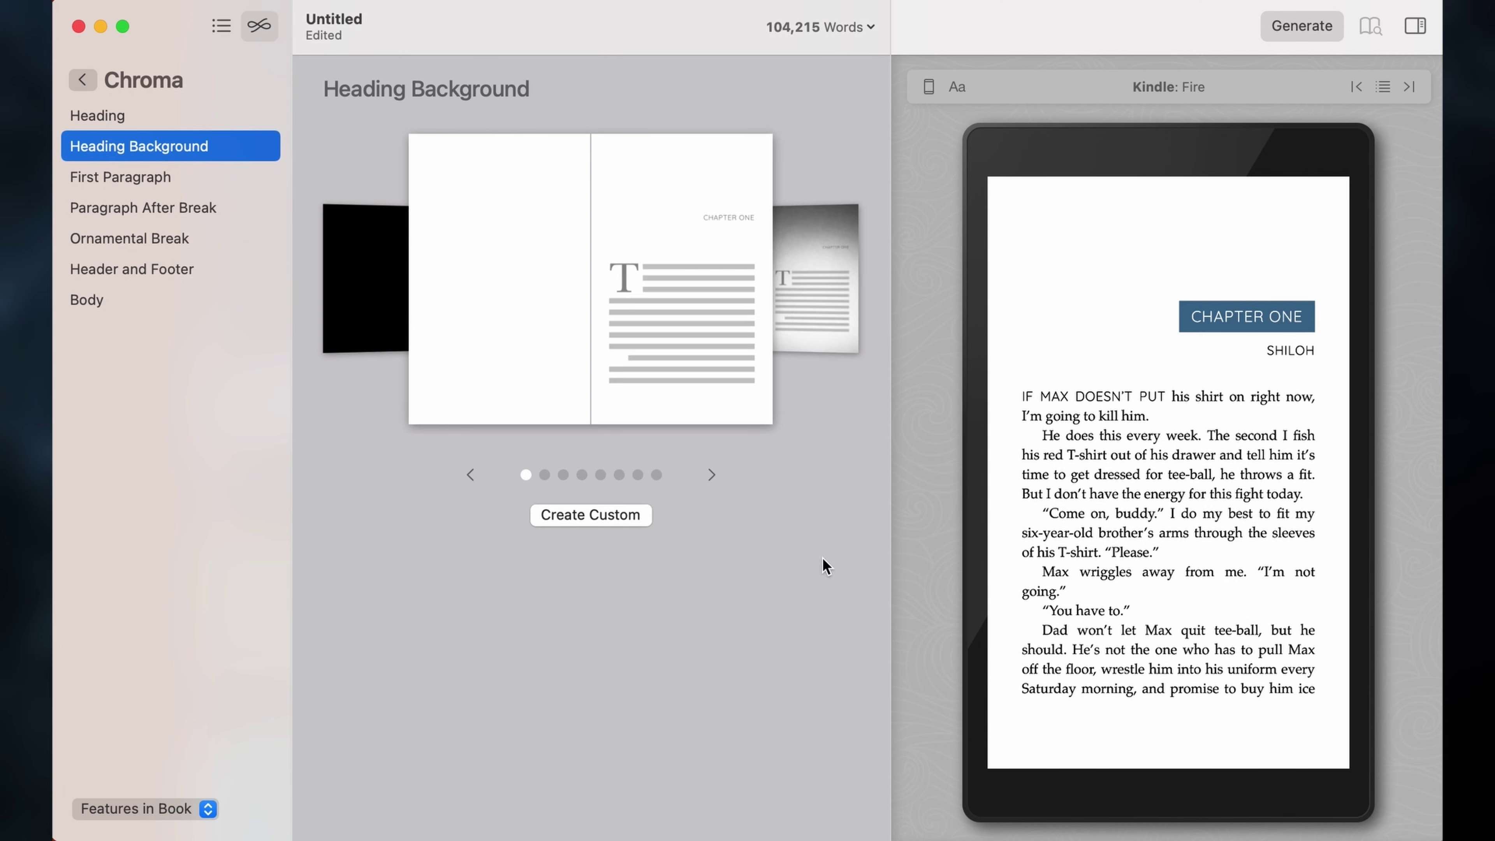
{"action": "left_click", "coordinate": [714, 473]}
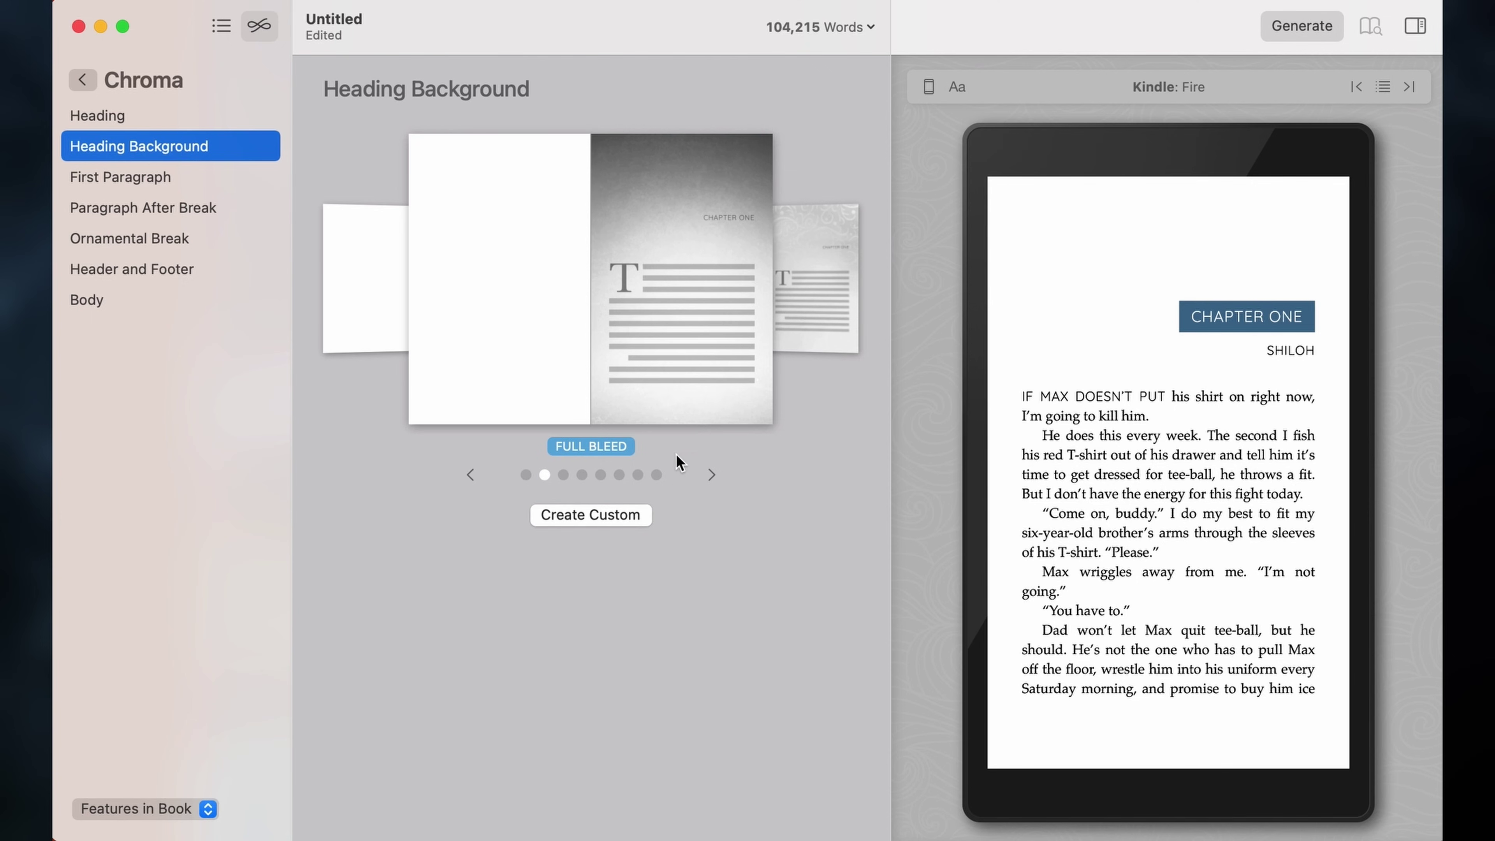
{"action": "left_click", "coordinate": [712, 474]}
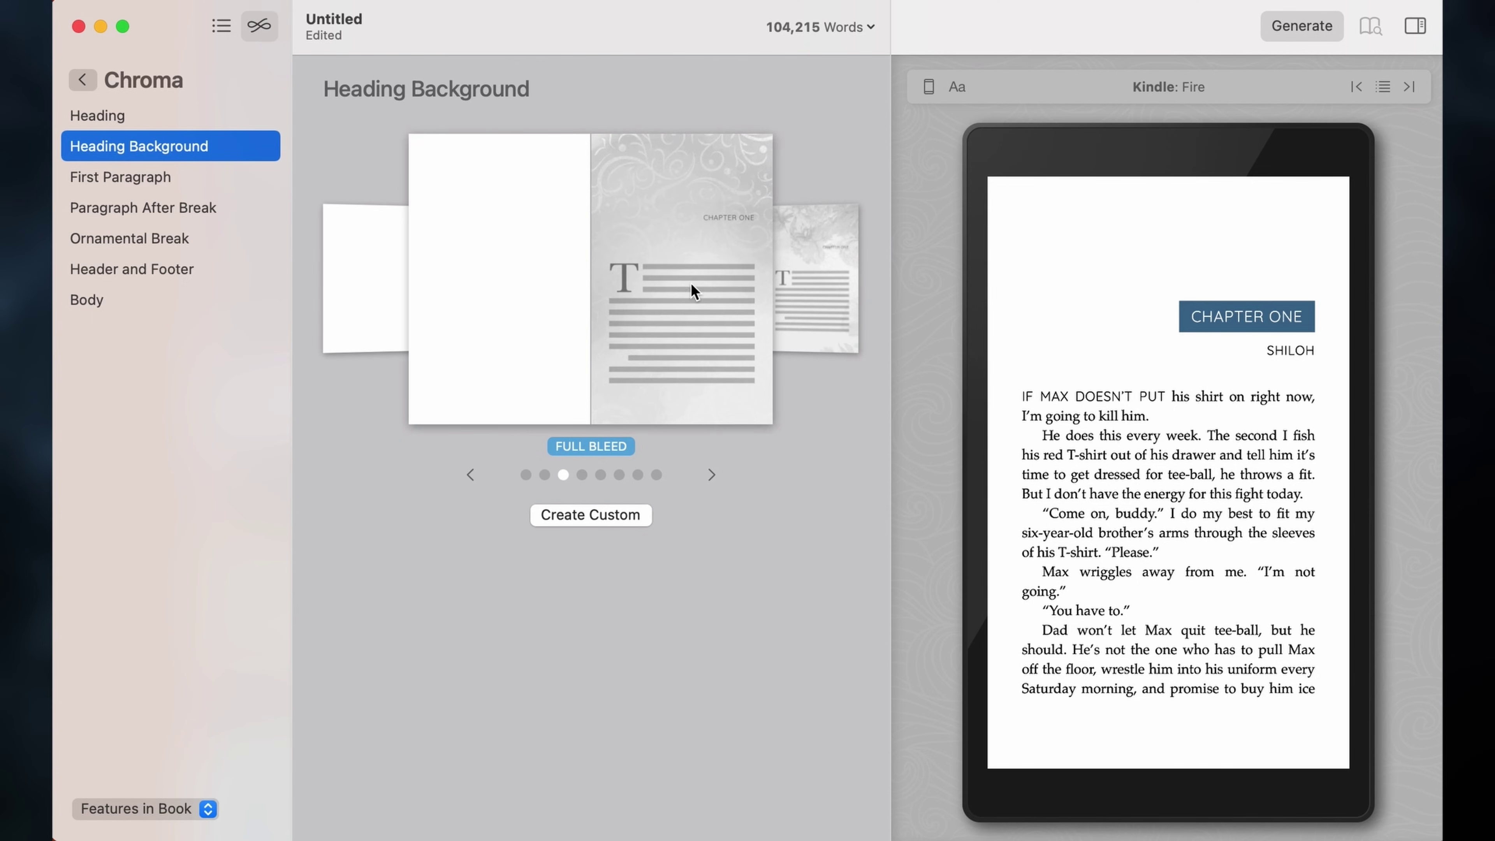
{"action": "left_click", "coordinate": [711, 474]}
{"action": "left_click", "coordinate": [712, 474]}
- Set Chroma's first paragraph to open with its first line in small caps, without a drop cap
{"action": "left_click", "coordinate": [182, 178]}
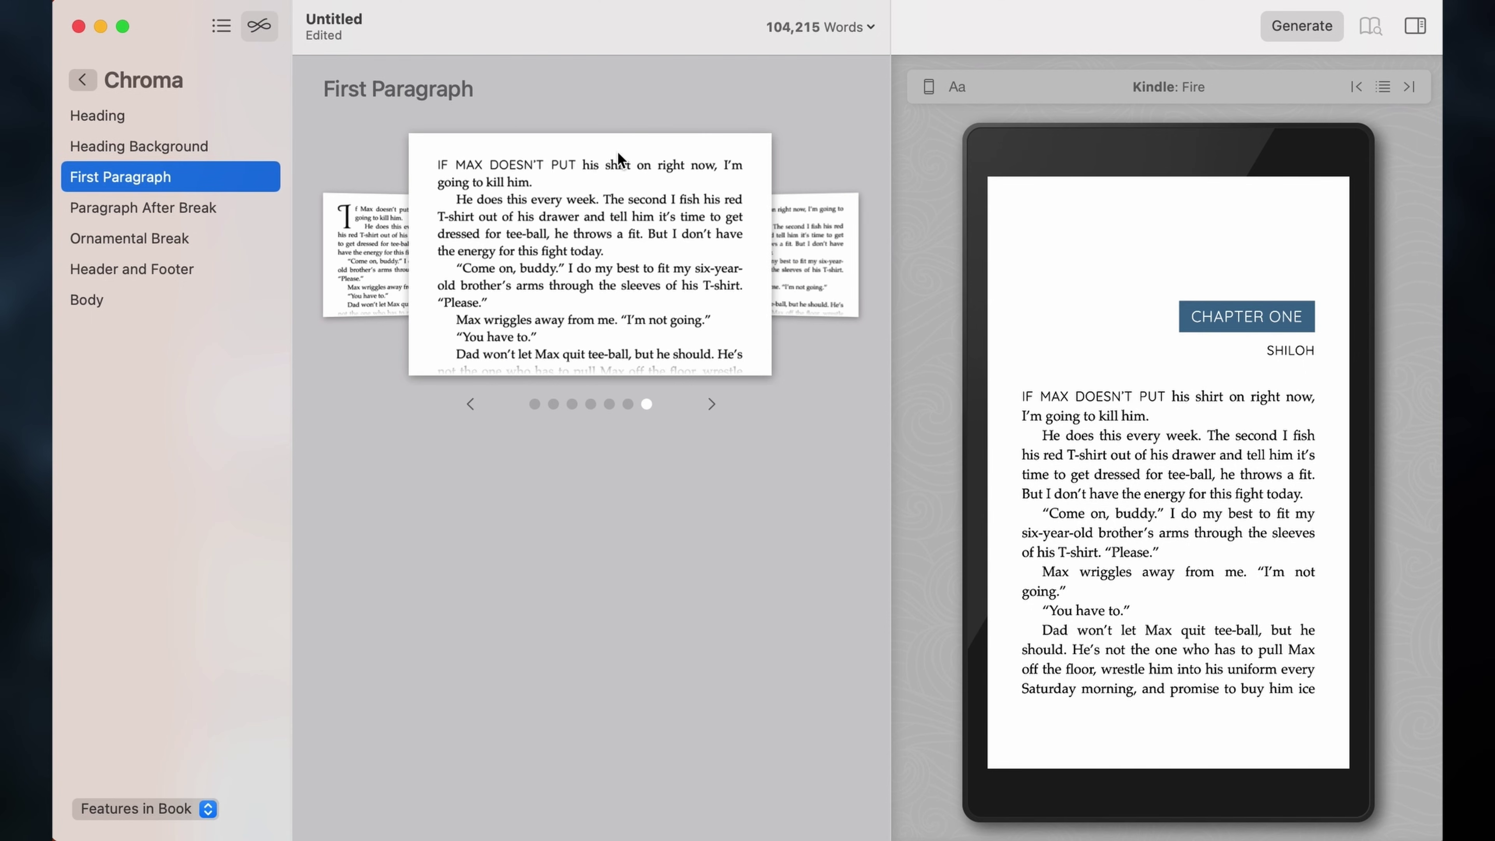
{"action": "left_click", "coordinate": [712, 405]}
{"action": "left_click", "coordinate": [715, 405]}
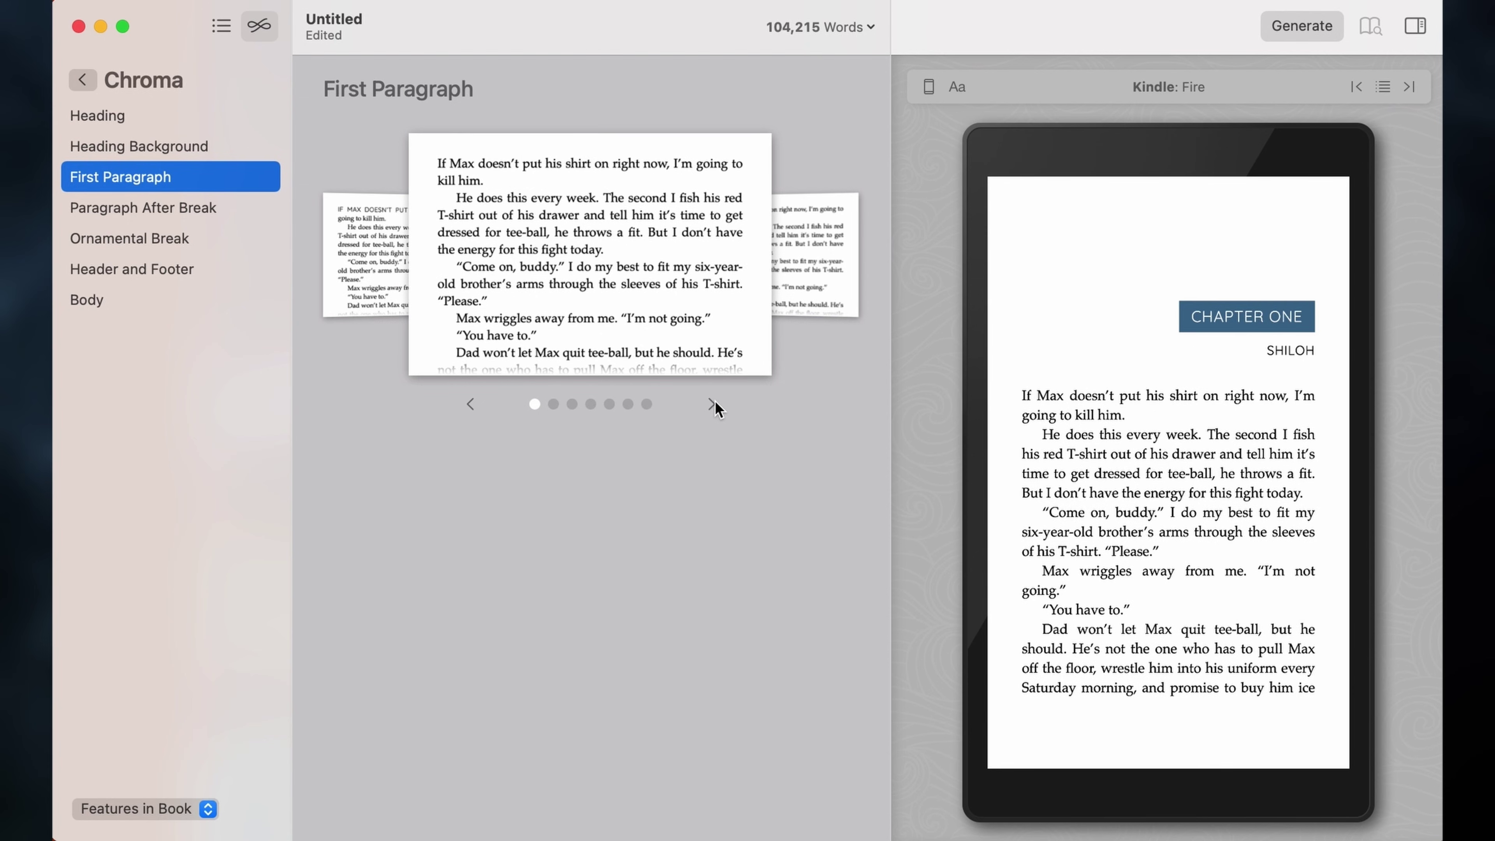
{"action": "left_click", "coordinate": [714, 402]}
- Set the paragraph after a break in Chroma to begin with a small-caps first line
{"action": "left_click", "coordinate": [109, 212]}
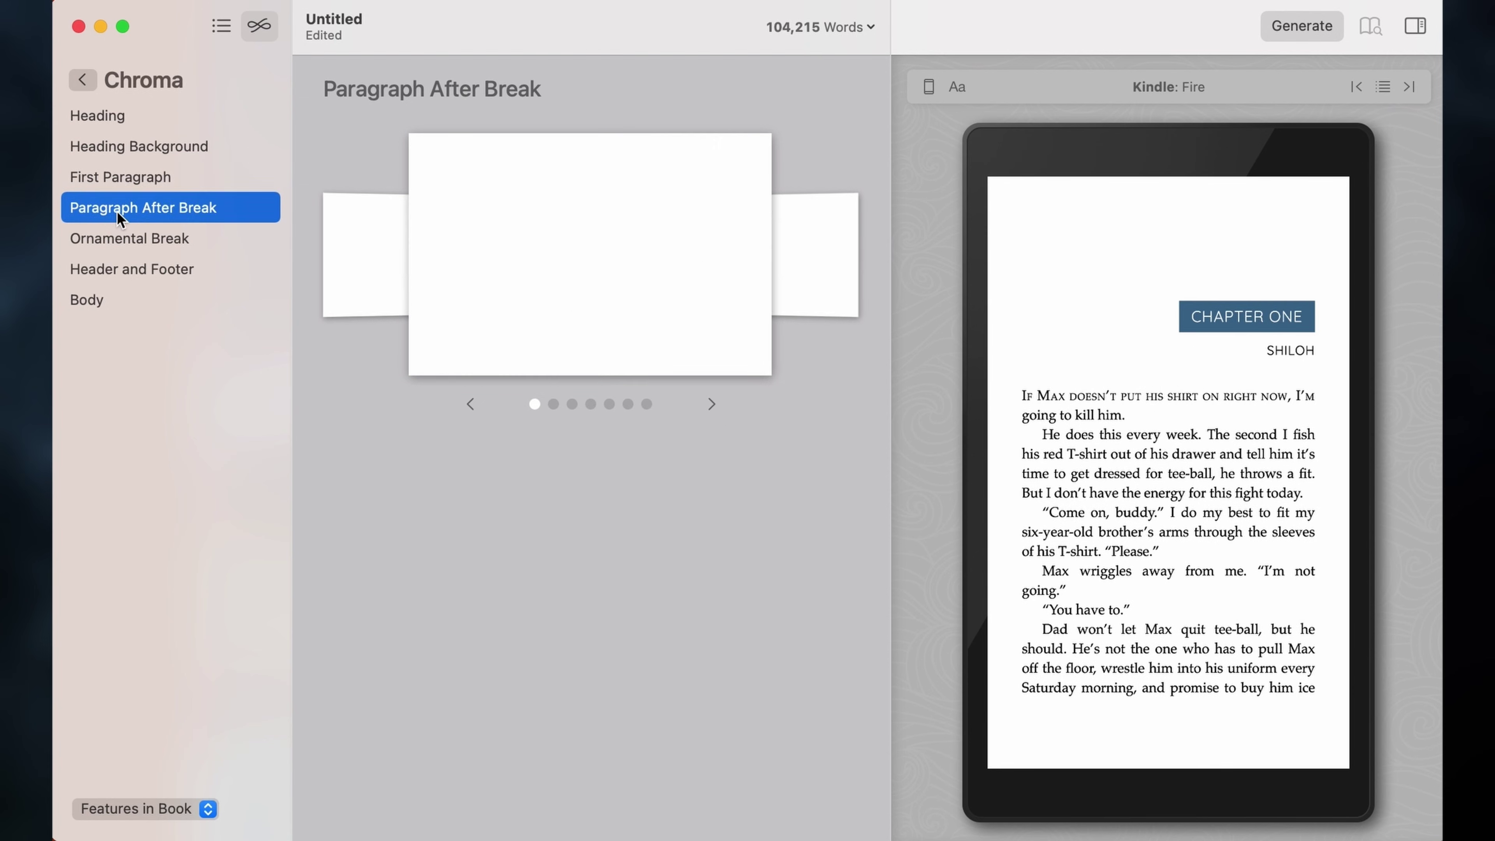
{"action": "left_click", "coordinate": [714, 405]}
{"action": "left_click", "coordinate": [714, 406]}
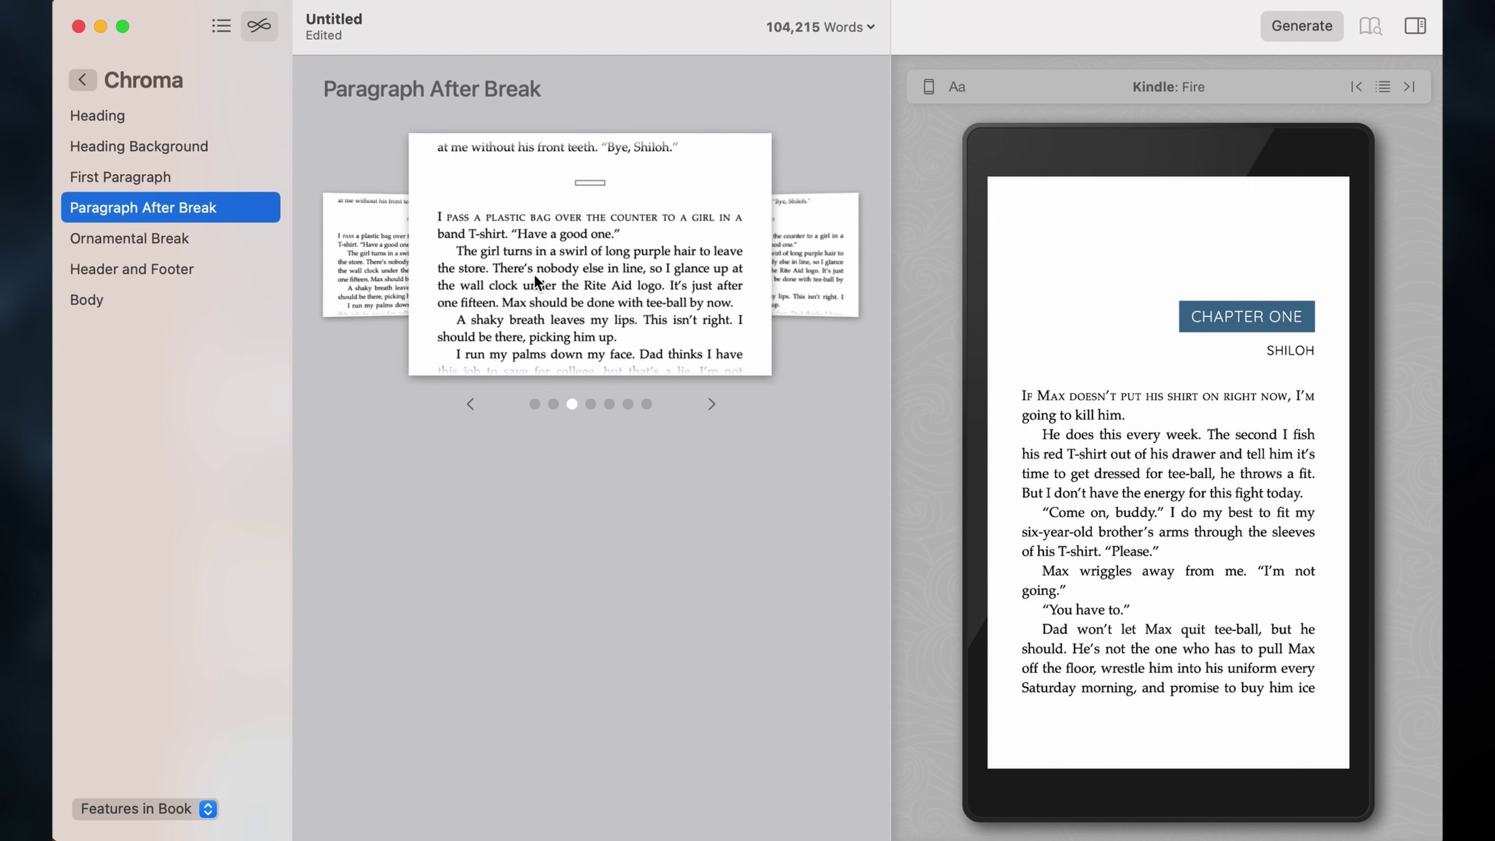
- Pick a different ornamental break design and a different header and footer layout for the Chroma style
{"action": "key", "text": "Down"}
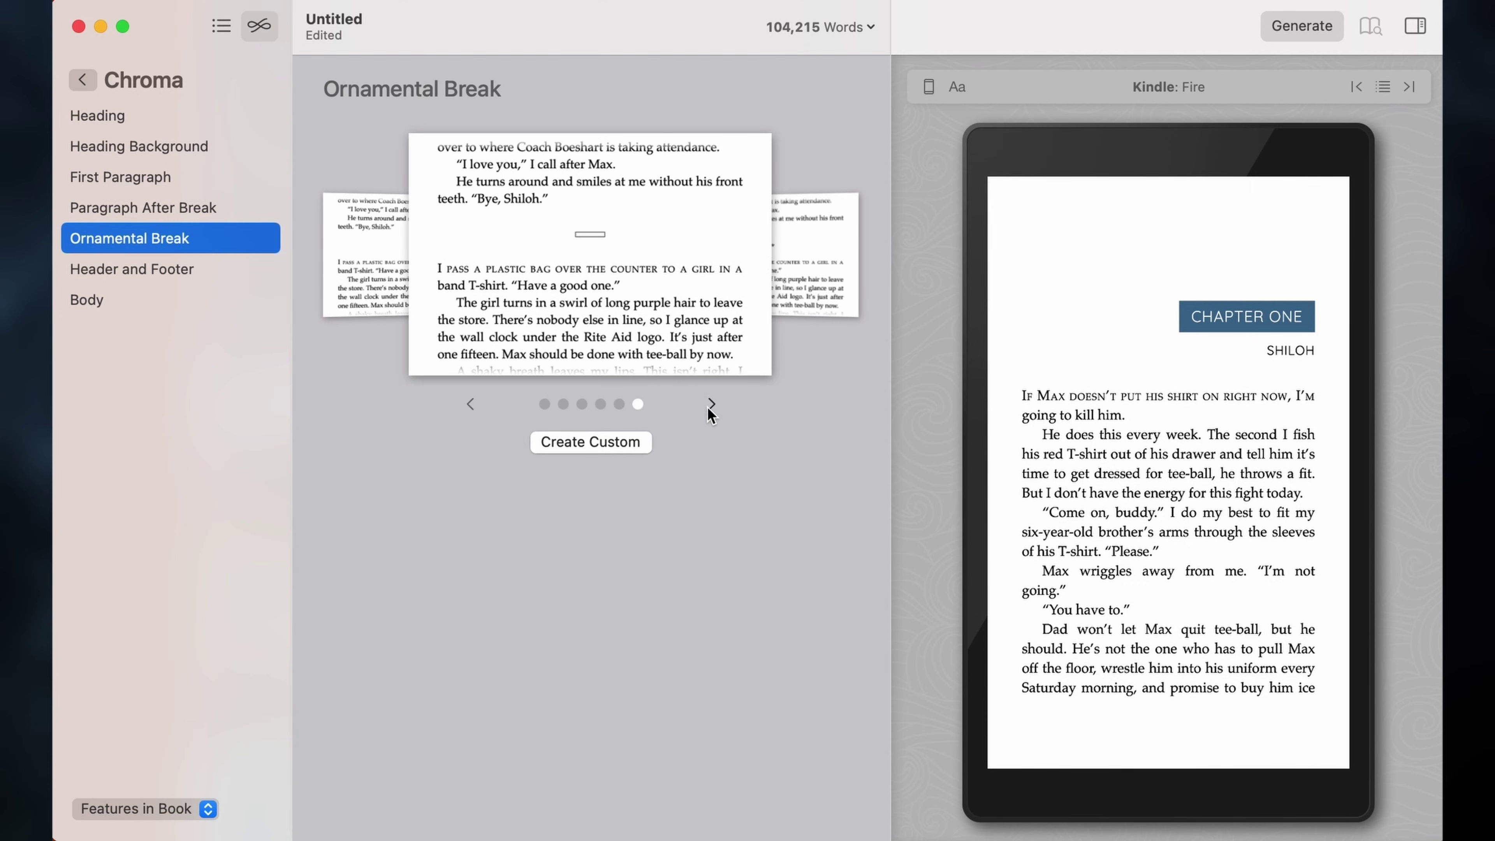
{"action": "left_click", "coordinate": [711, 405]}
{"action": "left_click", "coordinate": [710, 405]}
{"action": "left_click", "coordinate": [199, 266]}
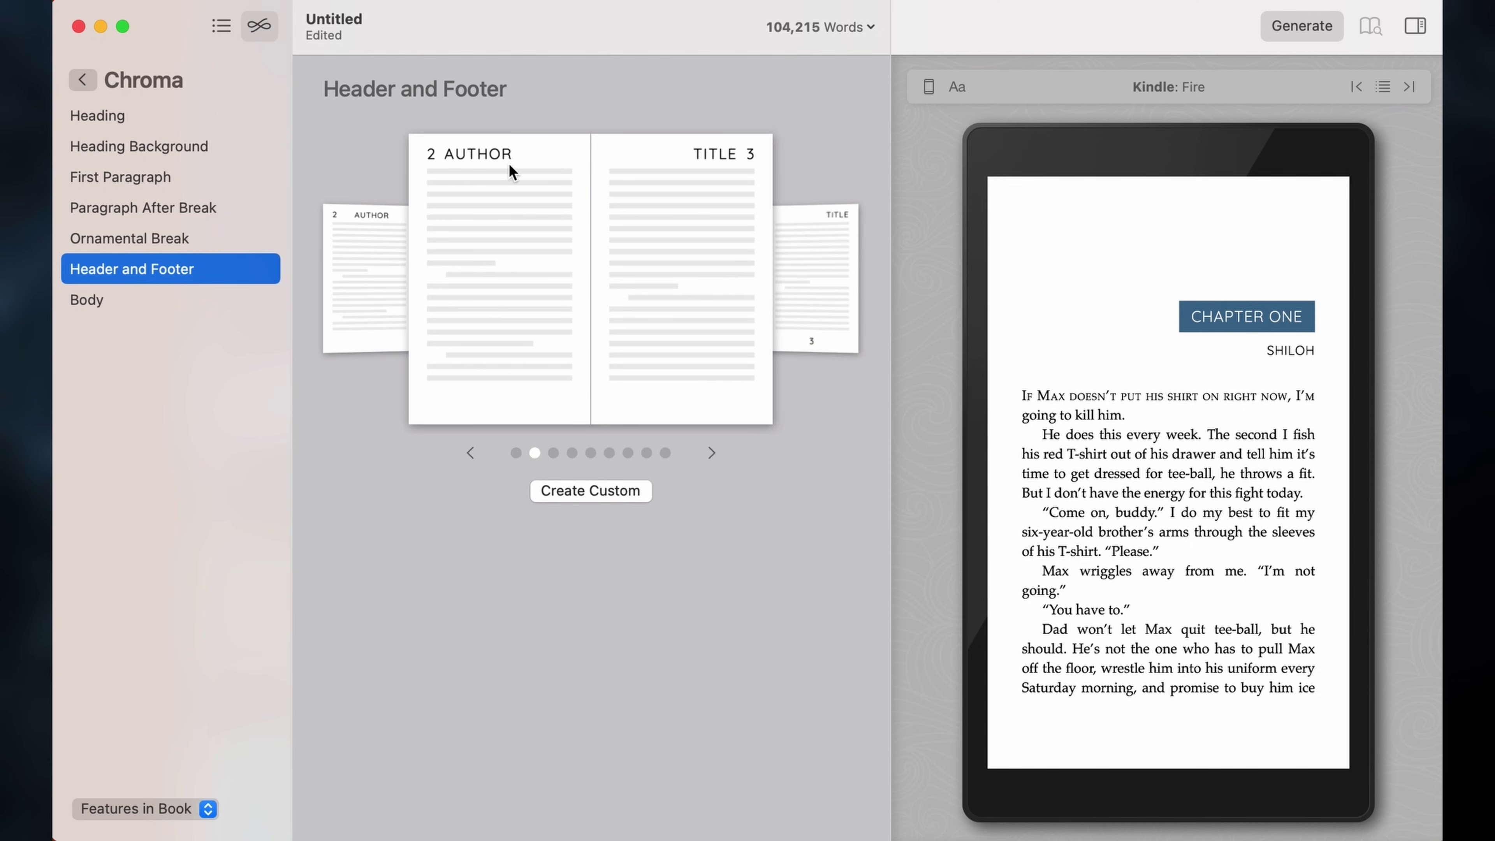
{"action": "left_click", "coordinate": [711, 452]}
- Try EB Garamond and choose Palatino as Chroma's print edition body font, and return to the style list
{"action": "key", "text": "Down"}
{"action": "left_click", "coordinate": [617, 159]}
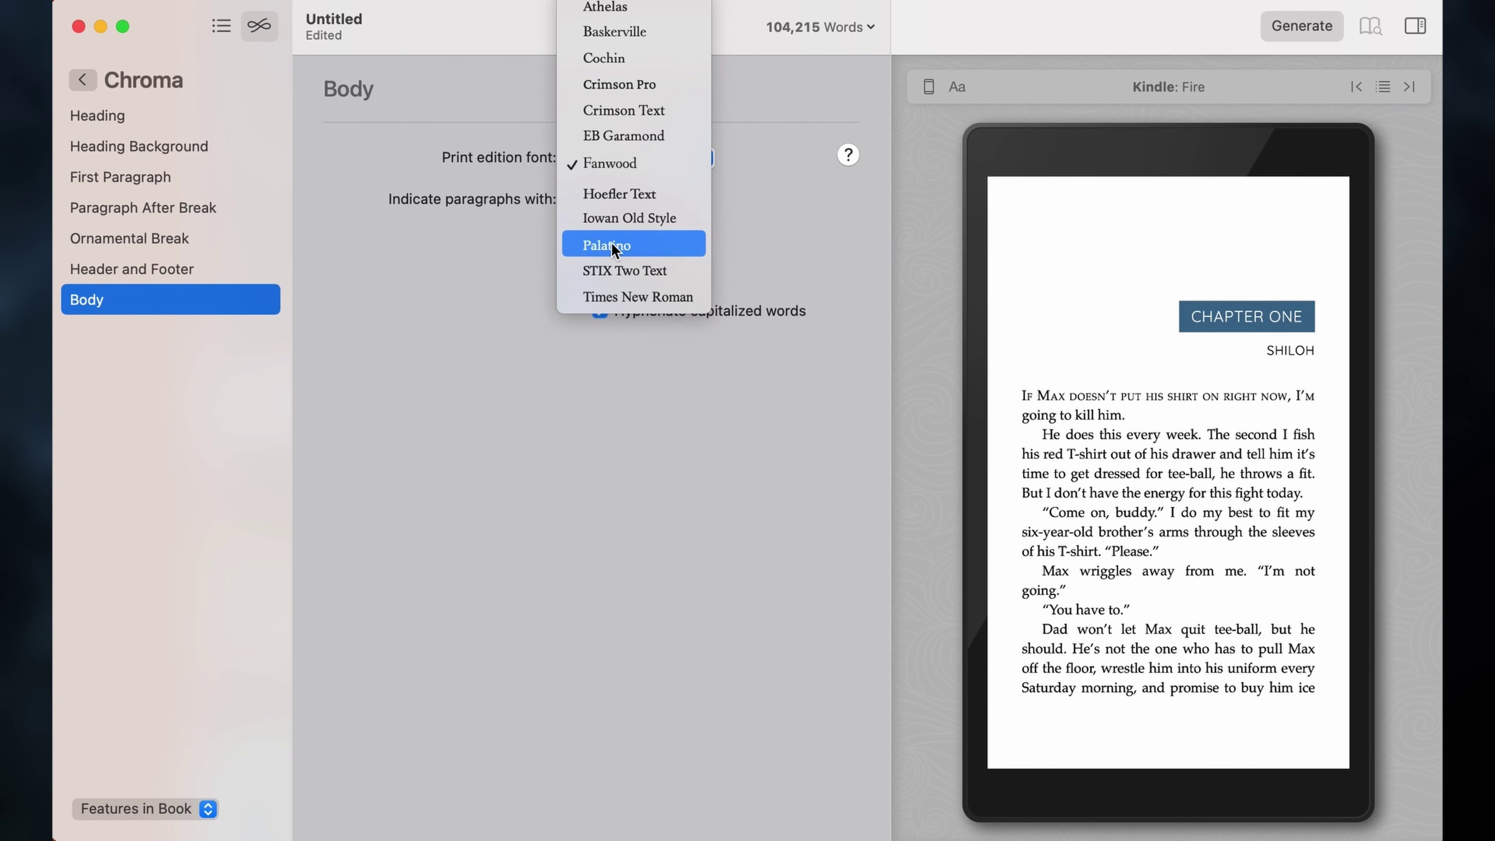
{"action": "left_click", "coordinate": [616, 139]}
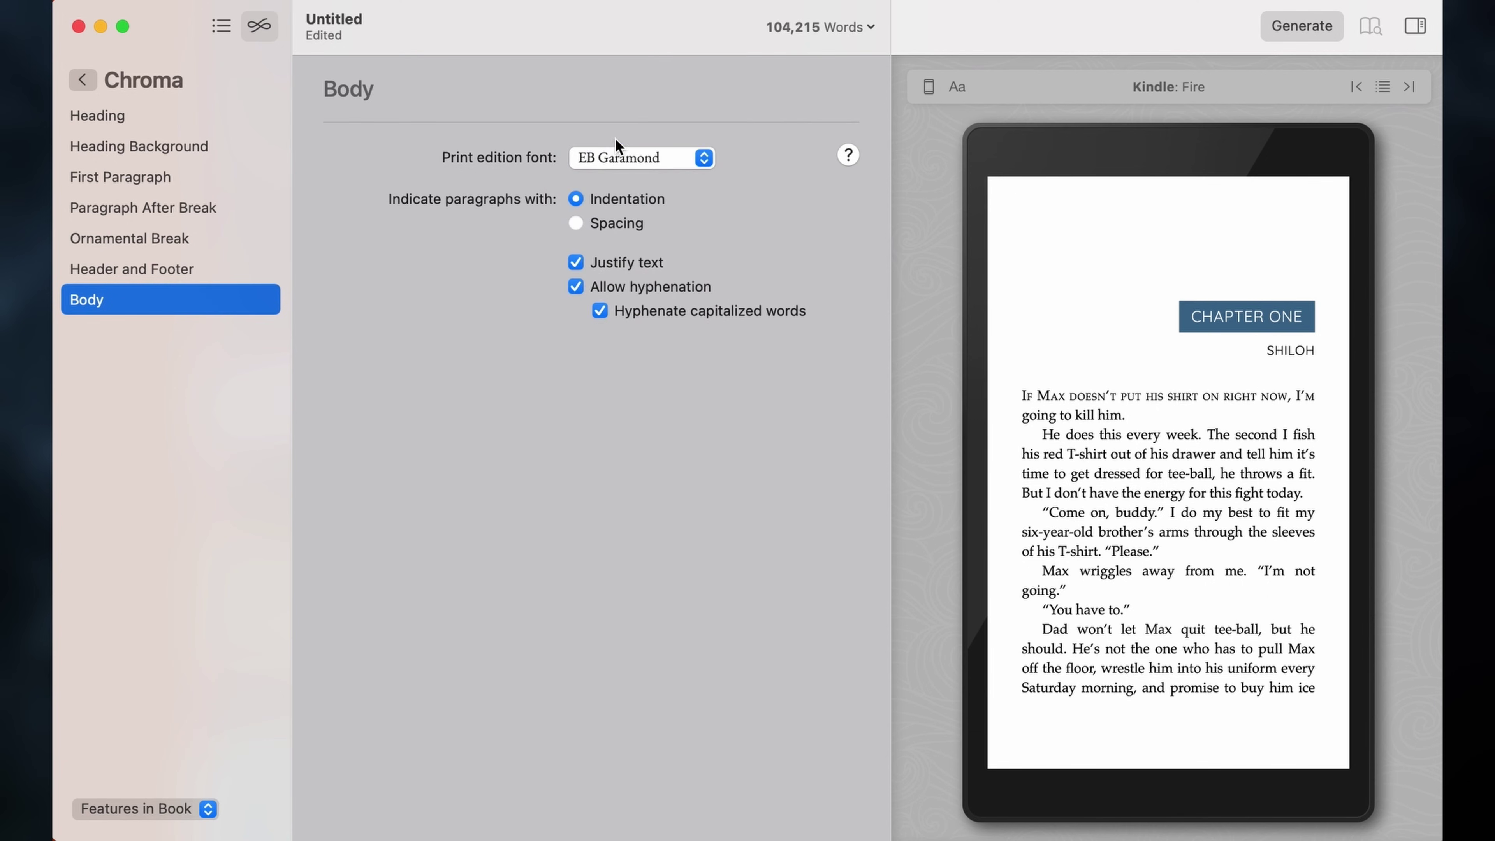
{"action": "left_click", "coordinate": [621, 156]}
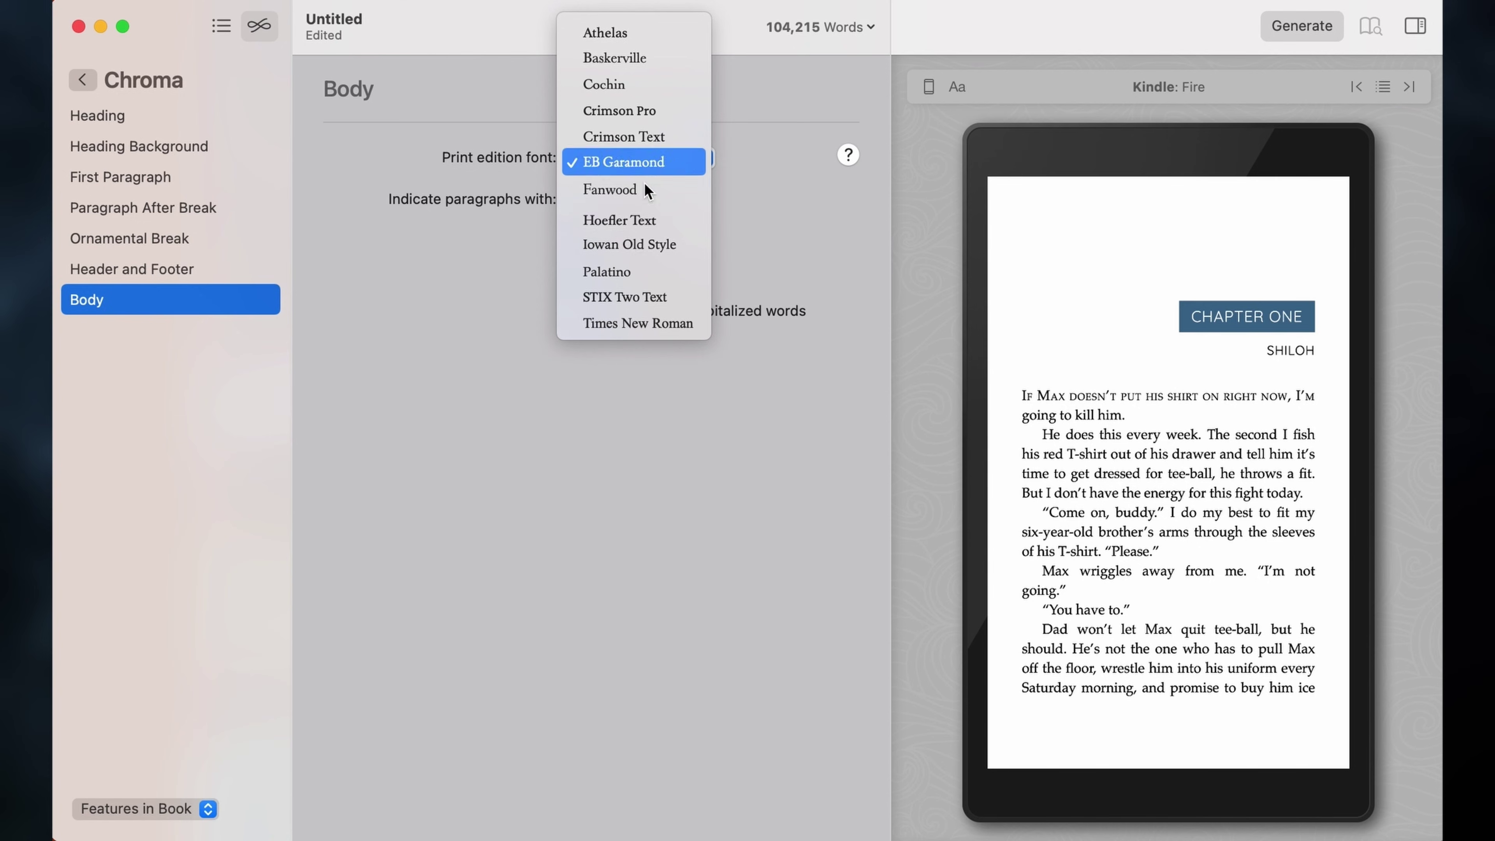
{"action": "left_click", "coordinate": [625, 271]}
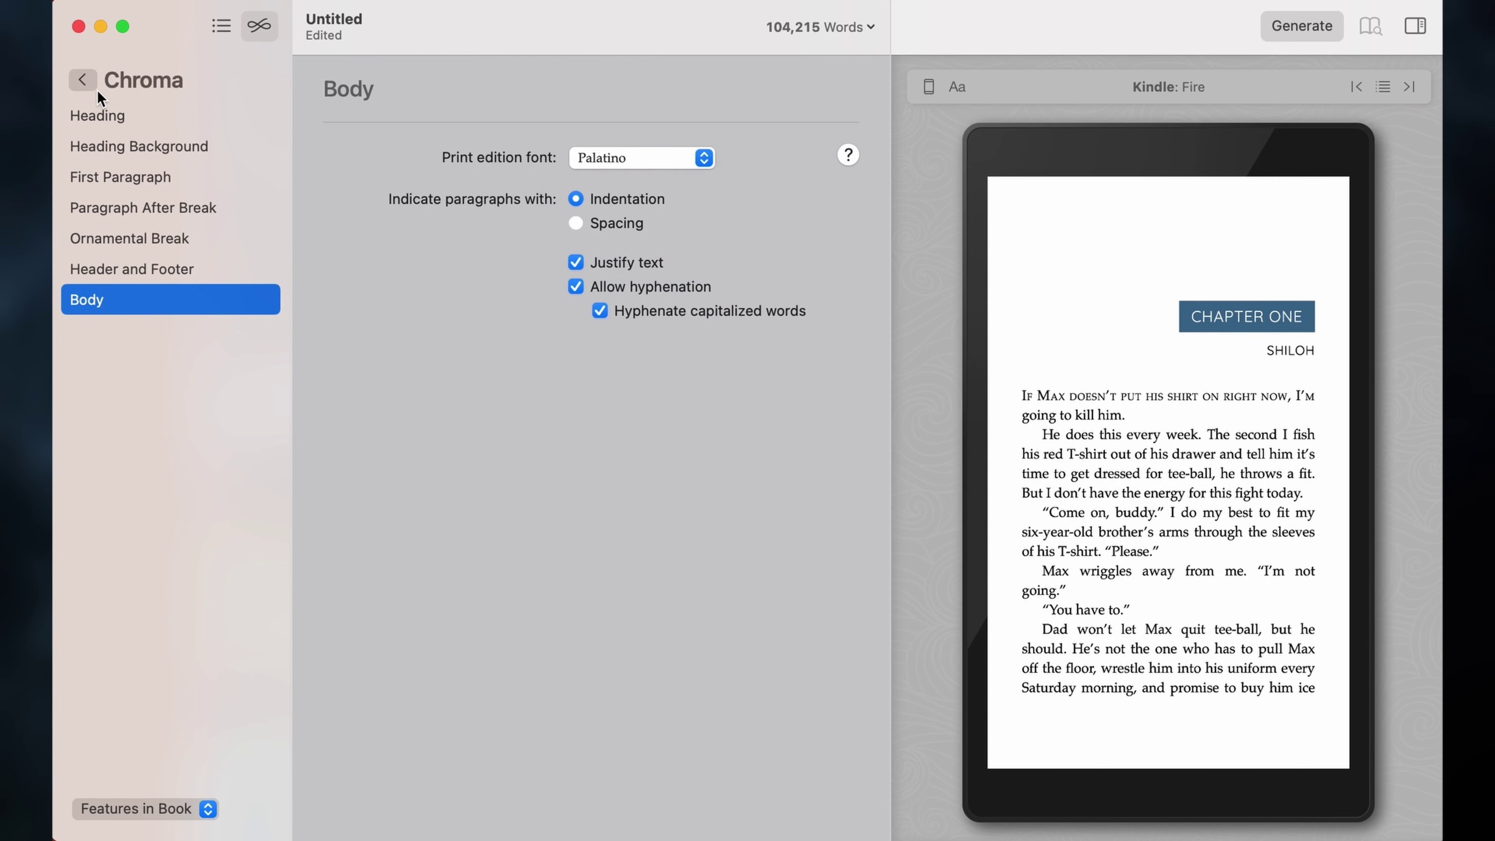
{"action": "left_click", "coordinate": [84, 79]}
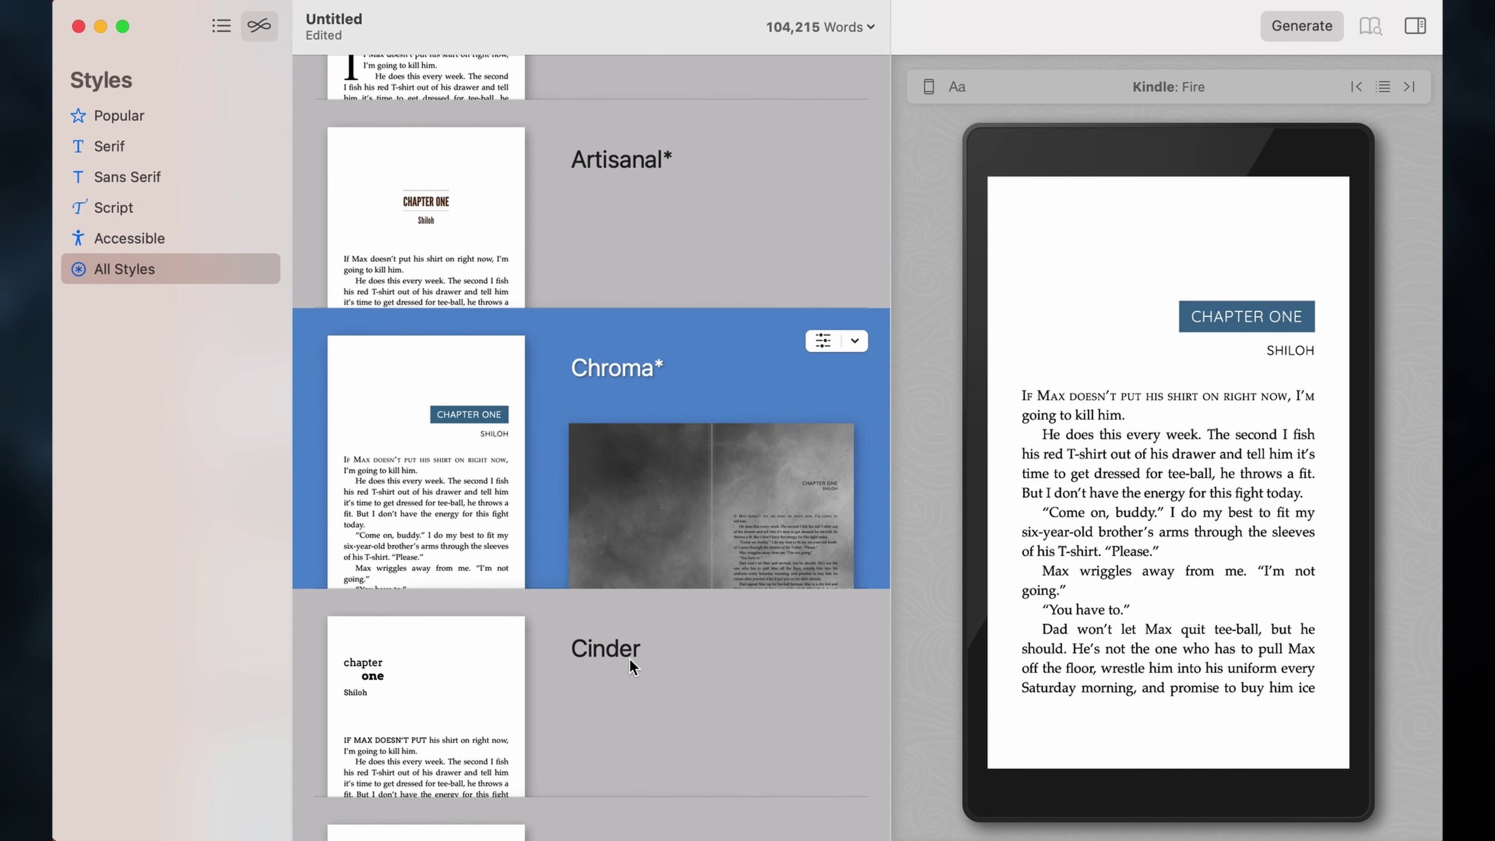
- Apply the Cinder style, cycle through its heading designs back to the "chapter one" version, and return to the style list
{"action": "left_click", "coordinate": [632, 667]}
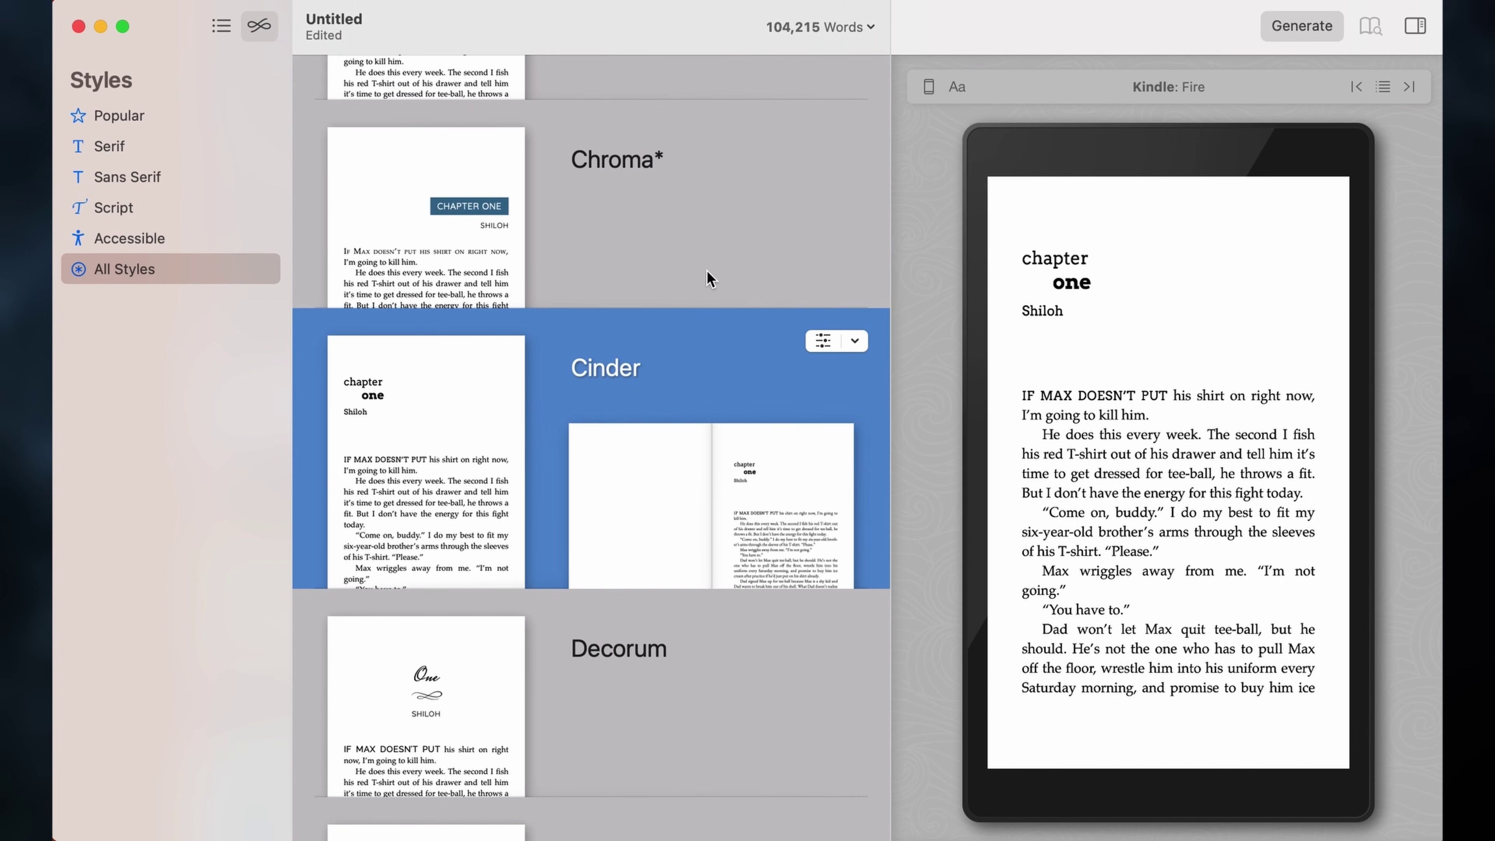
{"action": "left_click", "coordinate": [823, 340]}
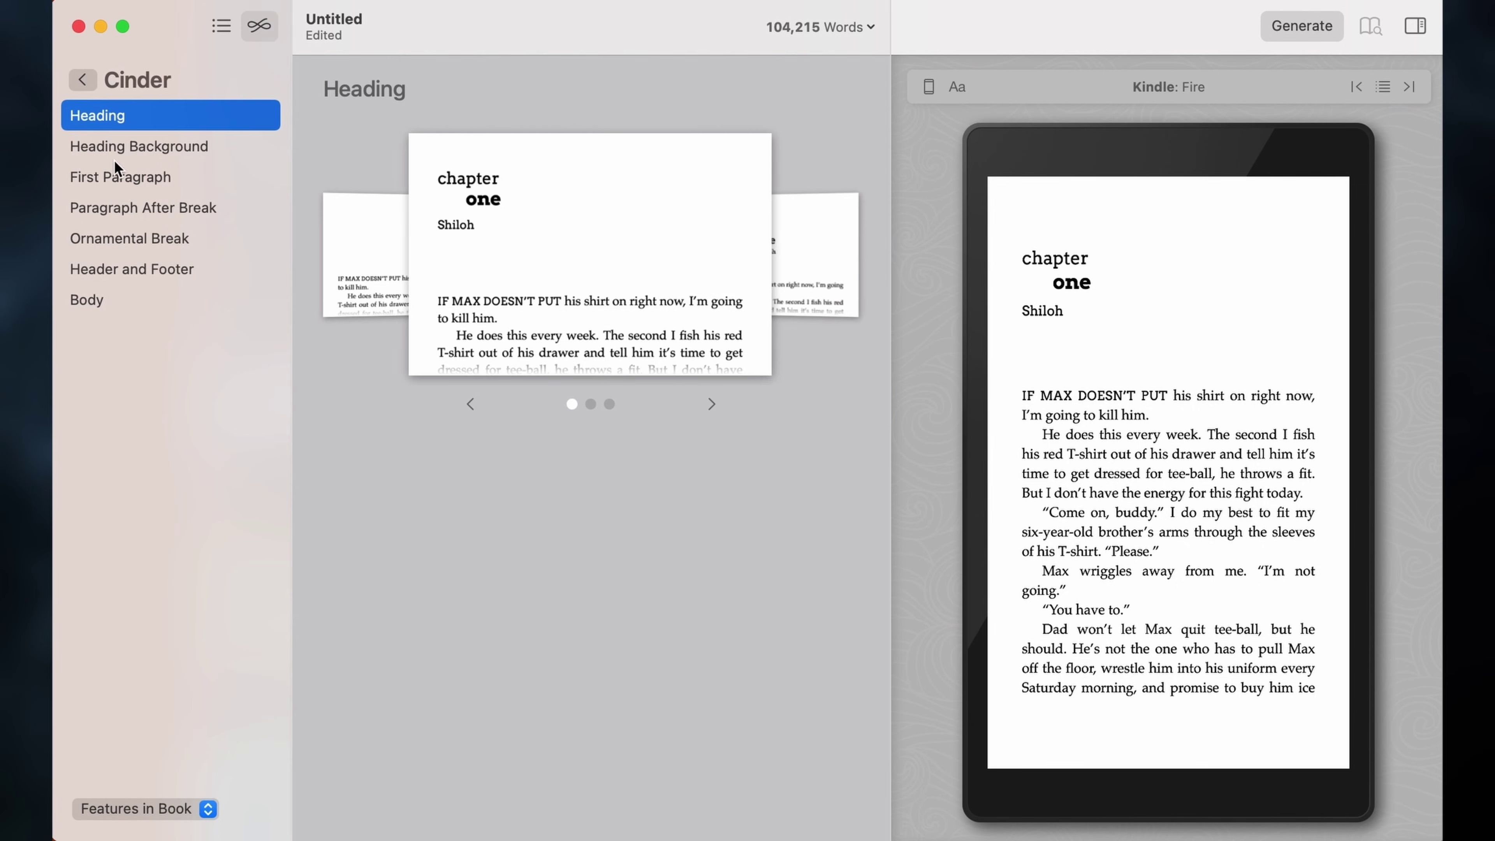
{"action": "left_click", "coordinate": [711, 404]}
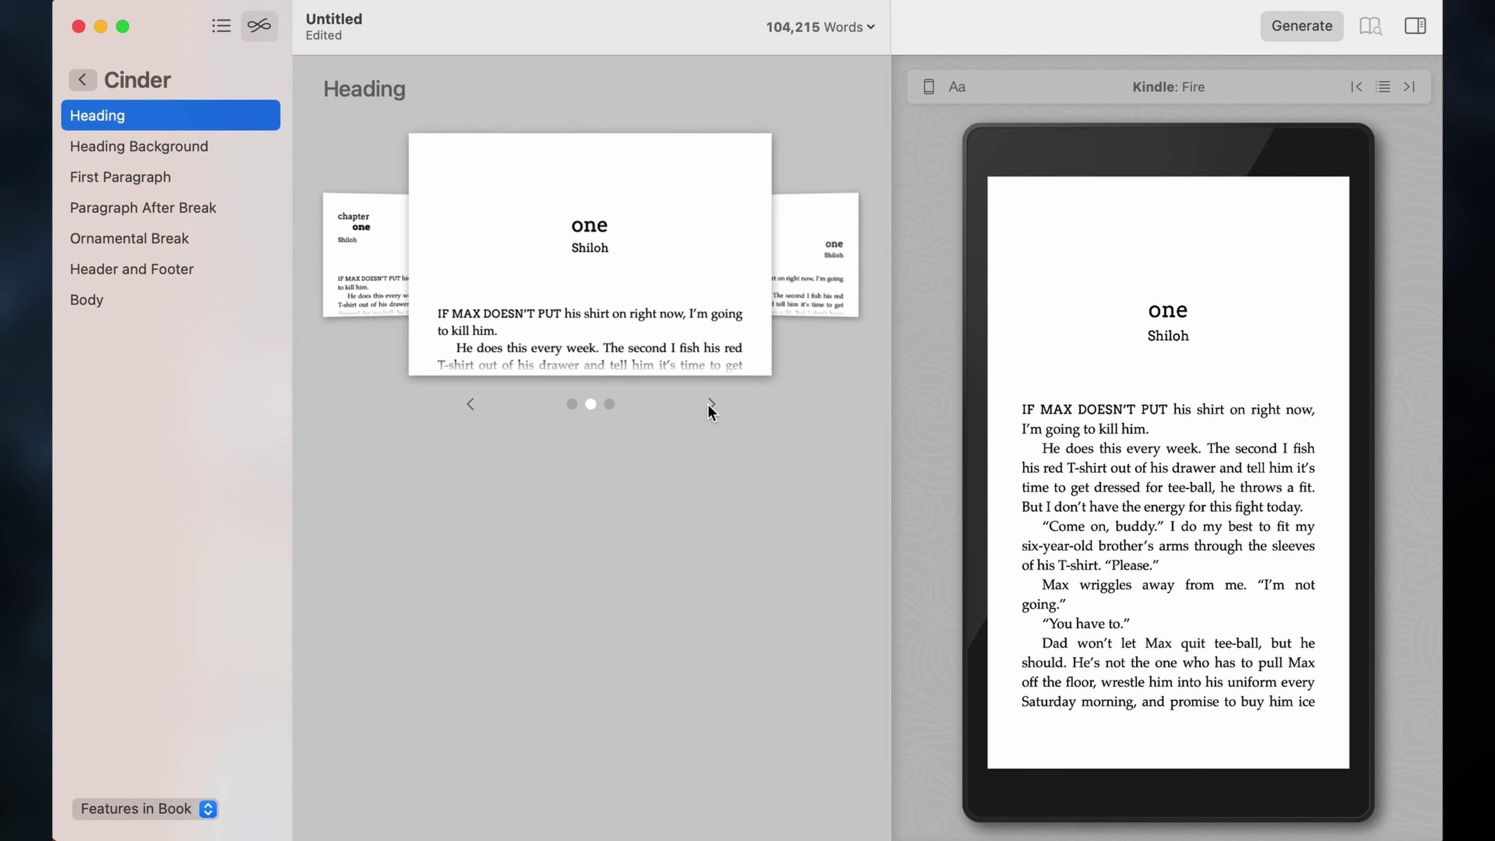
{"action": "left_click", "coordinate": [711, 404]}
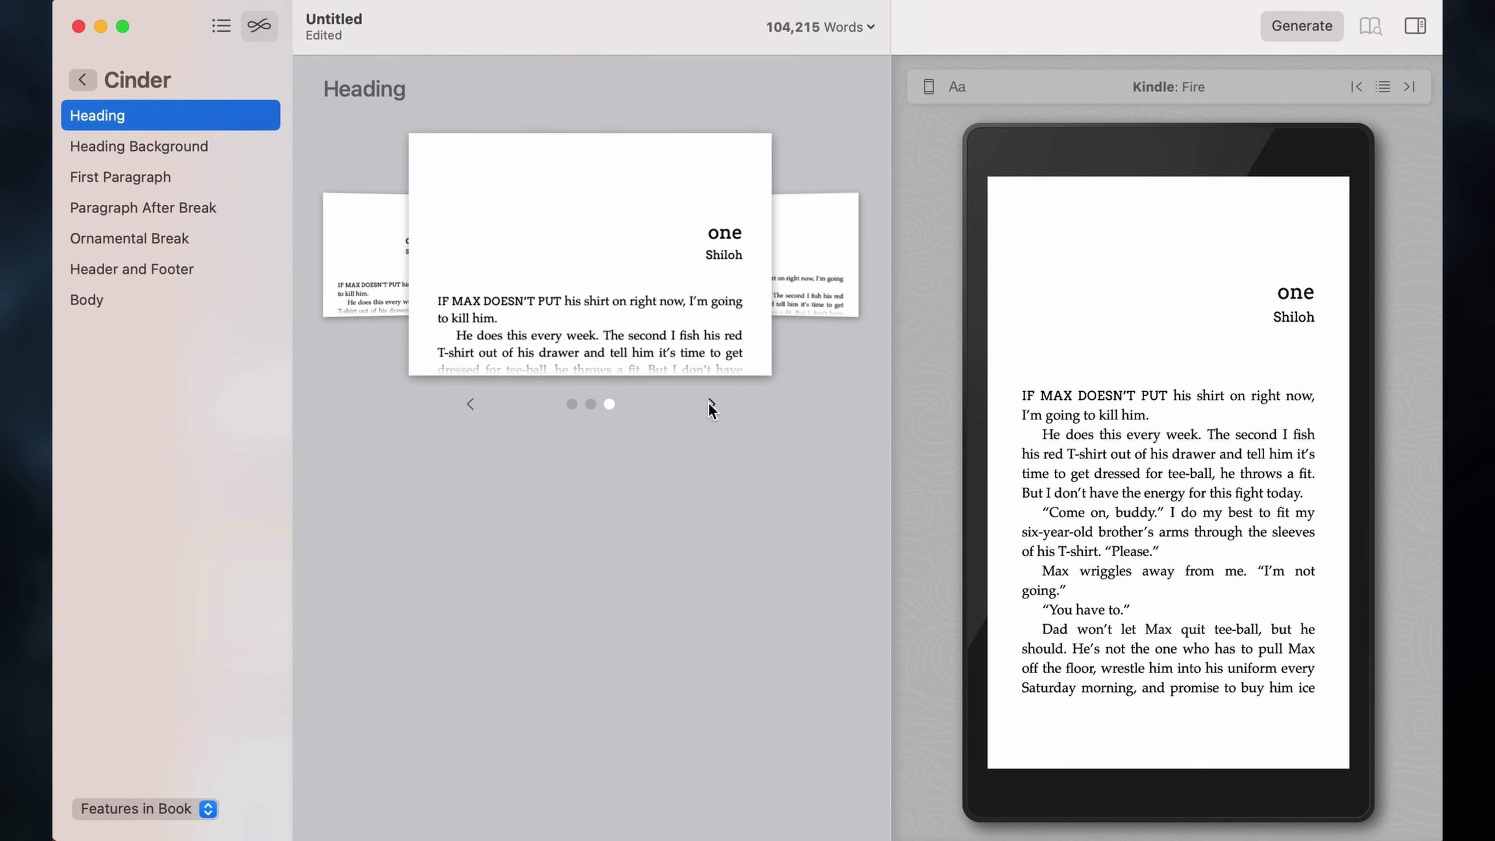
{"action": "left_click", "coordinate": [711, 404]}
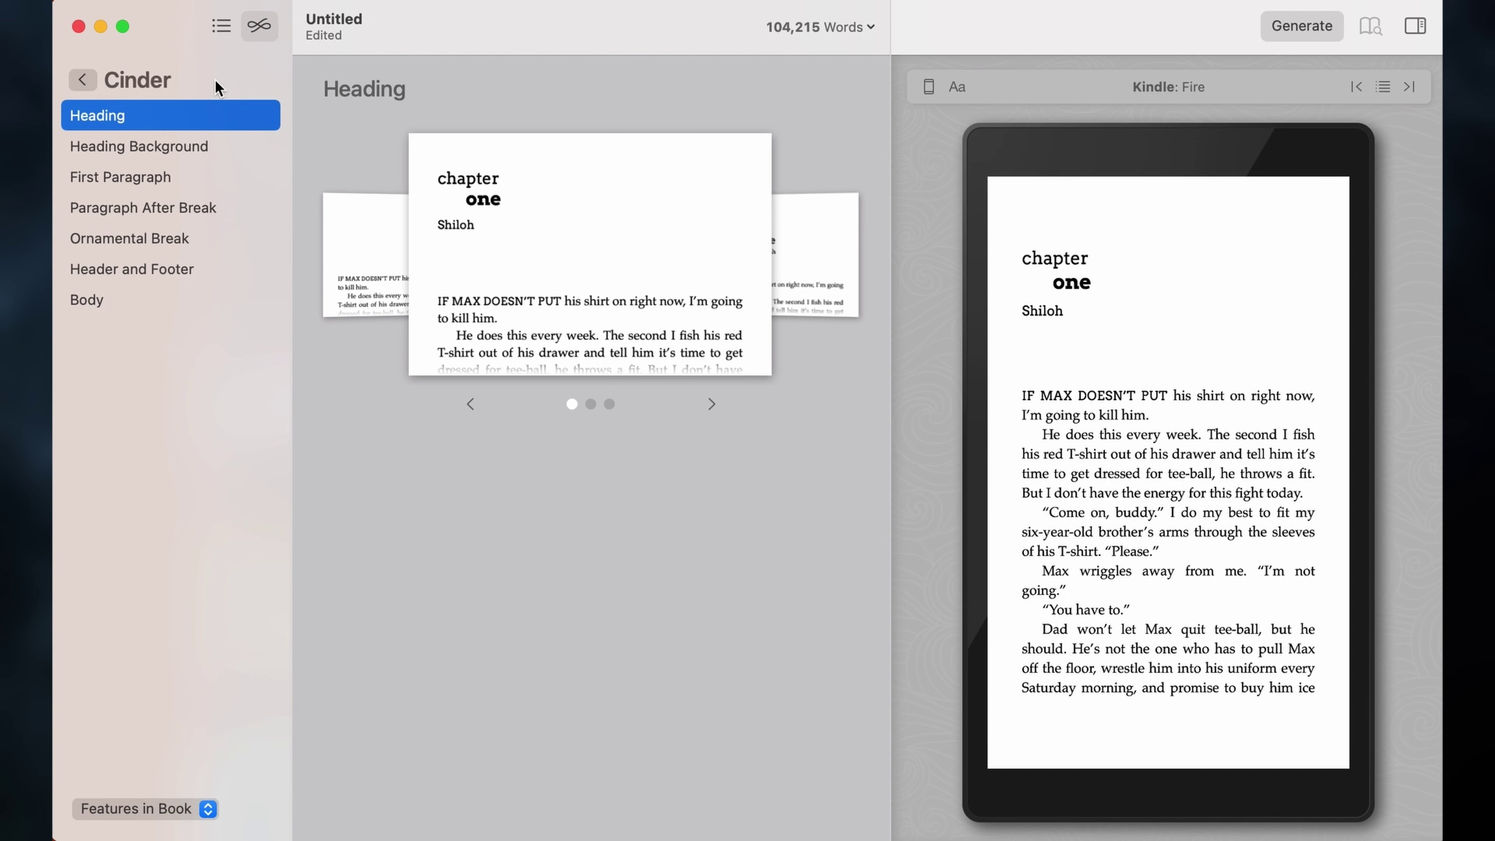
{"action": "left_click", "coordinate": [83, 89]}
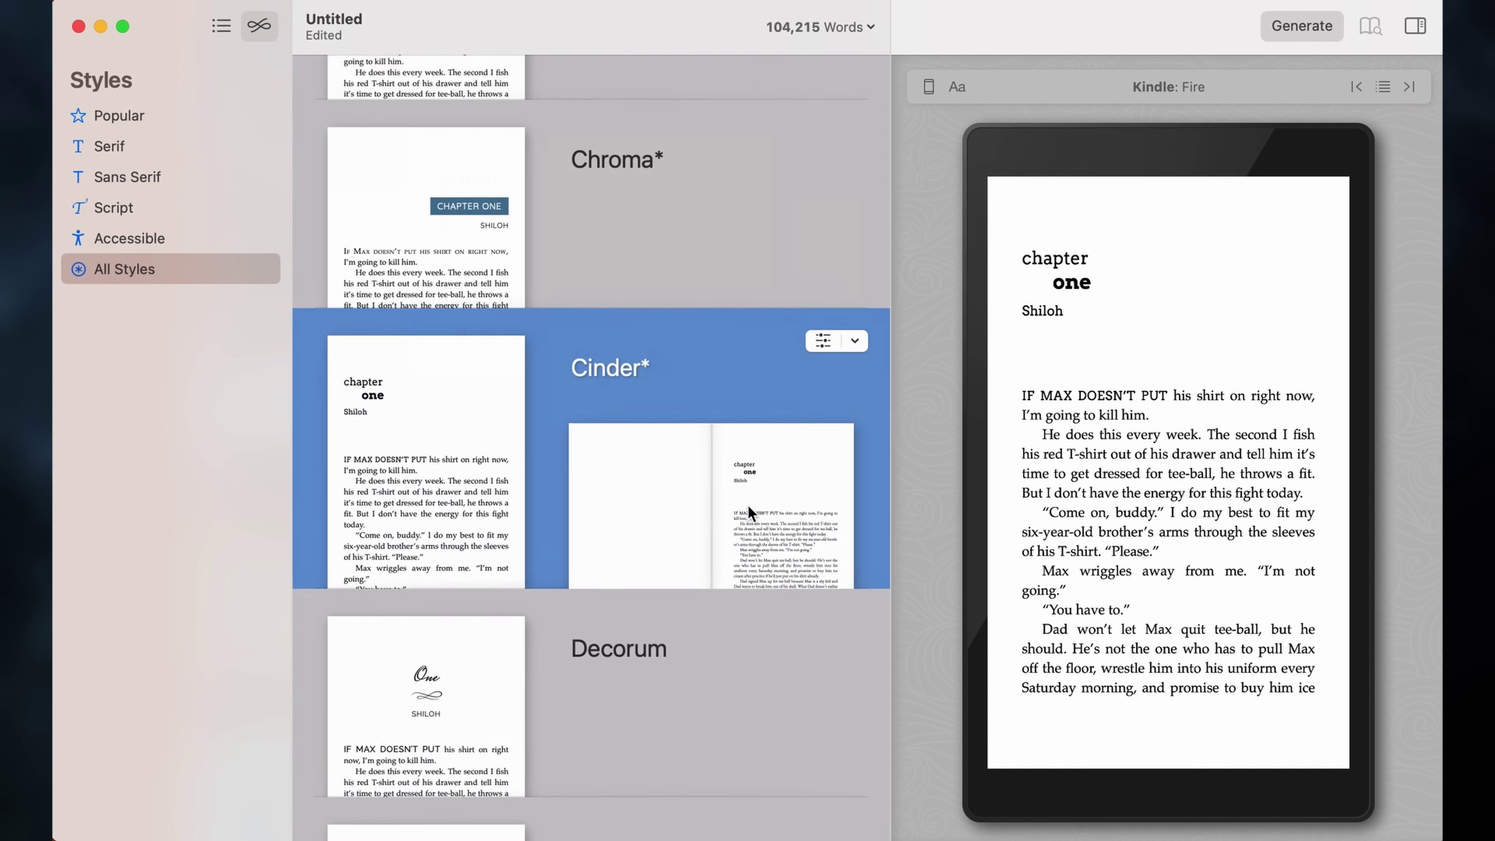
- Apply the Decorum style, choose its right-aligned "One" heading without the ornament, and return to the style list
{"action": "scroll", "coordinate": [747, 505], "scroll_direction": "down", "scroll_amount": 5}
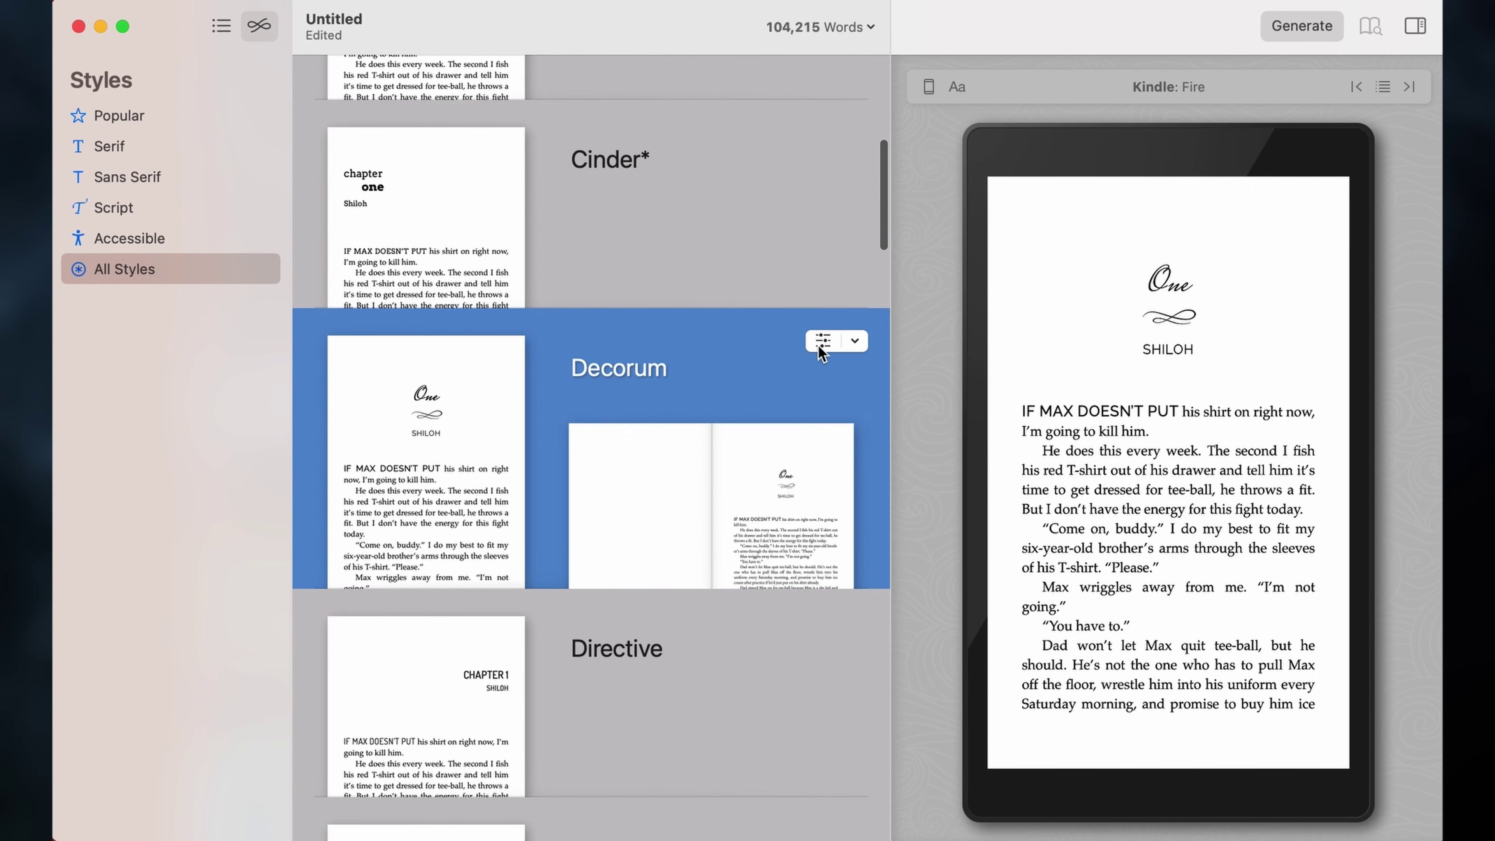
{"action": "left_click", "coordinate": [822, 341]}
{"action": "left_click", "coordinate": [712, 407]}
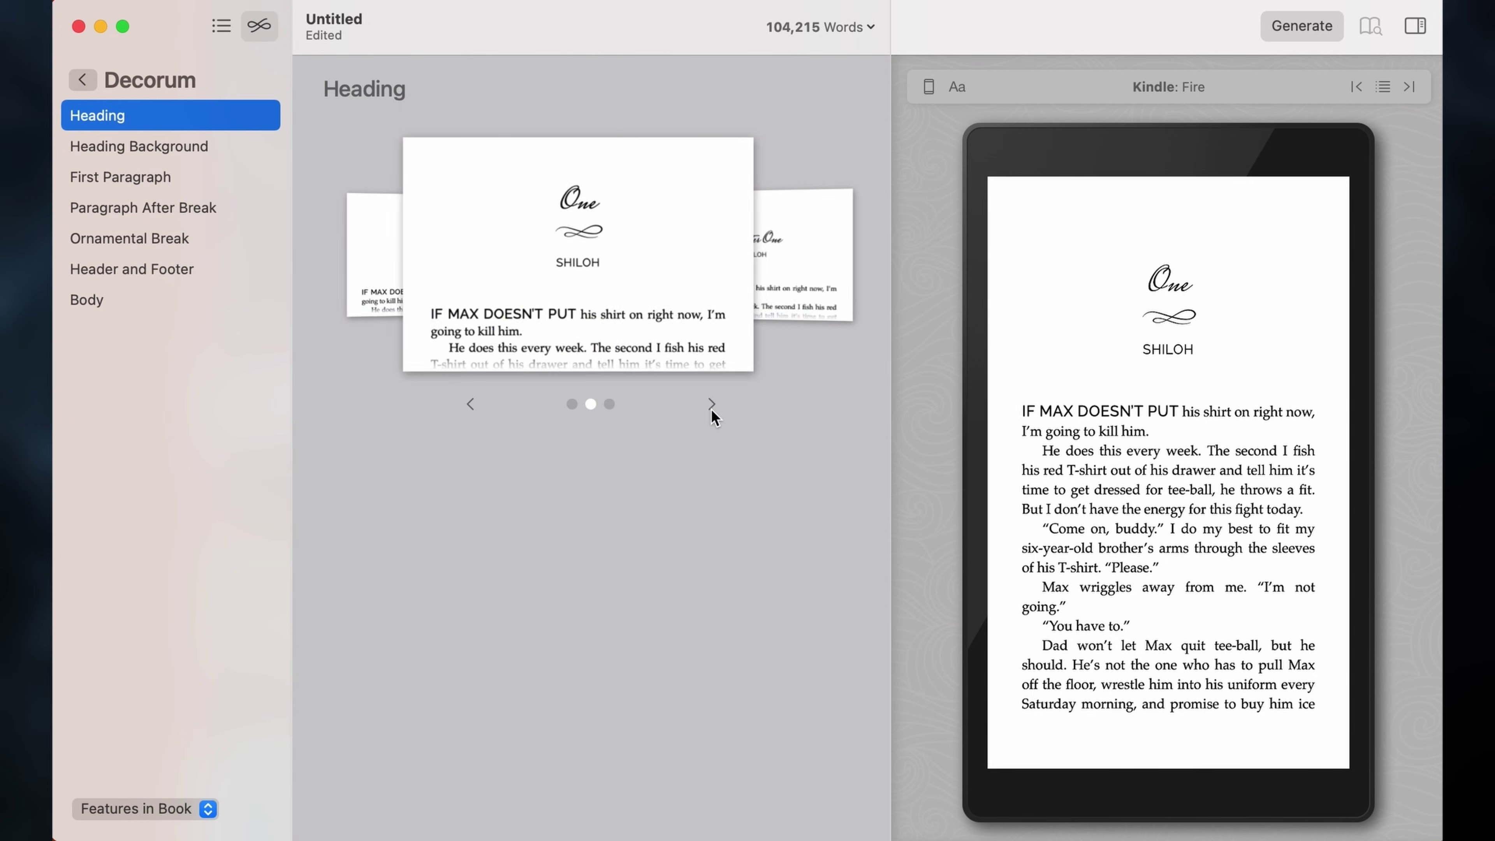
{"action": "left_click", "coordinate": [712, 405]}
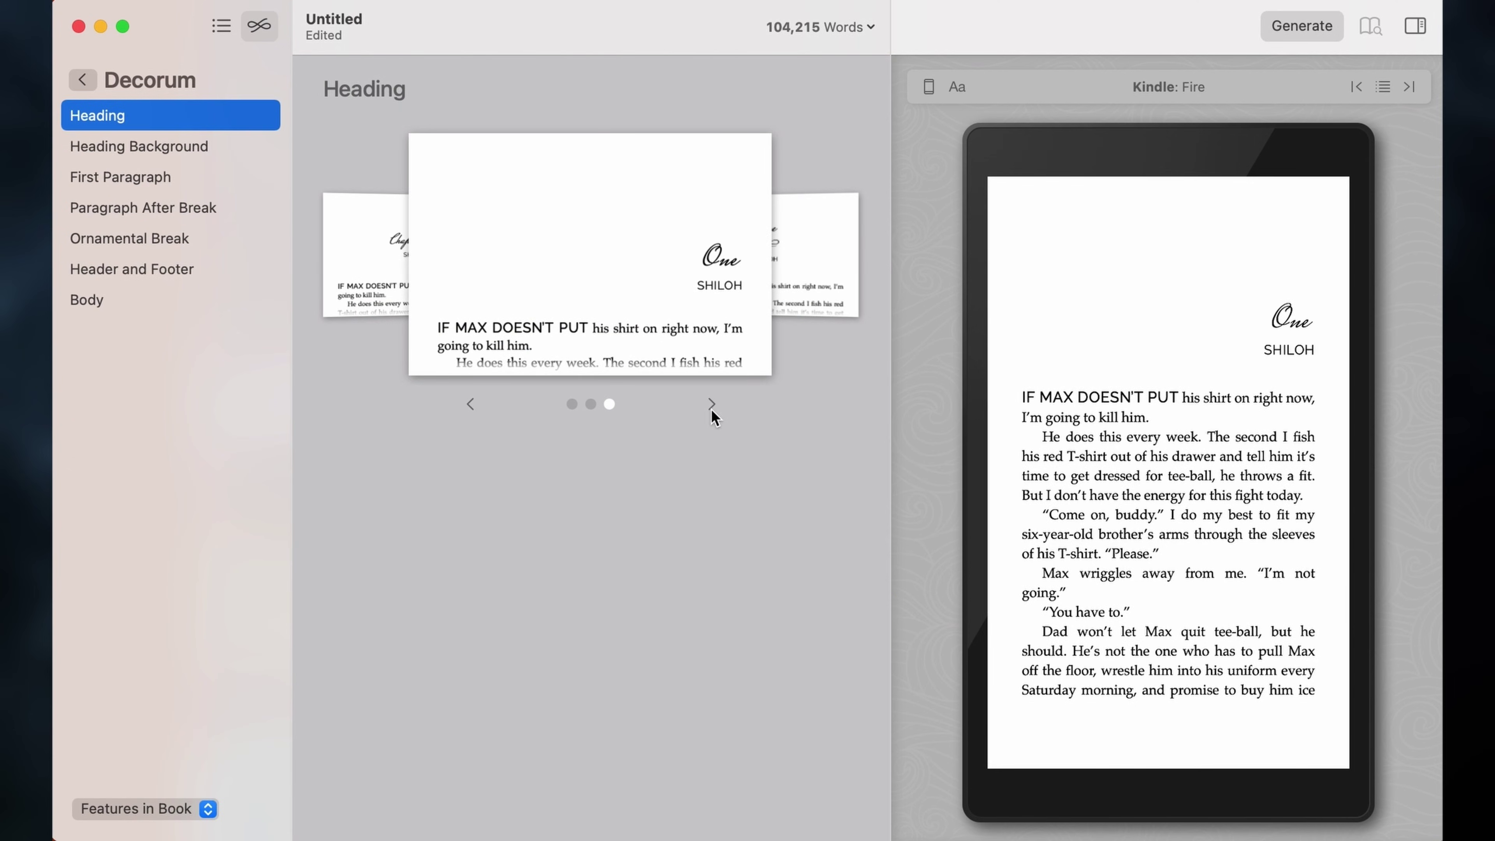
{"action": "left_click", "coordinate": [81, 78]}
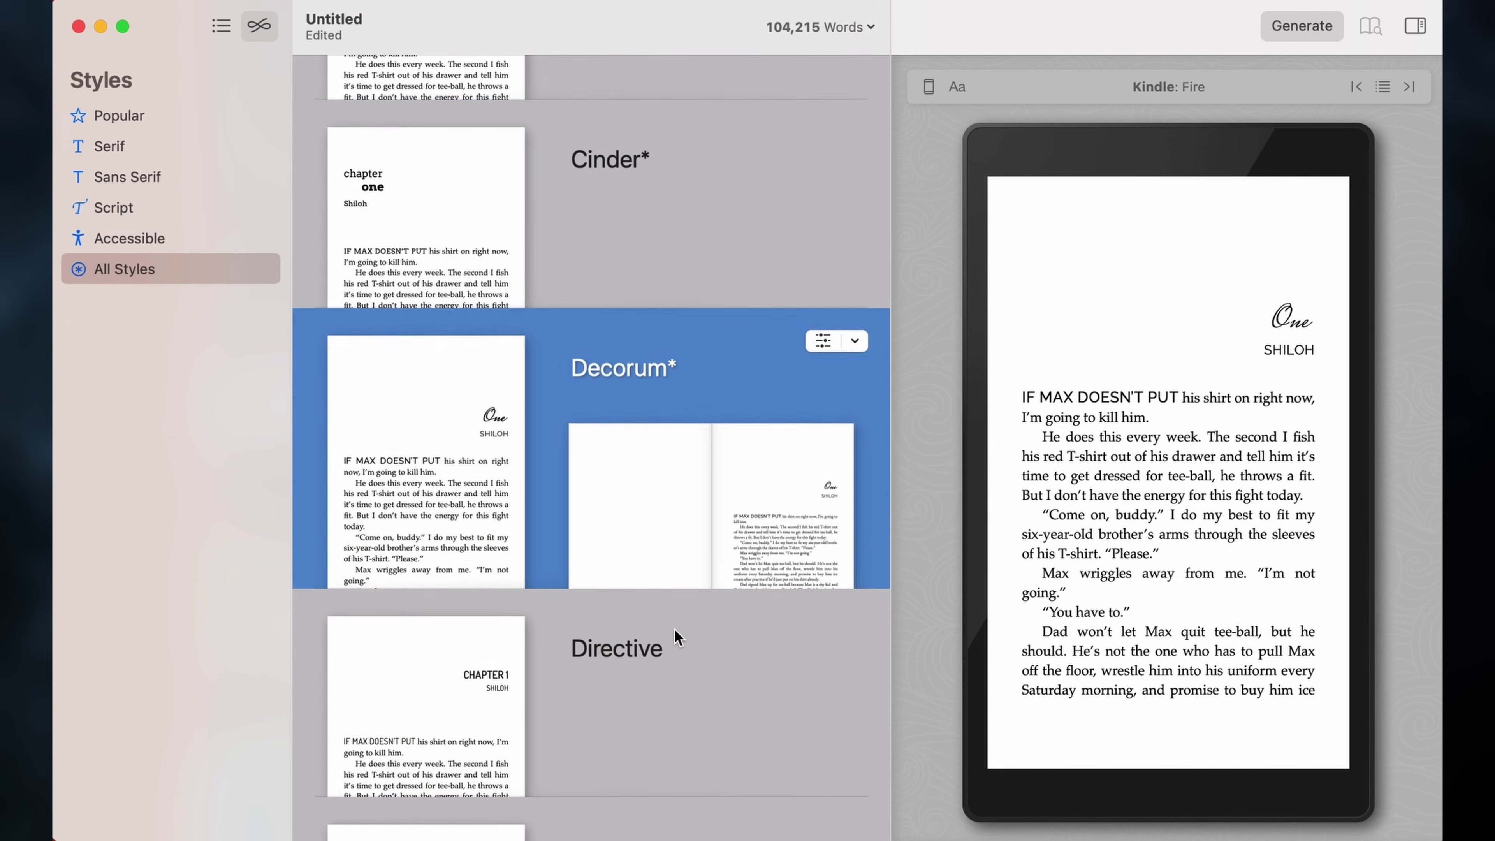
- Apply the Directive style, choose its centered "ONE" heading design, and return to the style list
{"action": "left_click", "coordinate": [678, 640]}
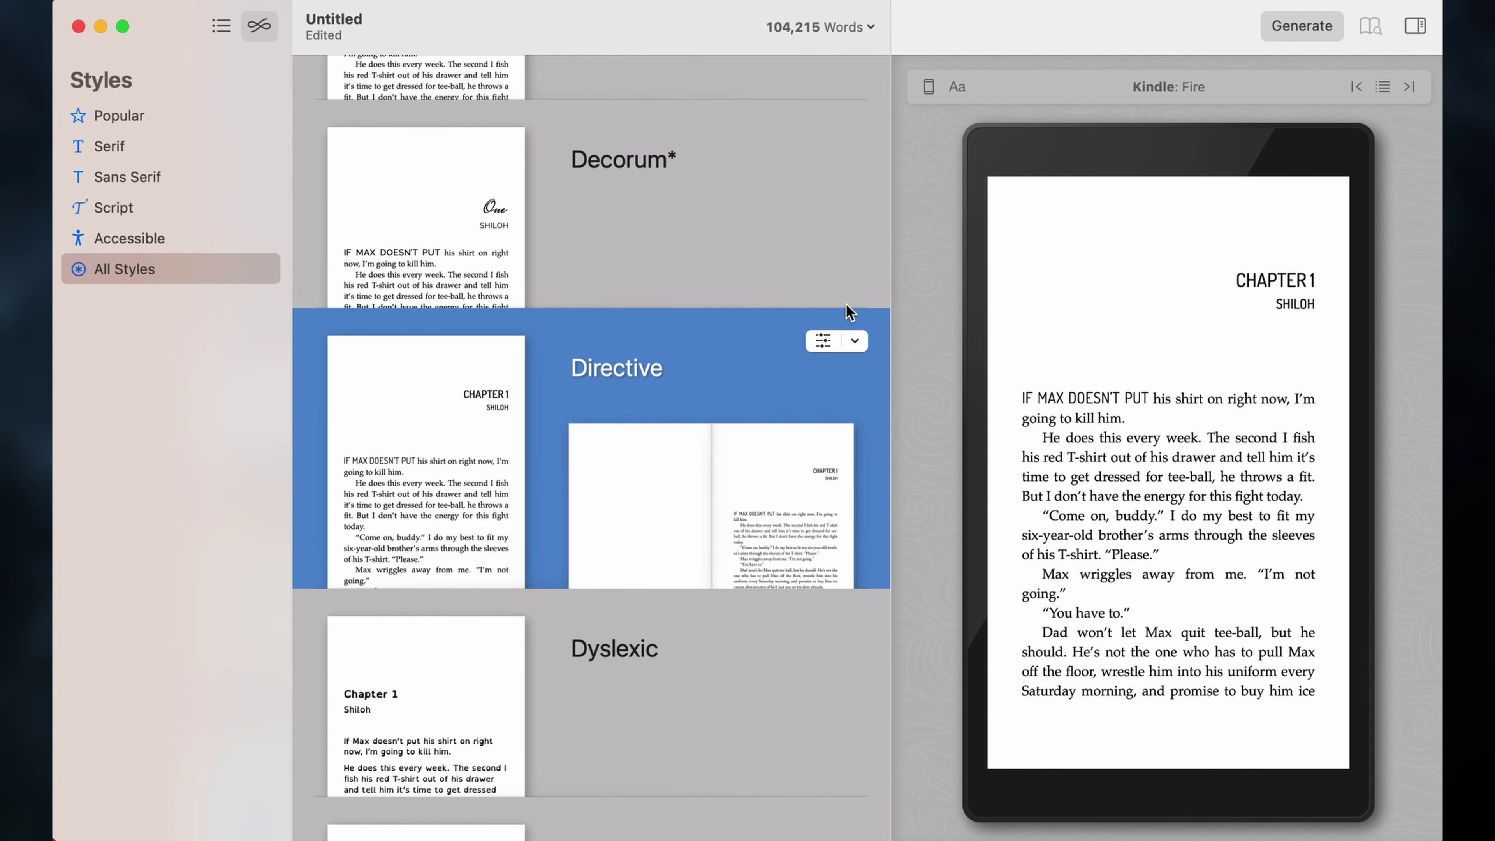
{"action": "left_click", "coordinate": [823, 340]}
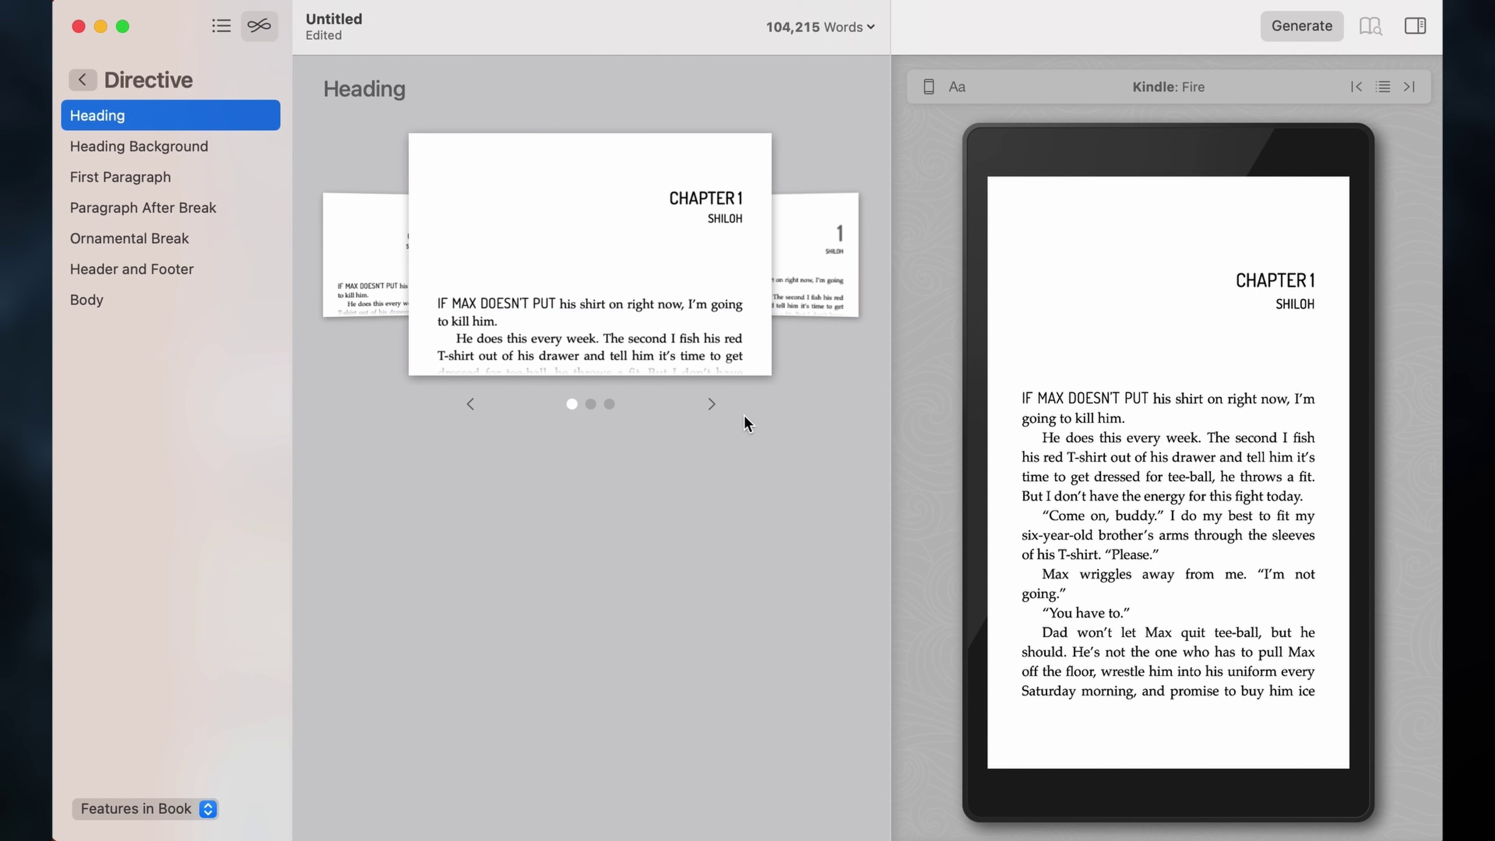
{"action": "left_click", "coordinate": [715, 404]}
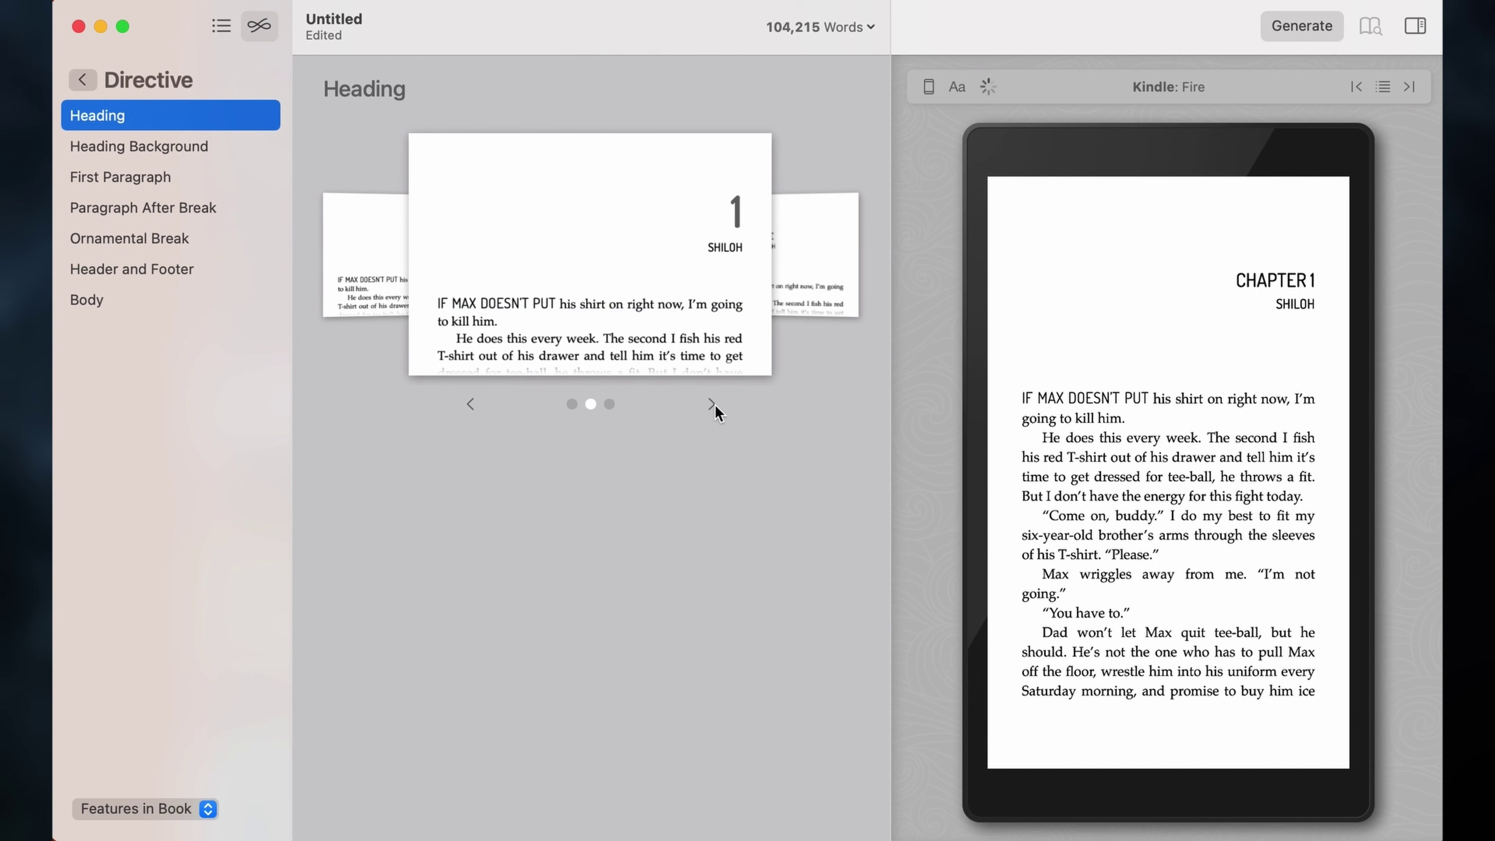
{"action": "left_click", "coordinate": [715, 405]}
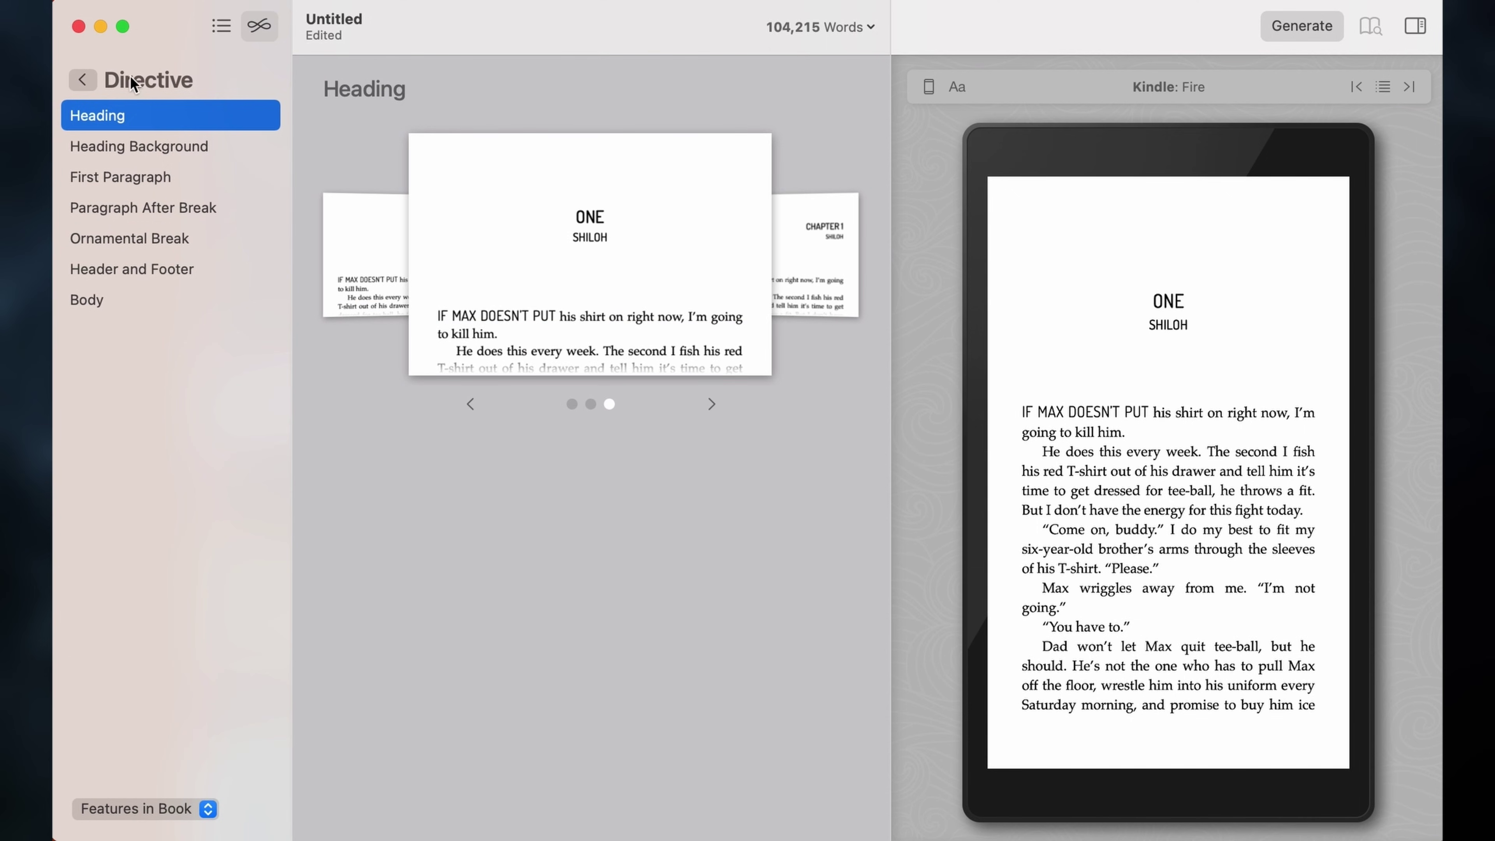
{"action": "left_click", "coordinate": [87, 80]}
- Preview the Dyslexic and Edgewood styles on the book's first chapter
{"action": "left_click", "coordinate": [678, 588]}
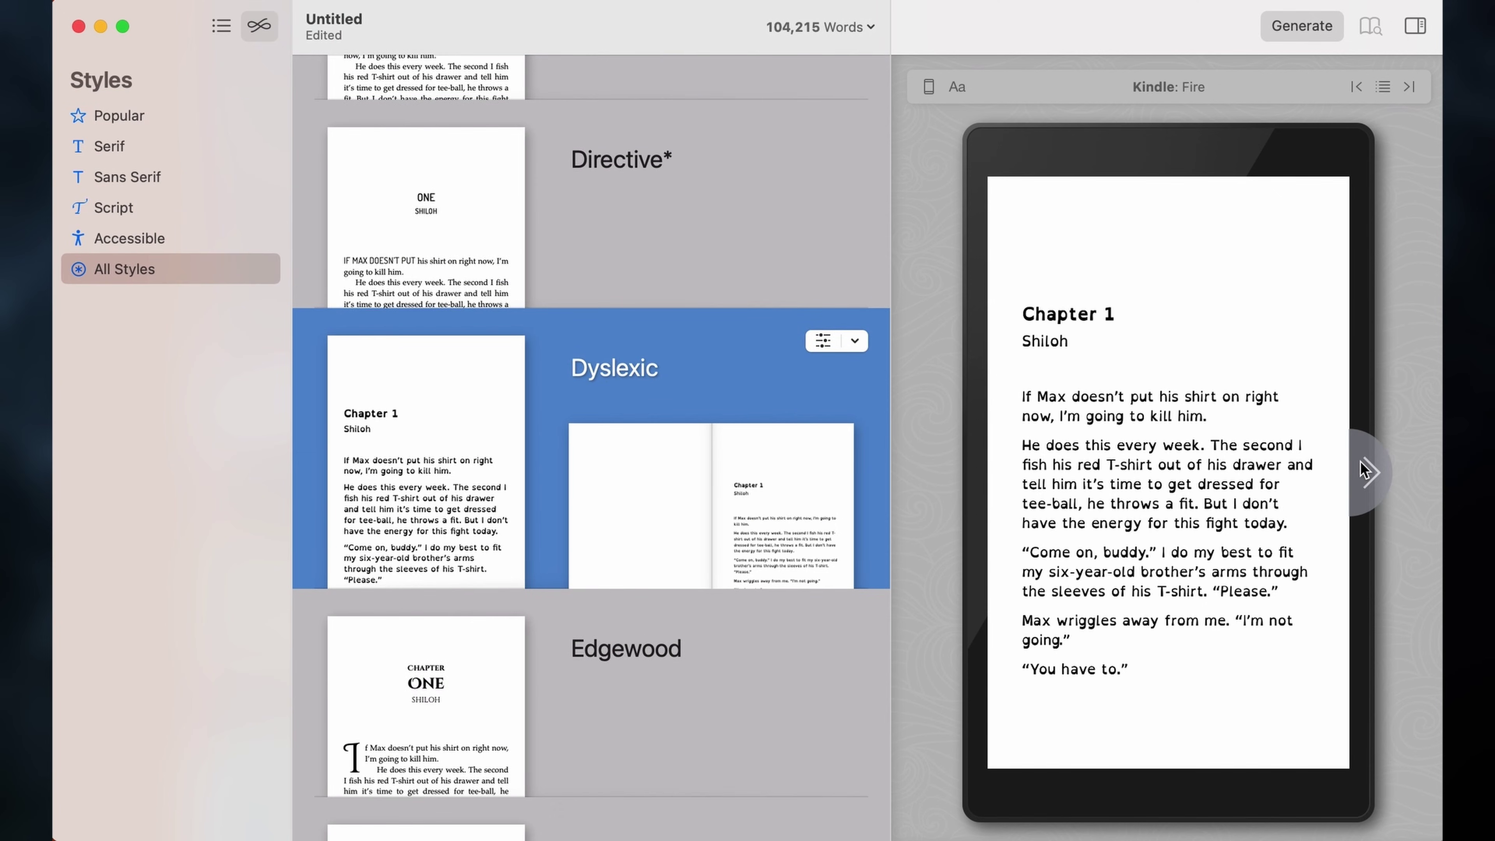
{"action": "left_click", "coordinate": [1366, 471]}
{"action": "left_click", "coordinate": [985, 475]}
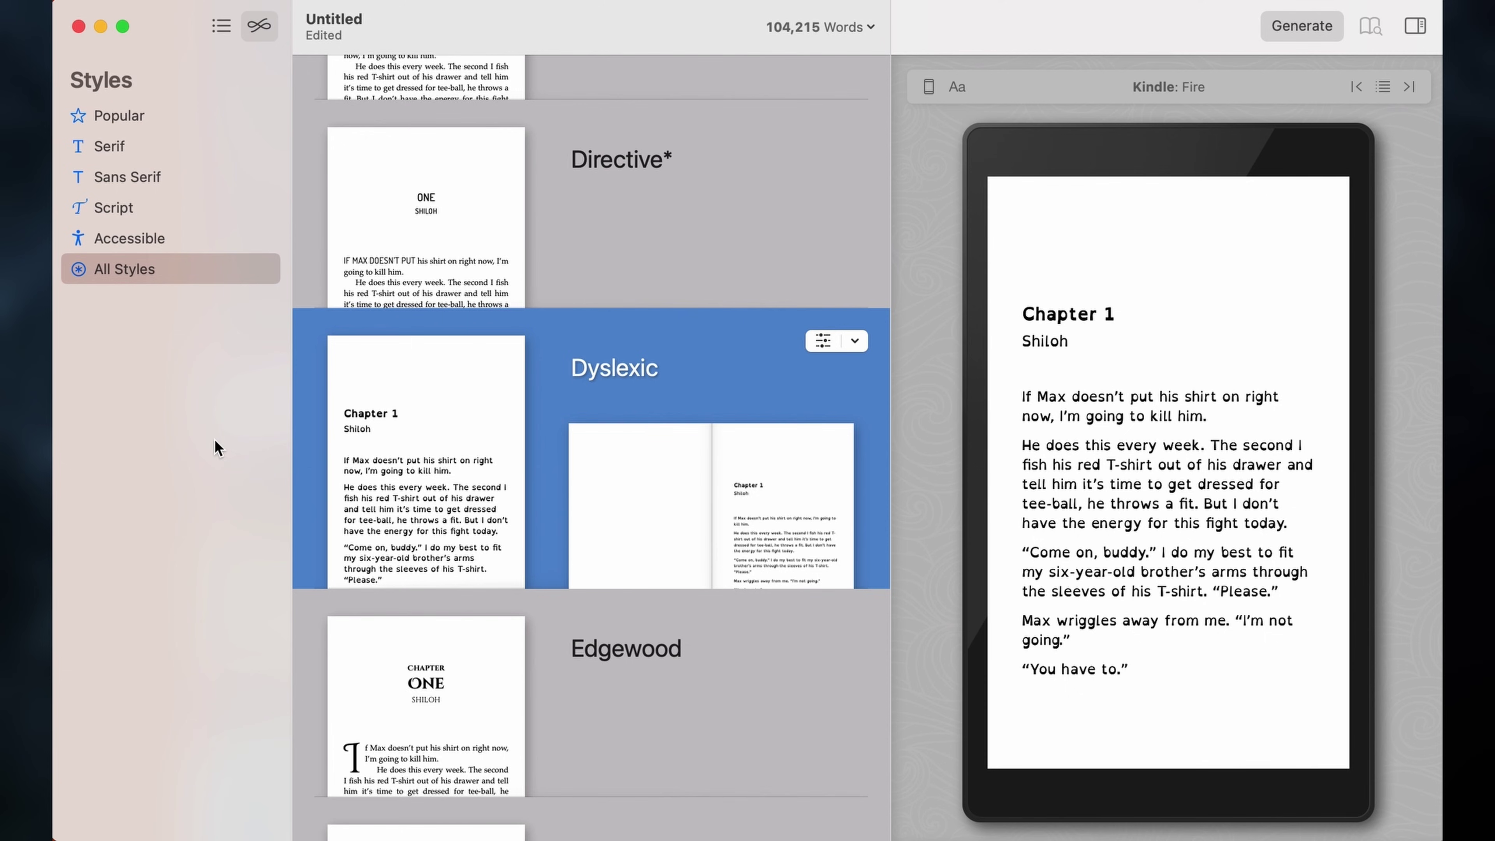
{"action": "left_click", "coordinate": [585, 671]}
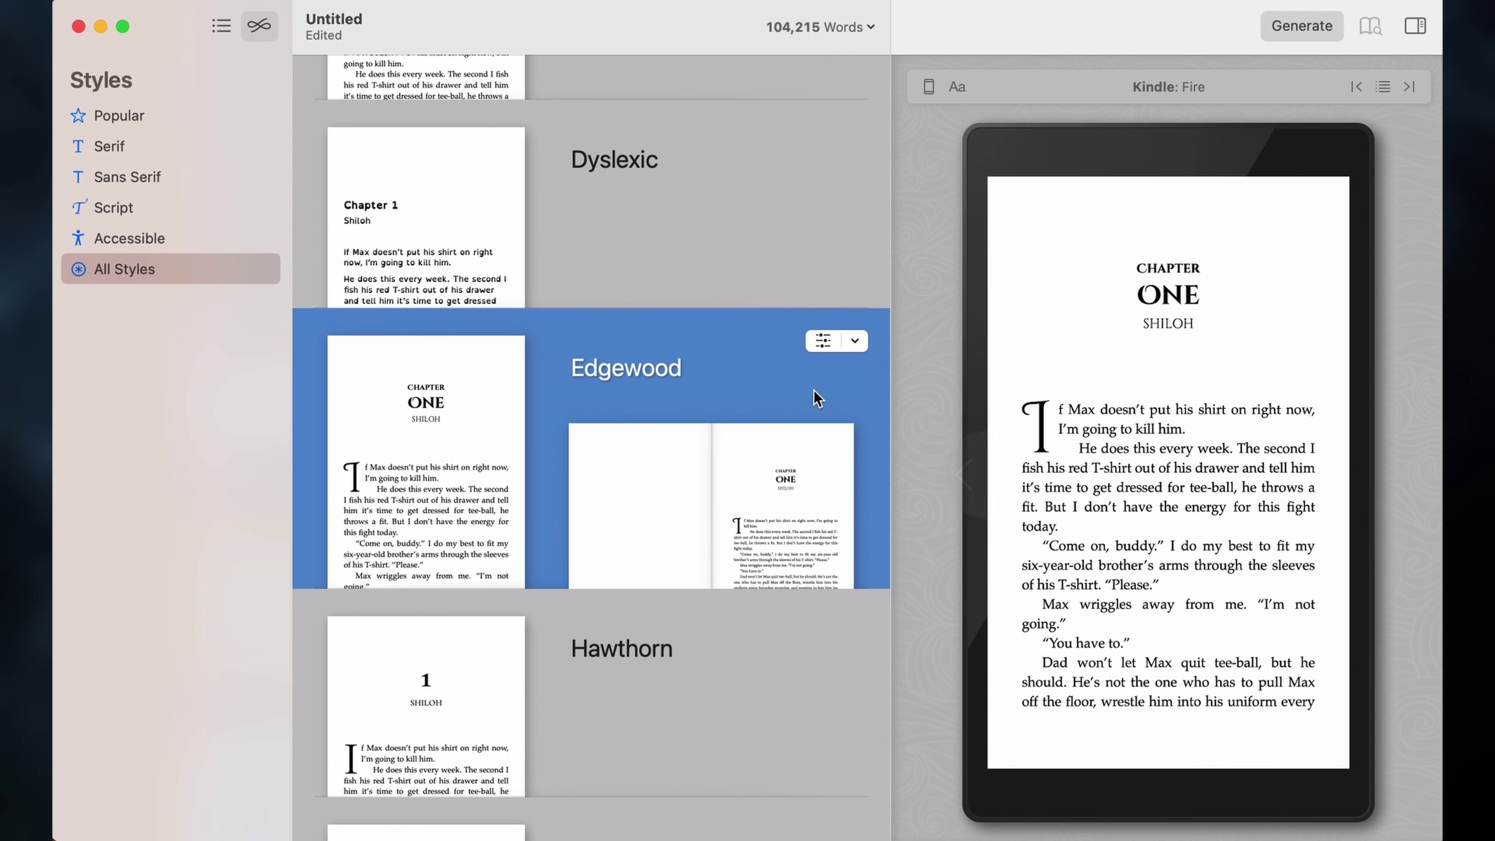
- Apply the Hawthorn style, choose its right-aligned "1" heading design, and return to the style list
{"action": "scroll", "coordinate": [678, 465], "scroll_direction": "down", "scroll_amount": 2}
{"action": "left_click", "coordinate": [678, 593]}
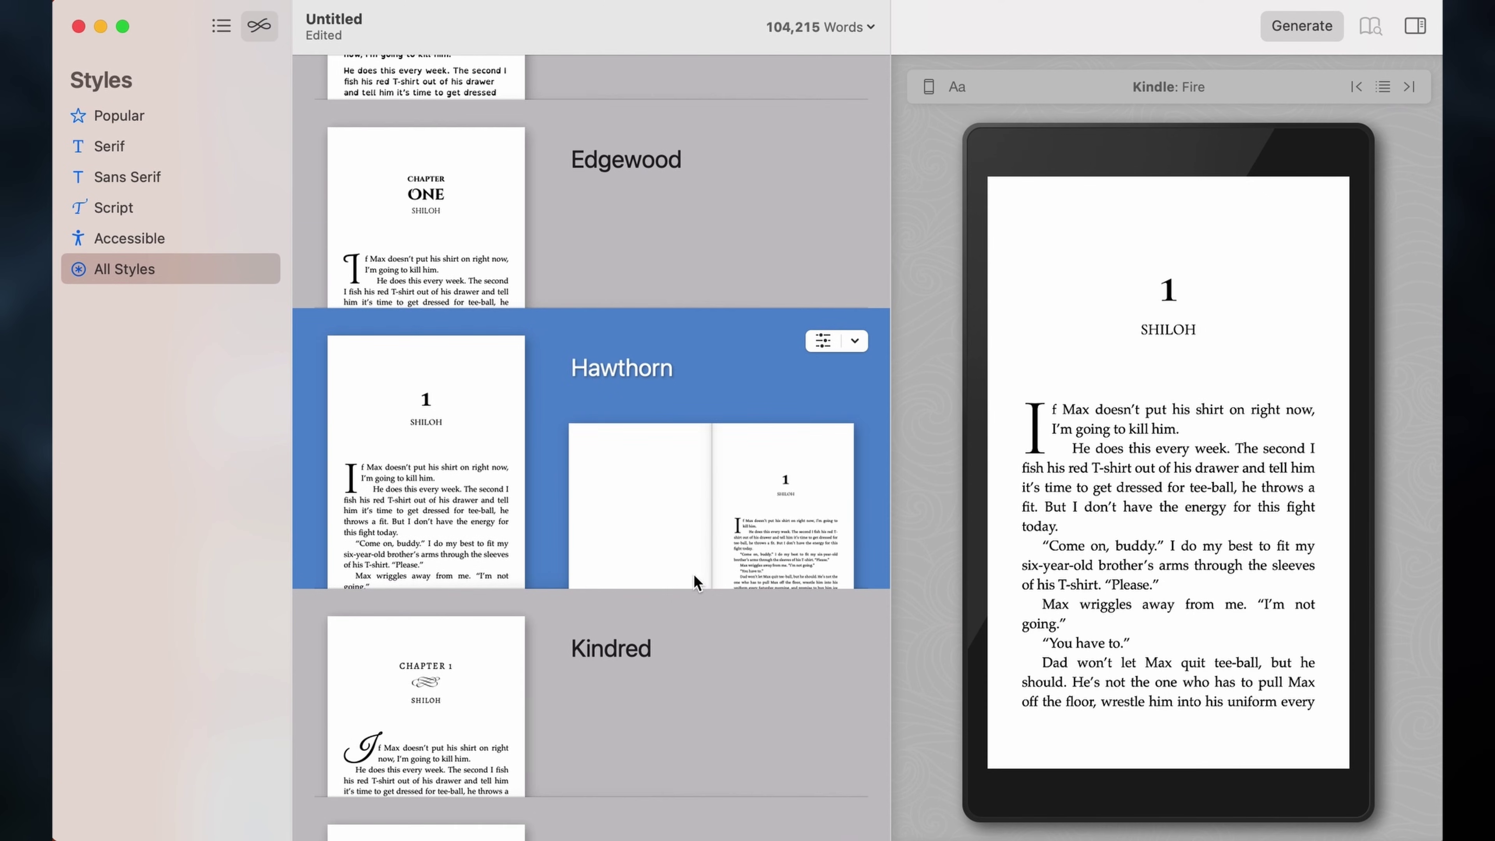
{"action": "left_click", "coordinate": [824, 341]}
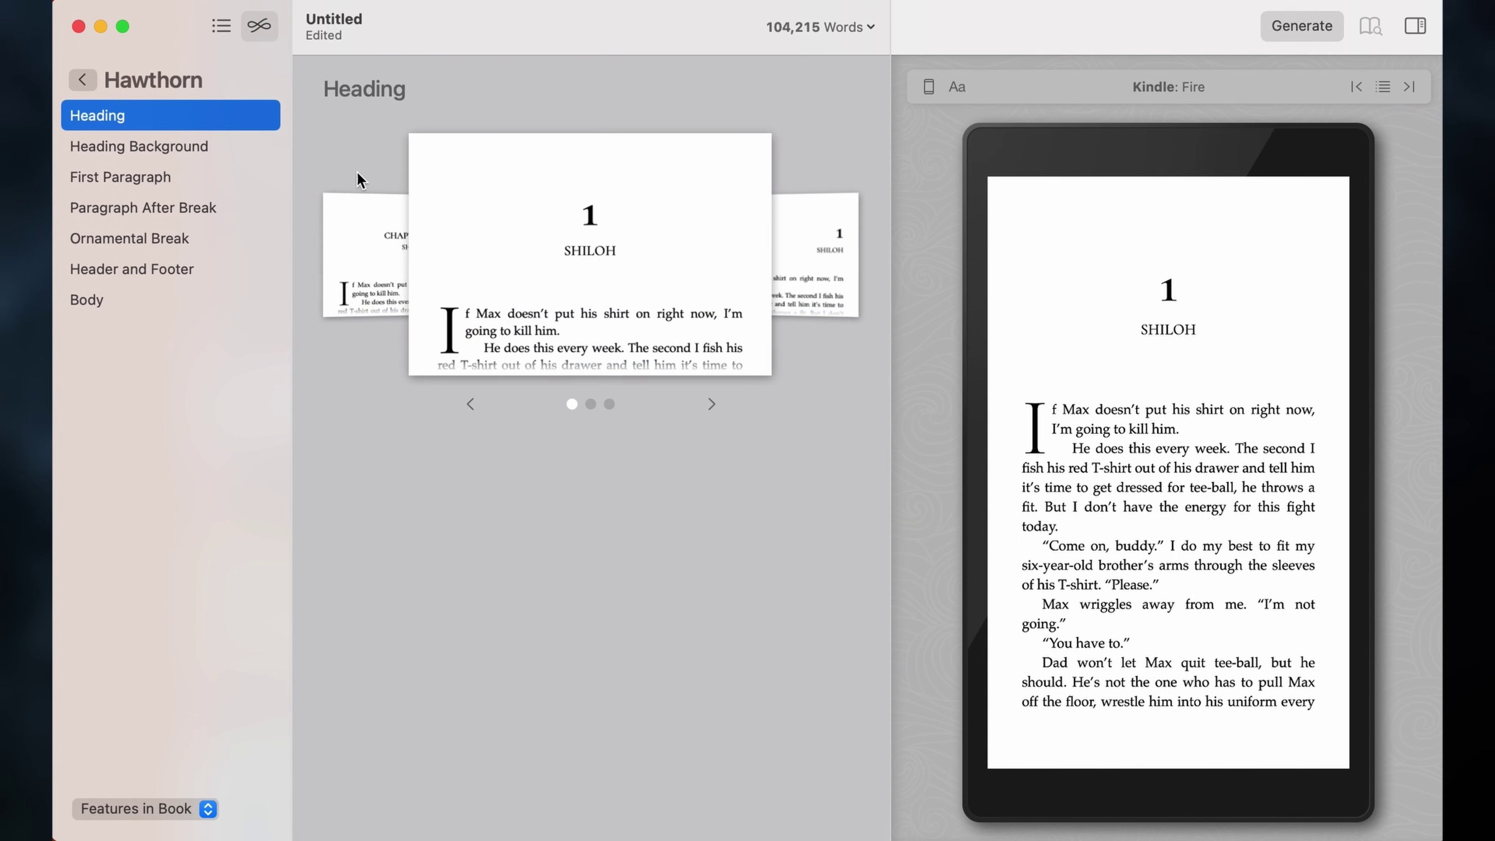
{"action": "left_click", "coordinate": [712, 406]}
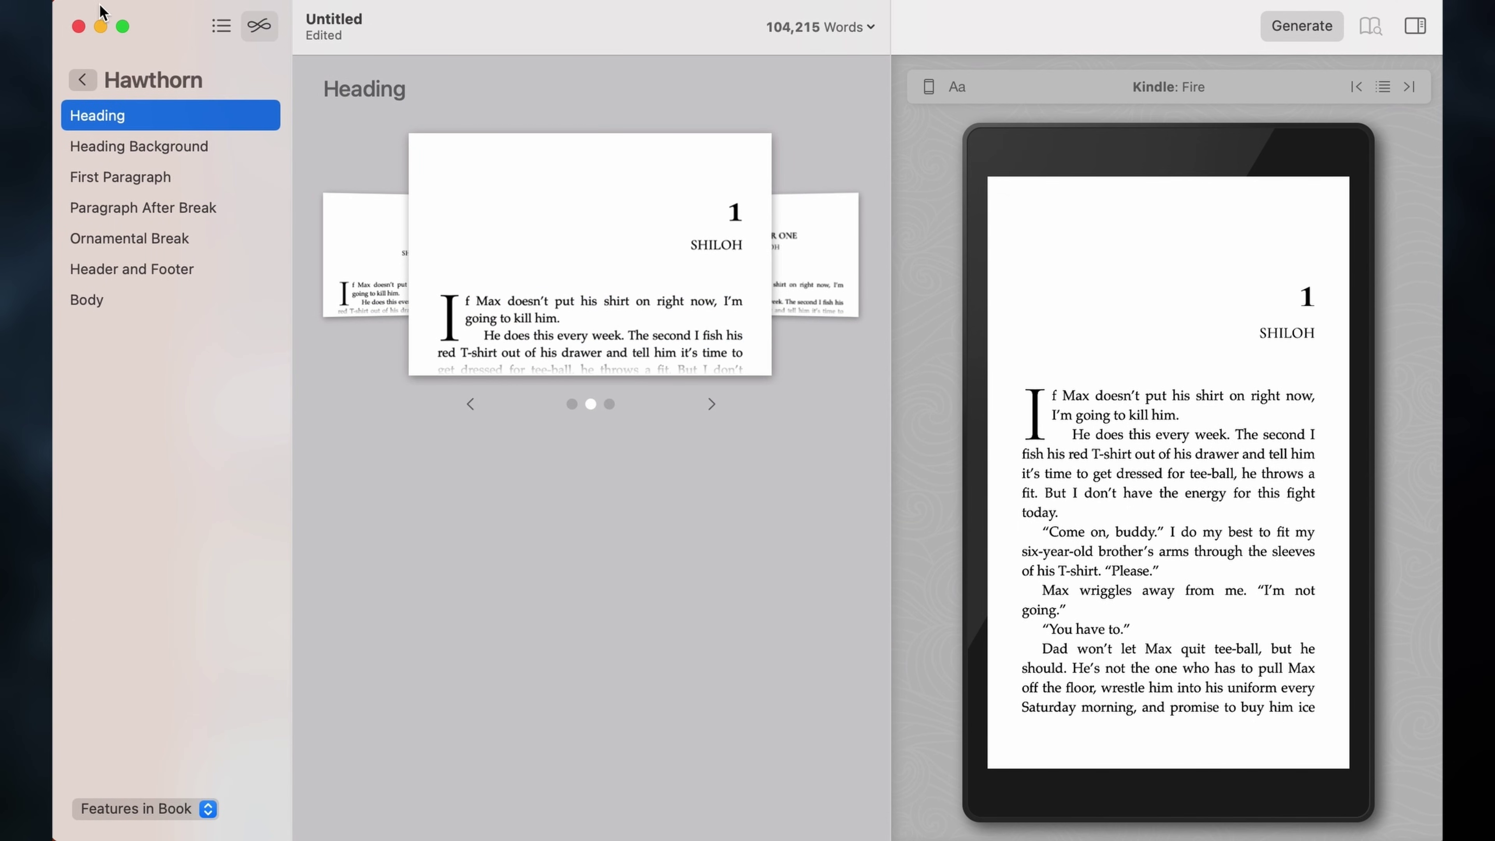
{"action": "left_click", "coordinate": [83, 79]}
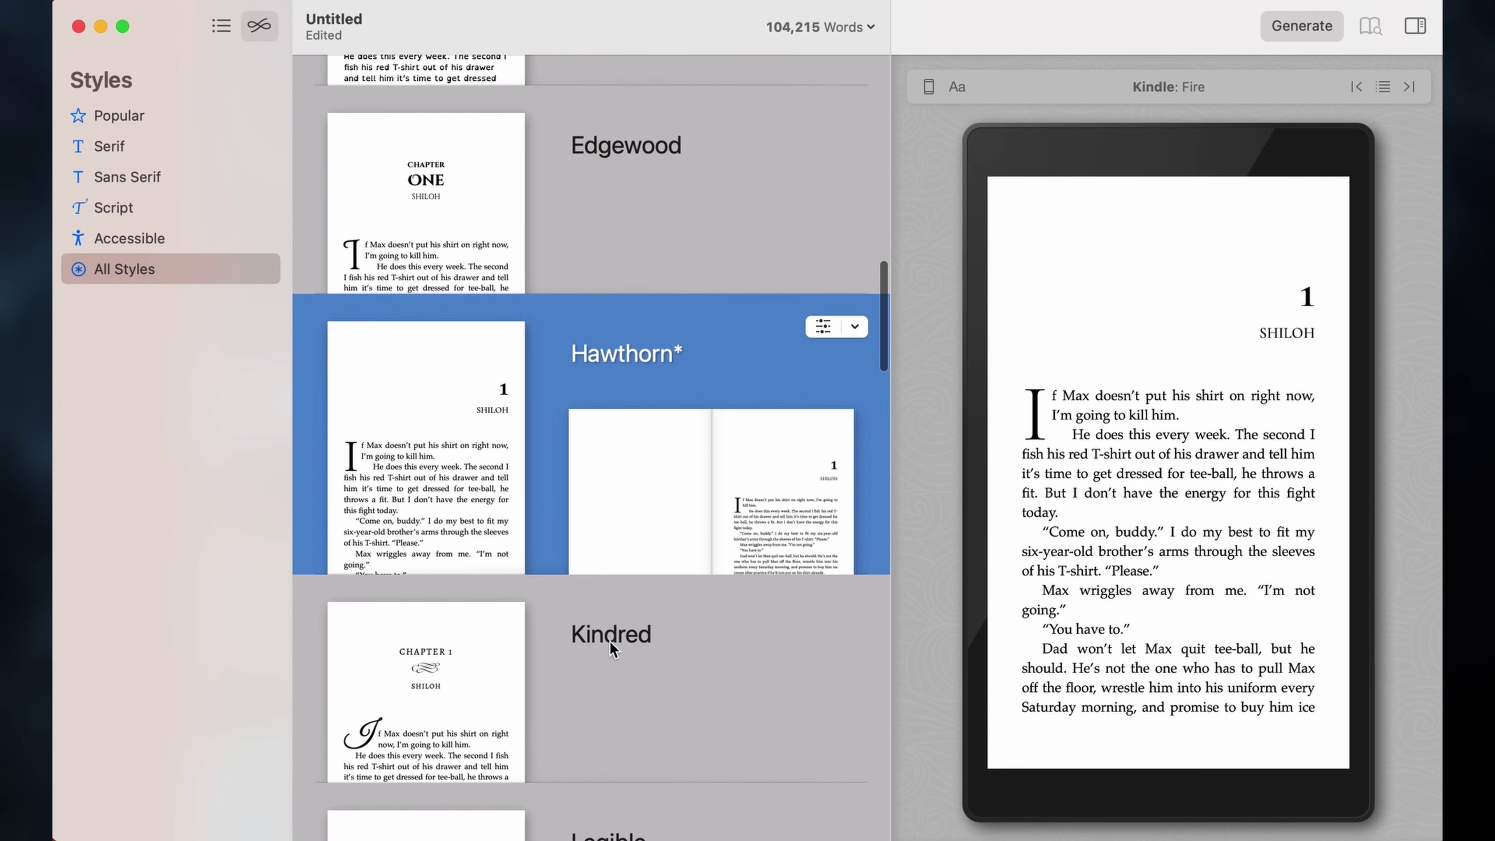
- Preview Kindred, apply the Legible style with its centered "1" heading design, and return to the style list
{"action": "left_click", "coordinate": [609, 640]}
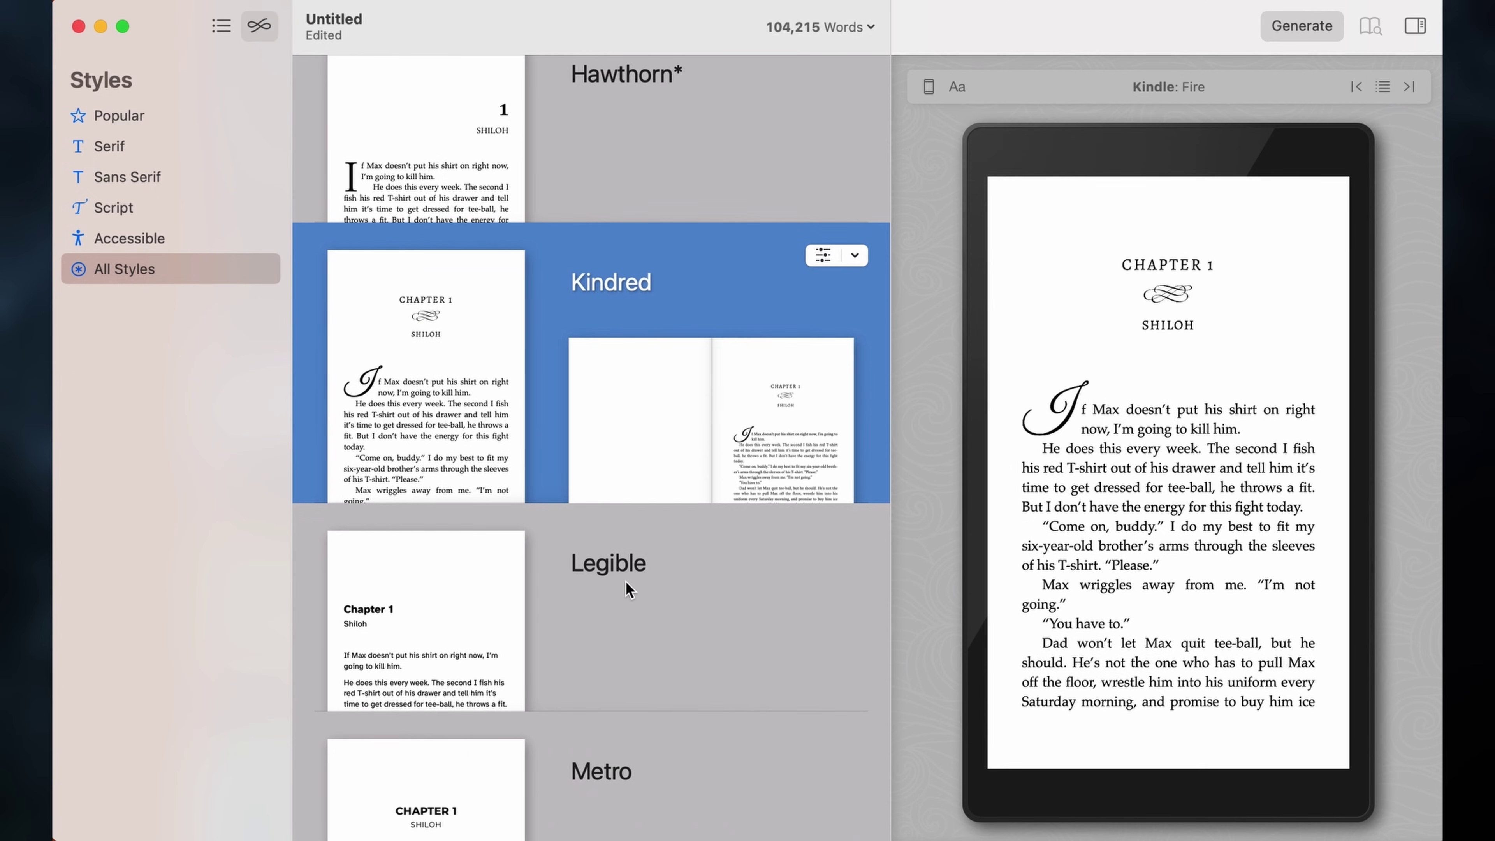
{"action": "left_click", "coordinate": [662, 472]}
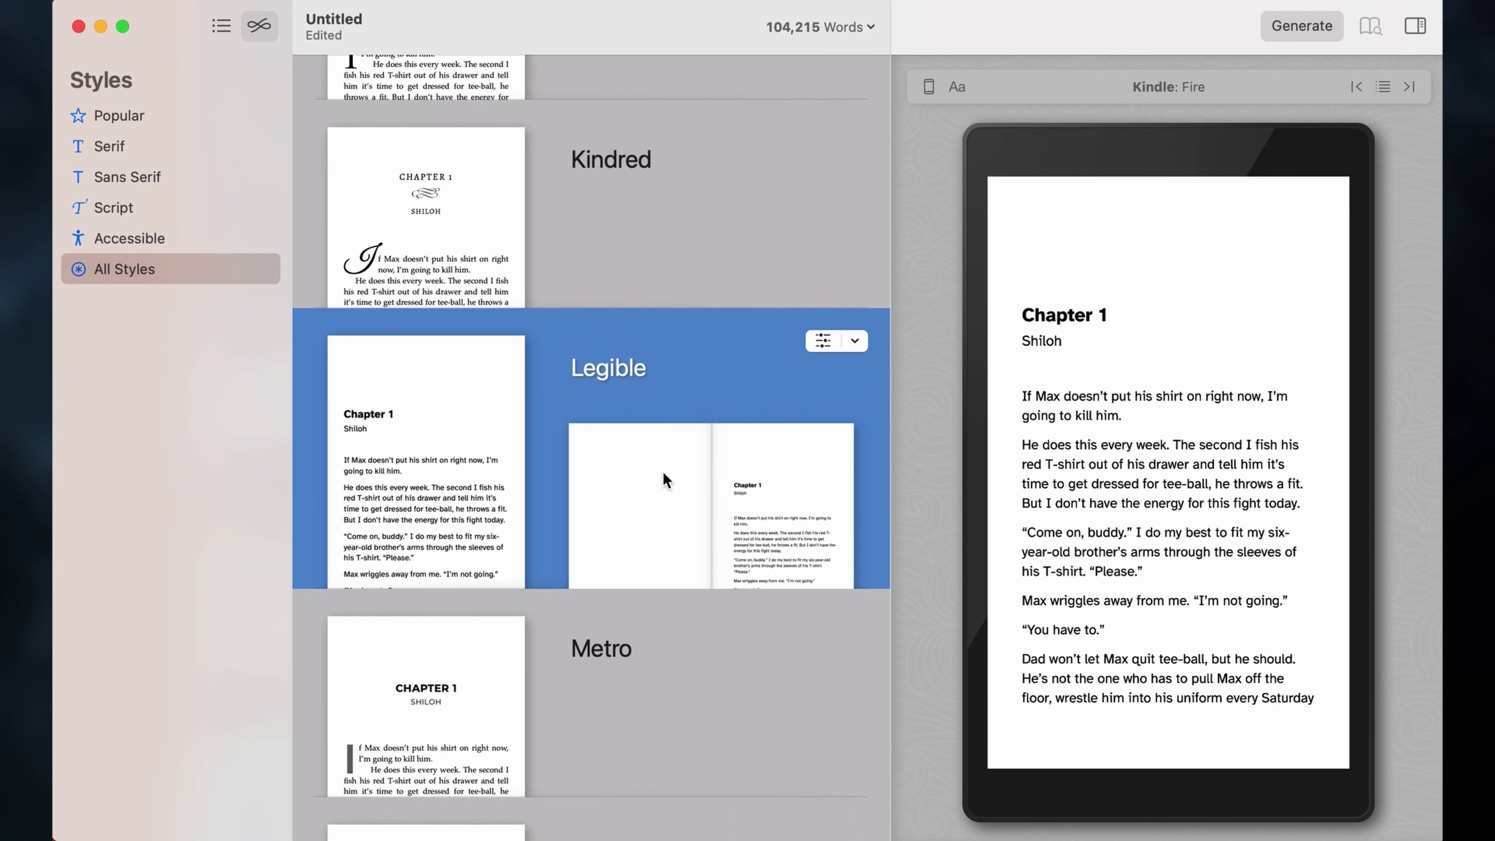
{"action": "left_click", "coordinate": [822, 341]}
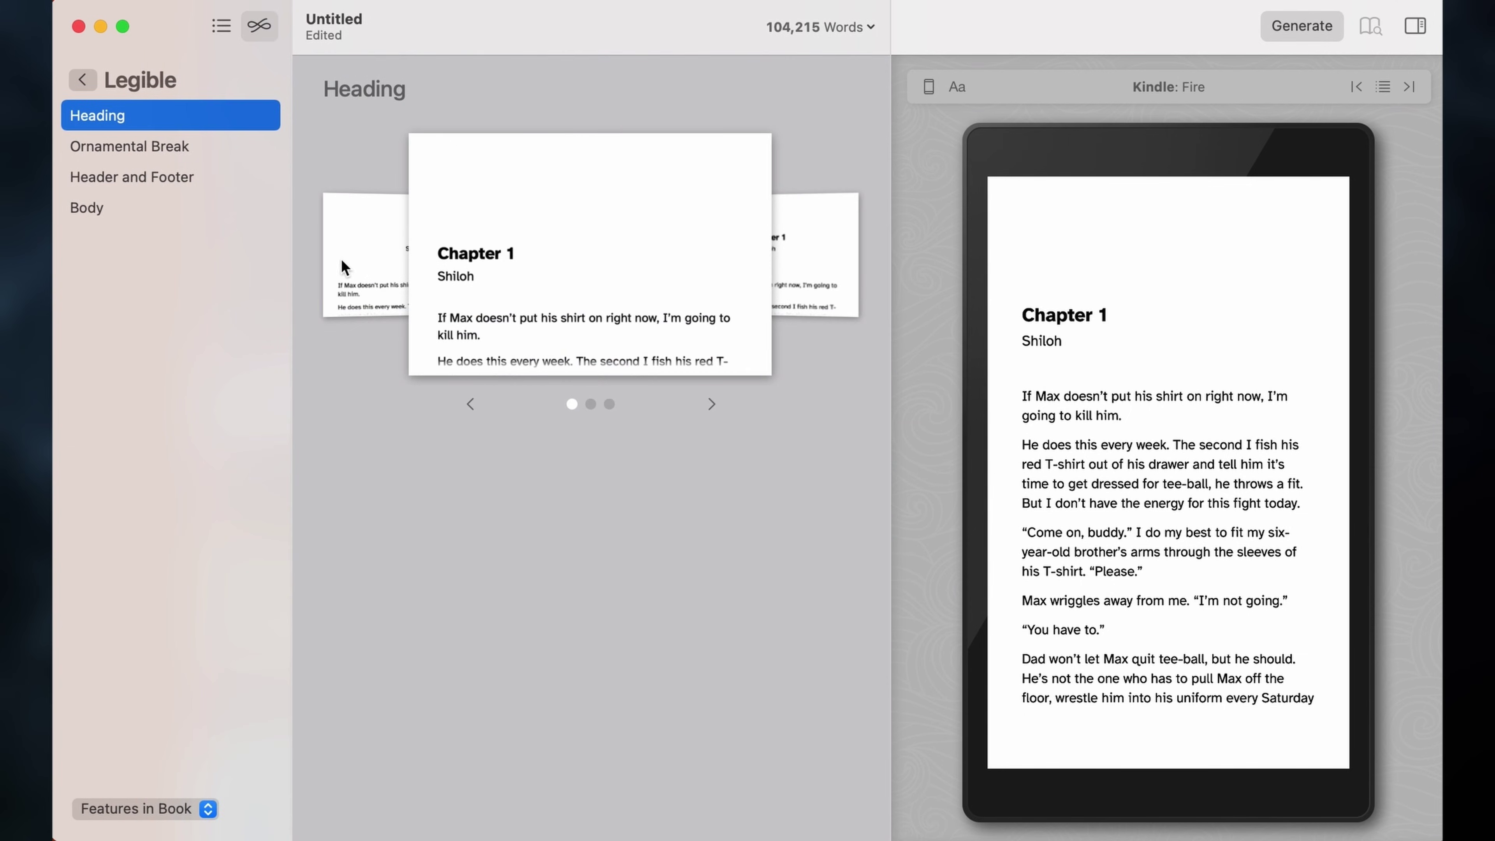
{"action": "left_click", "coordinate": [711, 407]}
{"action": "left_click", "coordinate": [712, 408]}
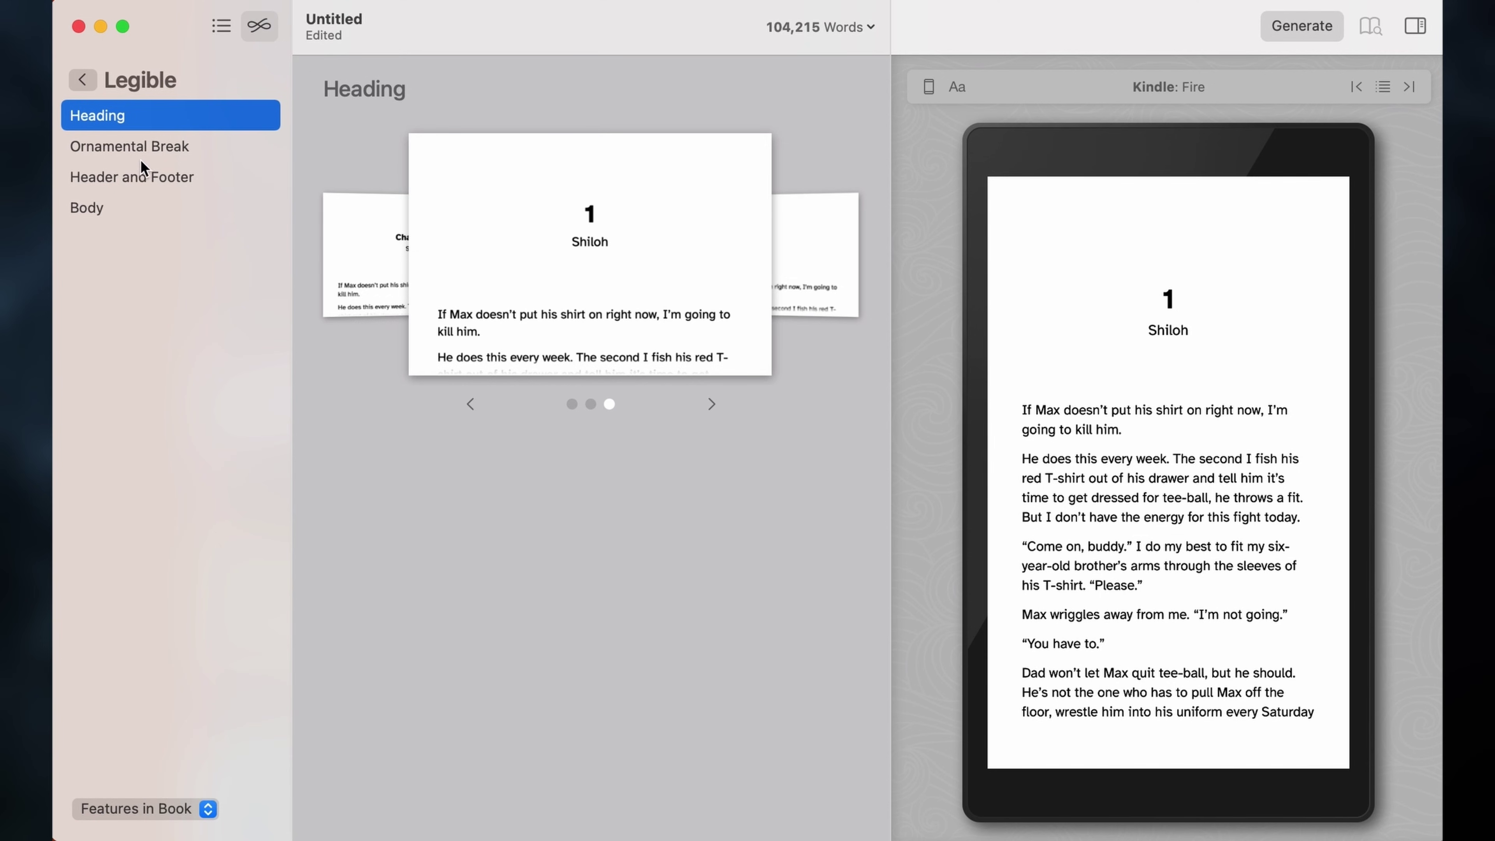
{"action": "left_click", "coordinate": [83, 80]}
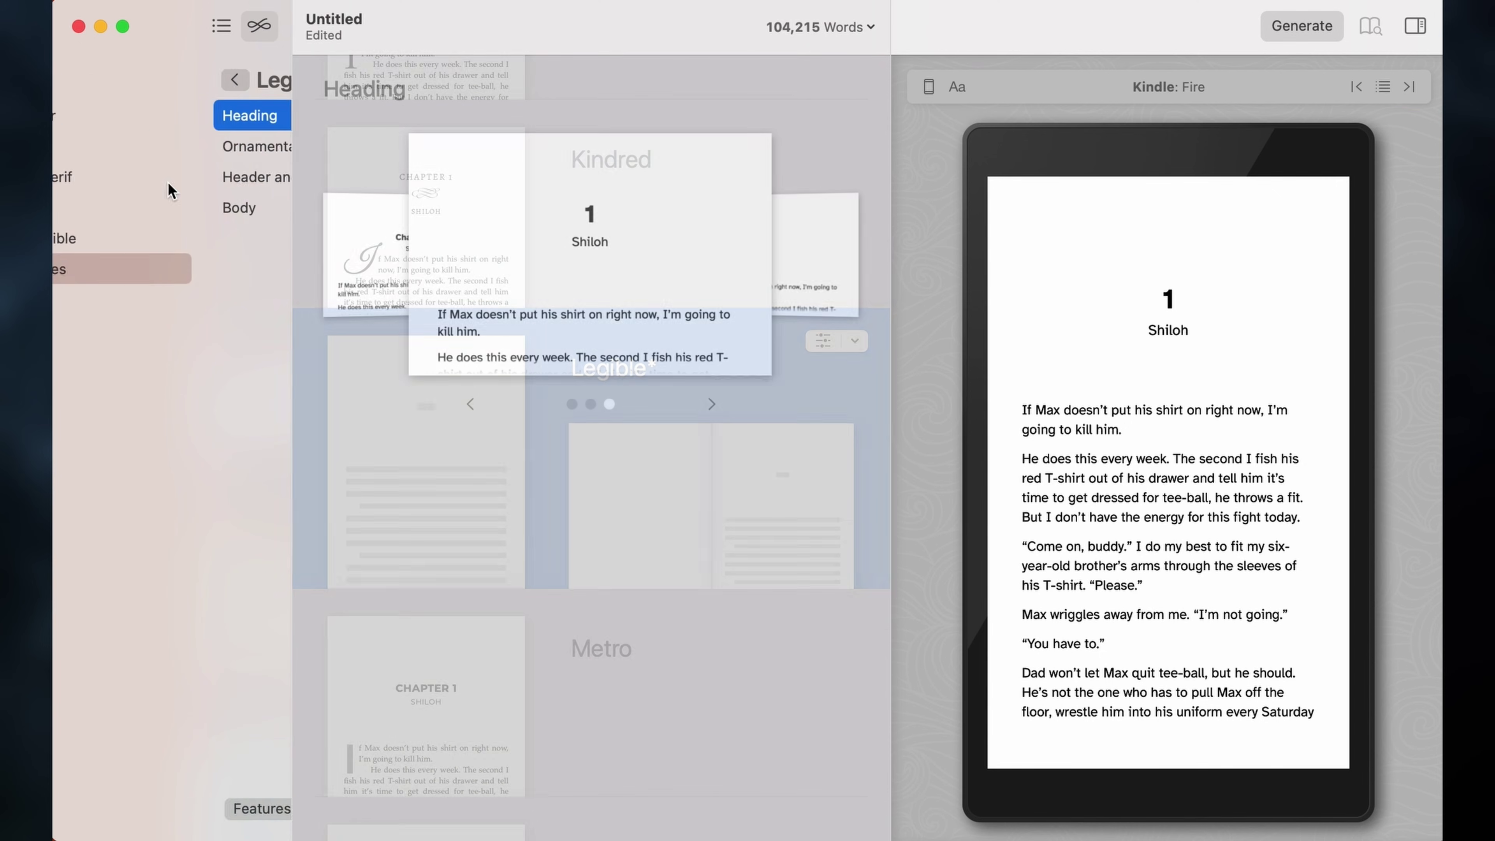
- Preview the Metro, Oxford, Parcel and Recital styles in turn on the first chapter
{"action": "scroll", "coordinate": [571, 489], "scroll_direction": "down", "scroll_amount": 3}
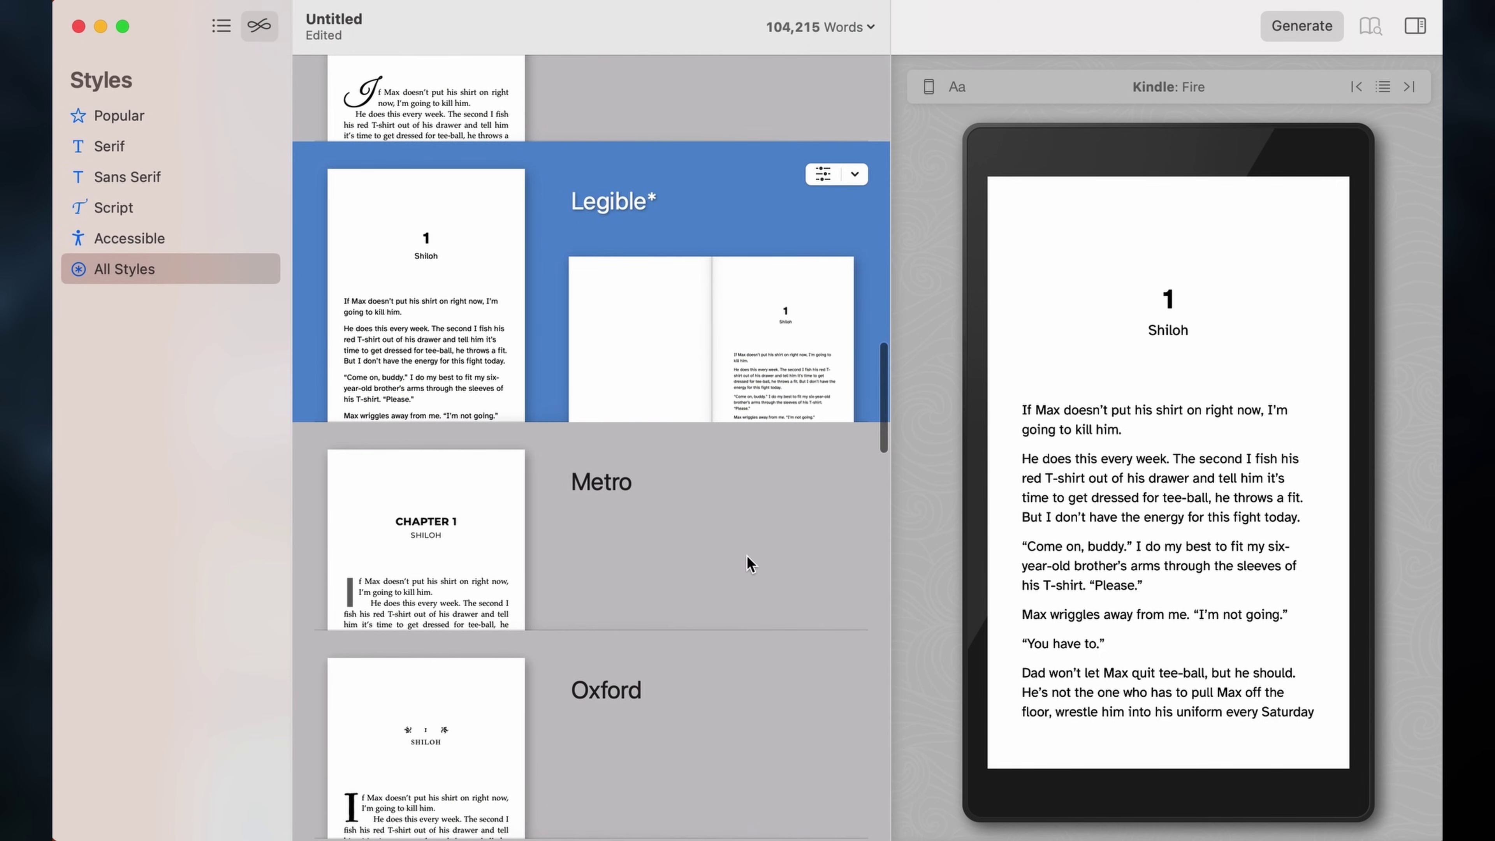
{"action": "left_click", "coordinate": [653, 531]}
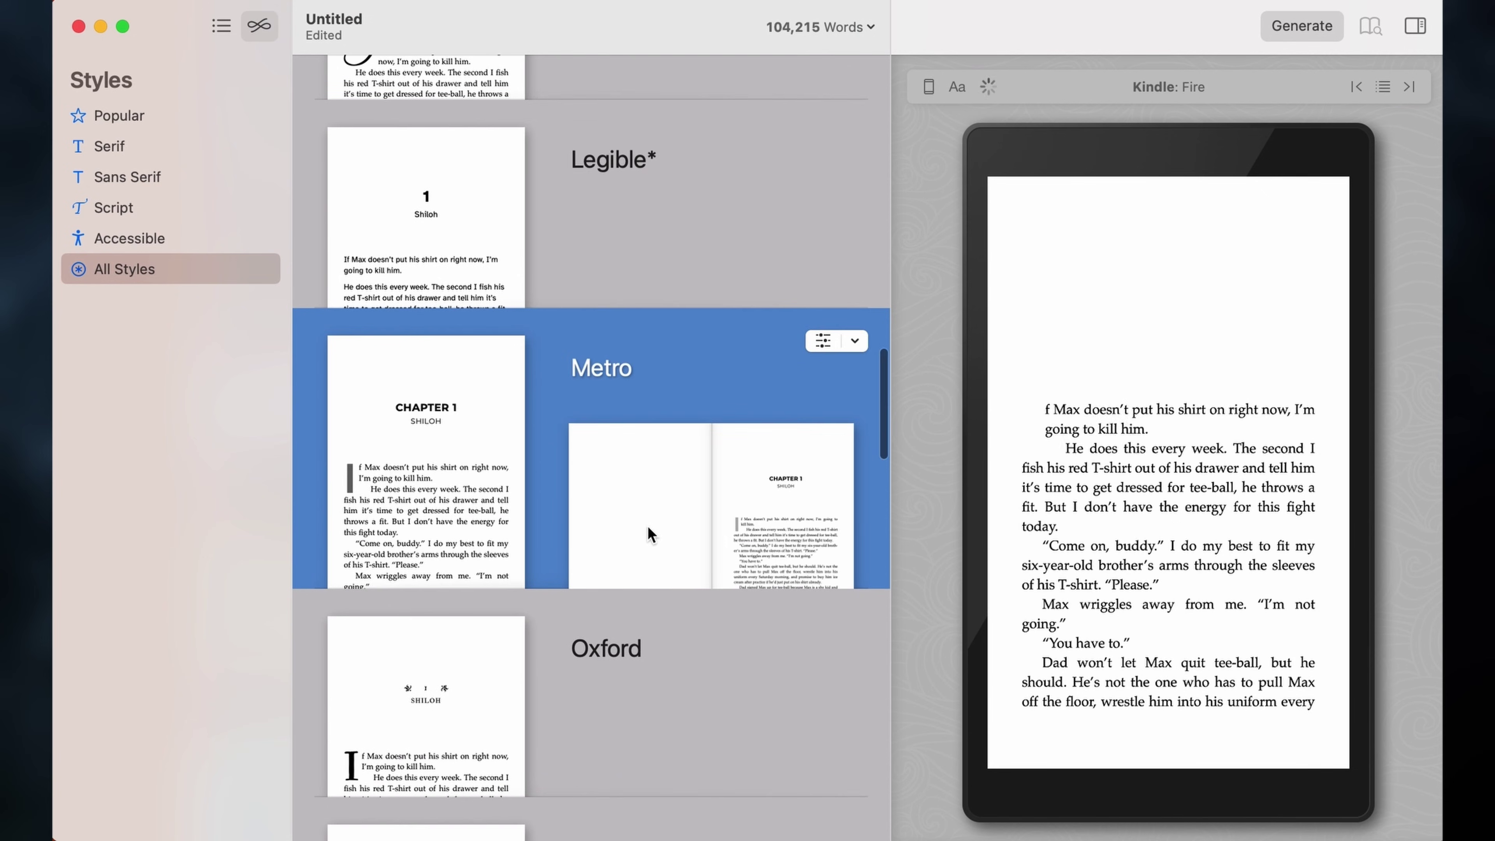
{"action": "scroll", "coordinate": [697, 589], "scroll_direction": "down", "scroll_amount": 3}
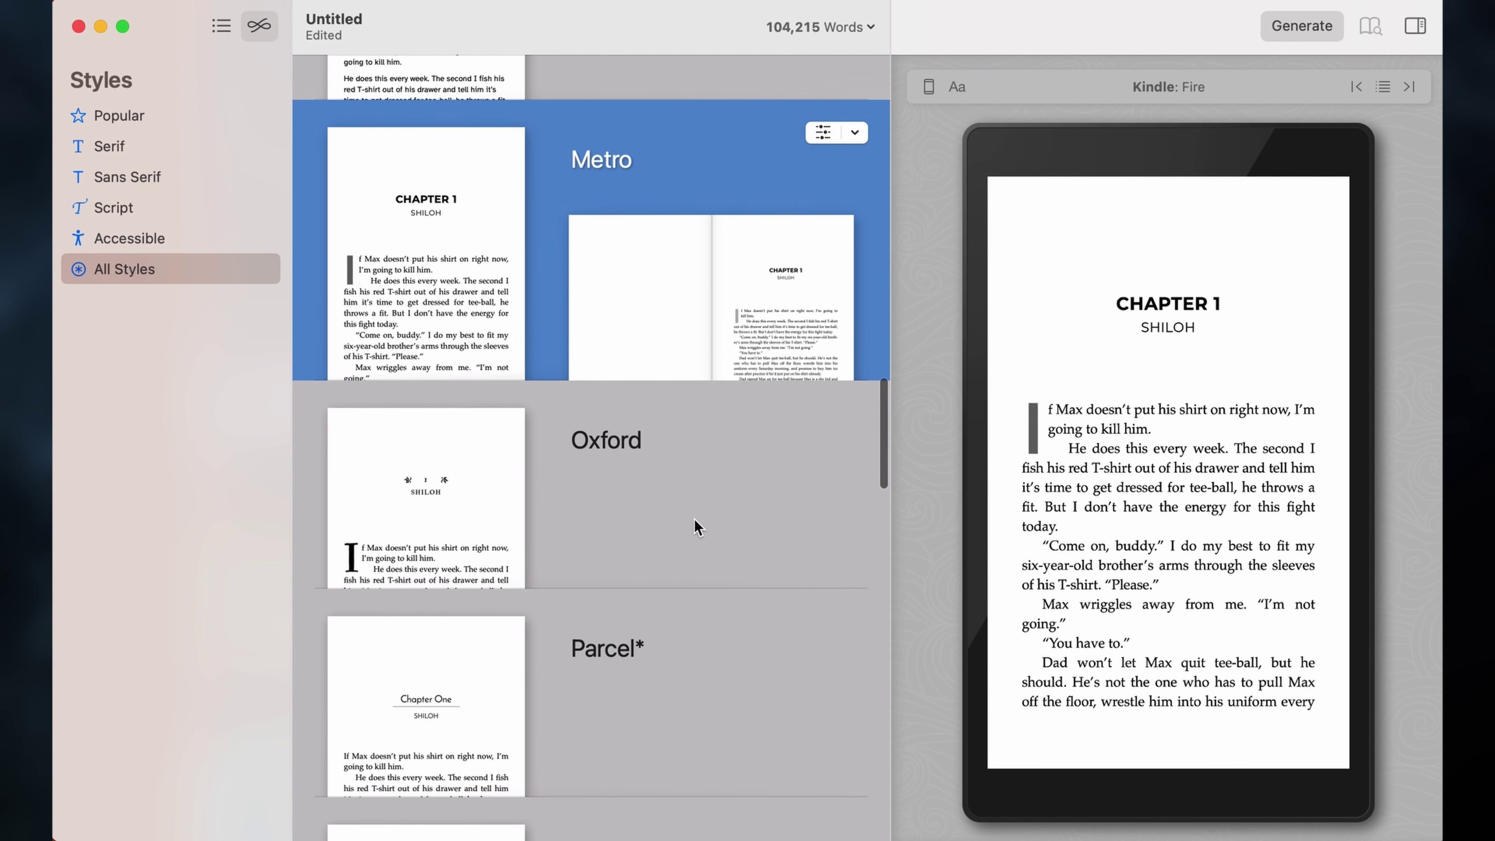
{"action": "left_click", "coordinate": [693, 525]}
{"action": "scroll", "coordinate": [694, 524], "scroll_direction": "down", "scroll_amount": 2}
{"action": "scroll", "coordinate": [721, 671], "scroll_direction": "down", "scroll_amount": 2}
{"action": "left_click", "coordinate": [721, 670]}
{"action": "scroll", "coordinate": [721, 659], "scroll_direction": "down", "scroll_amount": 2}
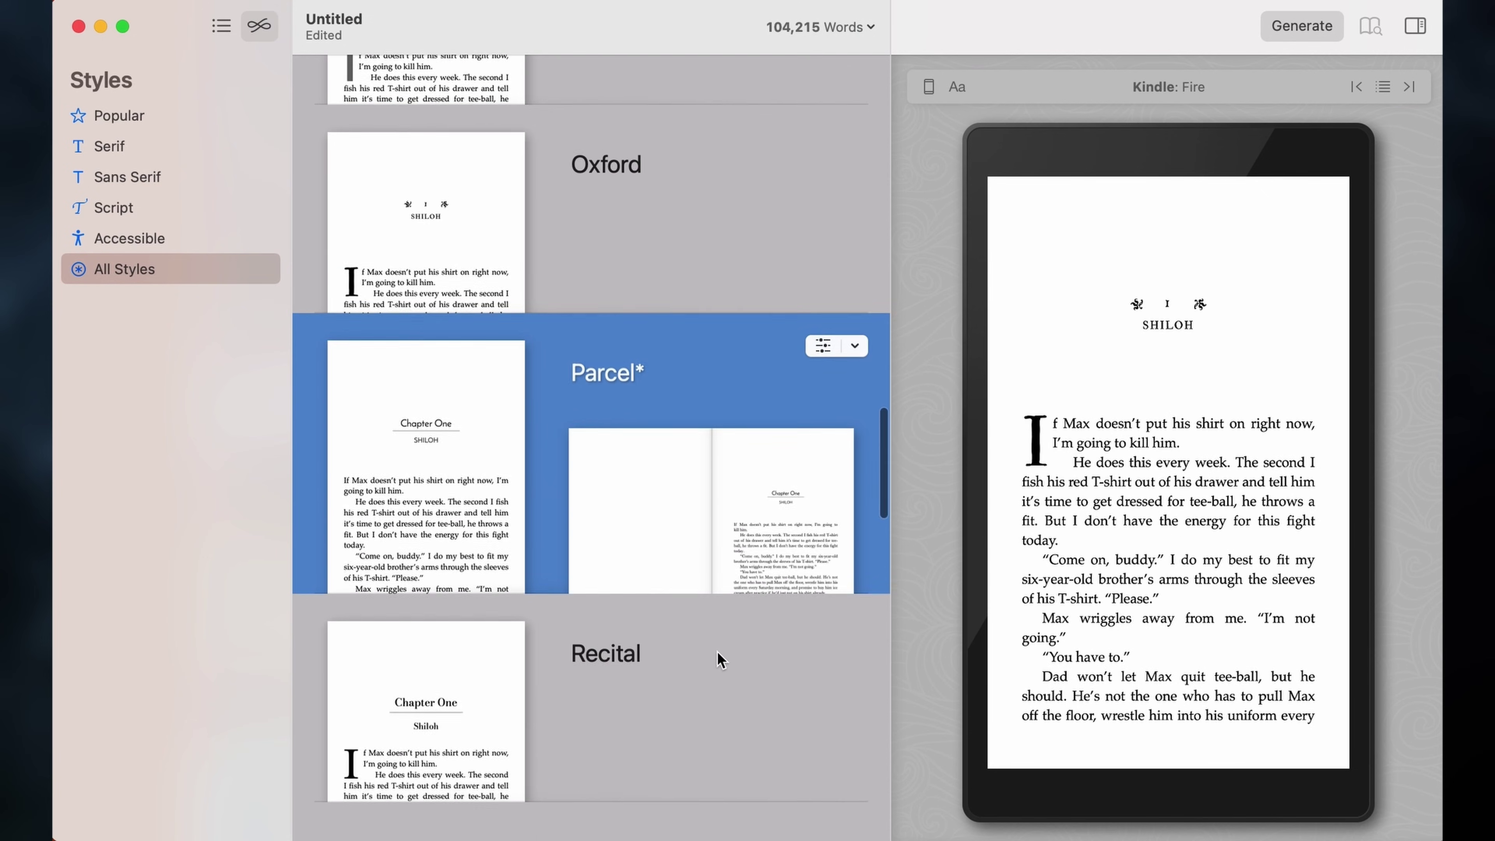
{"action": "scroll", "coordinate": [526, 563], "scroll_direction": "down", "scroll_amount": 3}
{"action": "left_click", "coordinate": [526, 562]}
{"action": "scroll", "coordinate": [526, 563], "scroll_direction": "down", "scroll_amount": 2}
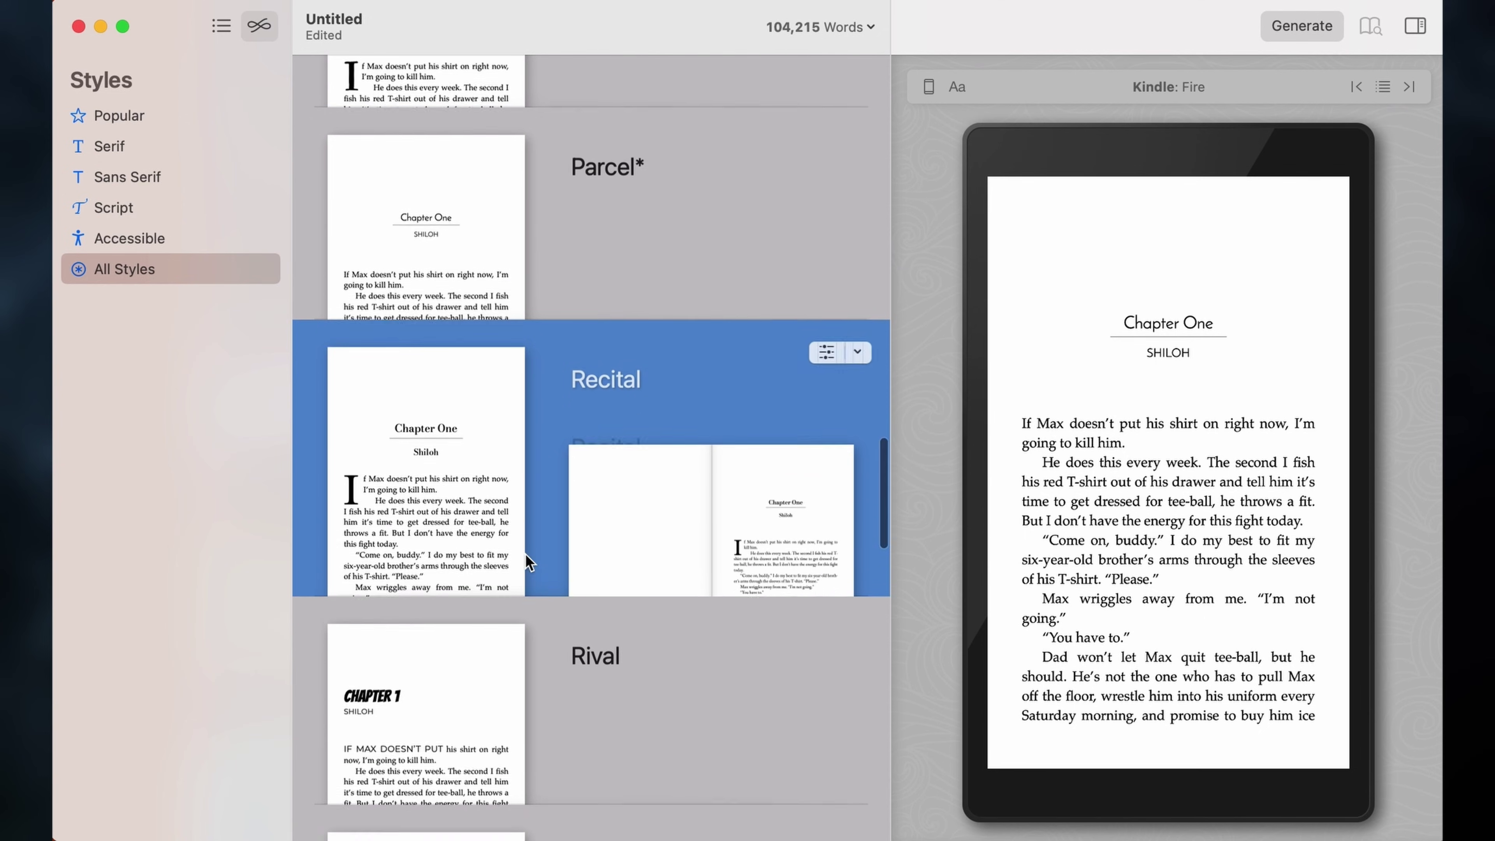
{"action": "scroll", "coordinate": [636, 592], "scroll_direction": "down", "scroll_amount": 2}
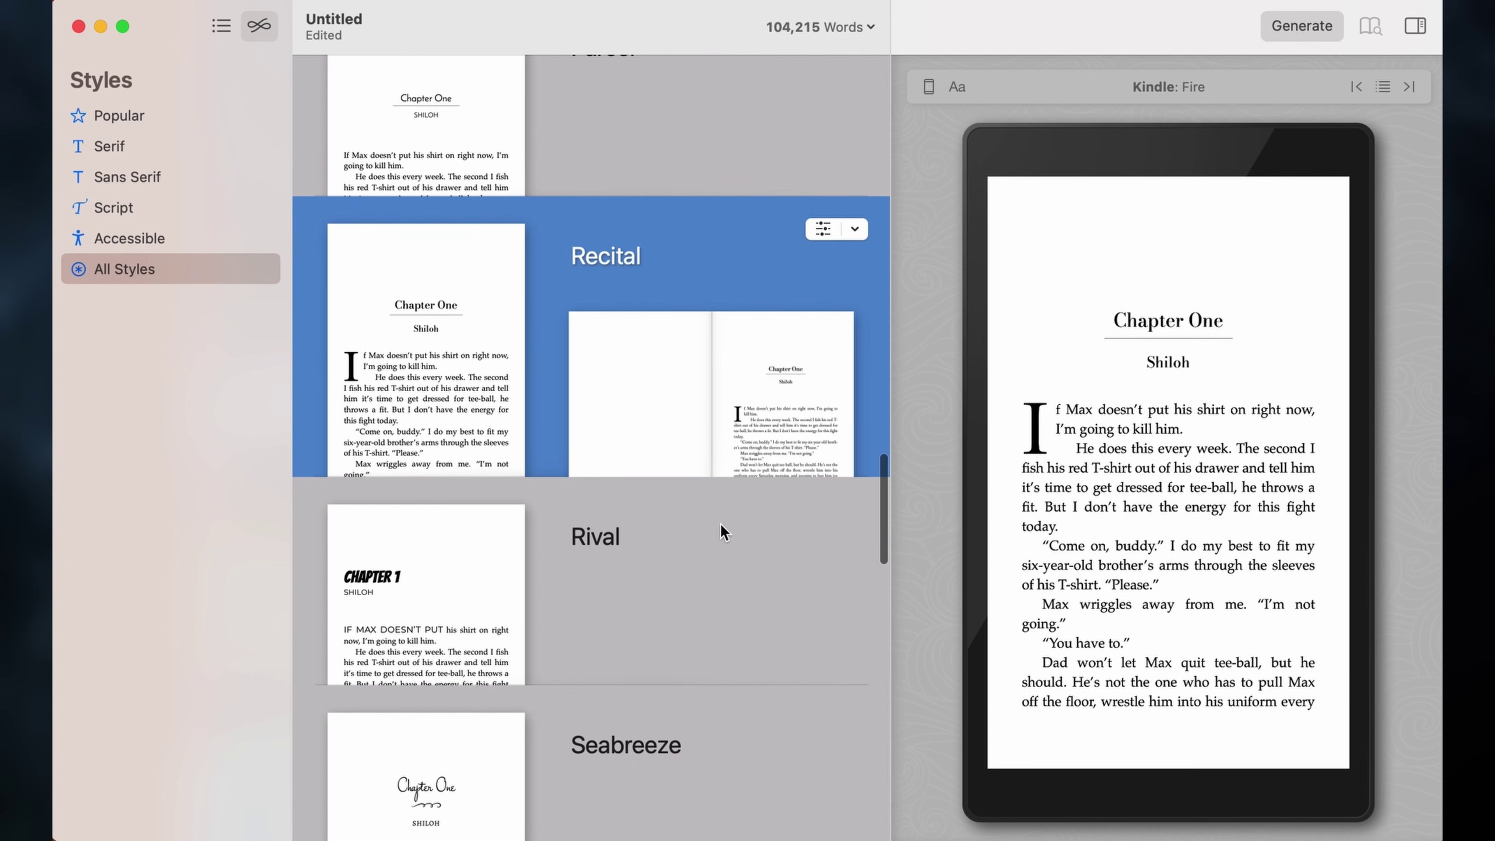
- Apply the Rival style, choose its right-aligned "ONE" heading design, and return to the style list
{"action": "left_click", "coordinate": [708, 558]}
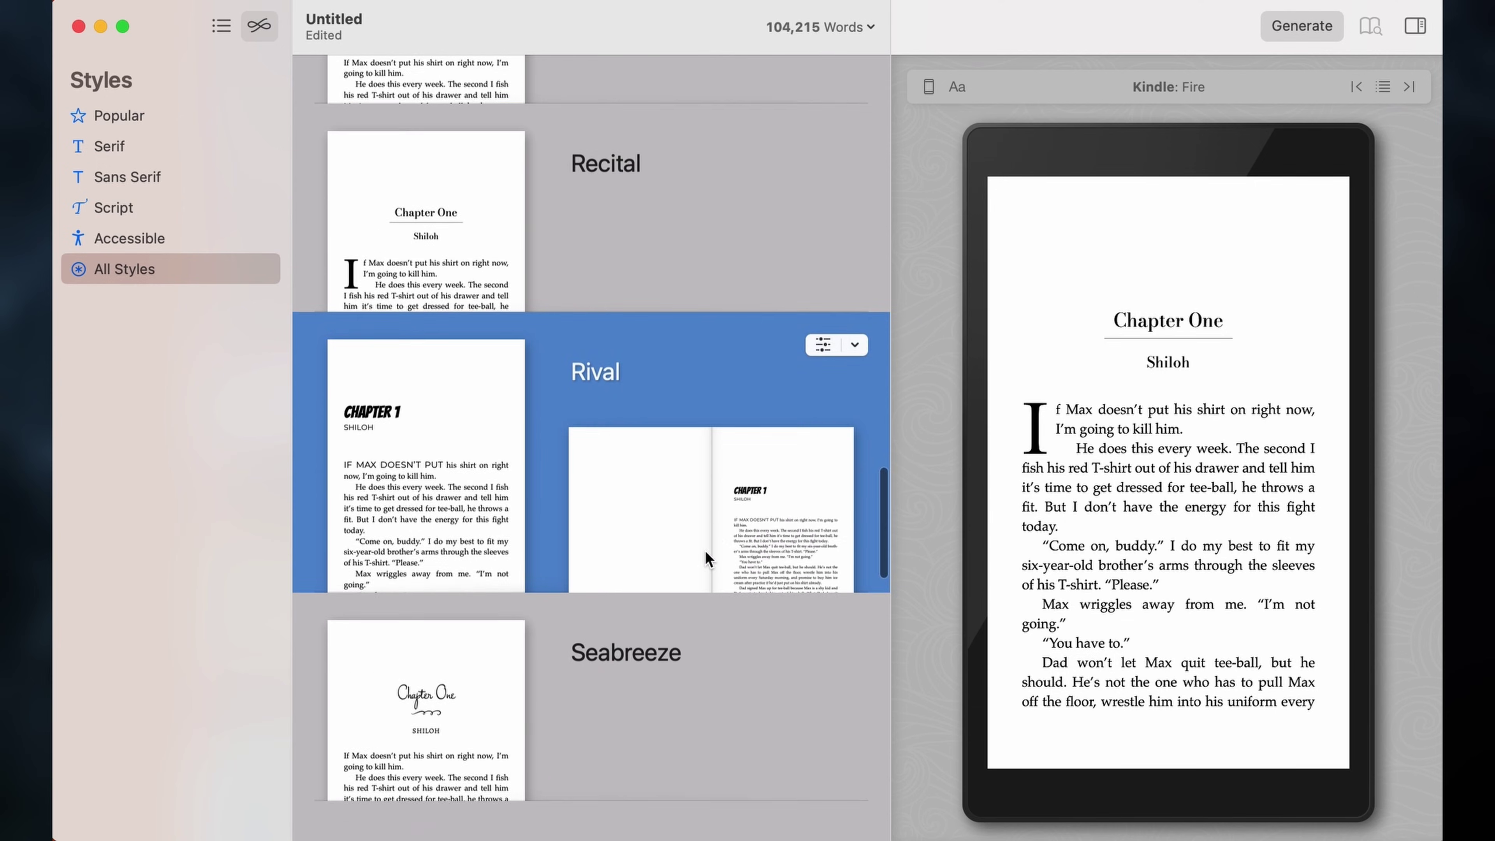
{"action": "left_click", "coordinate": [823, 340]}
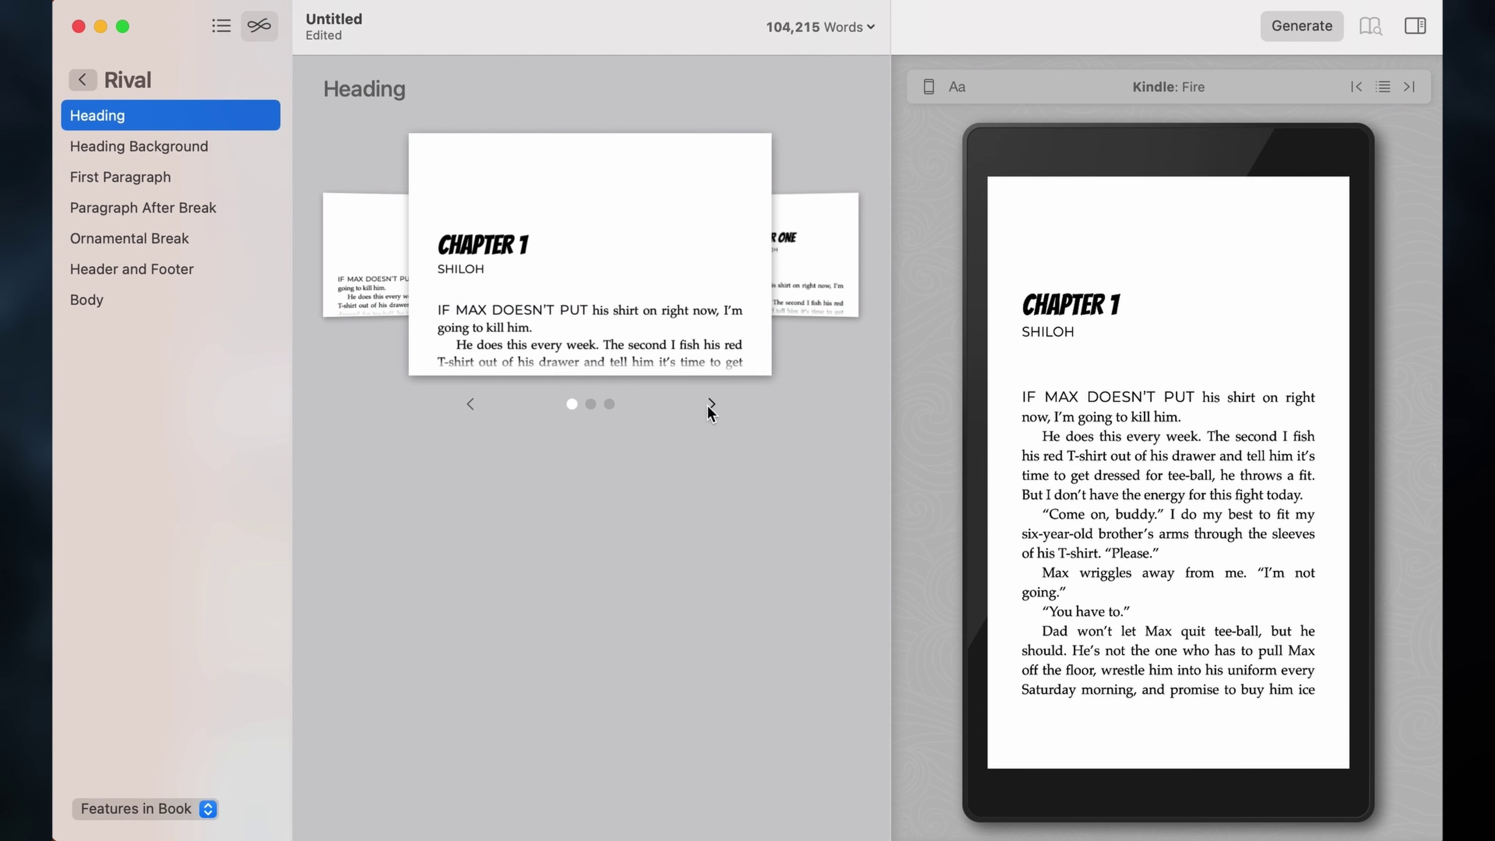
{"action": "left_click", "coordinate": [711, 405]}
{"action": "left_click", "coordinate": [712, 405]}
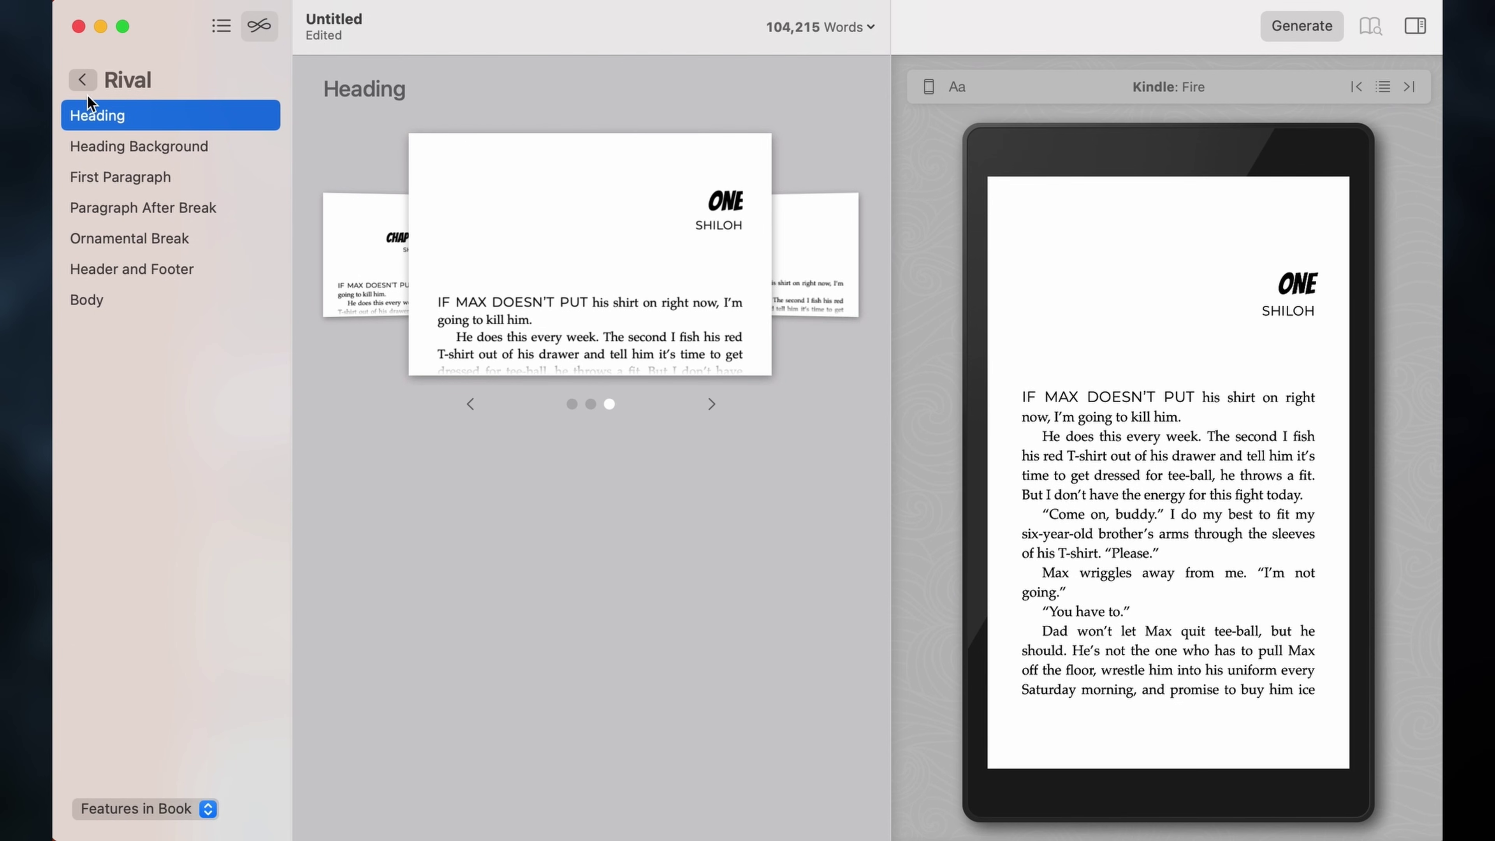
{"action": "left_click", "coordinate": [83, 81]}
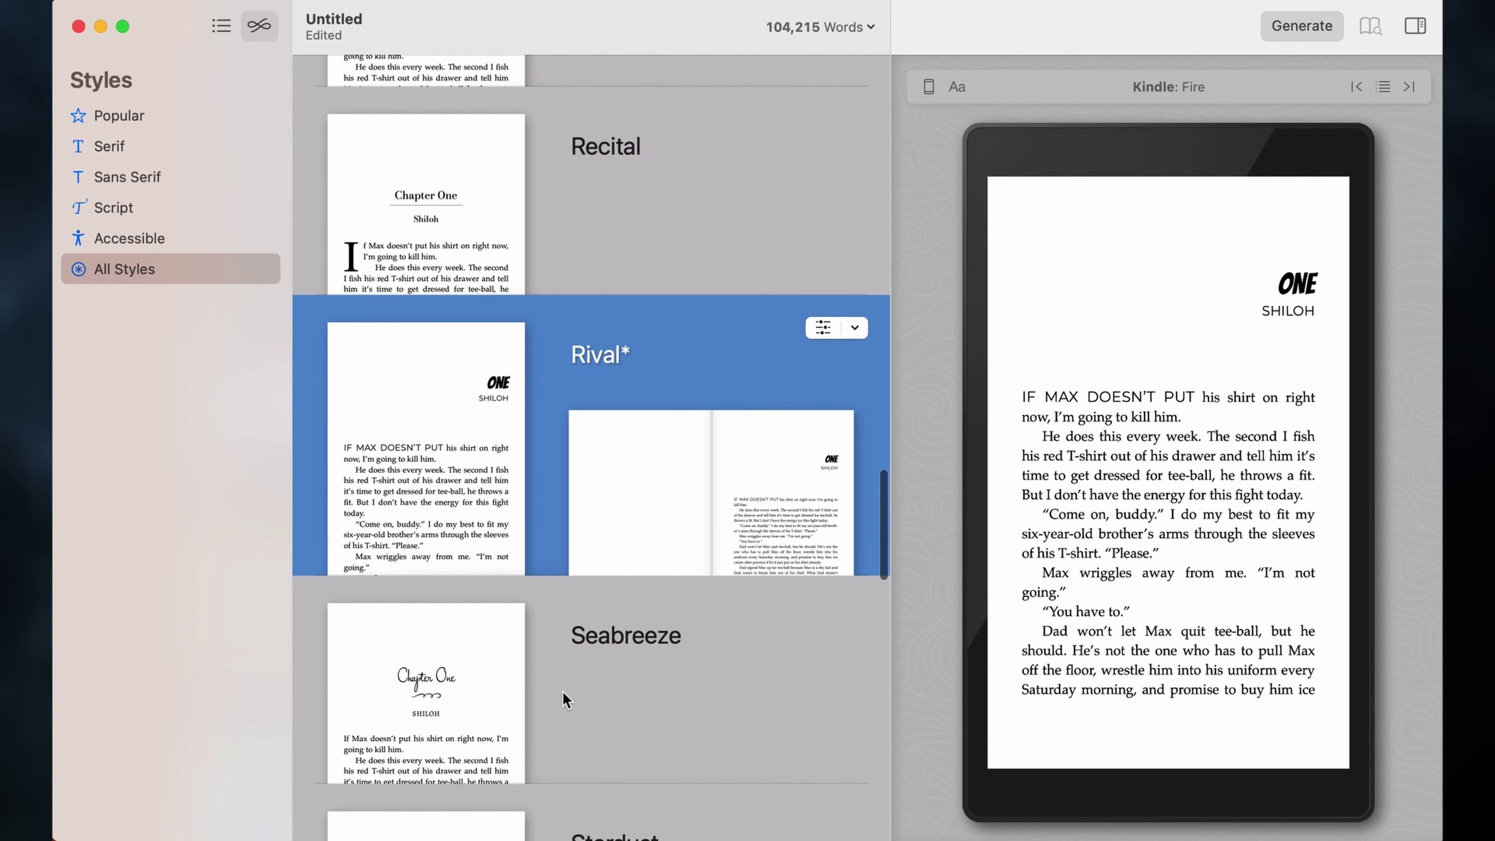
- Preview the Seabreeze, Stardust and Stiletto styles in turn on the first chapter
{"action": "left_click", "coordinate": [565, 700]}
{"action": "scroll", "coordinate": [589, 648], "scroll_direction": "down", "scroll_amount": 10}
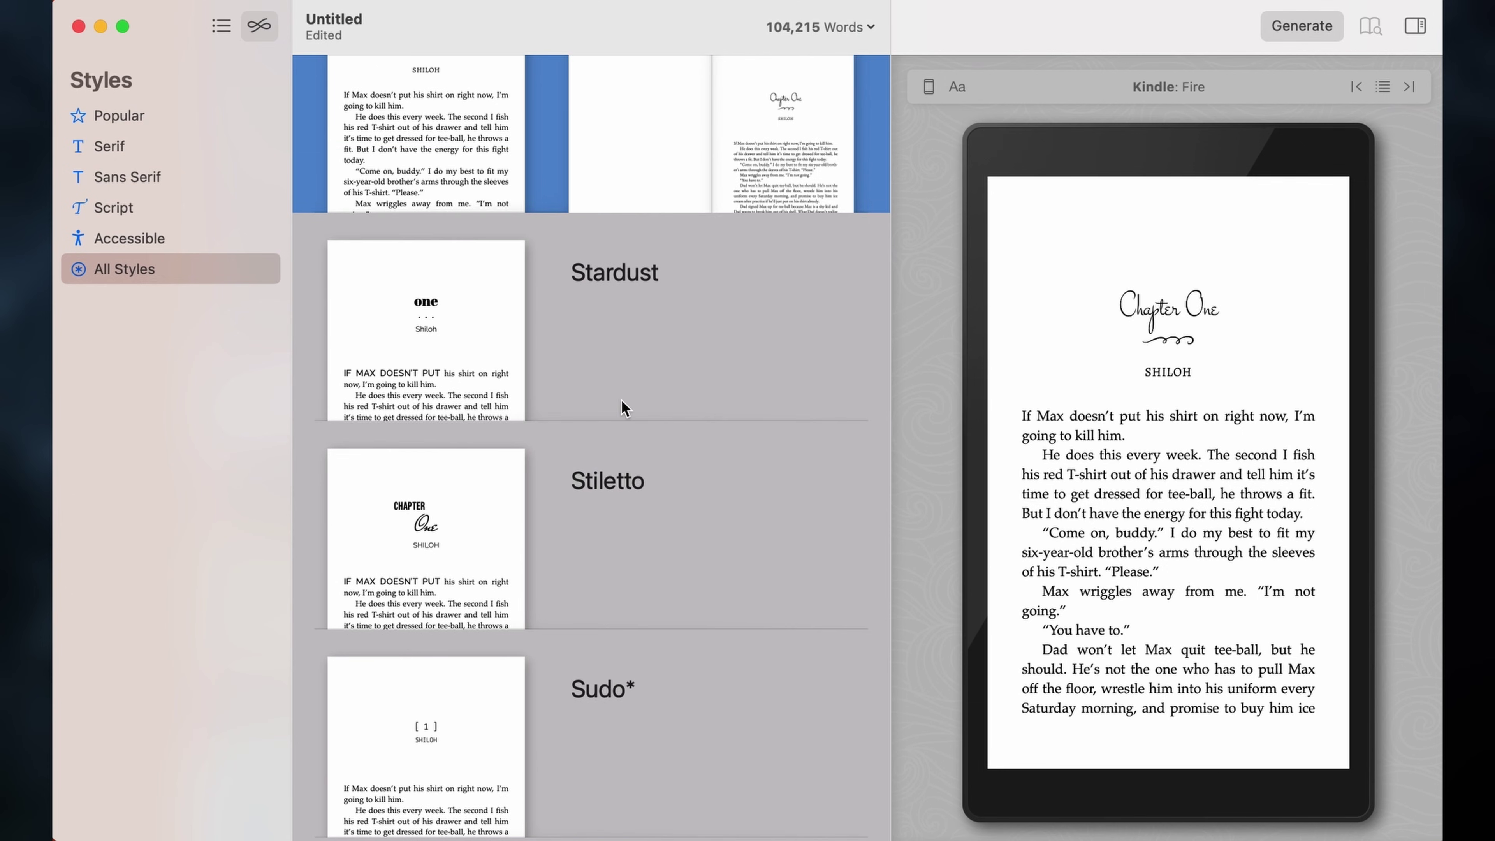
{"action": "left_click", "coordinate": [726, 374]}
{"action": "scroll", "coordinate": [647, 677], "scroll_direction": "down", "scroll_amount": 3}
{"action": "left_click", "coordinate": [621, 556]}
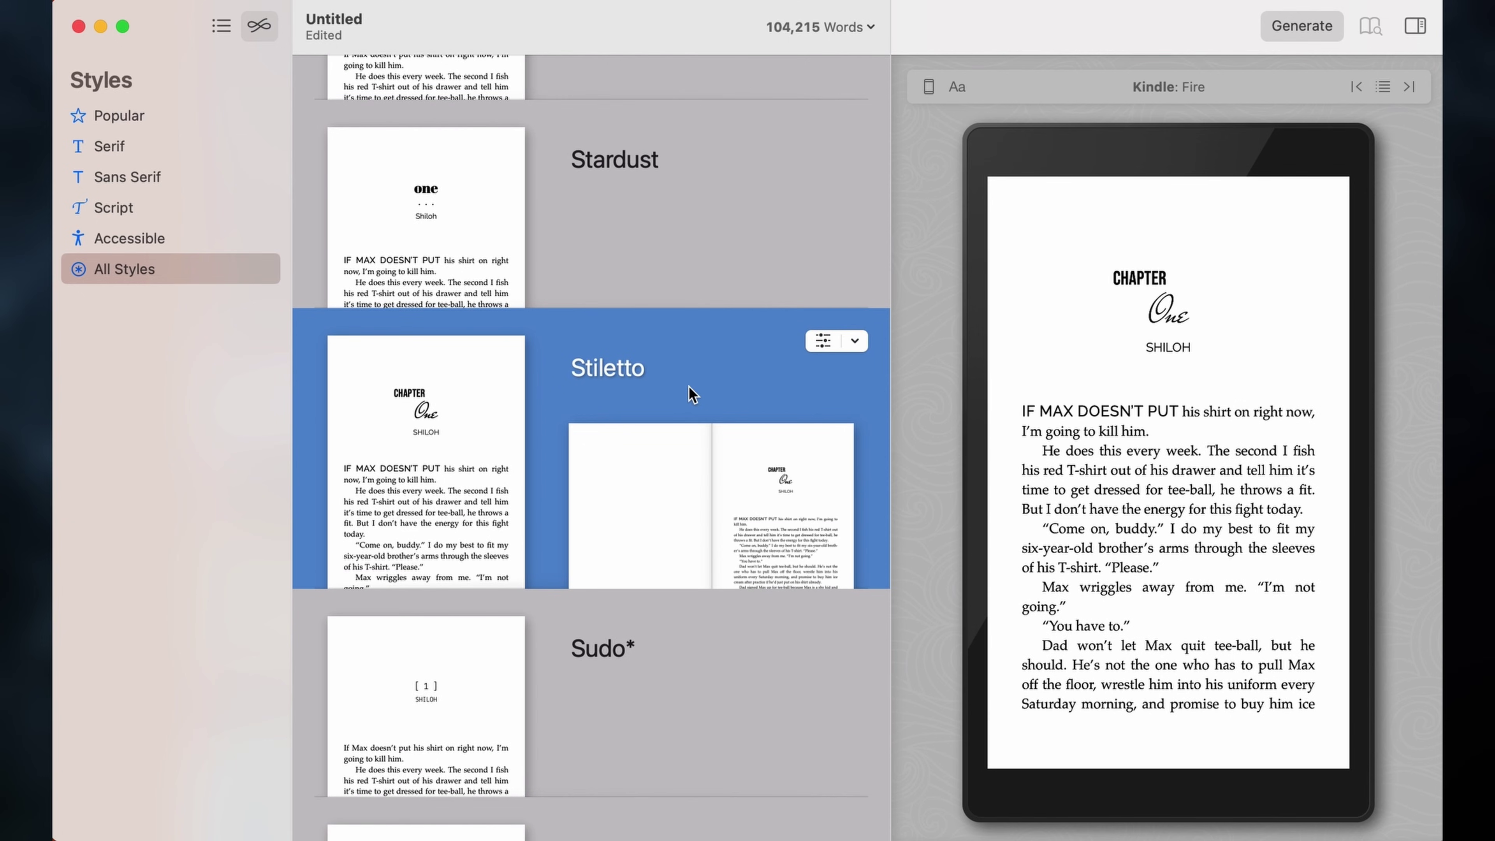
- Apply the Sudo style, choose its left-aligned italic "CHAPTER 1" heading design, and return to the style list
{"action": "scroll", "coordinate": [614, 534], "scroll_direction": "down", "scroll_amount": 3}
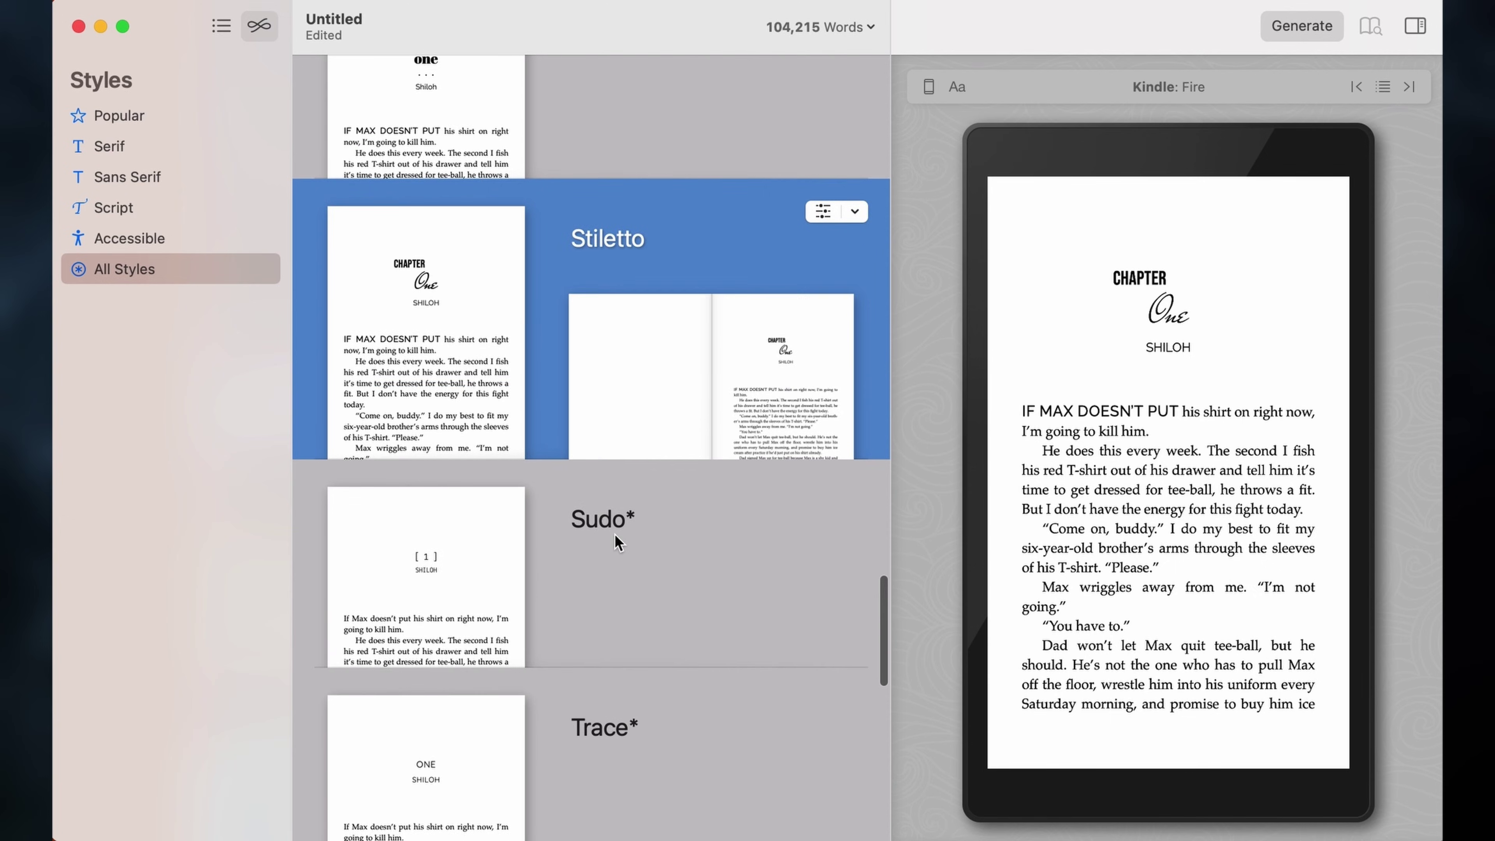
{"action": "left_click", "coordinate": [614, 534]}
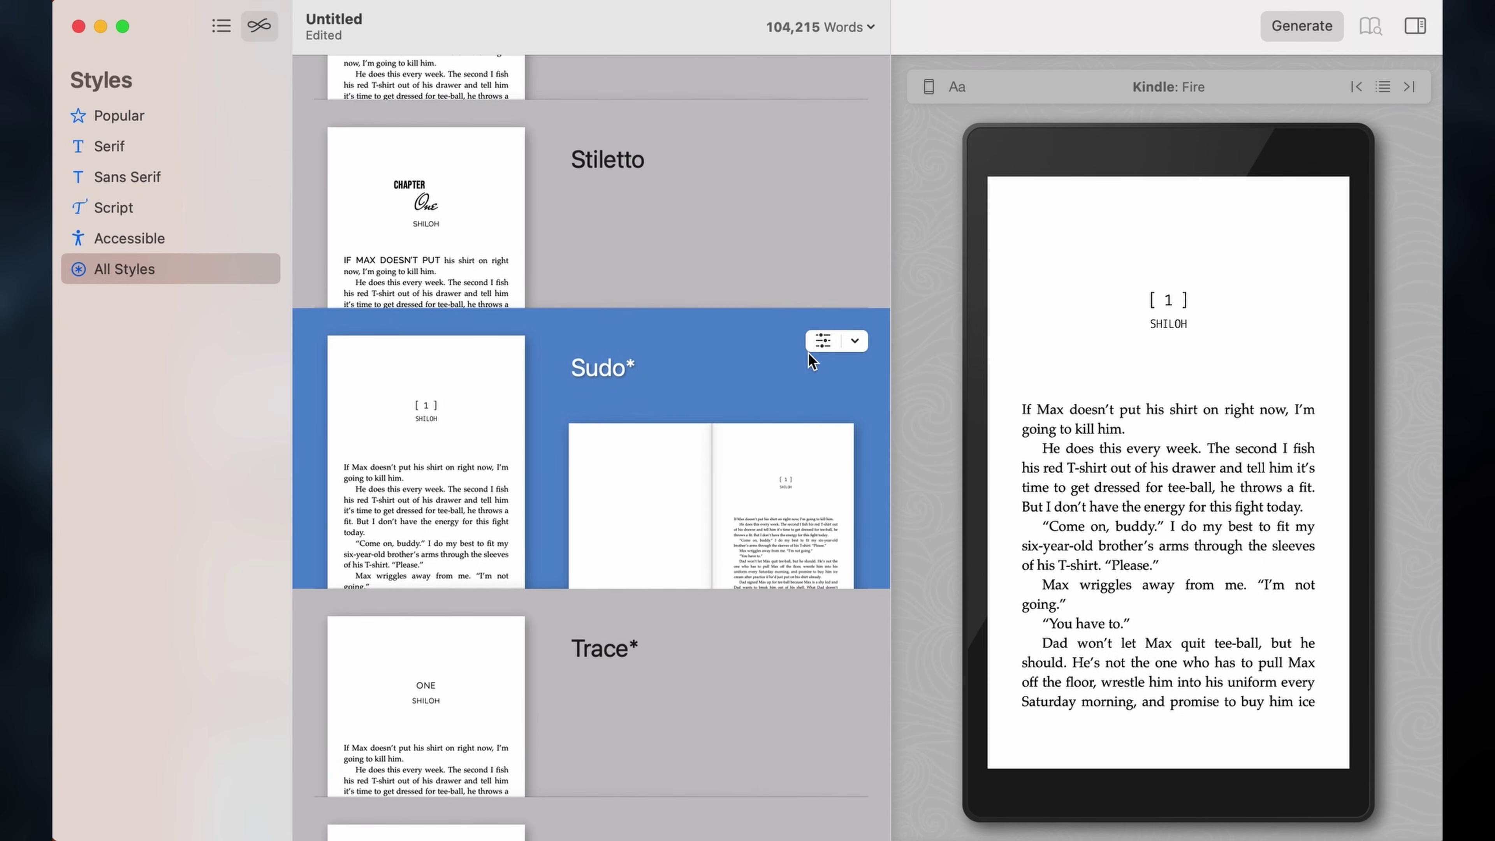
{"action": "left_click", "coordinate": [820, 343]}
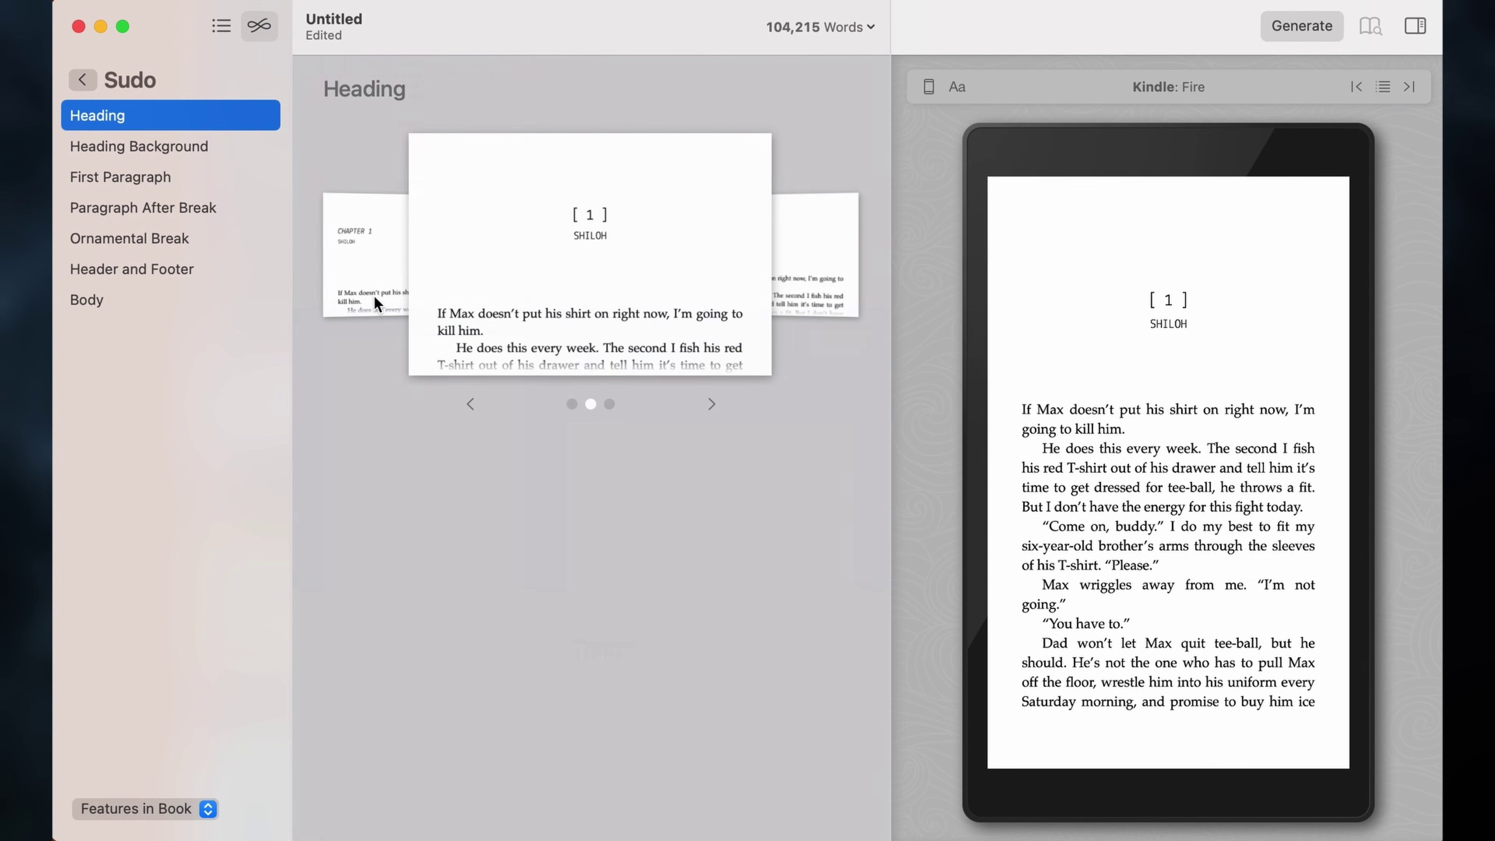
{"action": "left_click", "coordinate": [711, 405]}
{"action": "left_click", "coordinate": [711, 406]}
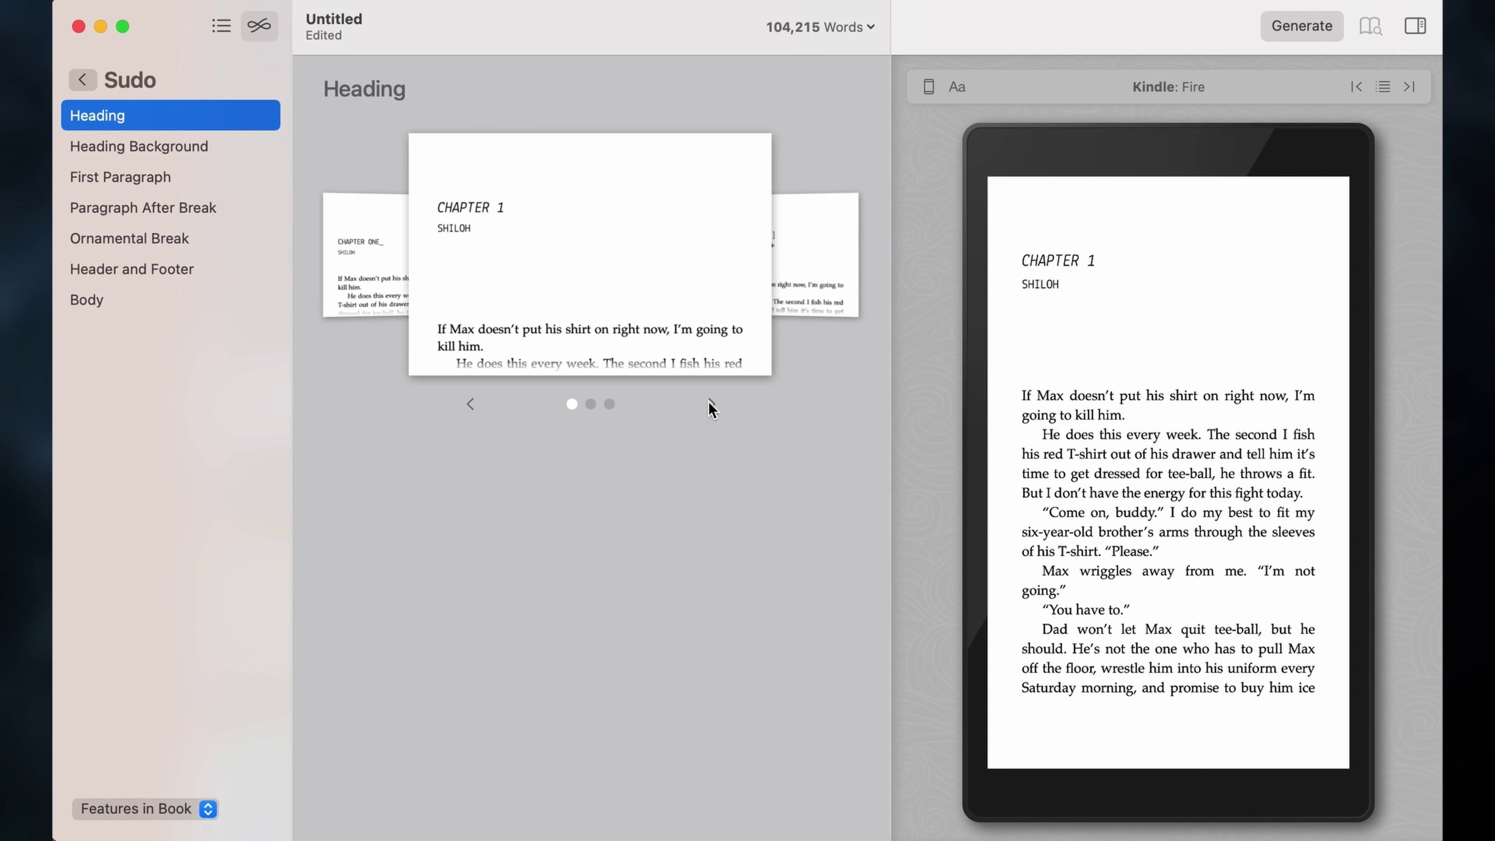
{"action": "left_click", "coordinate": [83, 77]}
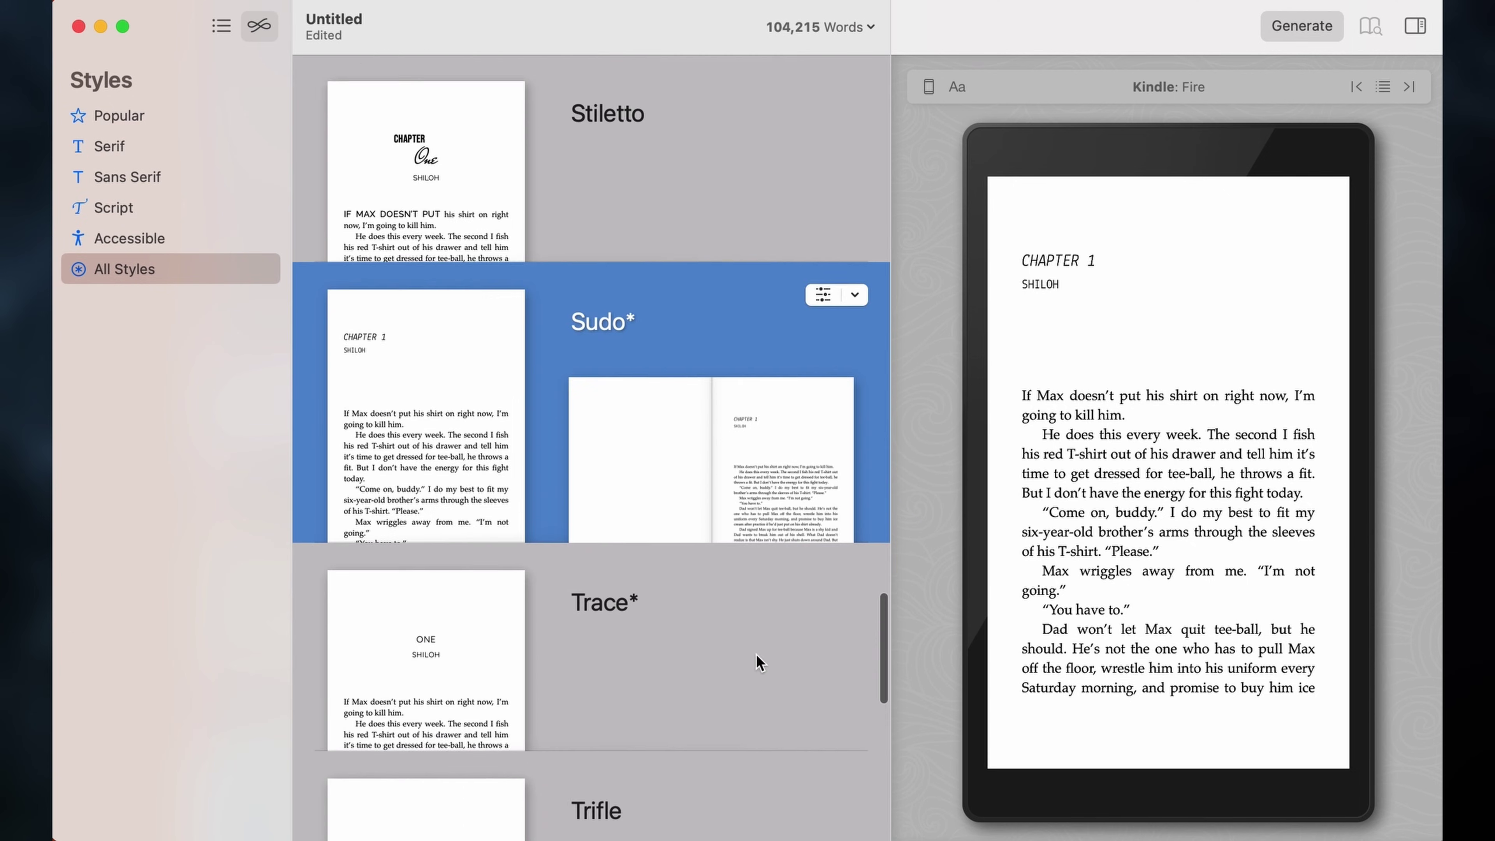
- Apply the Trace style, choose its centered "1" heading design without a line, and return to the style list
{"action": "left_click", "coordinate": [756, 655]}
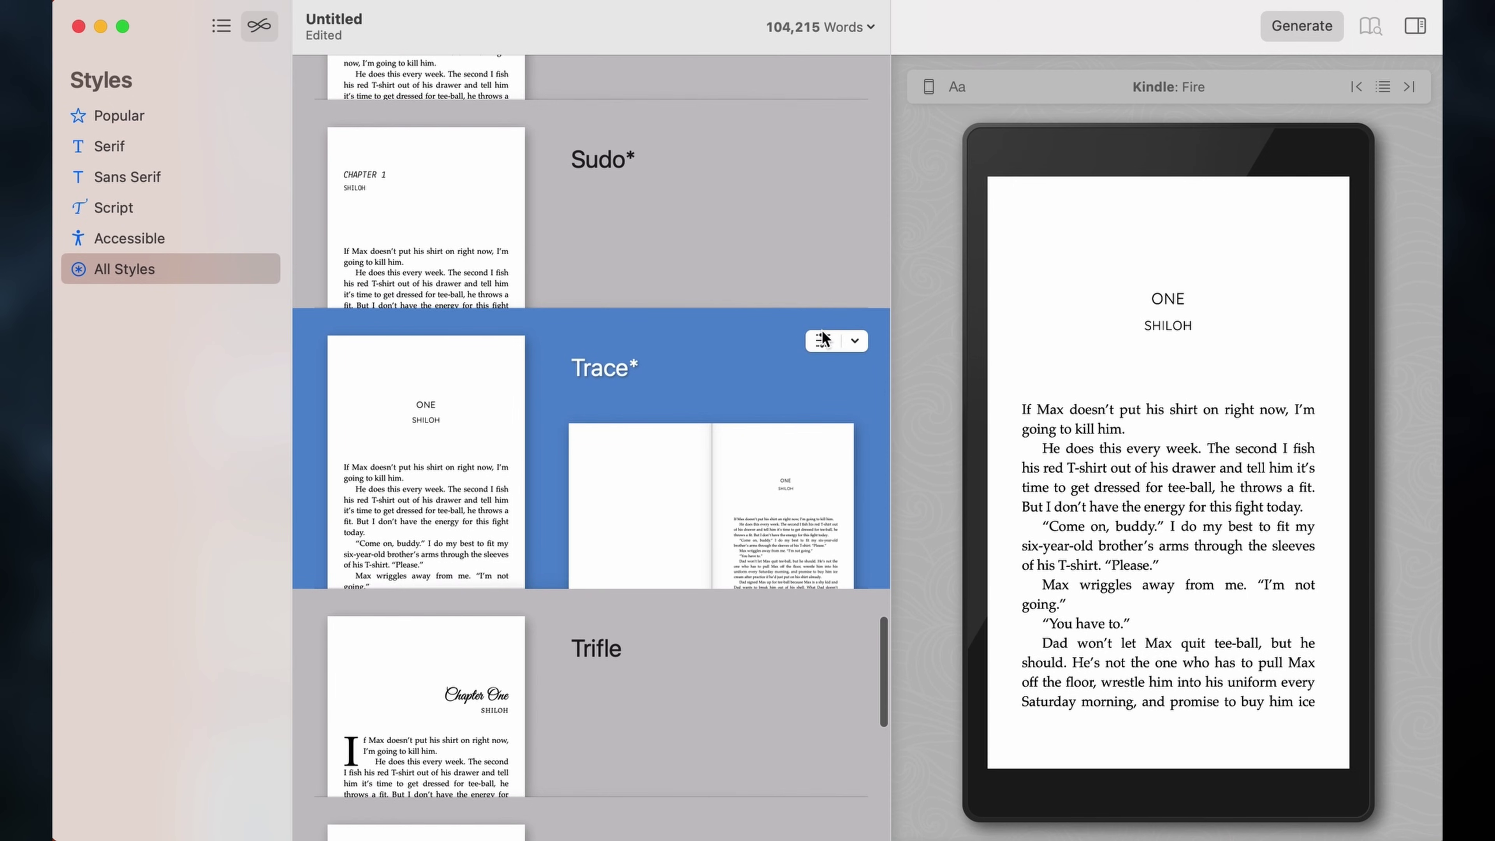
{"action": "left_click", "coordinate": [823, 340]}
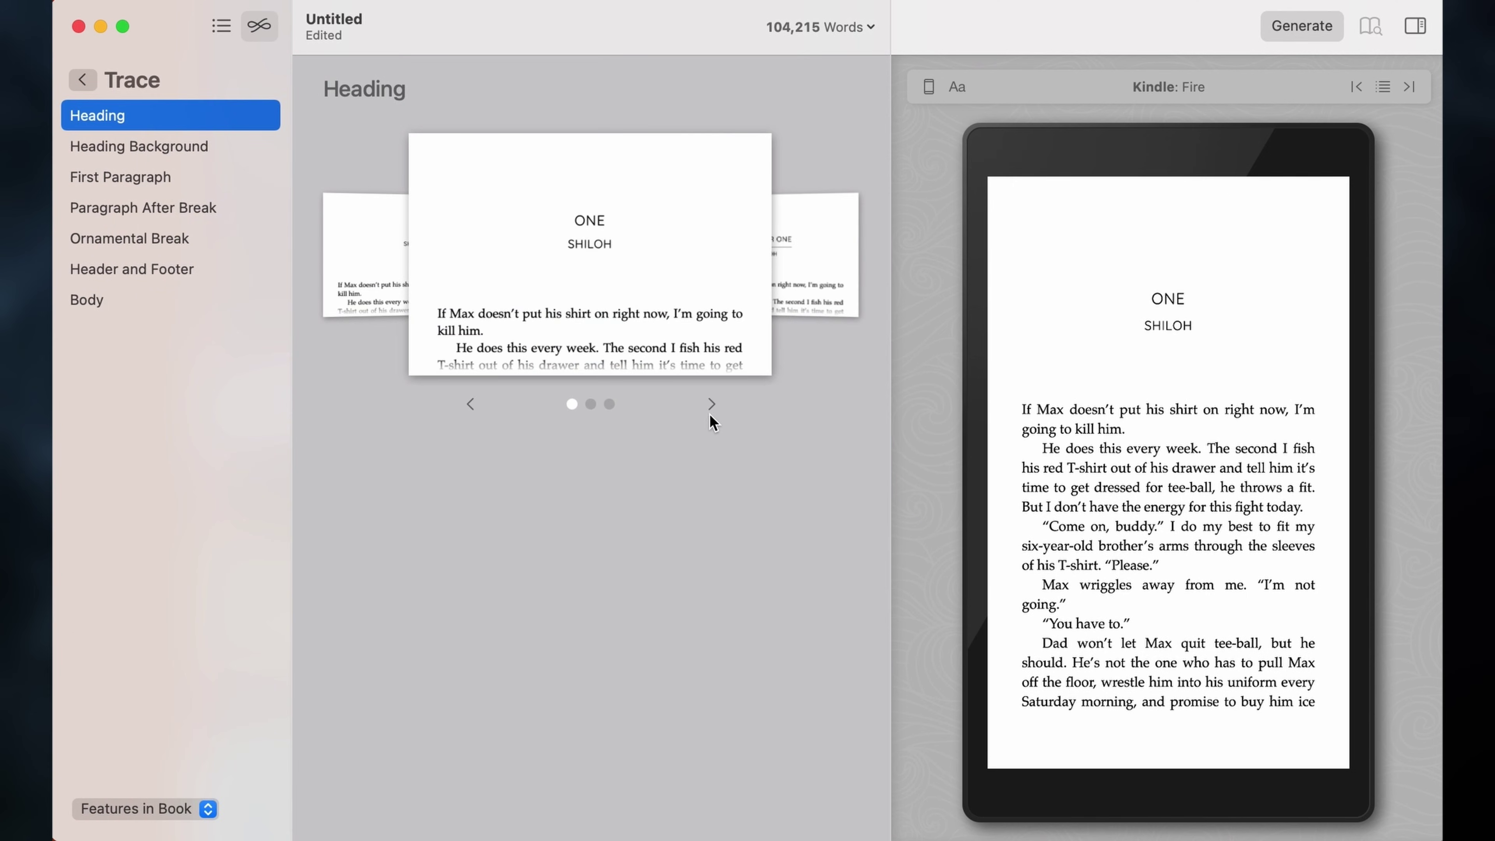
{"action": "left_click", "coordinate": [708, 407]}
{"action": "left_click", "coordinate": [708, 408]}
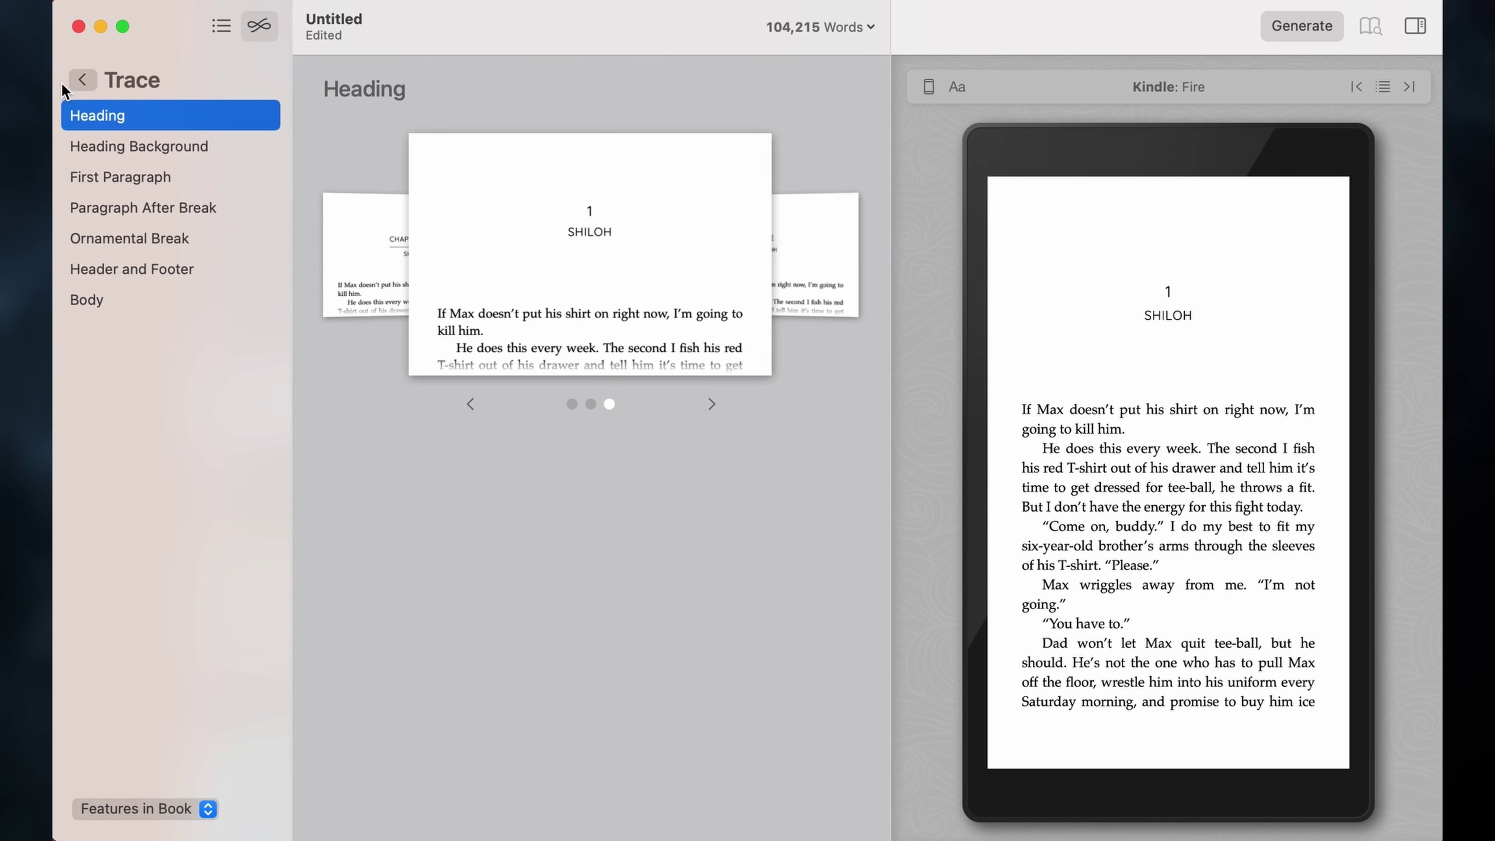
{"action": "key", "text": "Escape"}
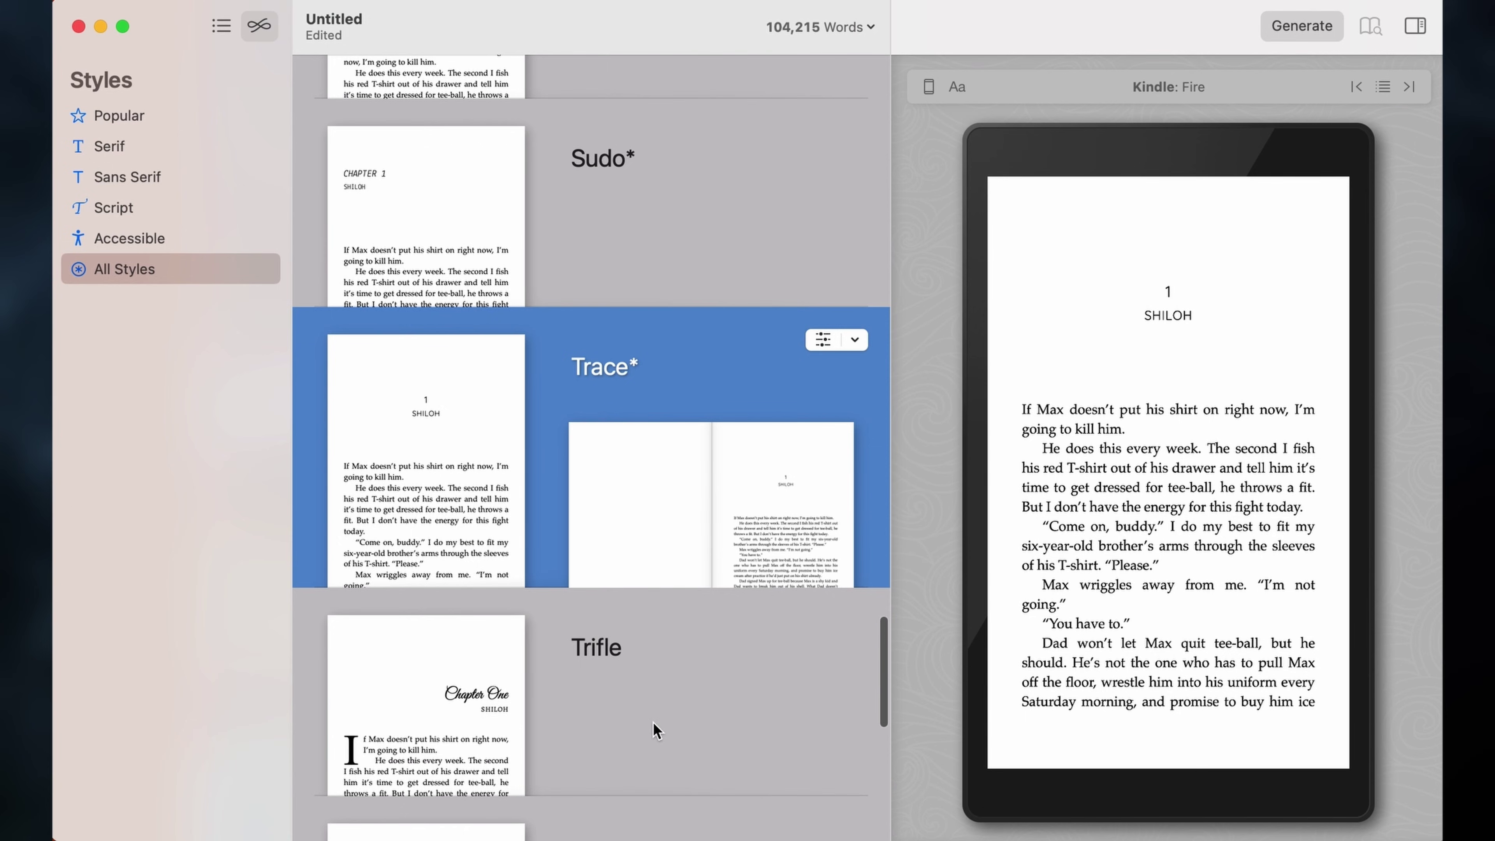
- Preview the Trifle, Venture, Verdict, Whisper and Zephyr styles in turn on the first chapter
{"action": "left_click", "coordinate": [660, 642]}
{"action": "scroll", "coordinate": [681, 571], "scroll_direction": "down", "scroll_amount": 3}
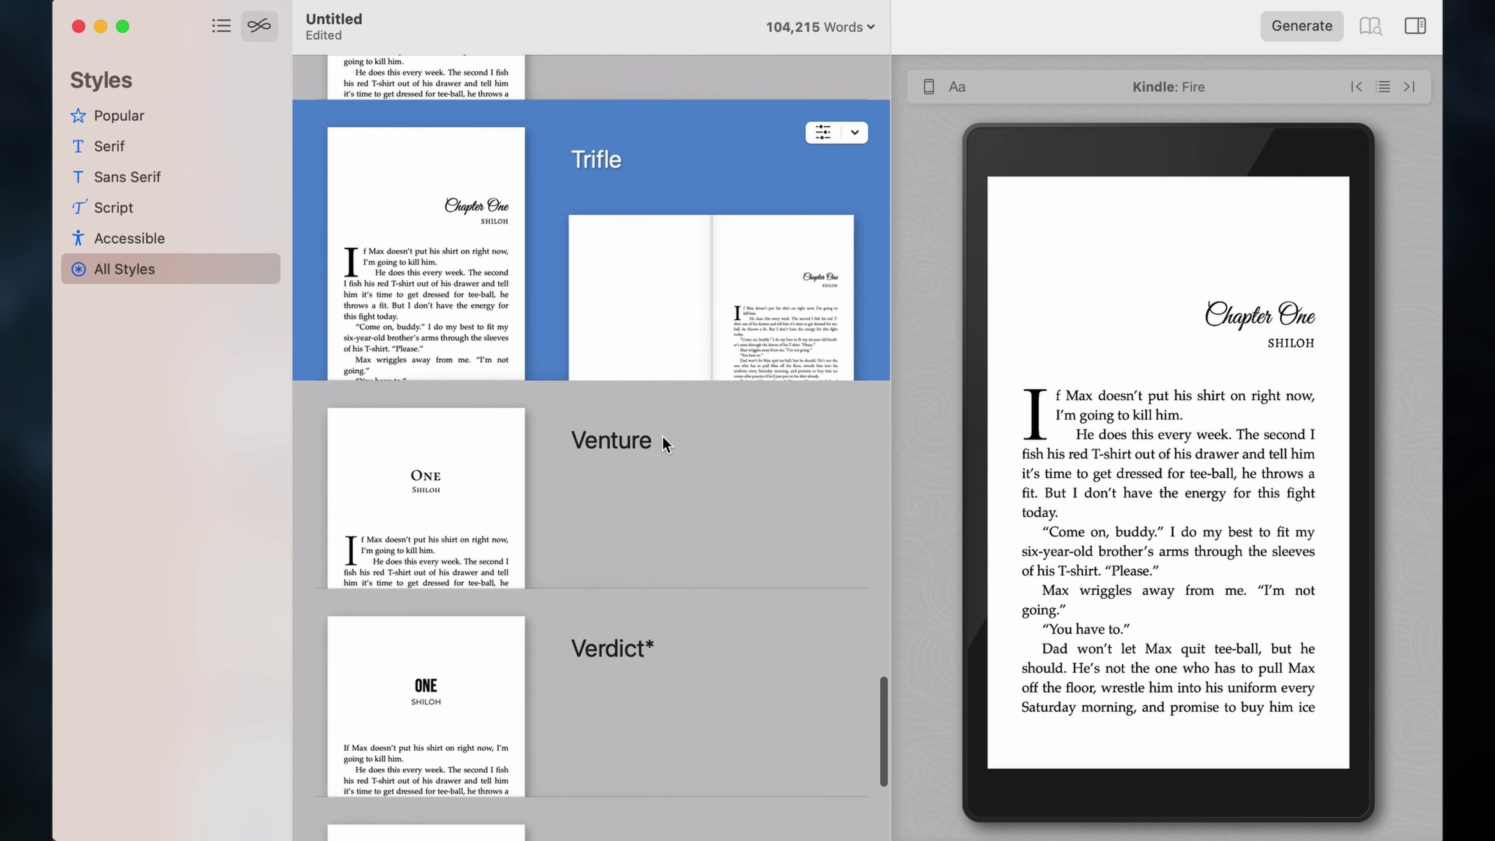
{"action": "left_click", "coordinate": [662, 436]}
{"action": "scroll", "coordinate": [681, 524], "scroll_direction": "down", "scroll_amount": 3}
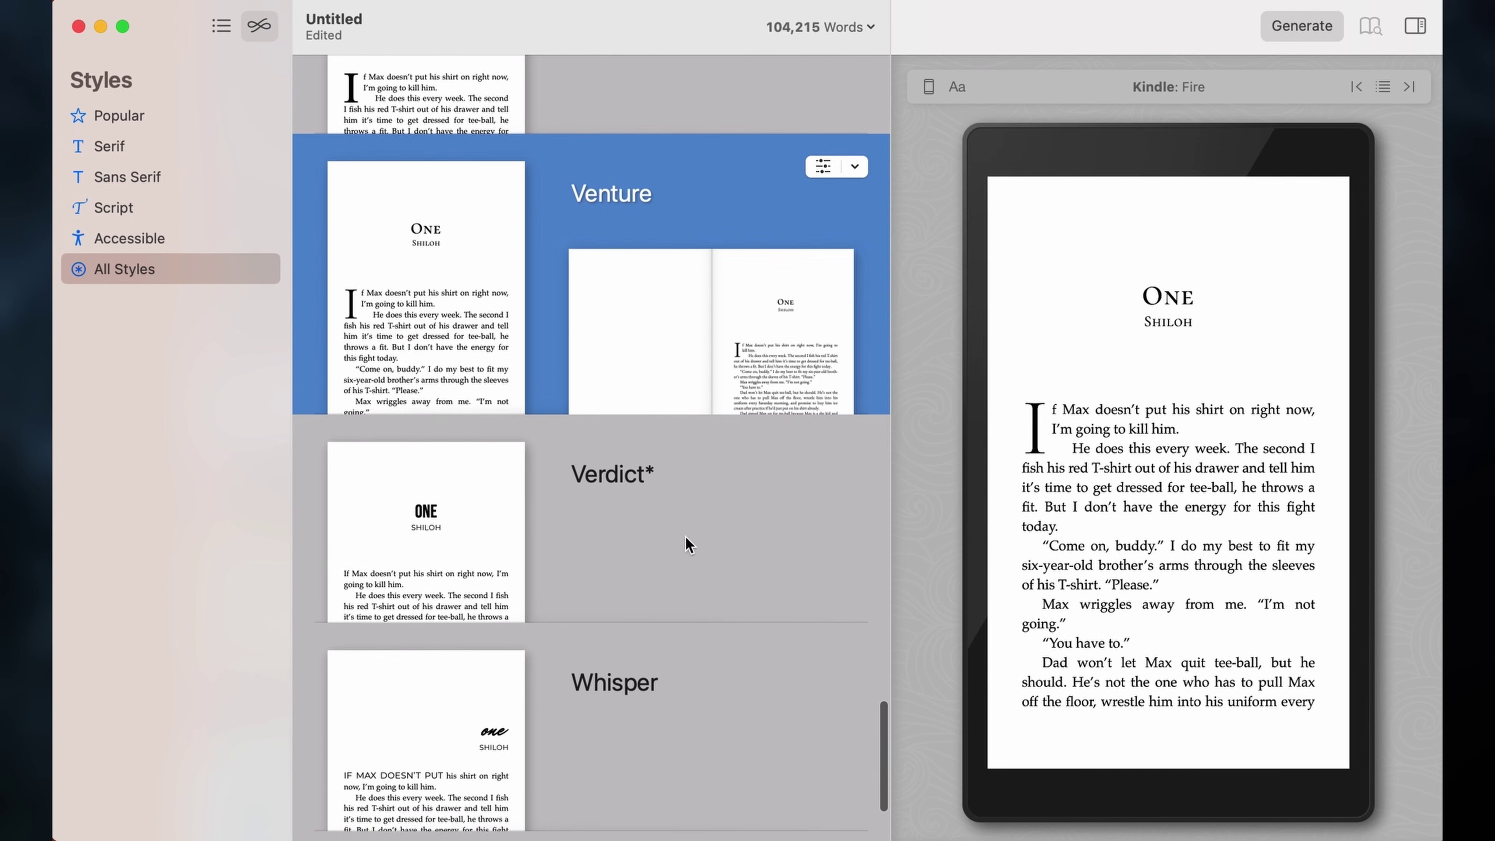
{"action": "left_click", "coordinate": [693, 559]}
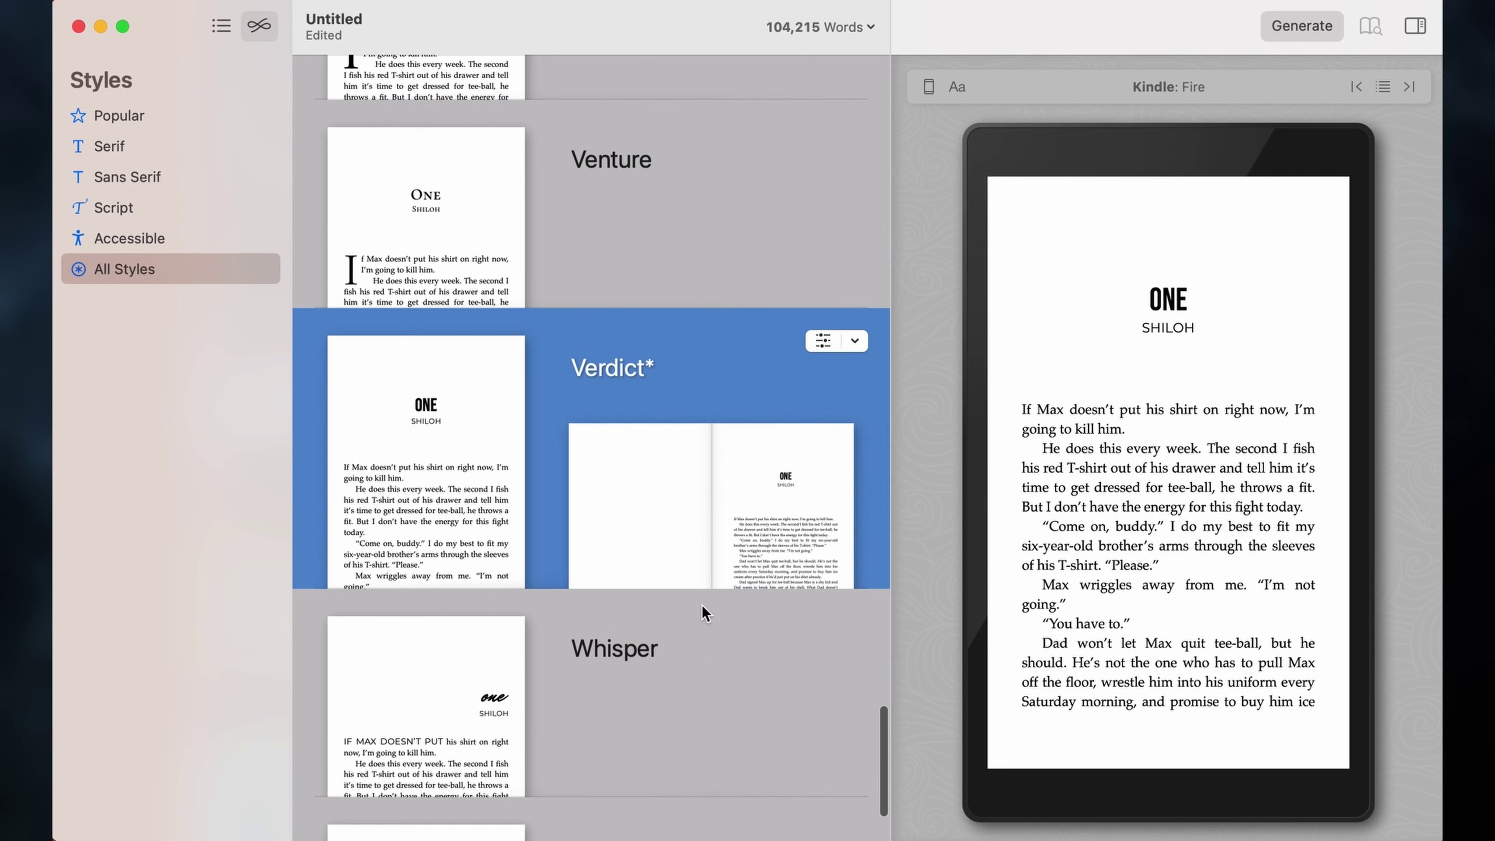
{"action": "left_click", "coordinate": [692, 720]}
{"action": "left_click", "coordinate": [708, 702]}
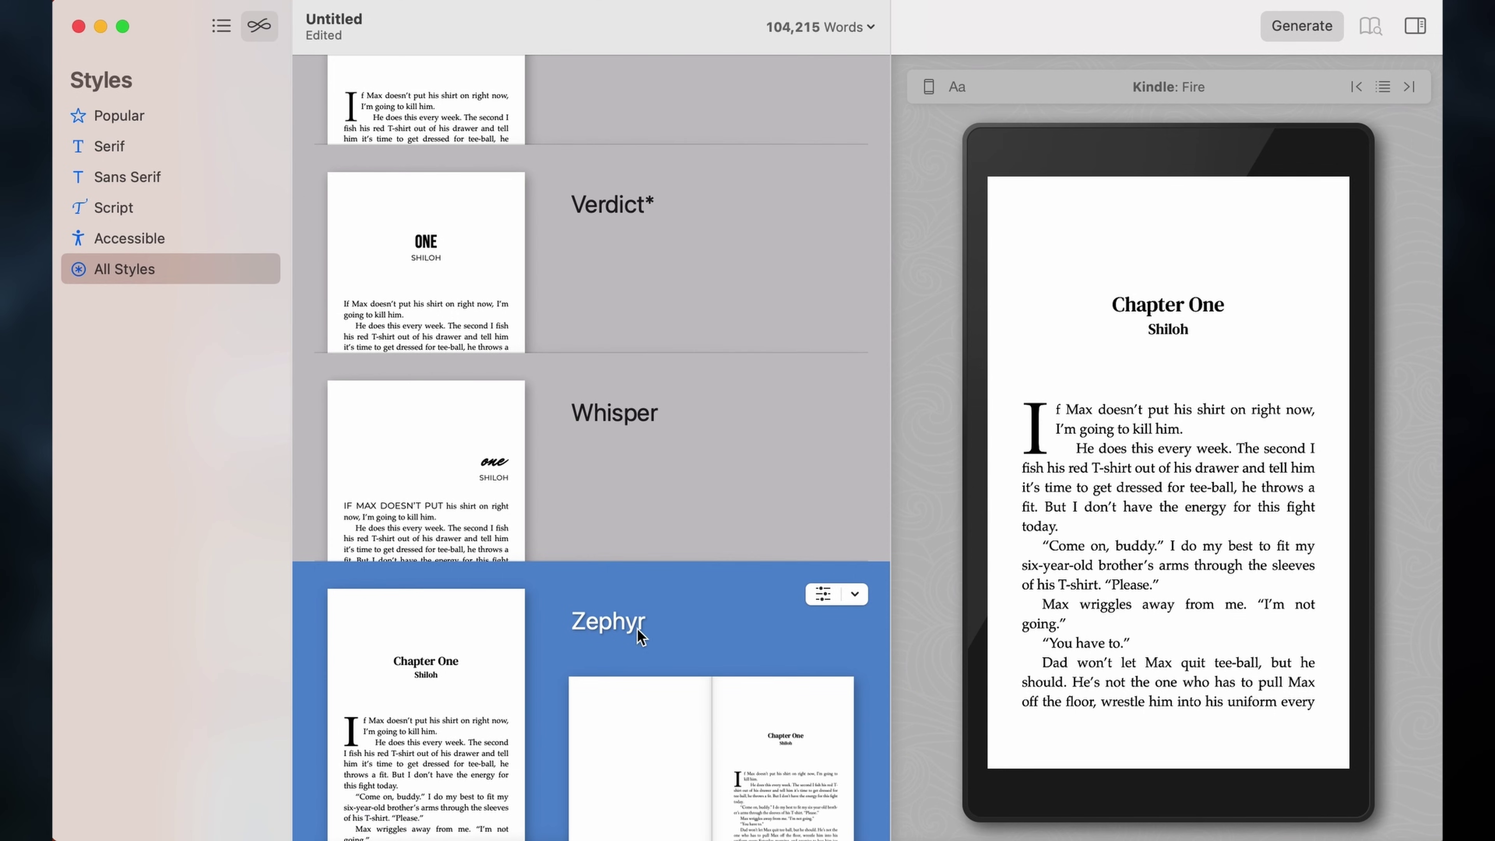
- In the book contents, delete Chapter 1's subtitle and replace the chapter title with the narrator's name from that subtitle
{"action": "key", "text": "super+1"}
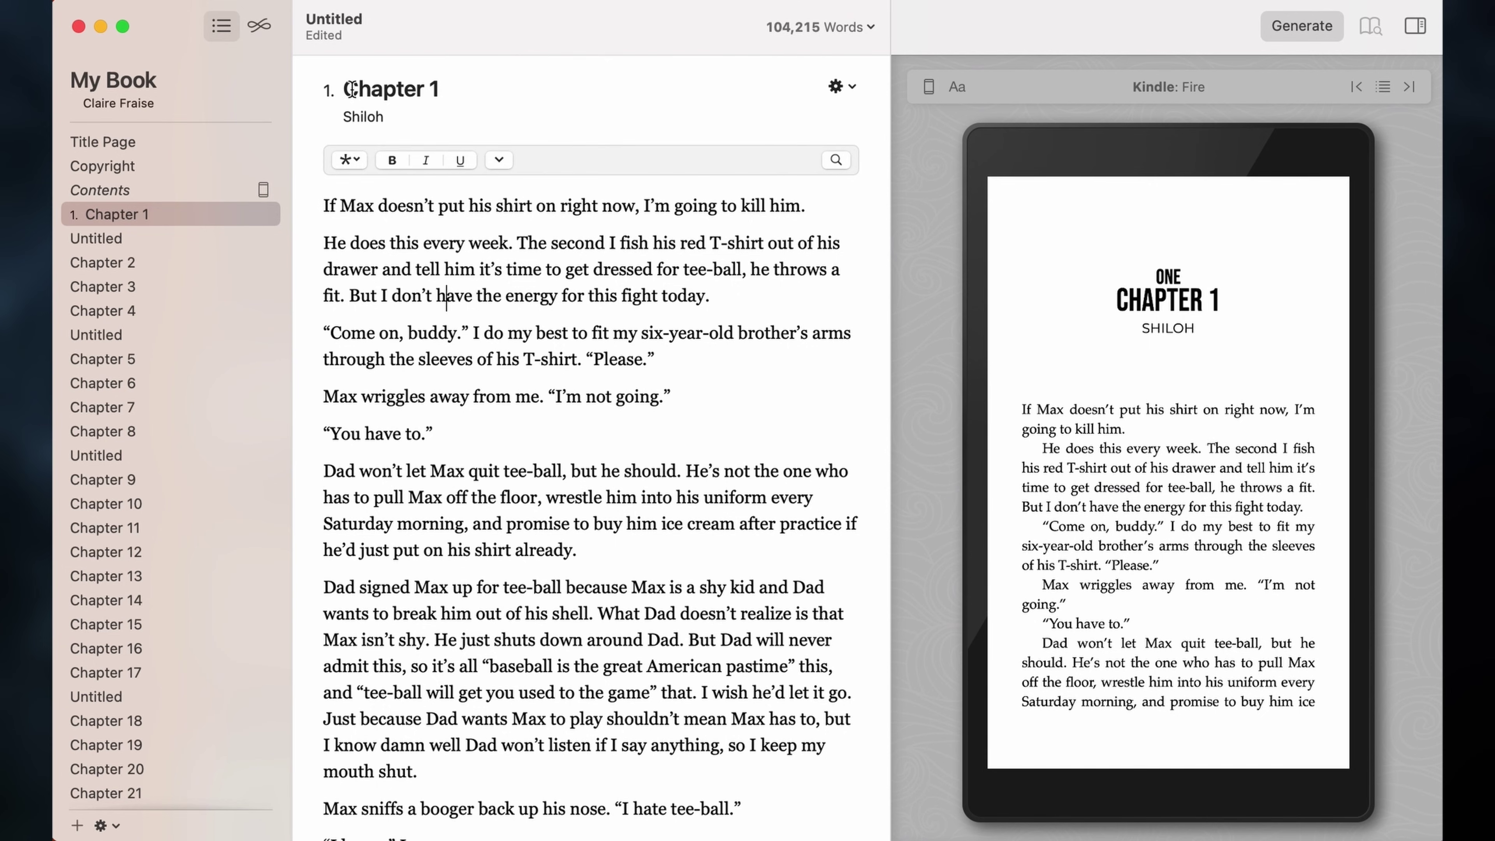
{"action": "left_click", "coordinate": [389, 118]}
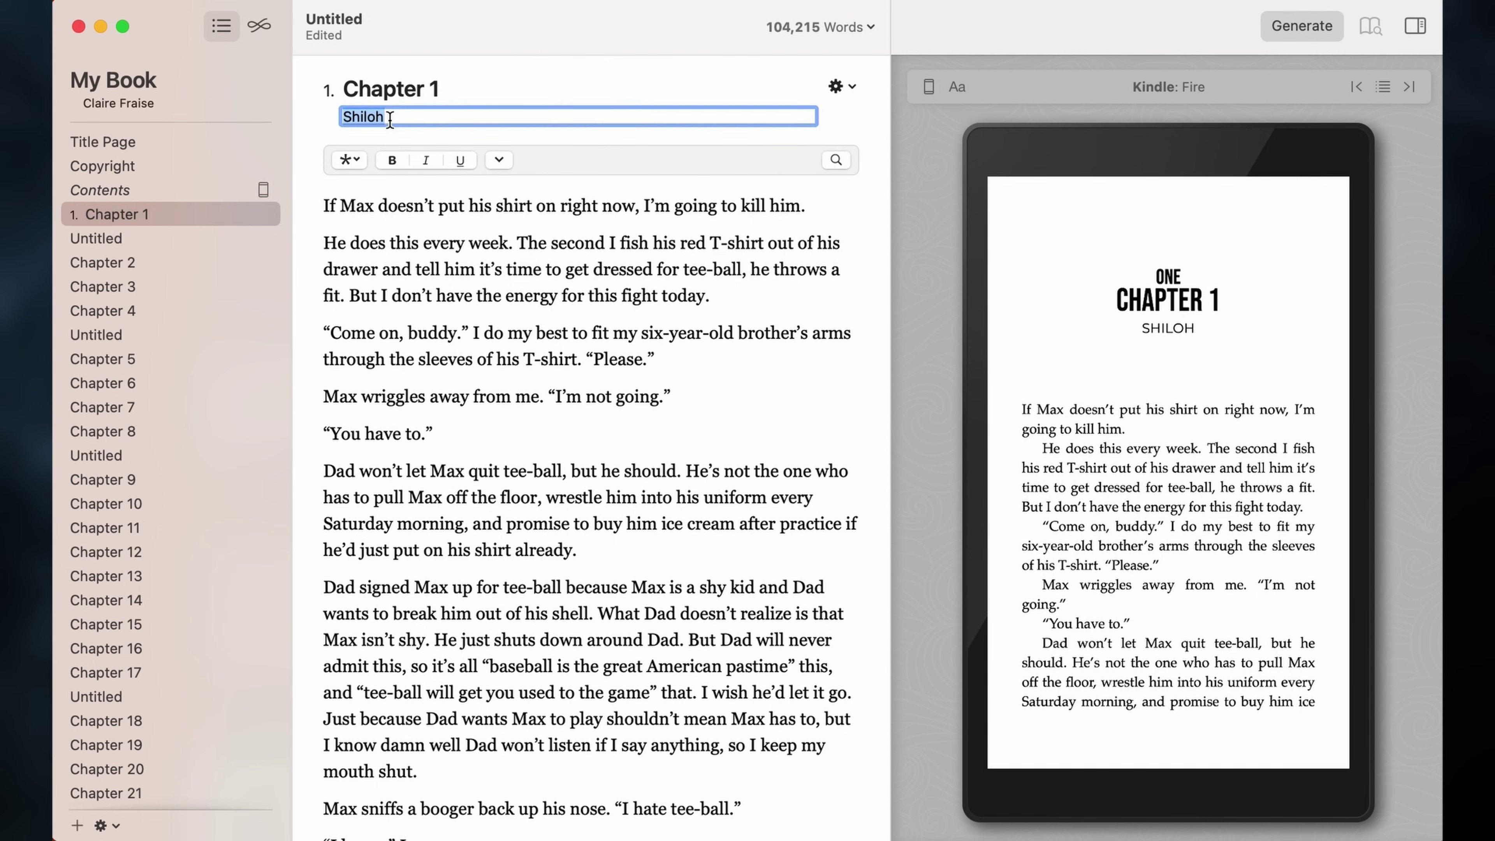
{"action": "key", "text": "BackSpace"}
{"action": "left_click", "coordinate": [399, 90]}
{"action": "type", "text": "Shilo"}
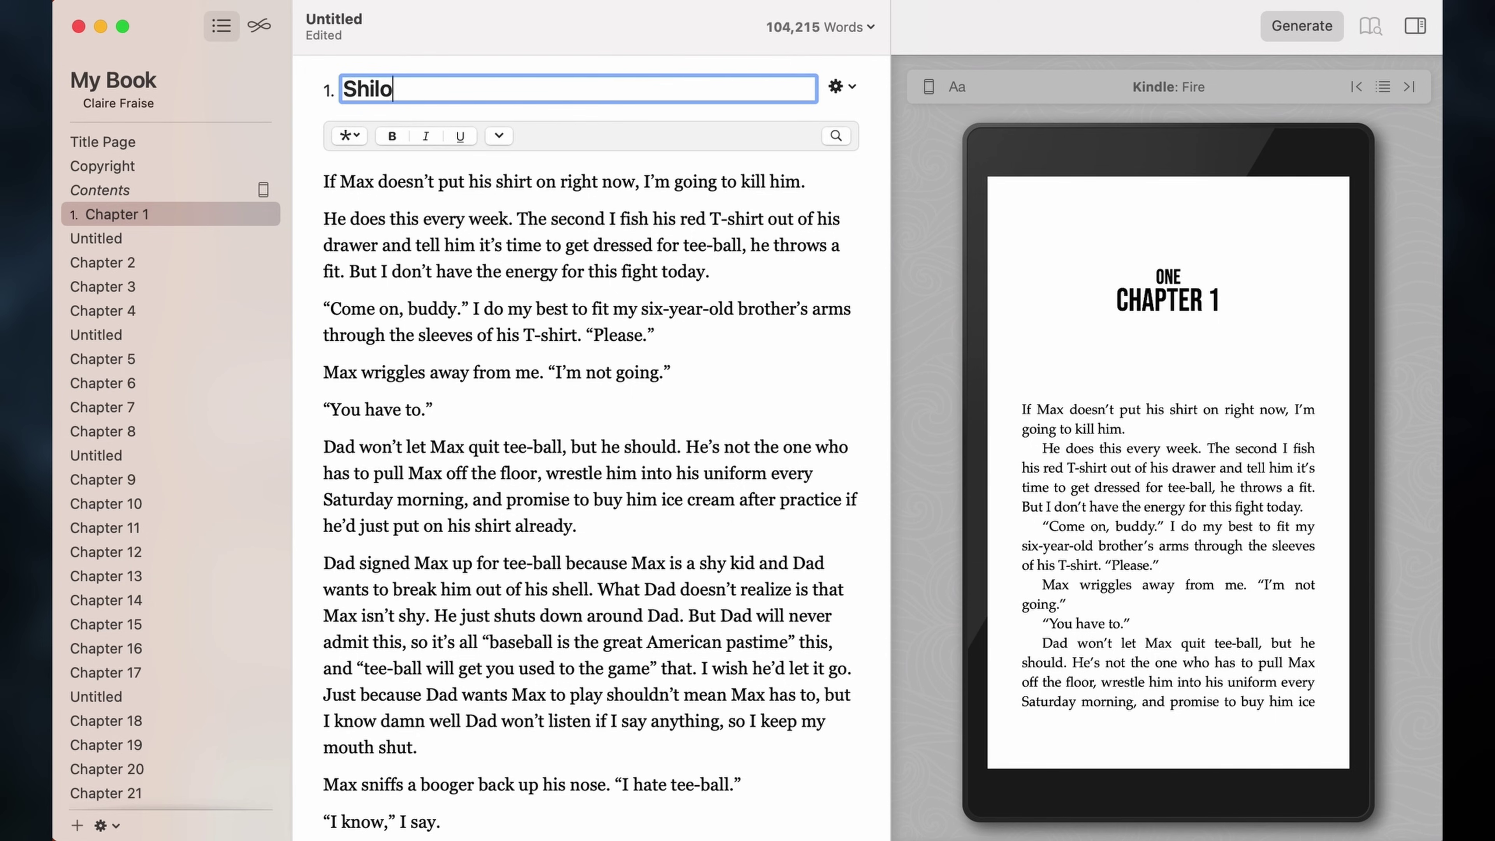
{"action": "type", "text": "h"}
{"action": "key", "text": "Return"}
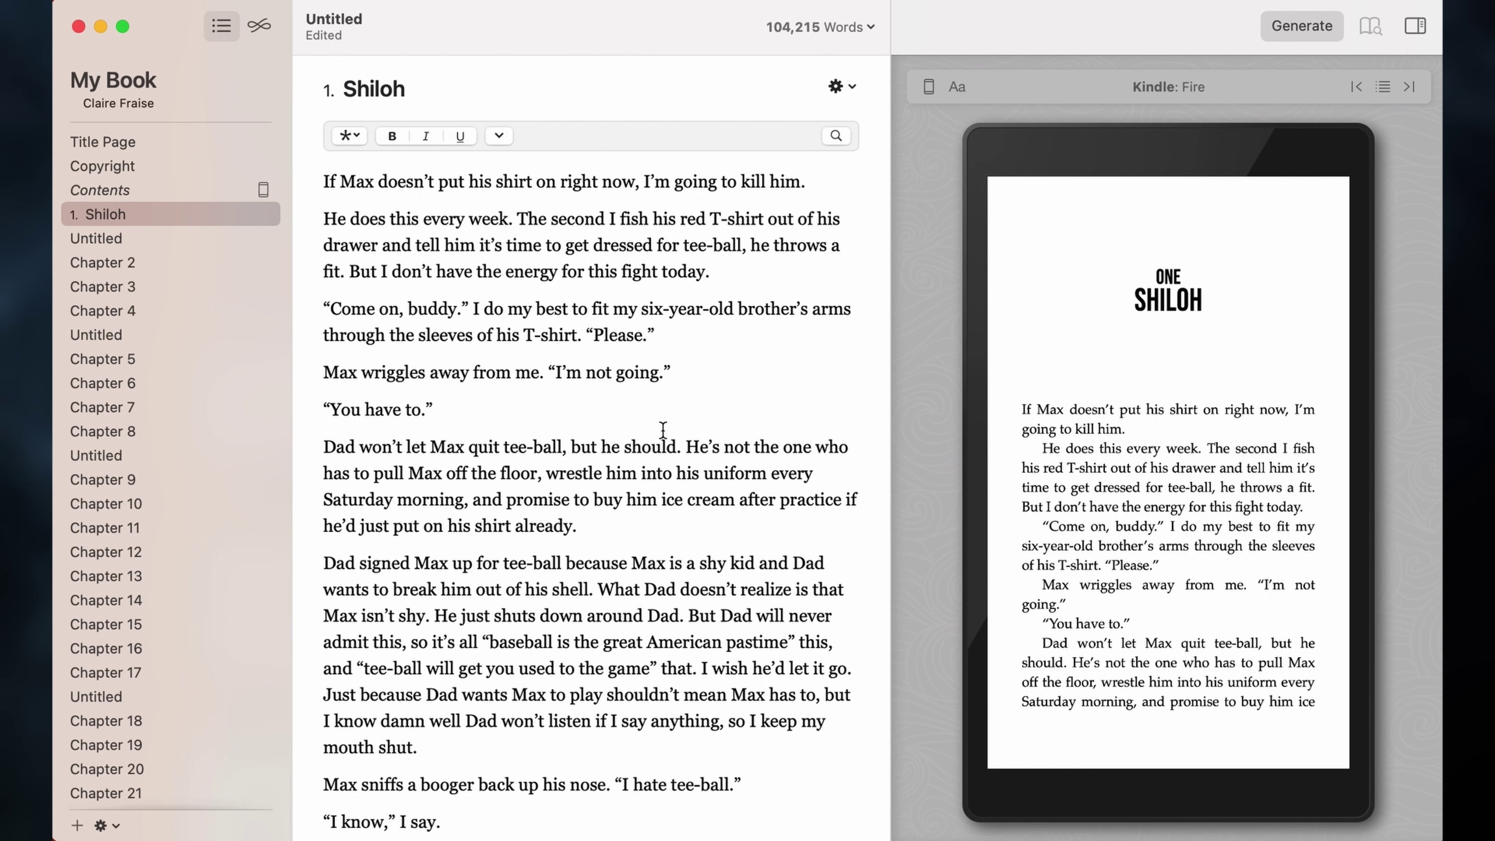
- Page through the first chapter in the Kindle Fire preview to examine its body text and ornamental break
{"action": "left_click", "coordinate": [512, 337]}
{"action": "left_click", "coordinate": [1367, 474]}
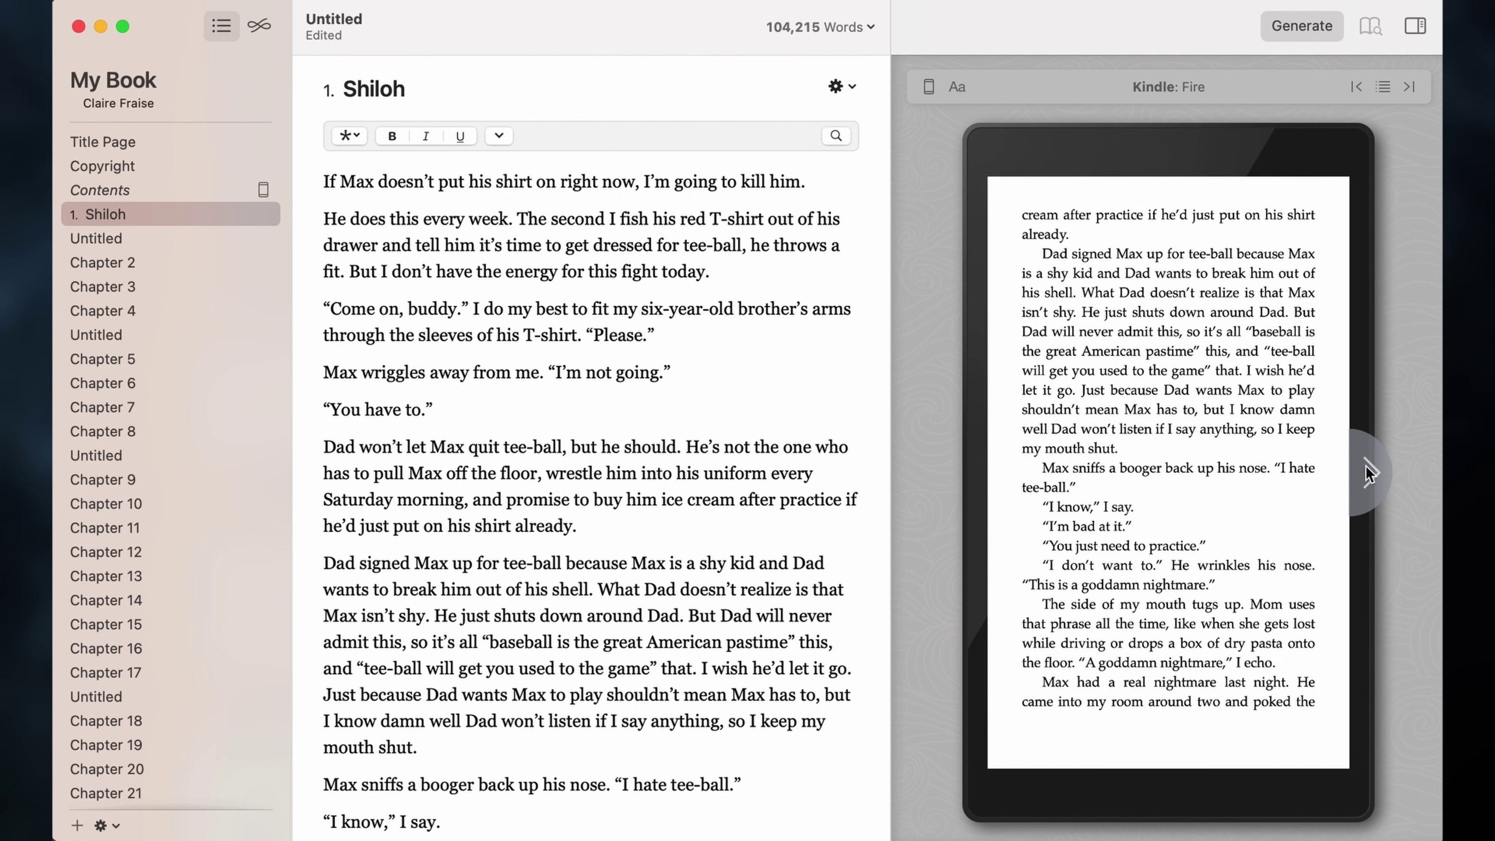
{"action": "left_click", "coordinate": [1367, 474]}
{"action": "left_click", "coordinate": [1368, 474]}
{"action": "left_click", "coordinate": [1367, 475]}
{"action": "left_click", "coordinate": [1368, 474]}
{"action": "left_click", "coordinate": [1368, 474]}
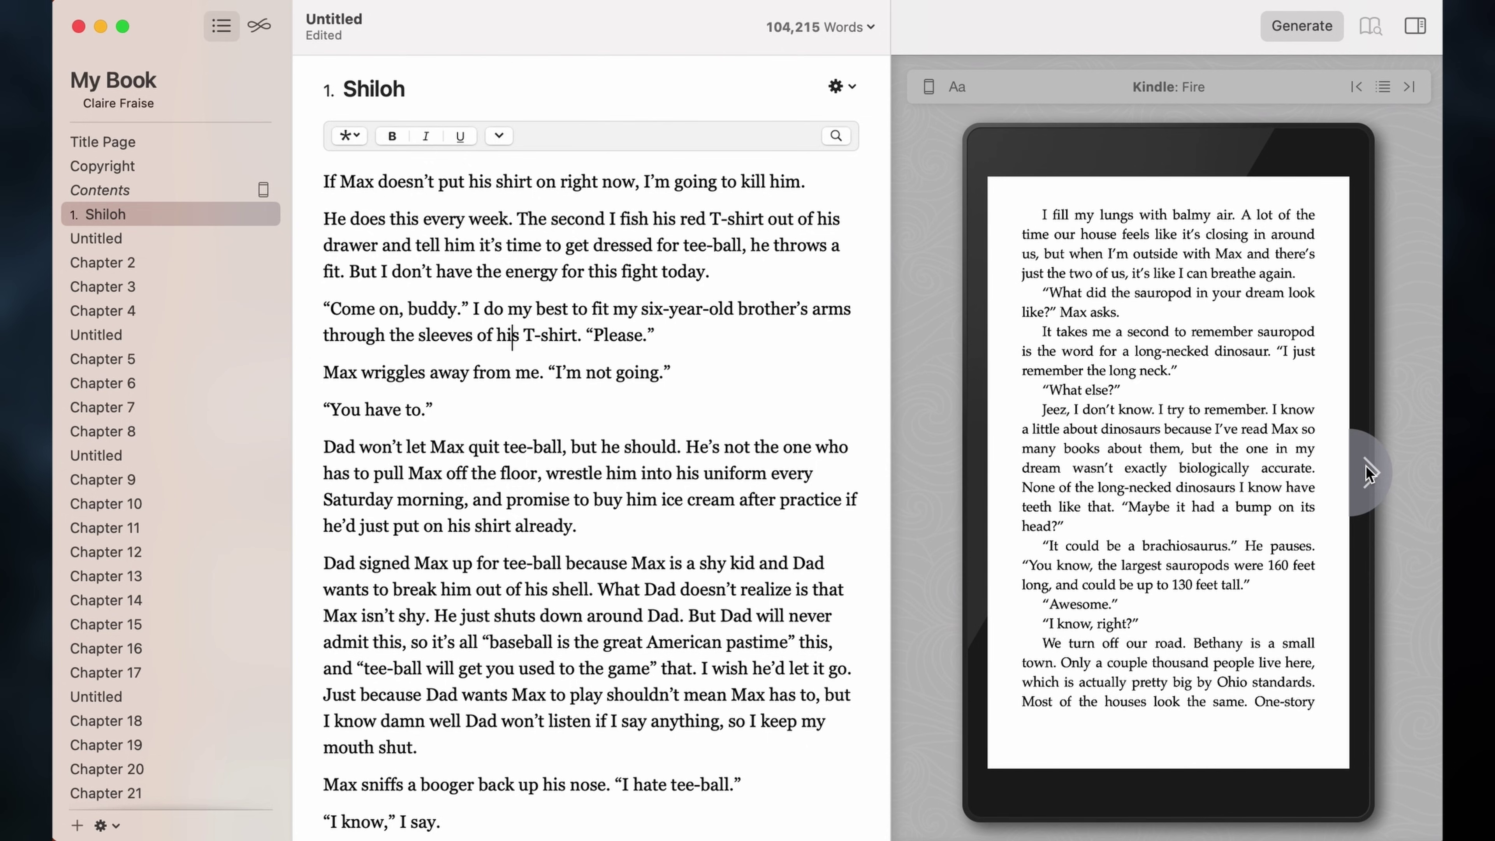
{"action": "left_click", "coordinate": [1367, 474]}
{"action": "left_click", "coordinate": [1367, 474]}
{"action": "left_click", "coordinate": [1367, 474]}
{"action": "left_click", "coordinate": [1367, 474]}
{"action": "left_click", "coordinate": [1368, 474]}
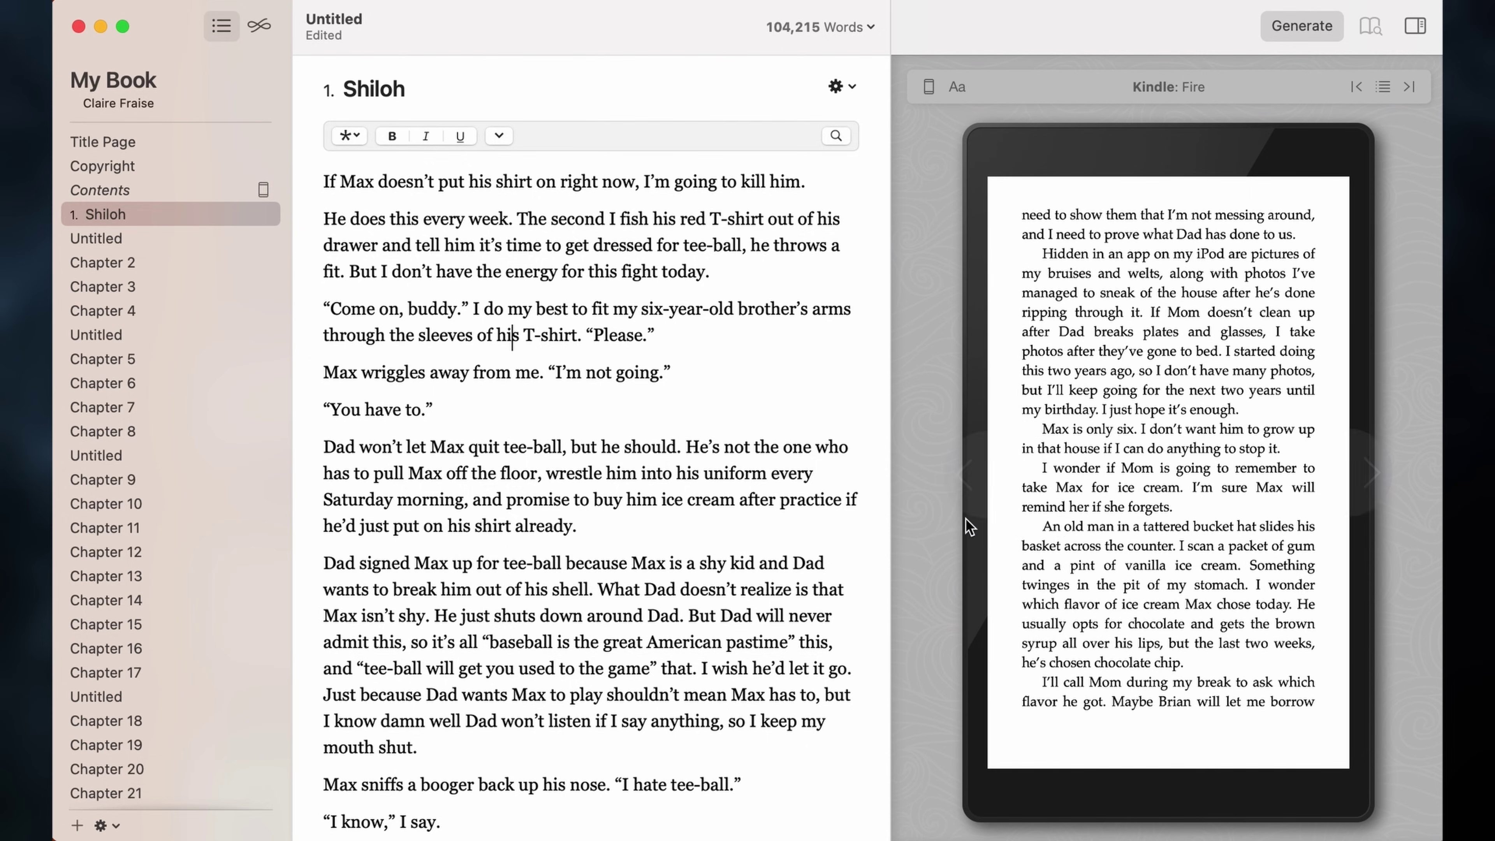
{"action": "left_click", "coordinate": [966, 476]}
- Review the Verdict style's options from Heading to Header and Footer, and set body paragraphs to be indicated with indentation
{"action": "left_click", "coordinate": [259, 25]}
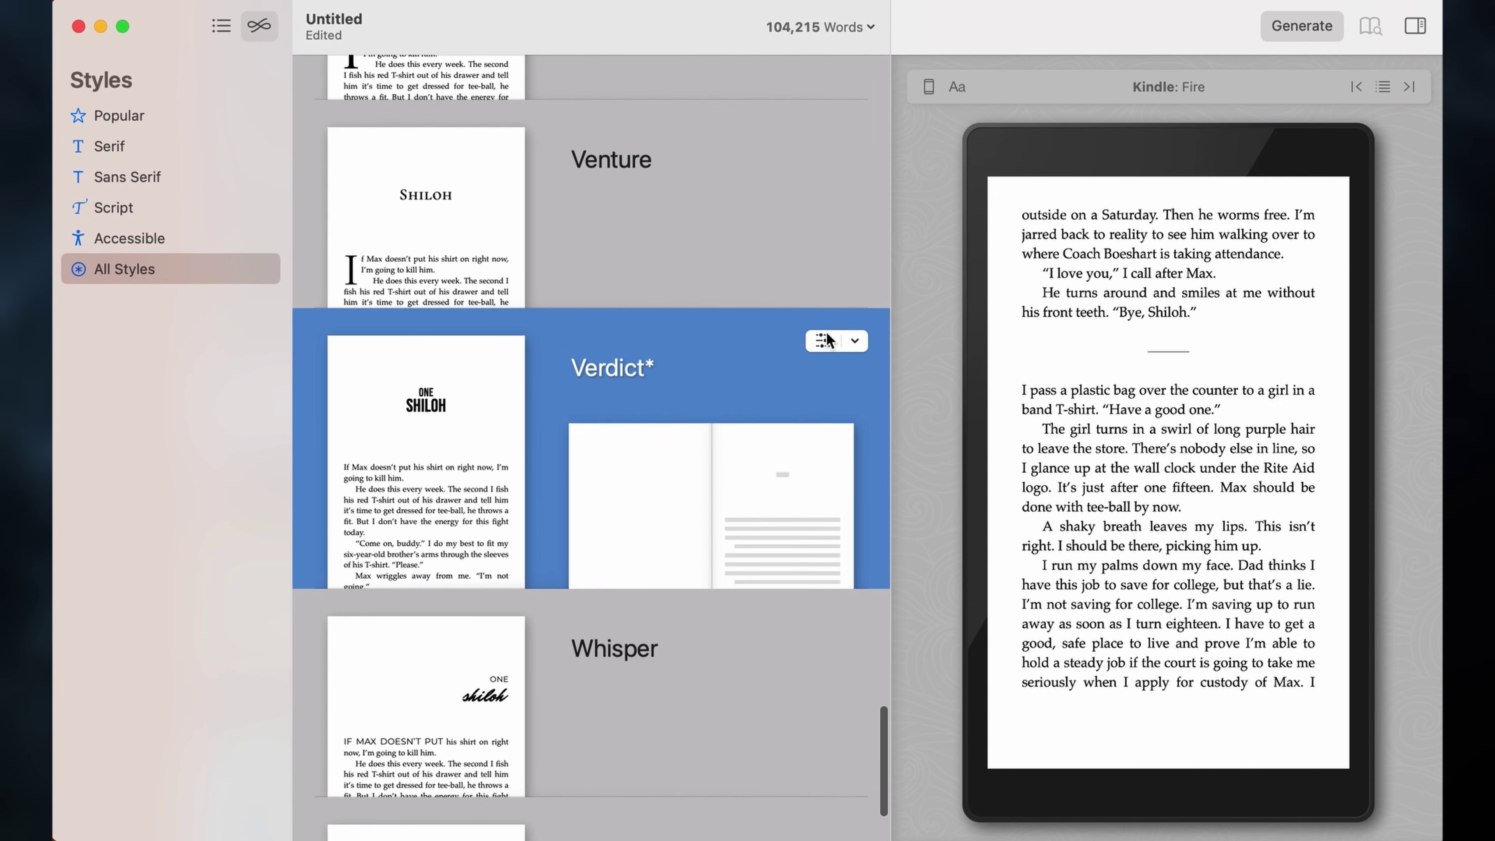
{"action": "left_click", "coordinate": [823, 340]}
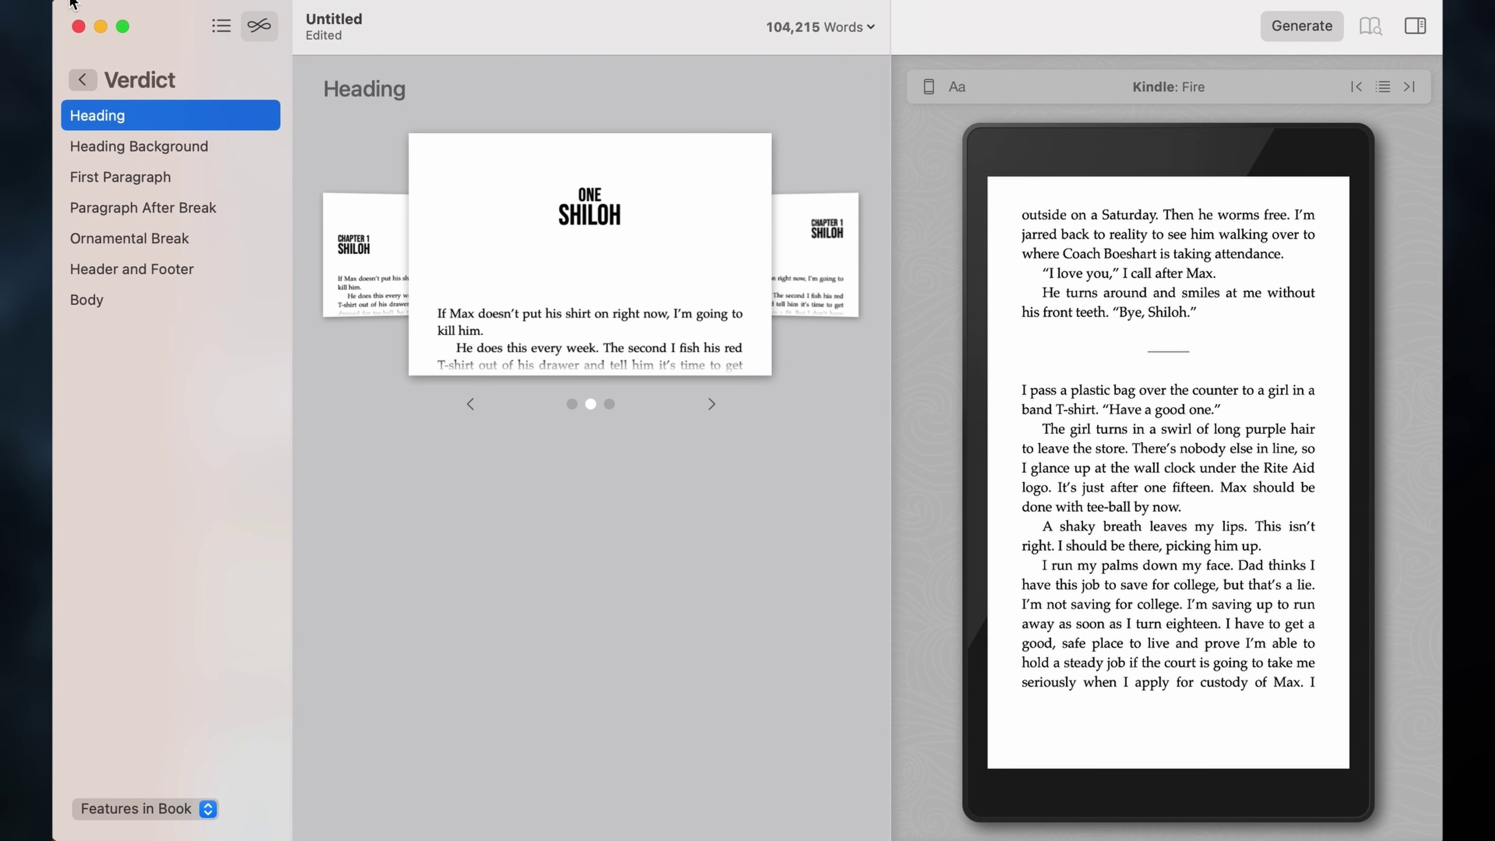
{"action": "left_click", "coordinate": [135, 155]}
{"action": "left_click", "coordinate": [213, 175]}
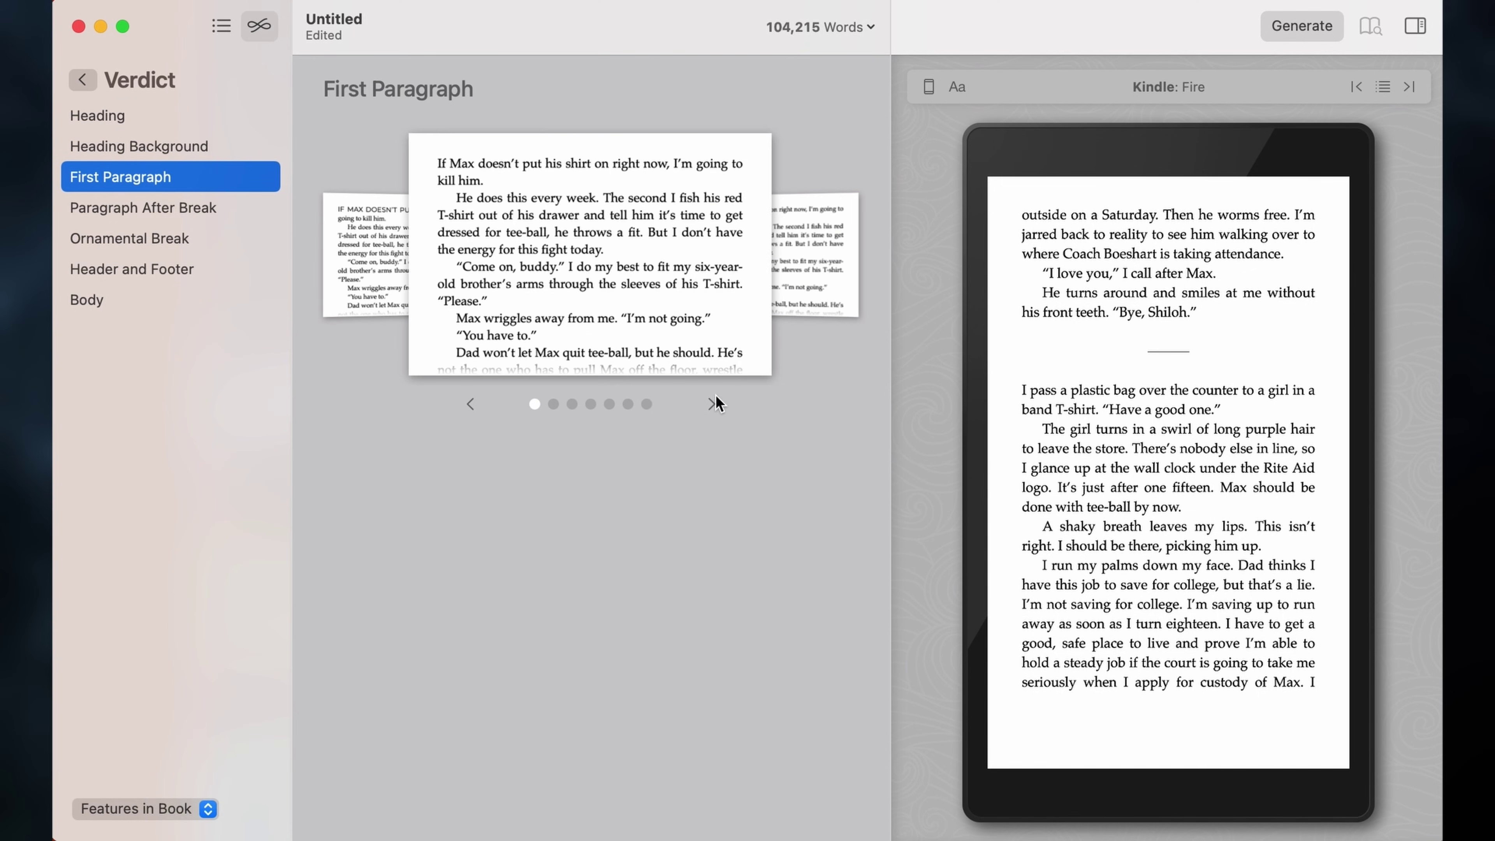
{"action": "left_click", "coordinate": [163, 213]}
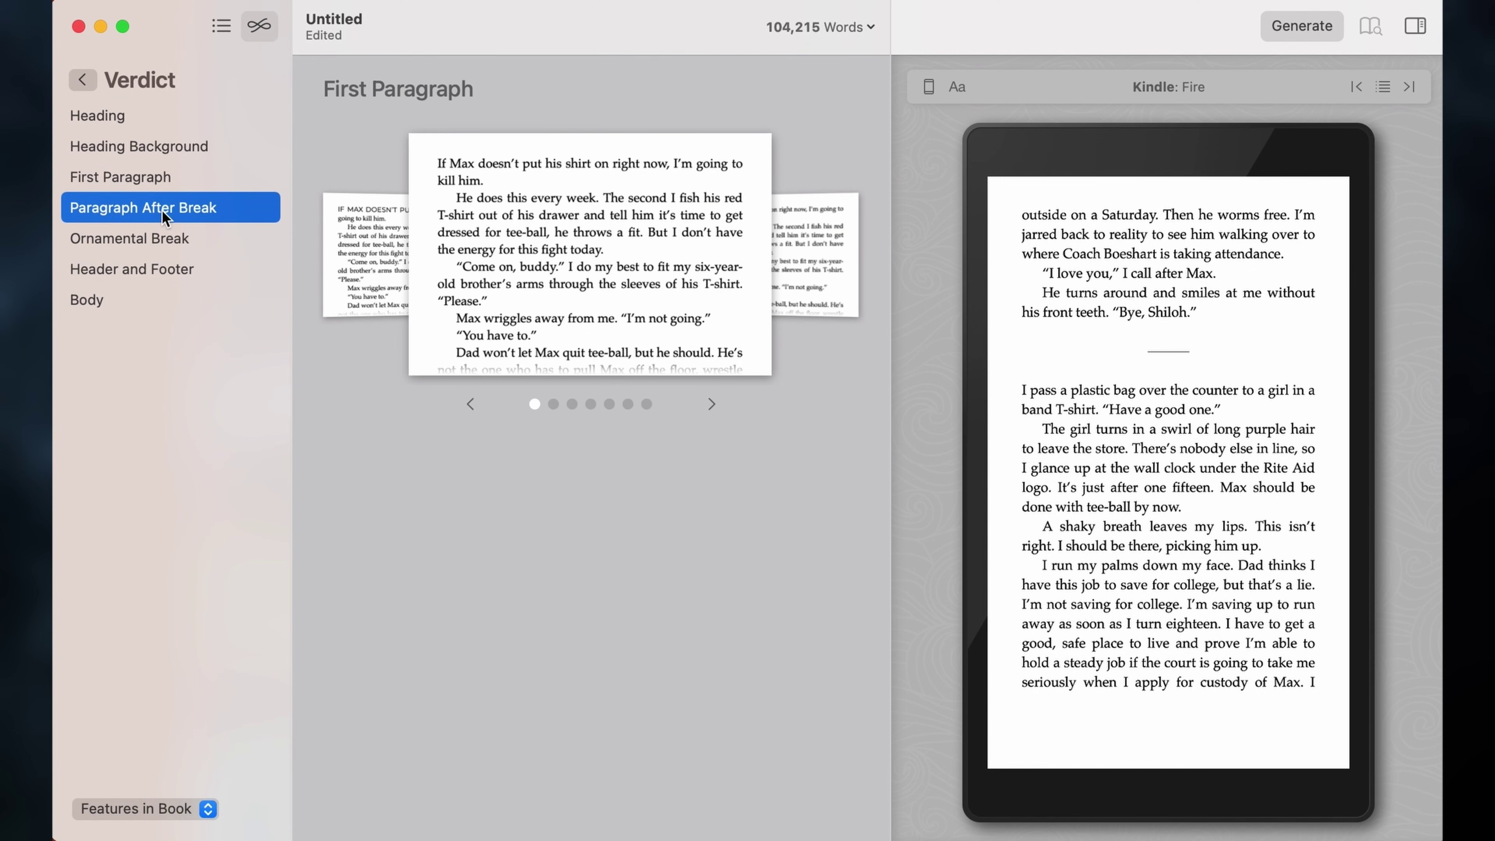
{"action": "left_click", "coordinate": [149, 235]}
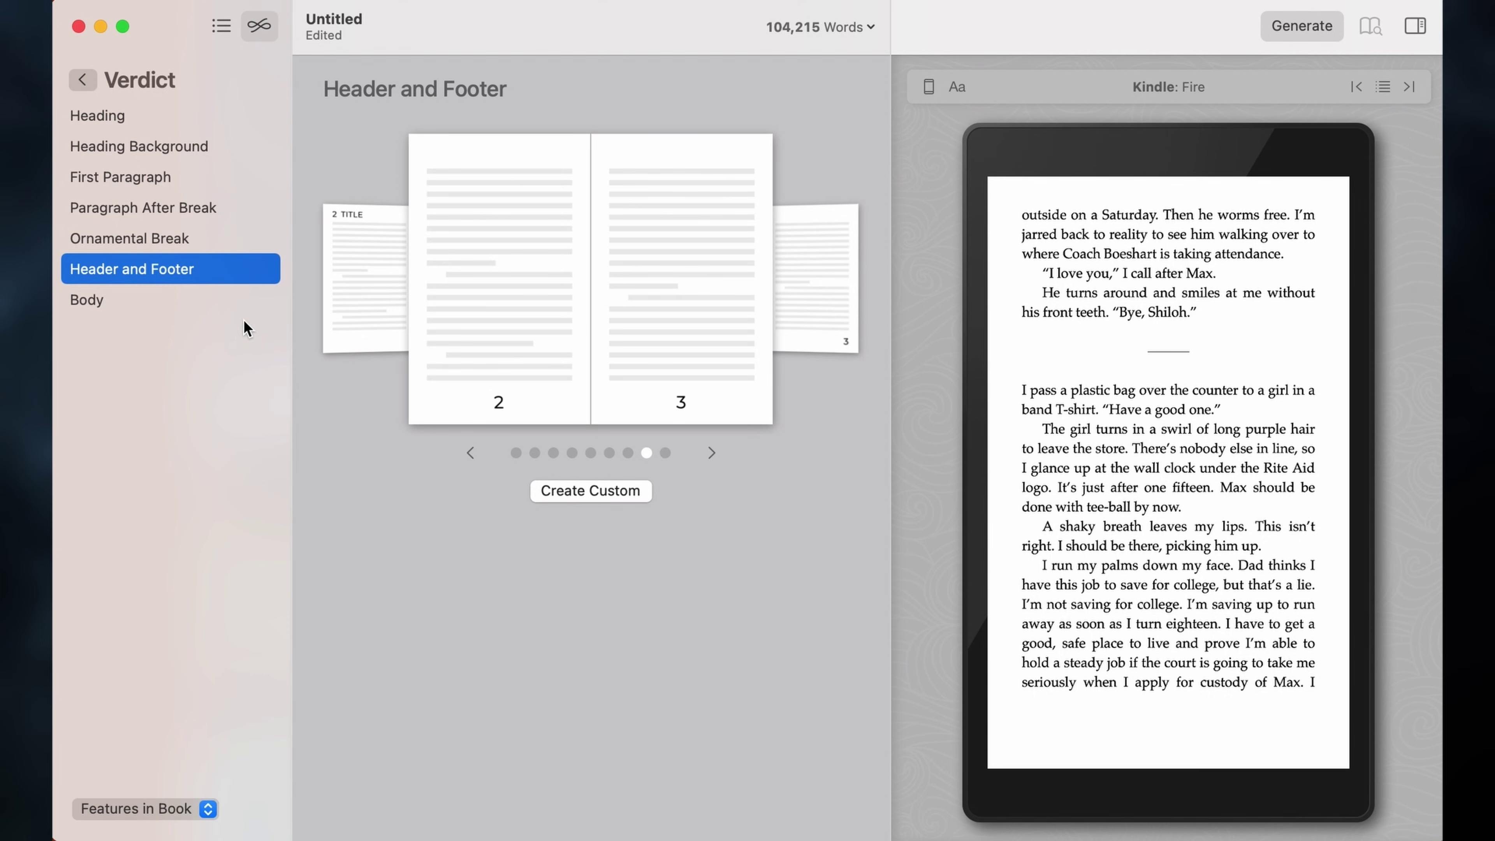
{"action": "left_click", "coordinate": [194, 306]}
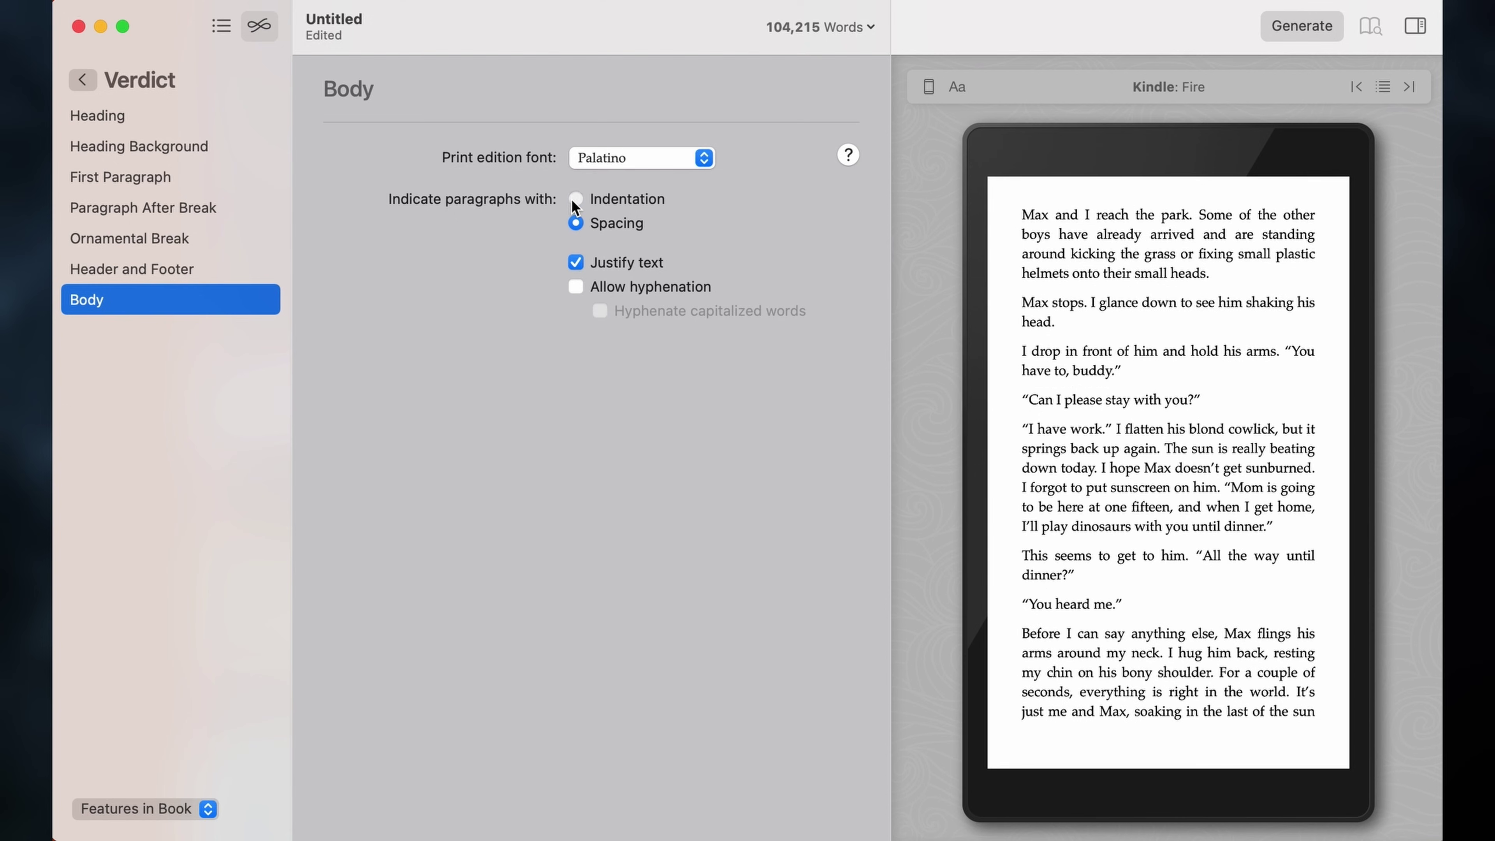
{"action": "left_click", "coordinate": [574, 200]}
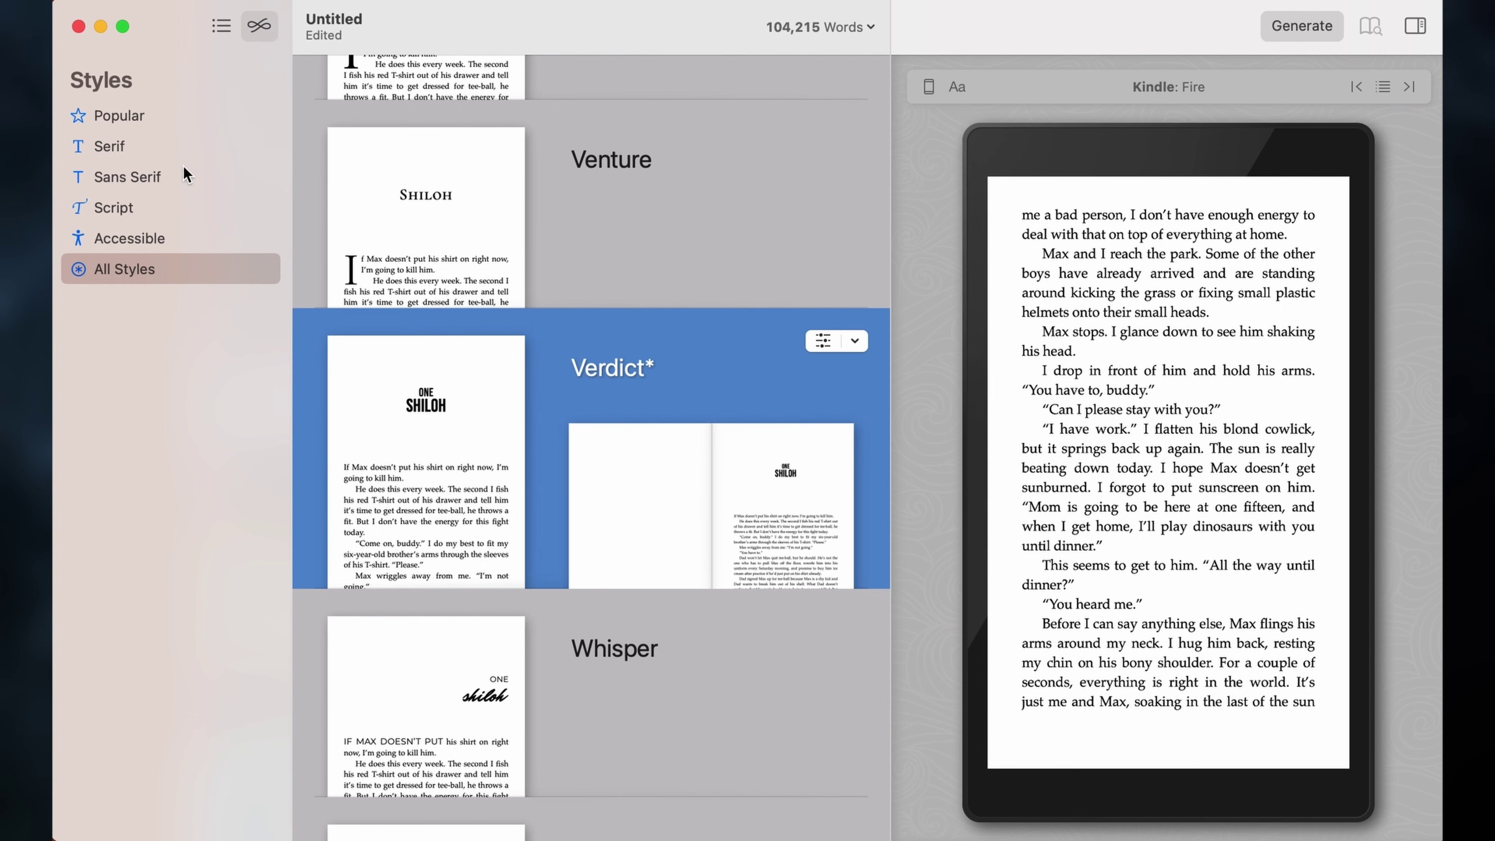
- Browse the Script, Sans Serif and Serif style categories and apply the Stardust style
{"action": "left_click", "coordinate": [168, 211]}
{"action": "left_click", "coordinate": [159, 181]}
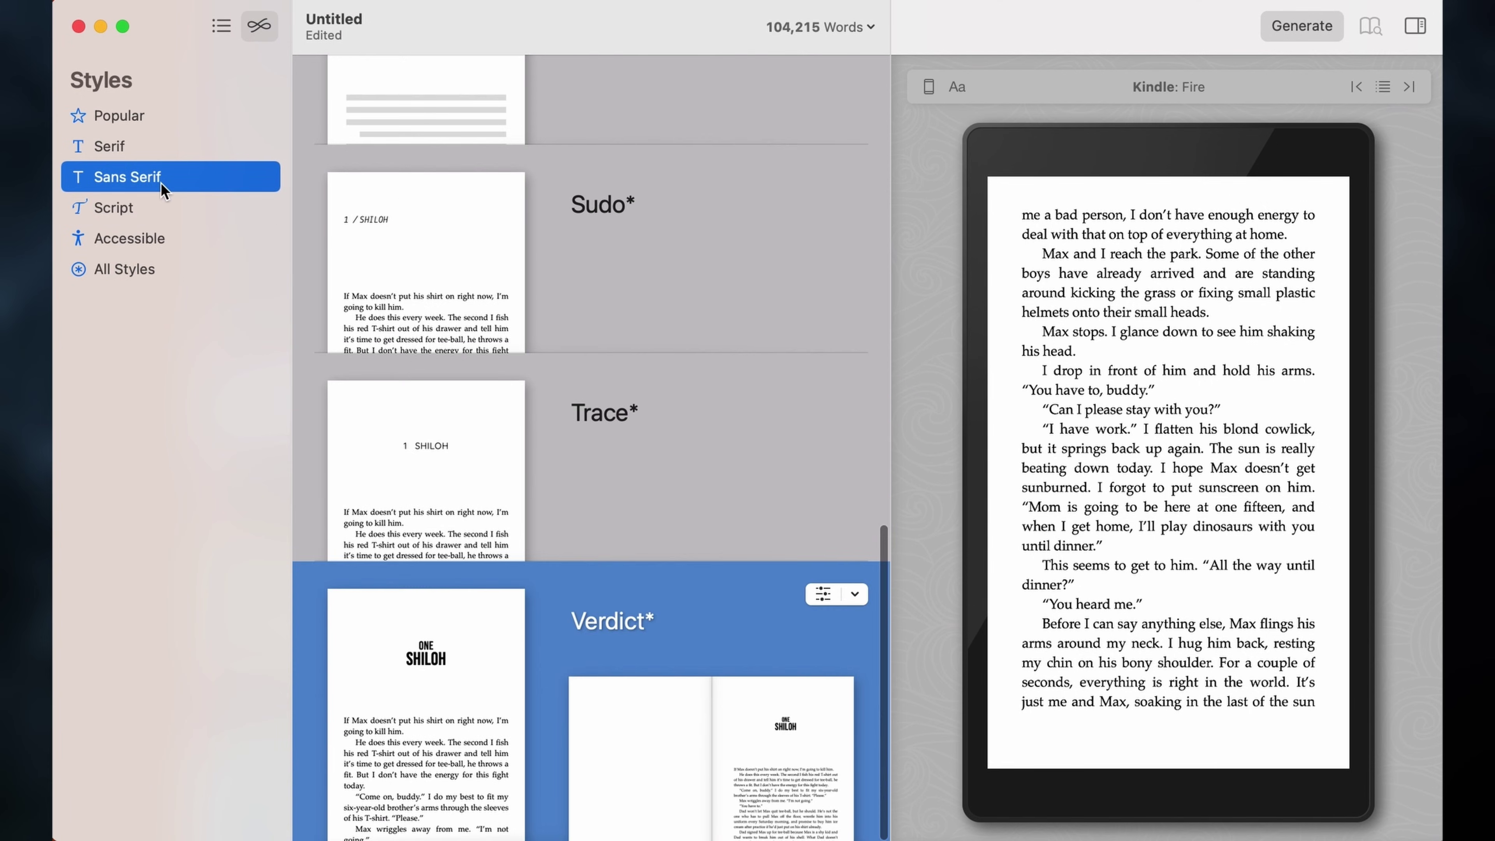
{"action": "left_click", "coordinate": [122, 149]}
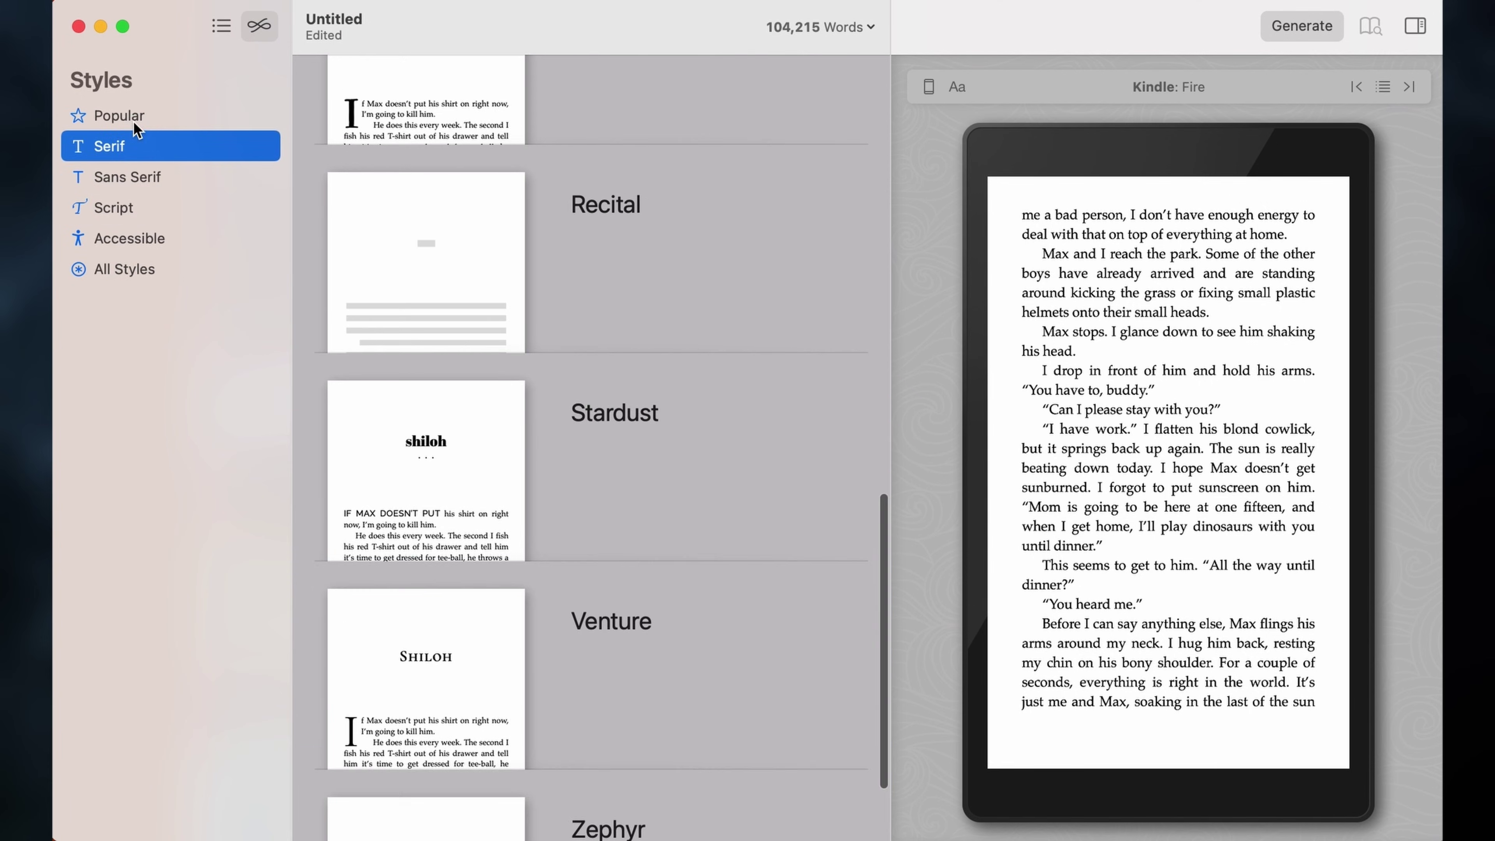
{"action": "left_click", "coordinate": [481, 489]}
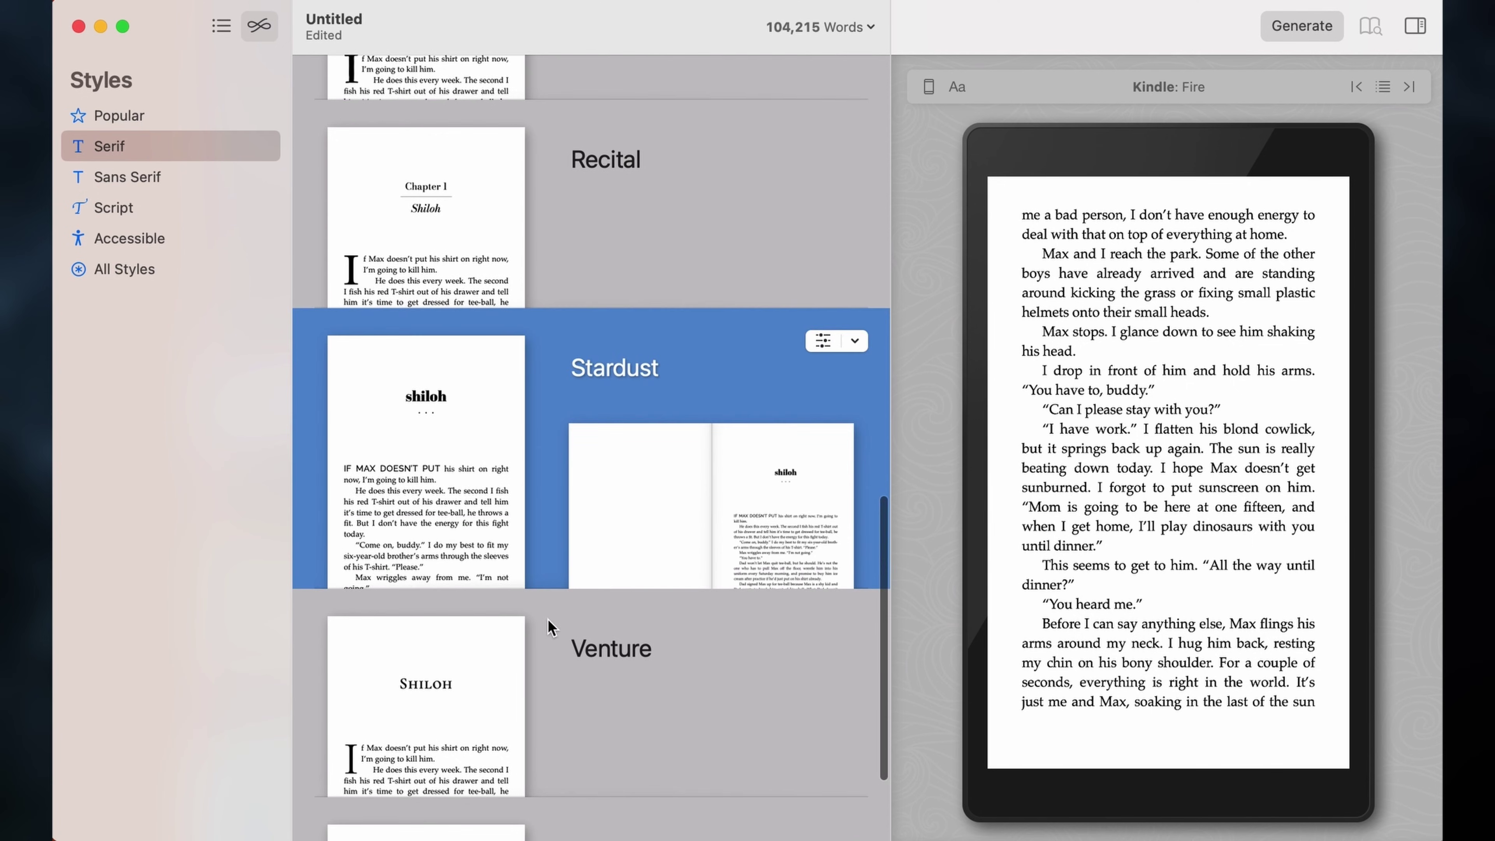
{"action": "scroll", "coordinate": [551, 620], "scroll_direction": "down", "scroll_amount": 3}
- Page back through the Kindle Fire preview to examine the first chapter and the table of contents in Stardust
{"action": "left_click", "coordinate": [965, 471]}
{"action": "left_click", "coordinate": [965, 471]}
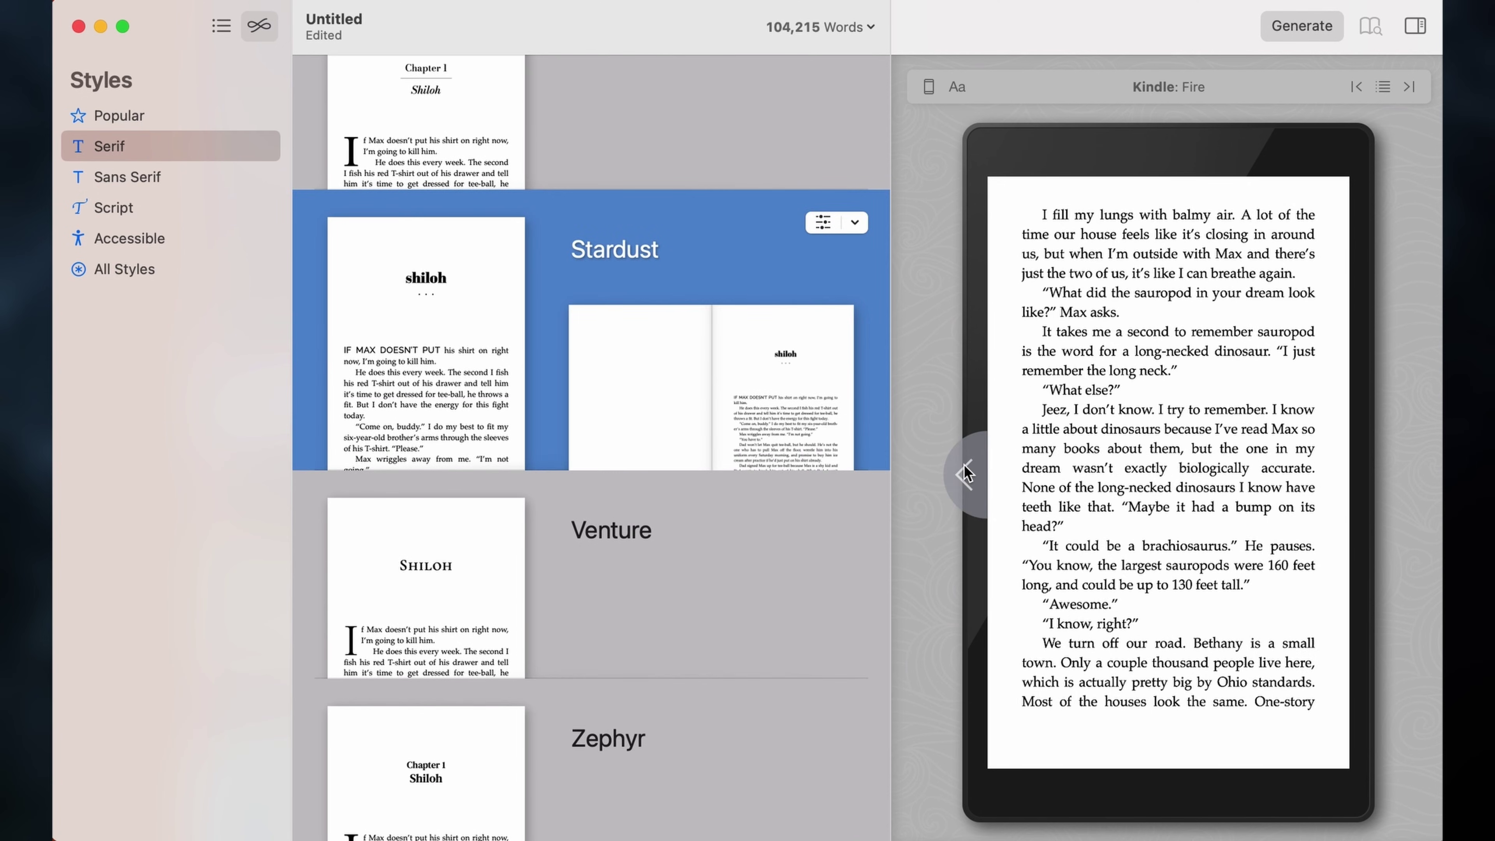
{"action": "left_click", "coordinate": [966, 473]}
{"action": "left_click", "coordinate": [965, 474]}
{"action": "left_click", "coordinate": [966, 474]}
{"action": "left_click", "coordinate": [965, 474]}
{"action": "left_click", "coordinate": [965, 474]}
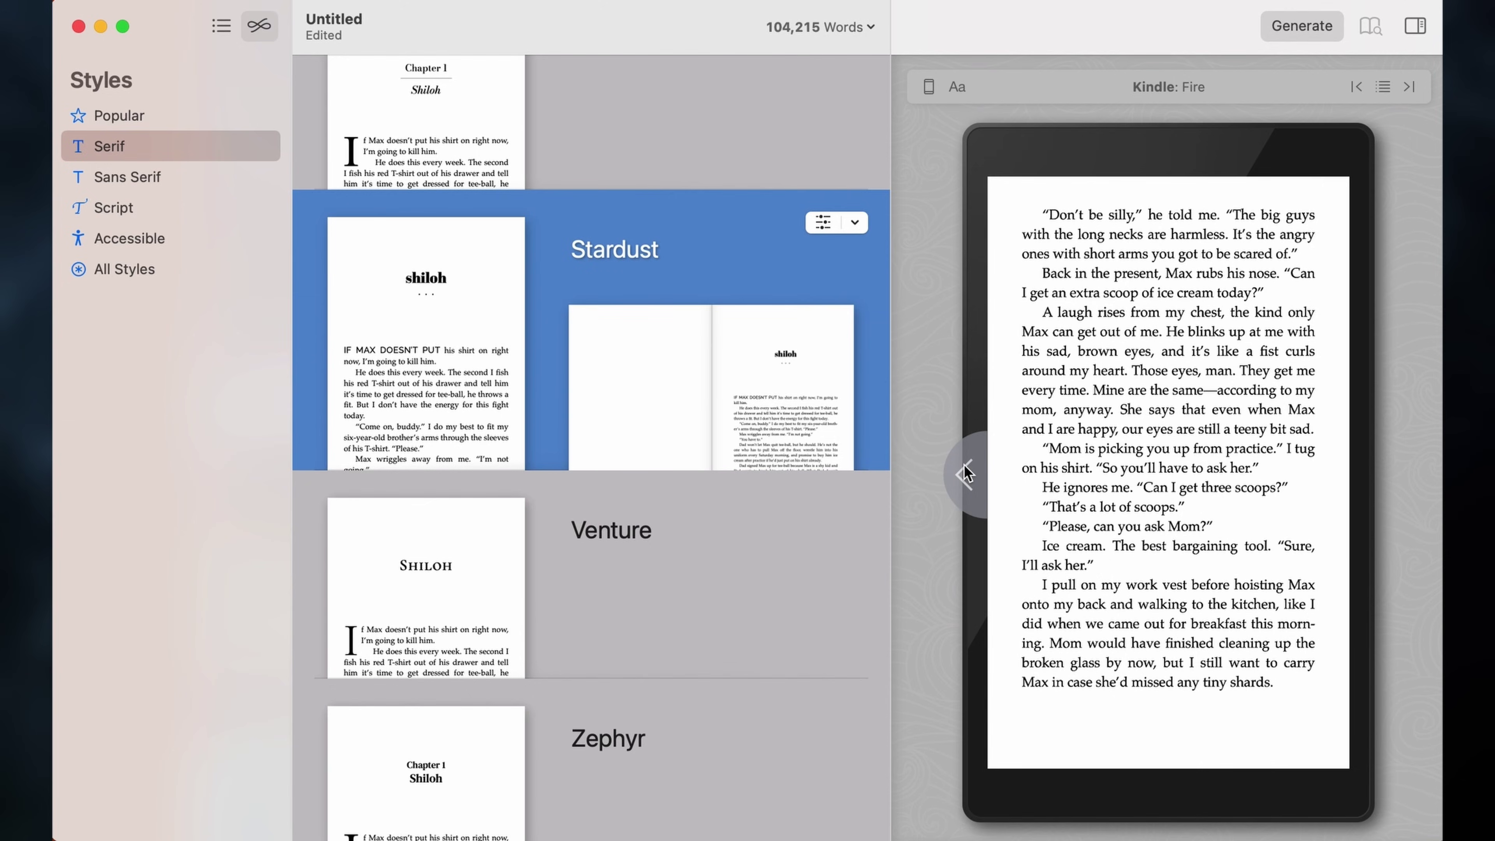
{"action": "left_click", "coordinate": [966, 474]}
{"action": "left_click", "coordinate": [965, 473]}
{"action": "left_click", "coordinate": [964, 469]}
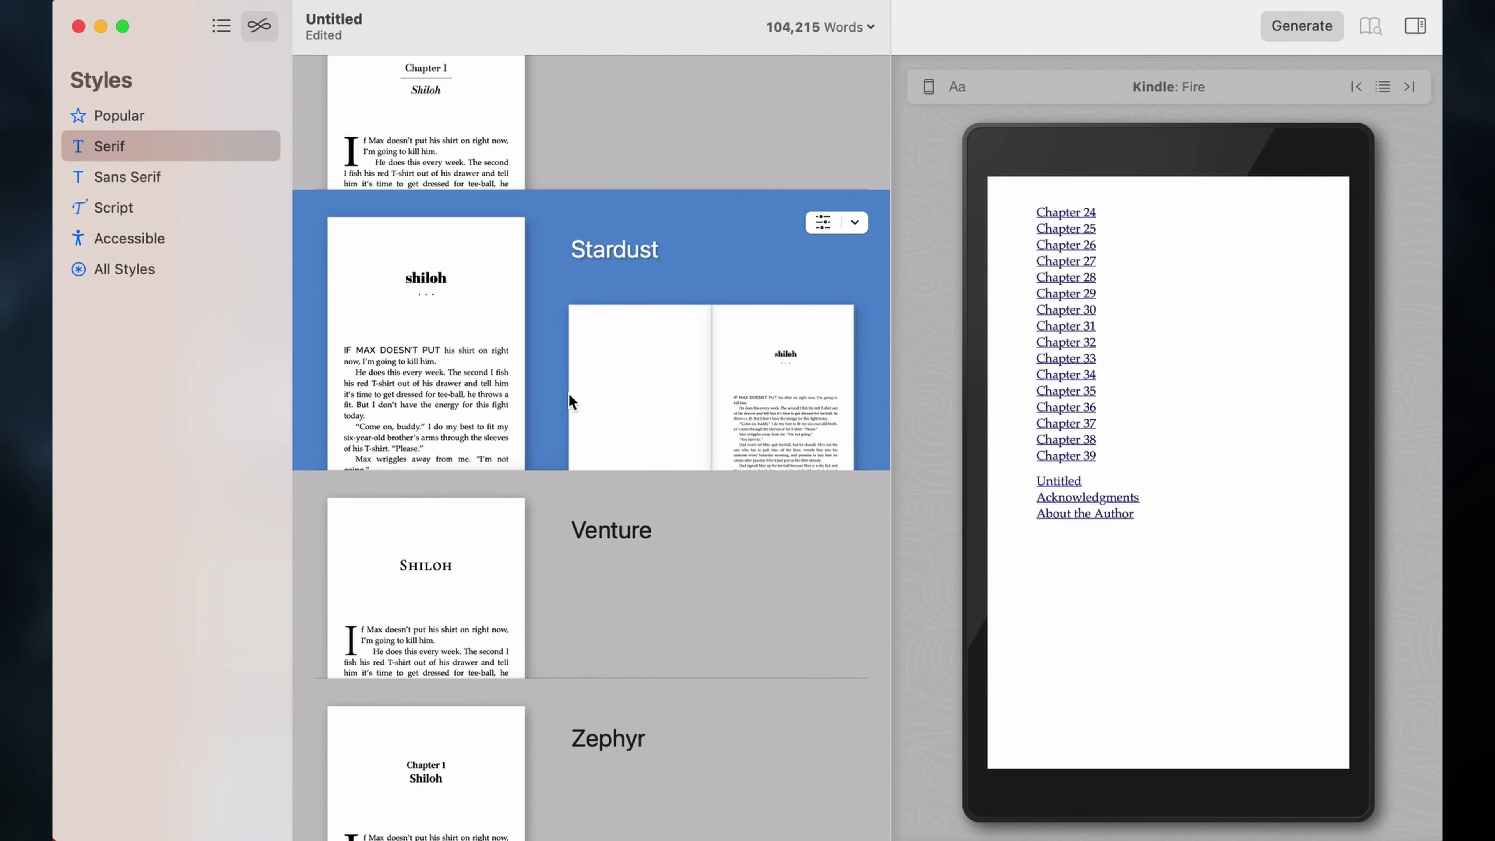
{"action": "left_click", "coordinate": [1378, 473]}
- Set the book's title to "They Stay" and its subtitle to "A Paranormal Ghost Thriller" in the title info
{"action": "left_click", "coordinate": [221, 25]}
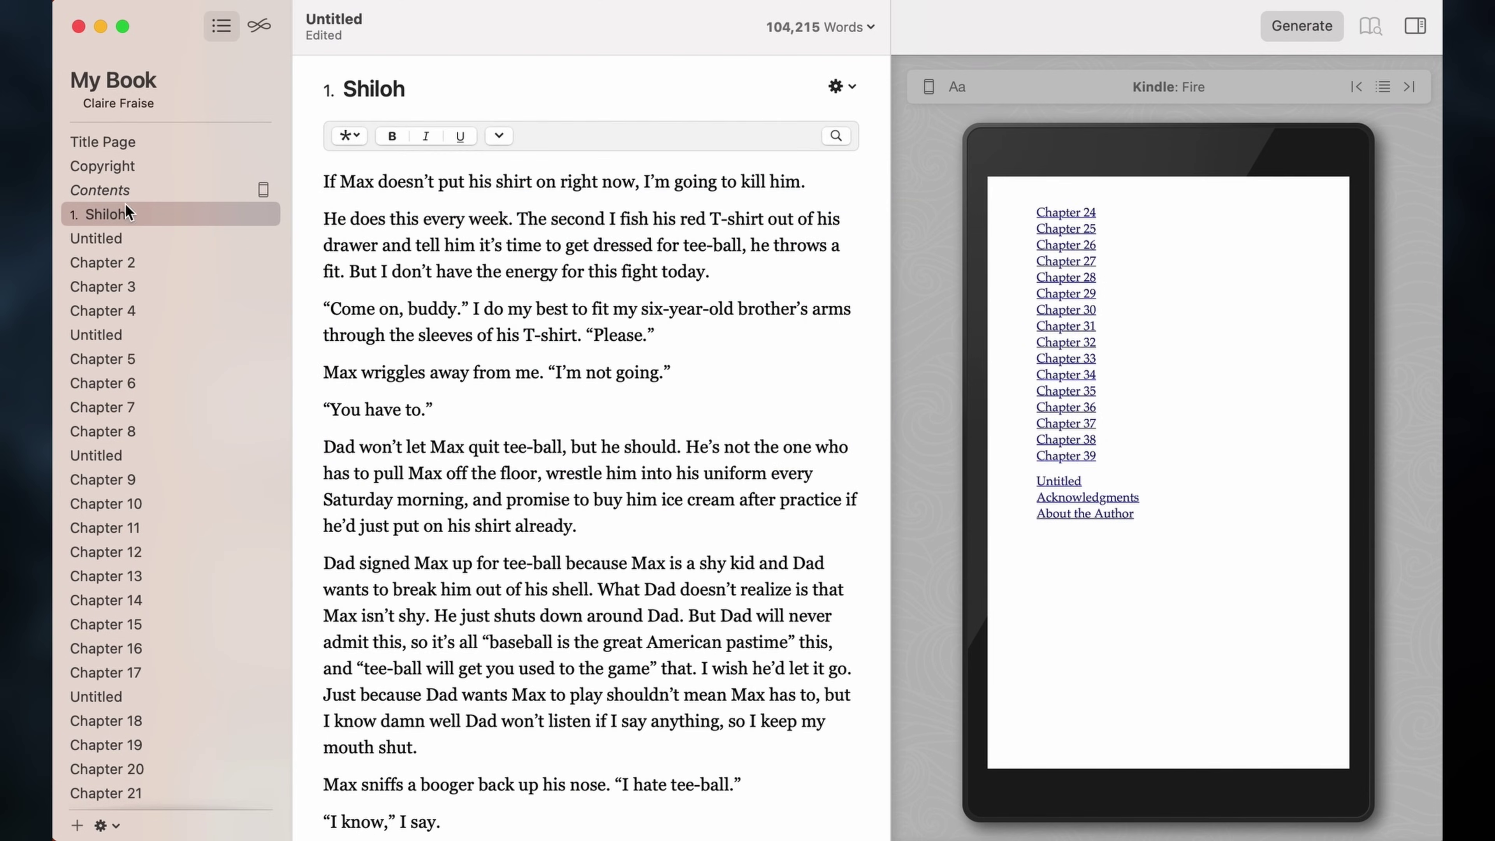
{"action": "left_click", "coordinate": [129, 140]}
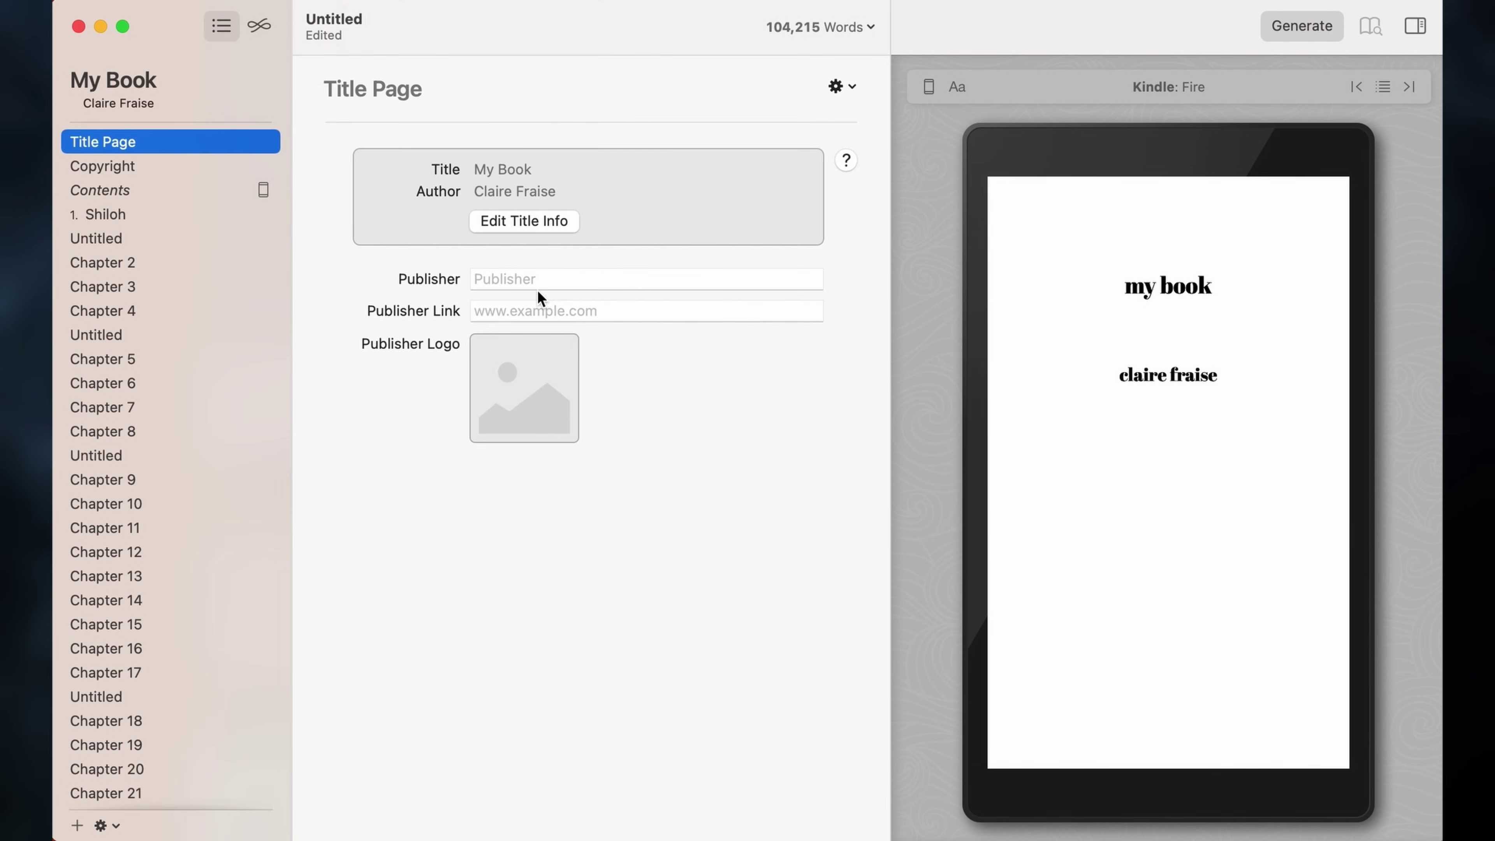
{"action": "left_click", "coordinate": [538, 222]}
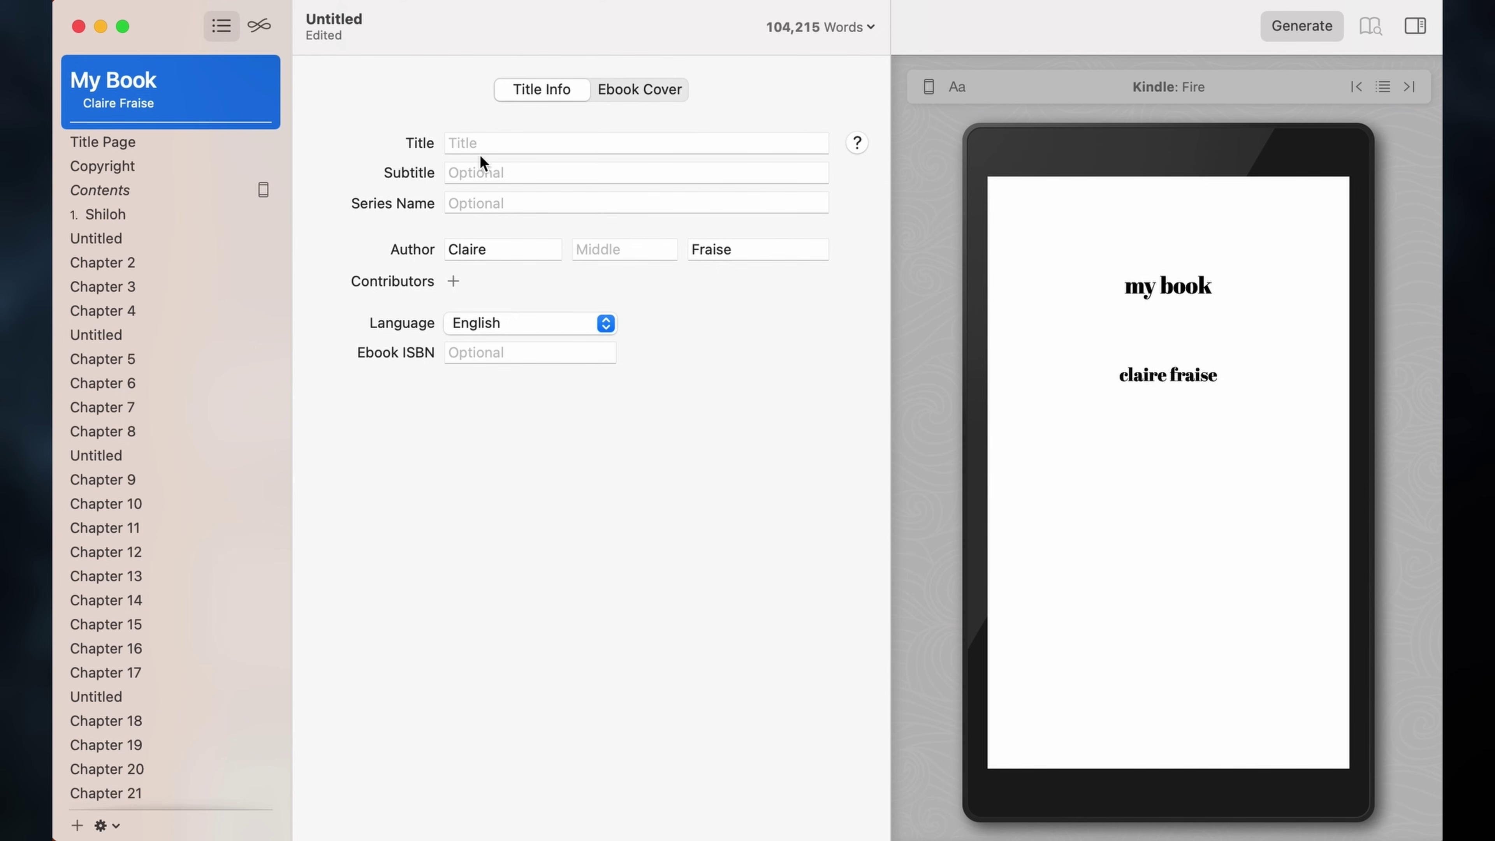
{"action": "left_click", "coordinate": [484, 141]}
{"action": "type", "text": "They Stay"}
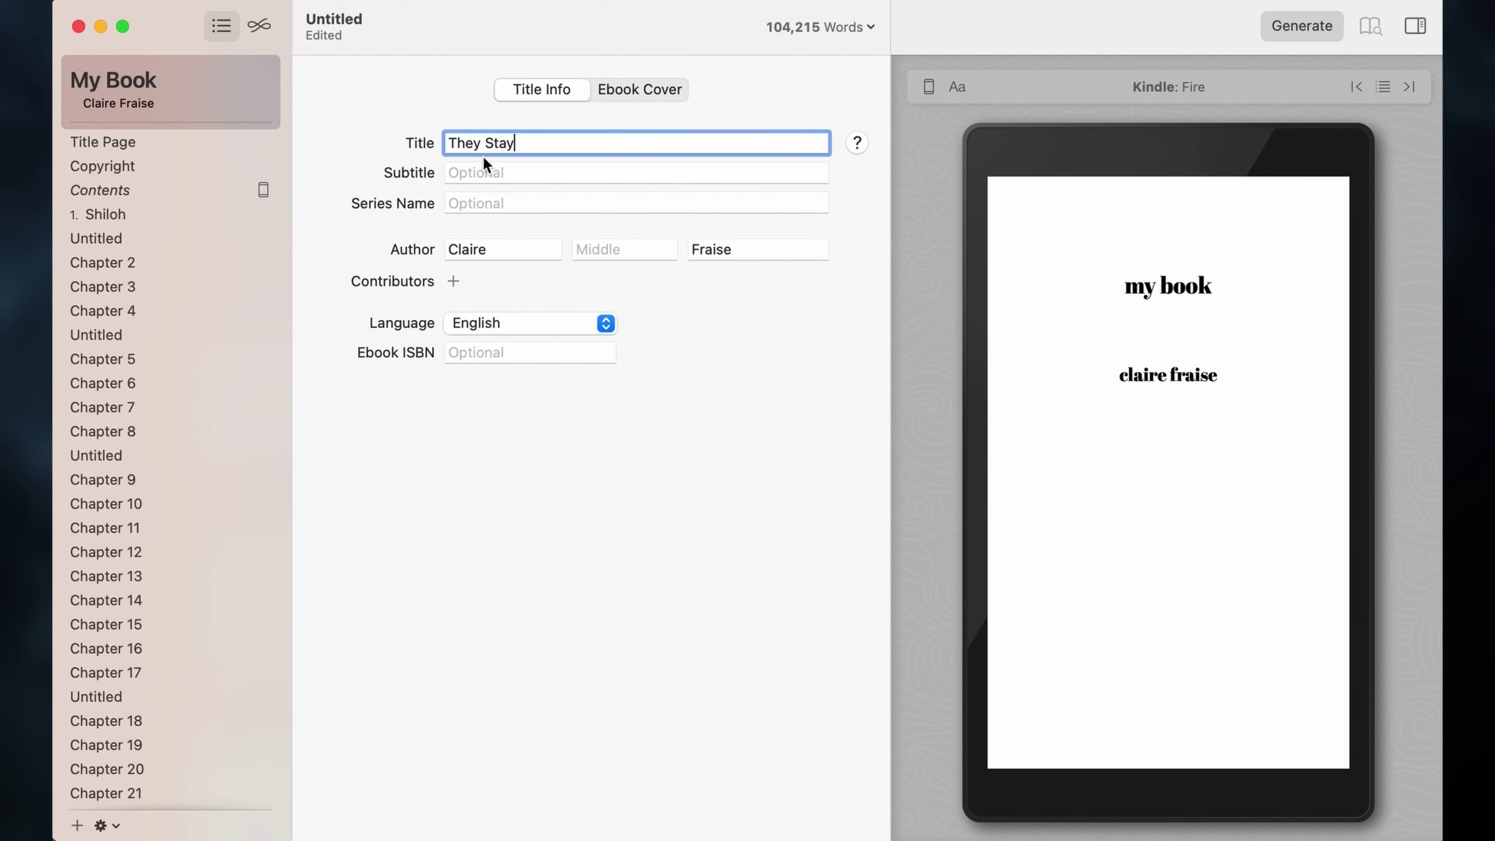
{"action": "left_click", "coordinate": [665, 171]}
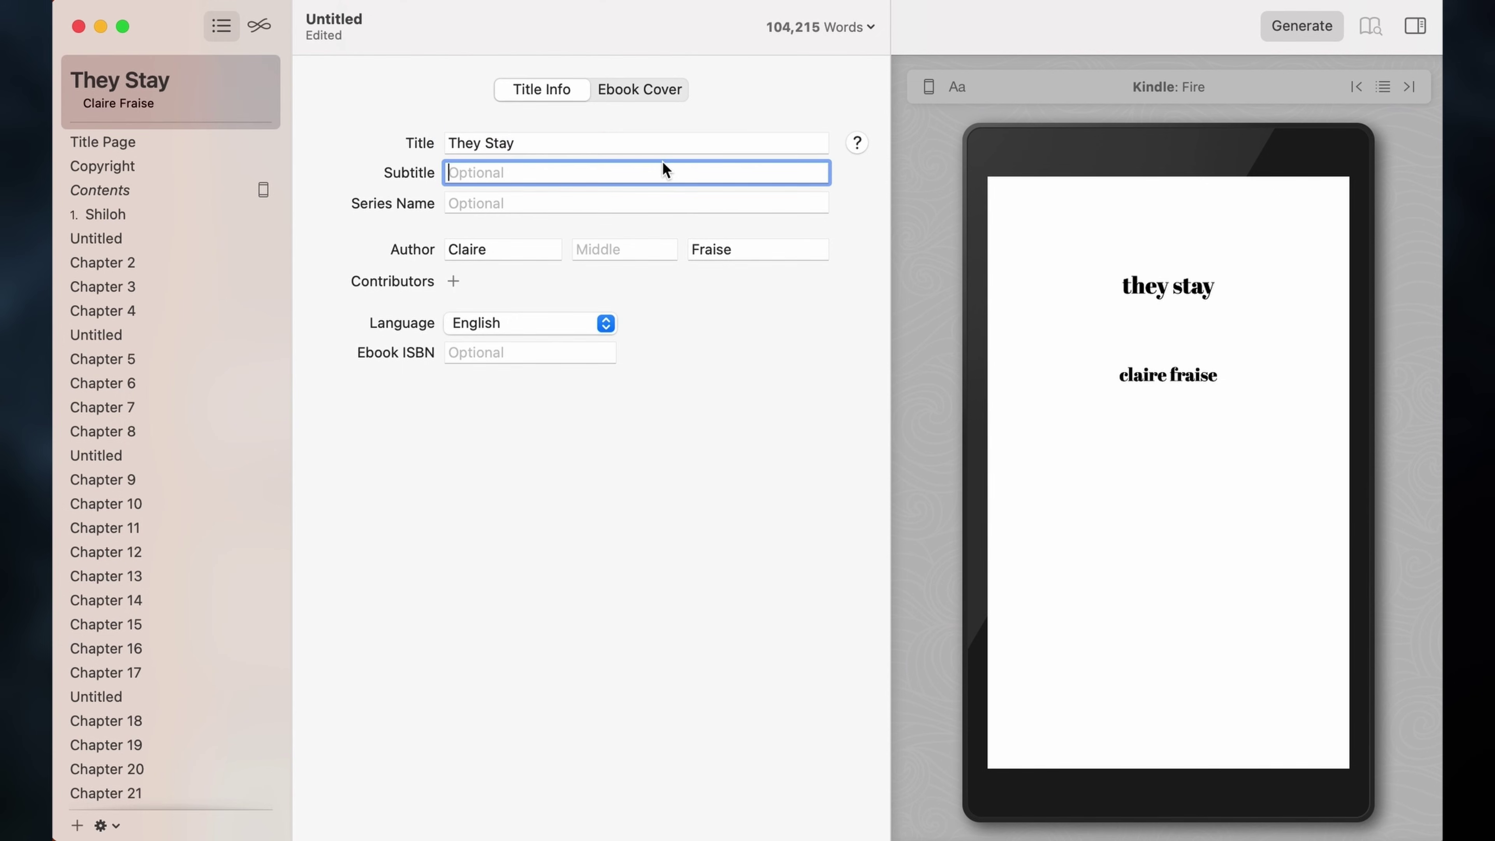
{"action": "type", "text": "A Paranormal Ghost T"}
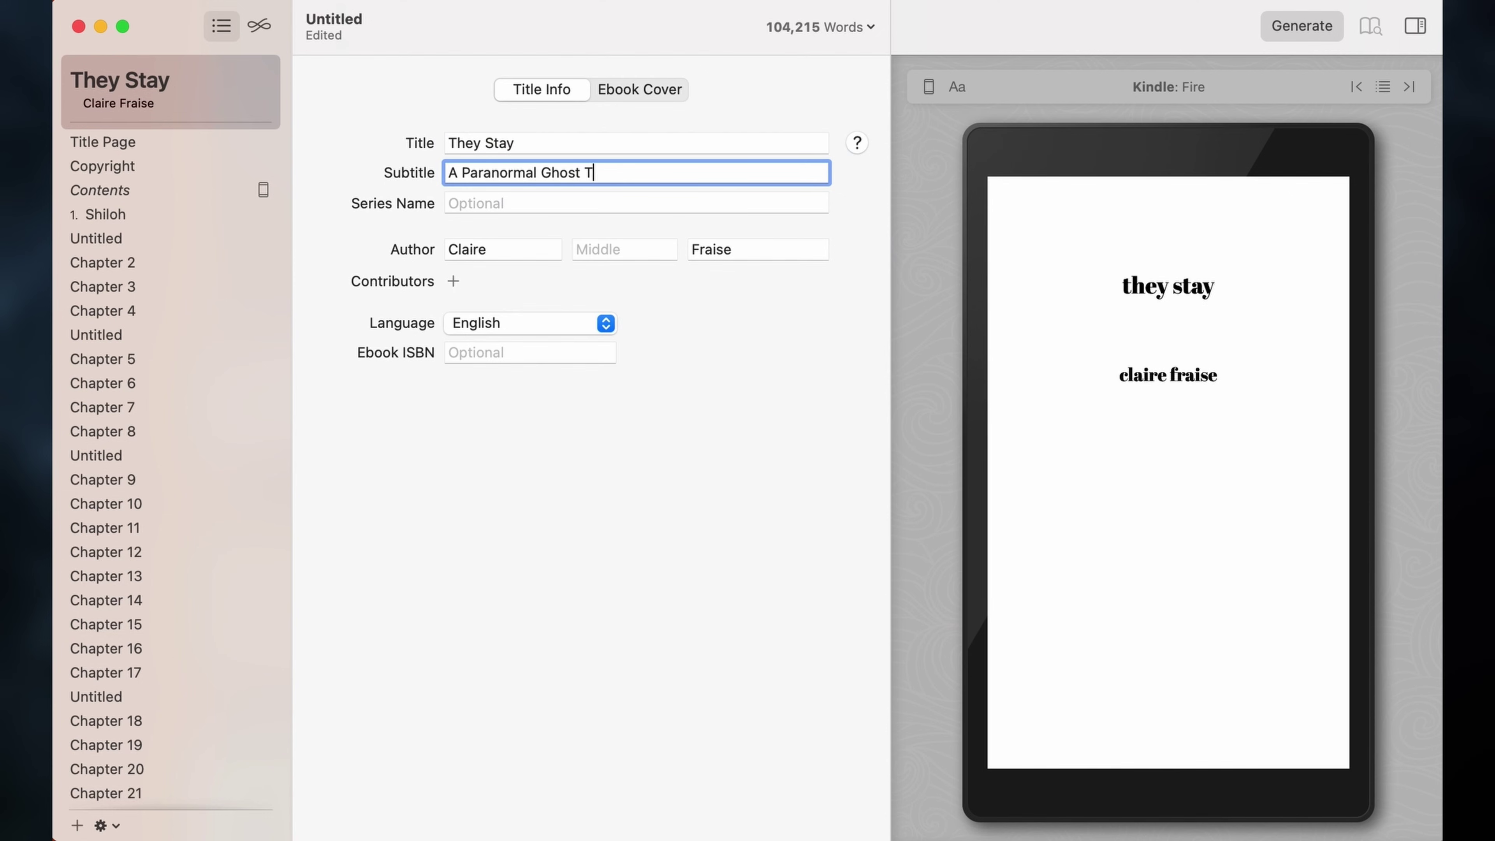
{"action": "type", "text": "rhiller"}
{"action": "key", "text": "BackSpace"}
{"action": "left_click", "coordinate": [548, 203]}
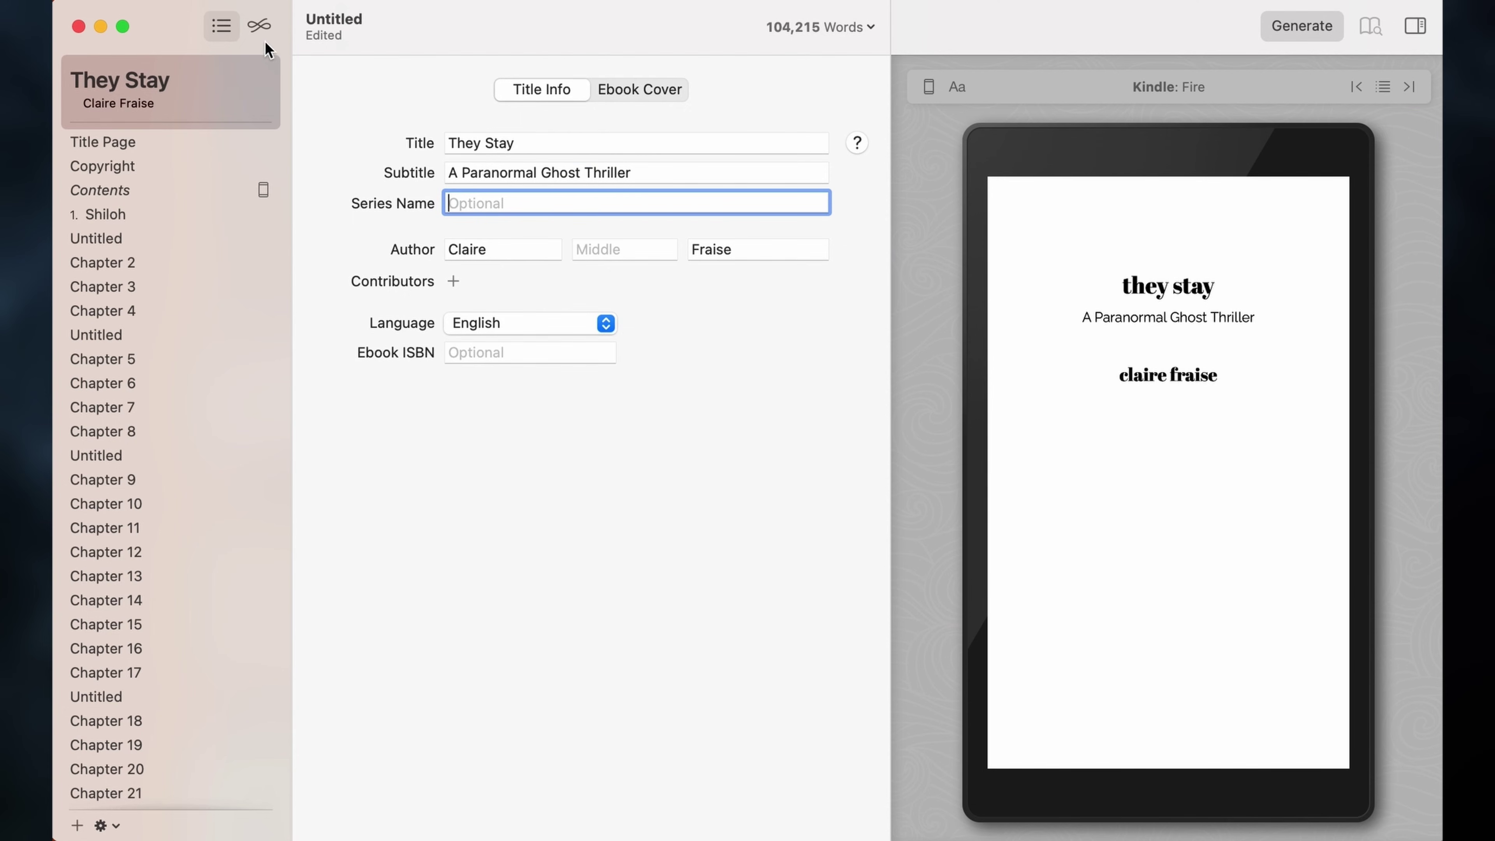
- Try the Venture and Whisper book styles and apply Verdict from the full list of styles
{"action": "left_click", "coordinate": [260, 27]}
{"action": "left_click", "coordinate": [496, 564]}
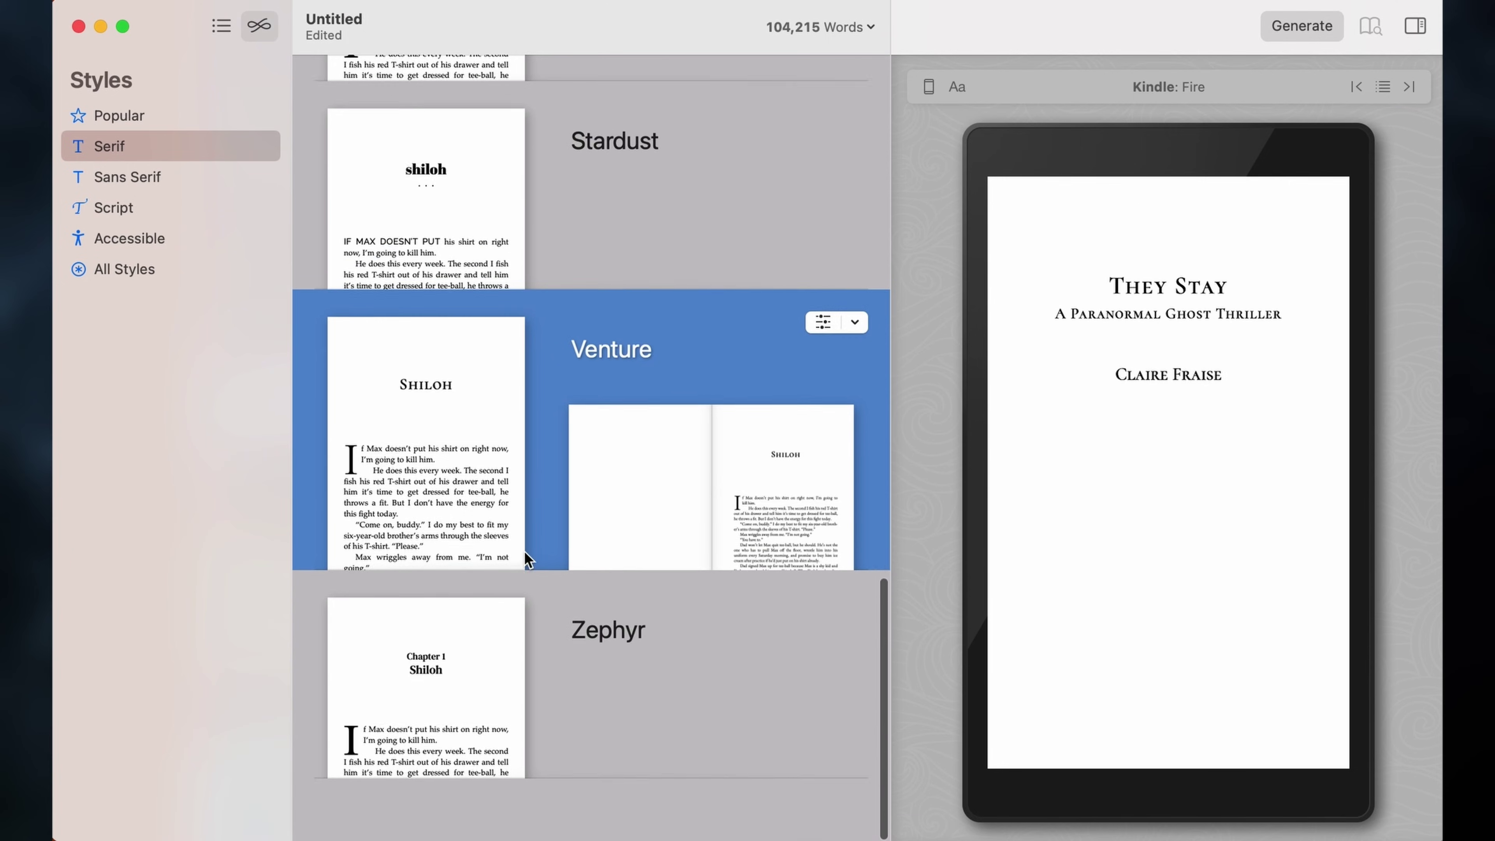
{"action": "scroll", "coordinate": [524, 550], "scroll_direction": "up", "scroll_amount": 10}
{"action": "scroll", "coordinate": [524, 556], "scroll_direction": "up", "scroll_amount": 5}
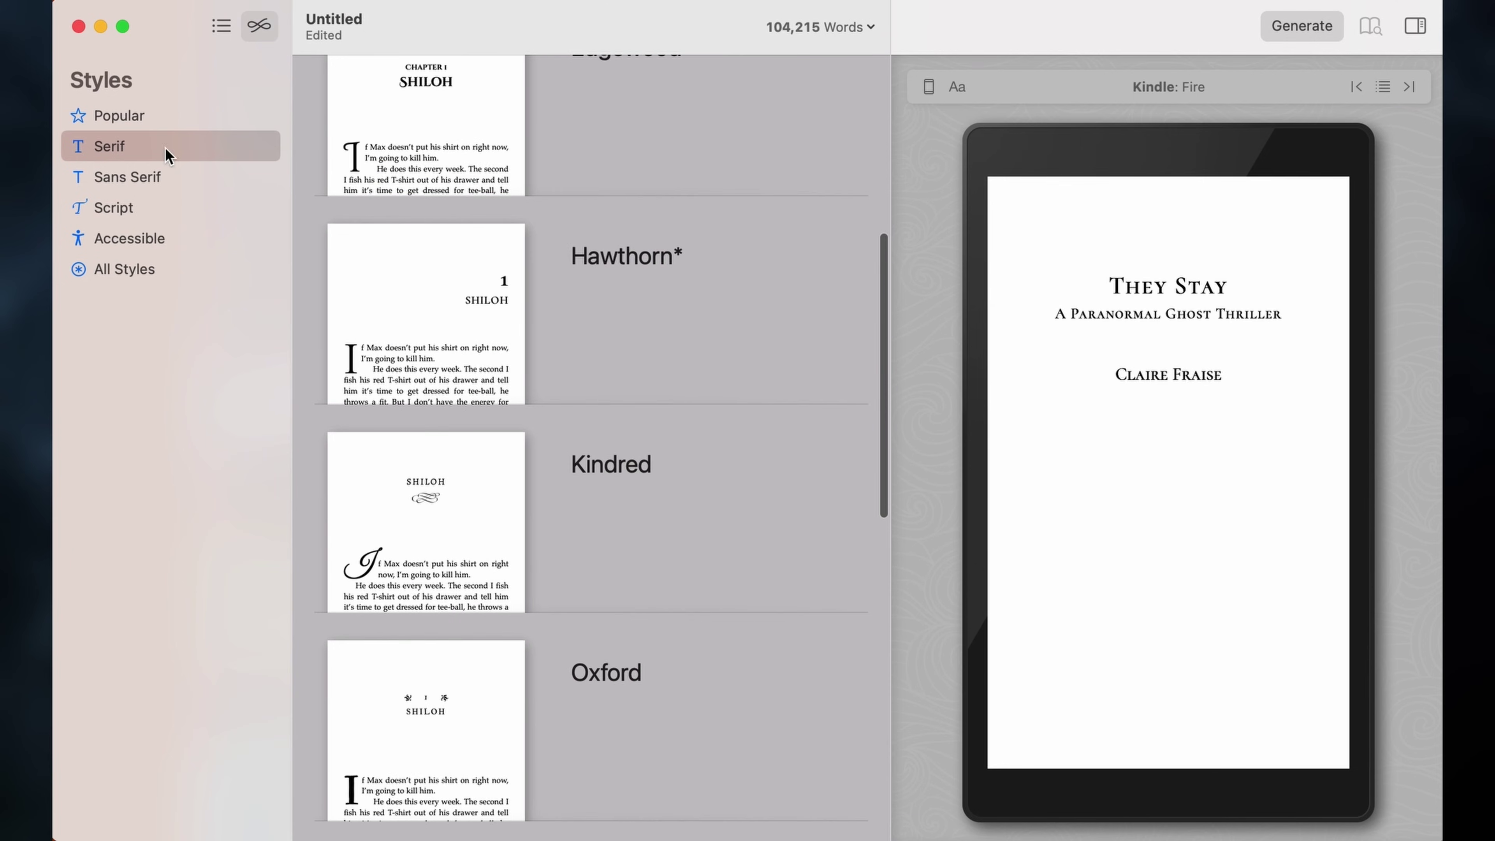
{"action": "left_click", "coordinate": [123, 268]}
{"action": "scroll", "coordinate": [746, 451], "scroll_direction": "down", "scroll_amount": 5}
{"action": "left_click", "coordinate": [611, 560]}
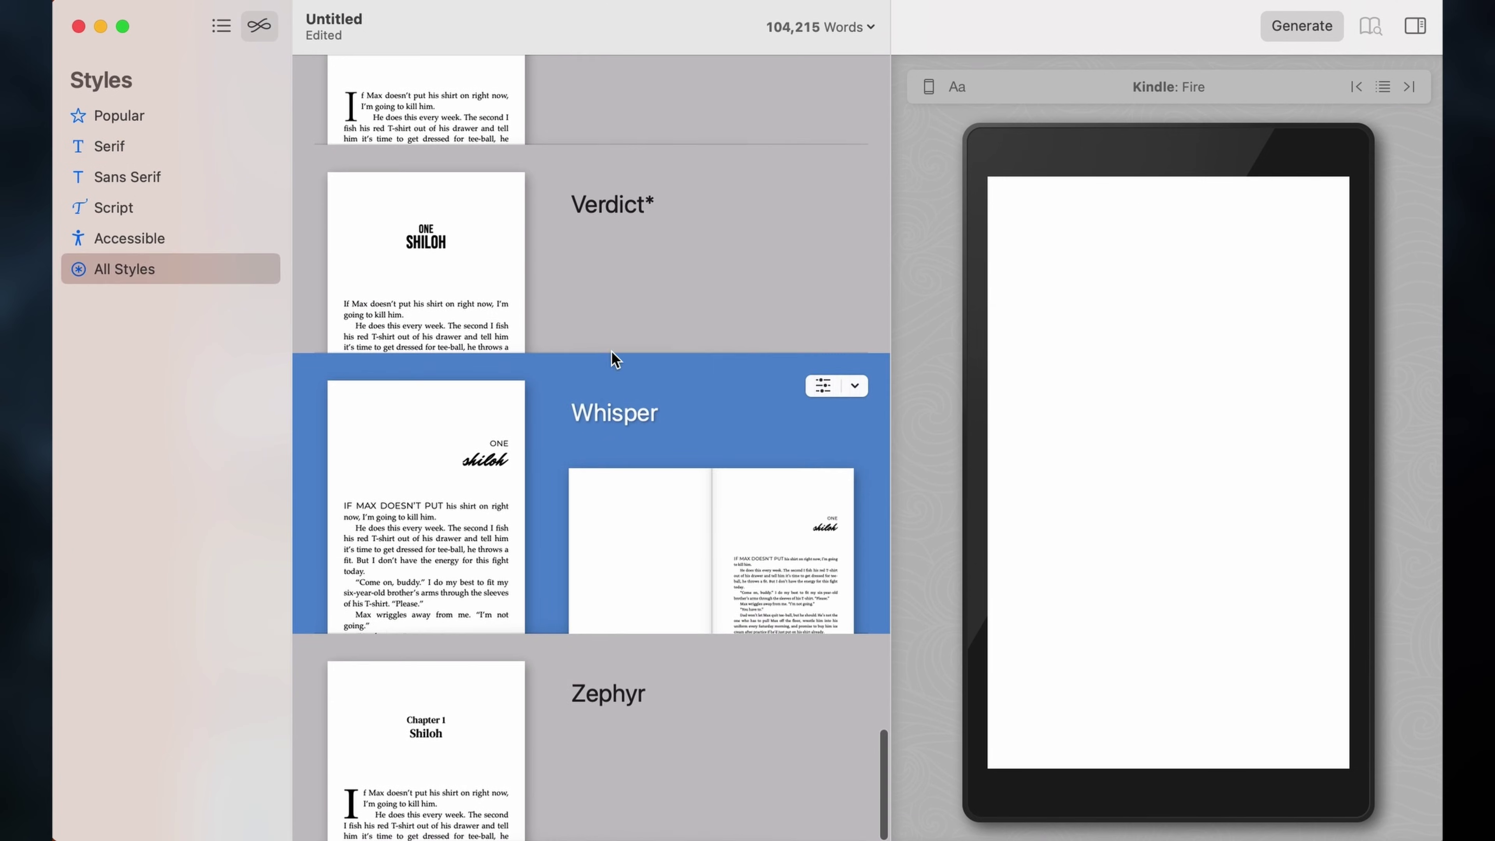
{"action": "left_click", "coordinate": [617, 307]}
- Review the title page and the copyright text, including the content warnings, Library of Congress Control Number, ISBN and cover design credit
{"action": "left_click", "coordinate": [221, 25]}
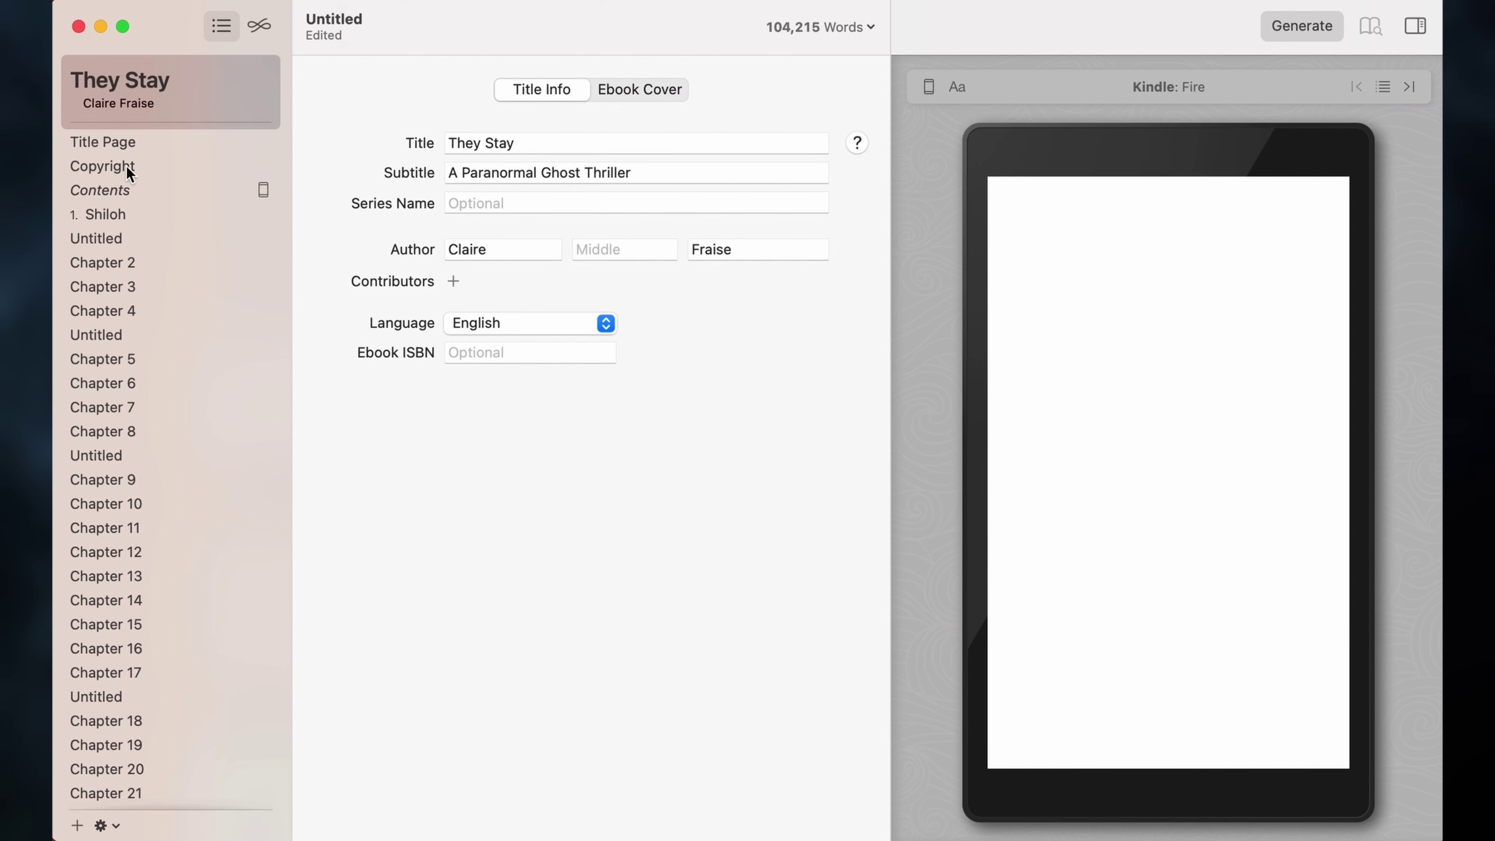
{"action": "left_click", "coordinate": [167, 126]}
{"action": "left_click", "coordinate": [160, 145]}
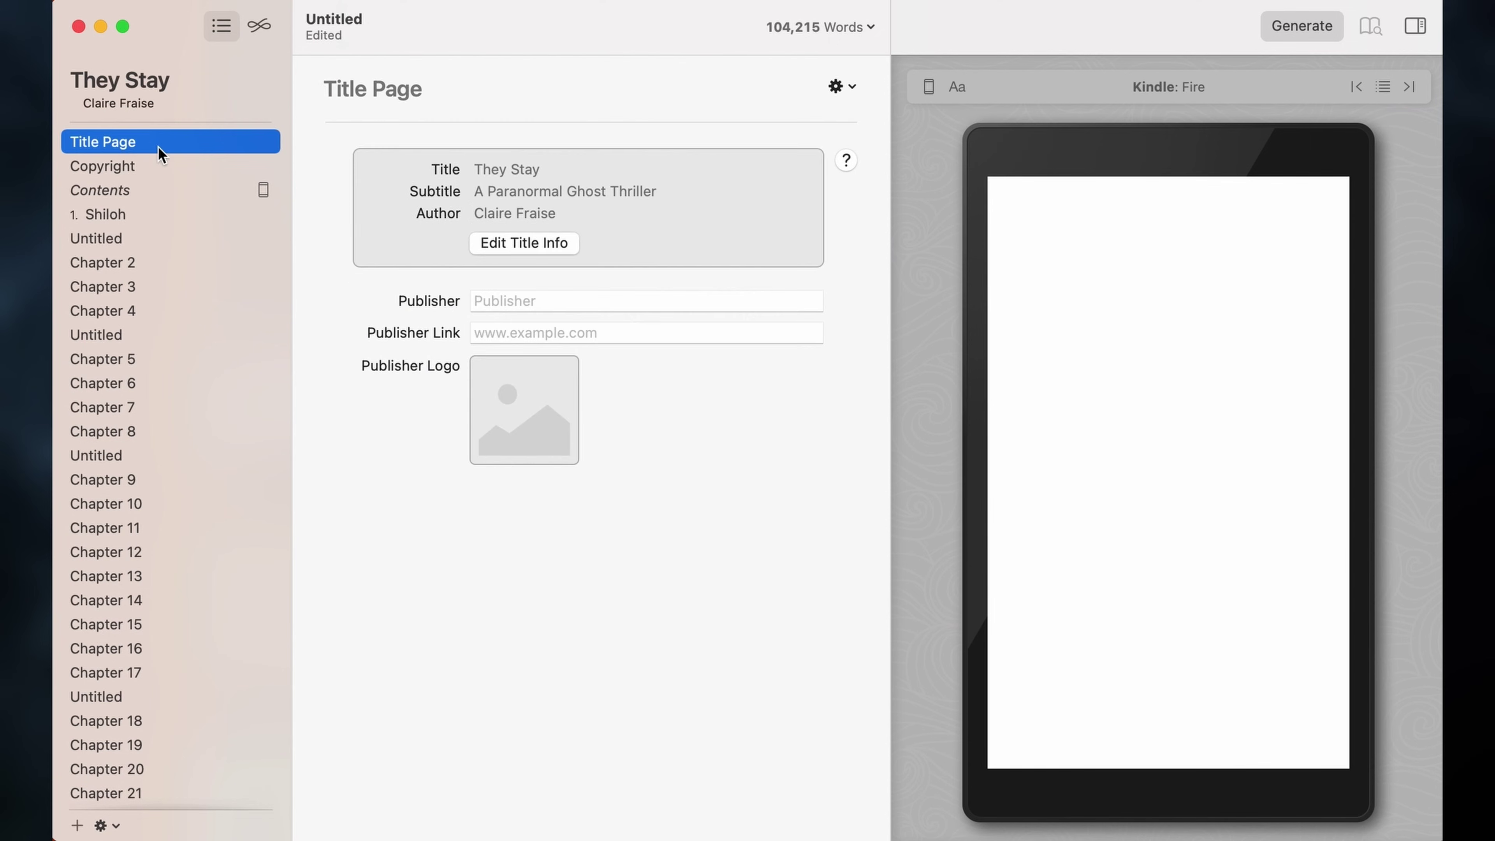
{"action": "left_click", "coordinate": [166, 181]}
{"action": "left_click", "coordinate": [171, 167]}
{"action": "left_click", "coordinate": [433, 211]}
{"action": "key", "text": "super+a"}
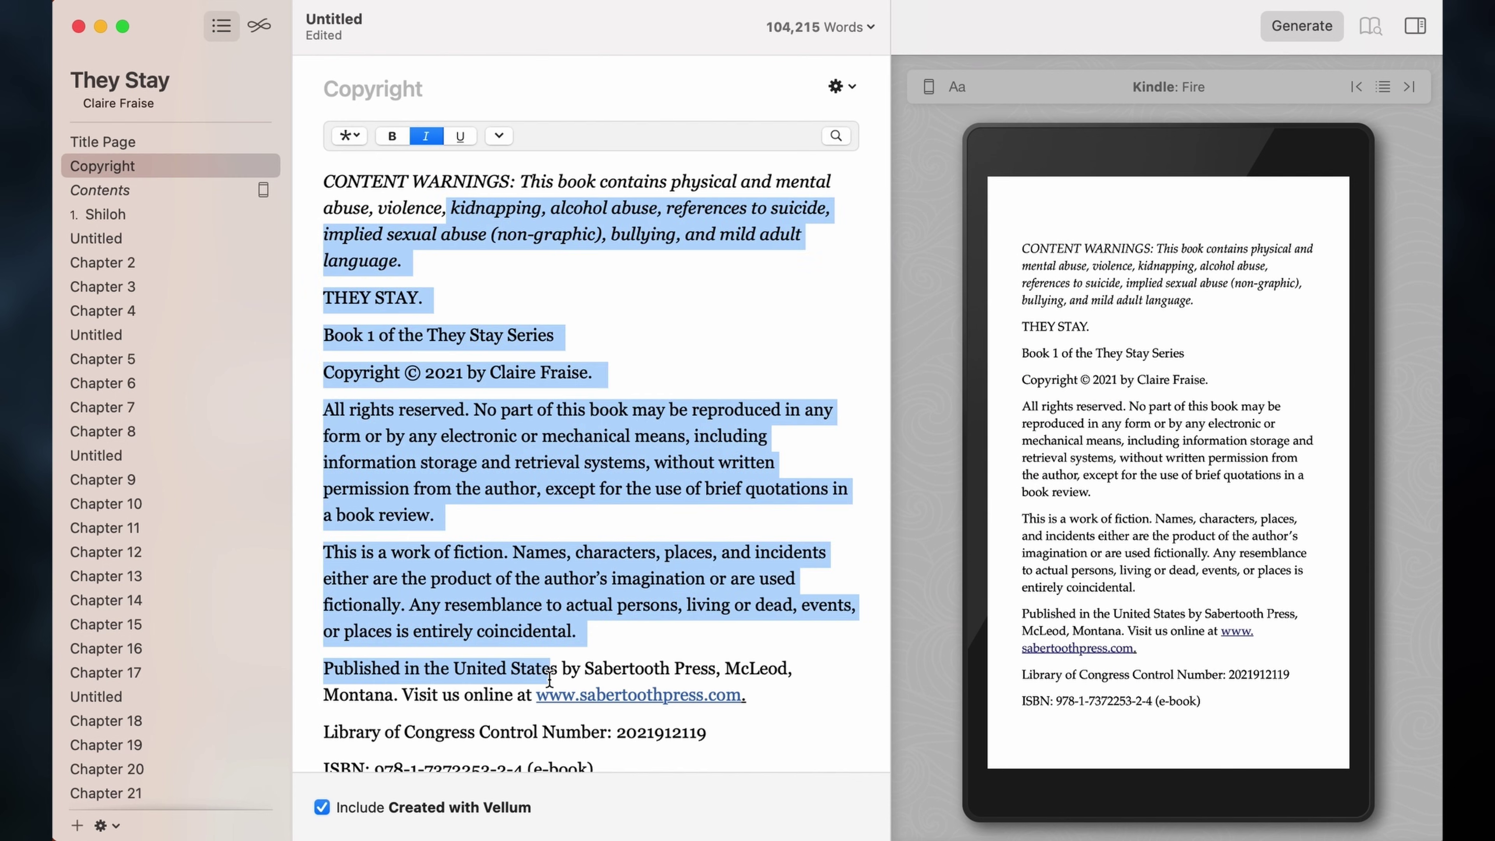
{"action": "left_click", "coordinate": [547, 560]}
{"action": "scroll", "coordinate": [546, 550], "scroll_direction": "down", "scroll_amount": 3}
{"action": "left_click", "coordinate": [550, 460]}
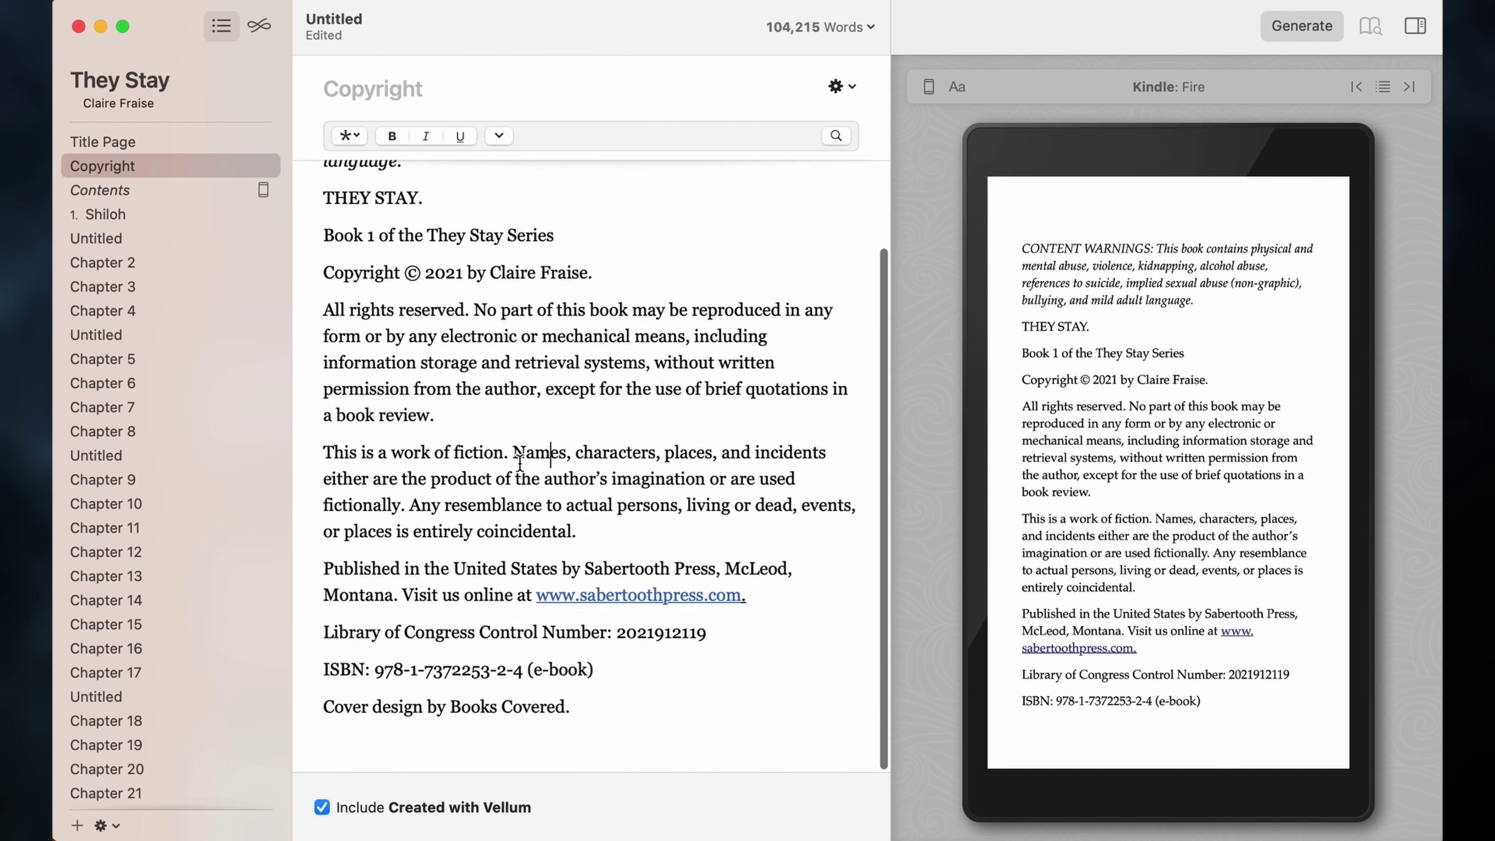
{"action": "triple_click", "coordinate": [493, 677]}
{"action": "left_click", "coordinate": [582, 712]}
{"action": "triple_click", "coordinate": [411, 639]}
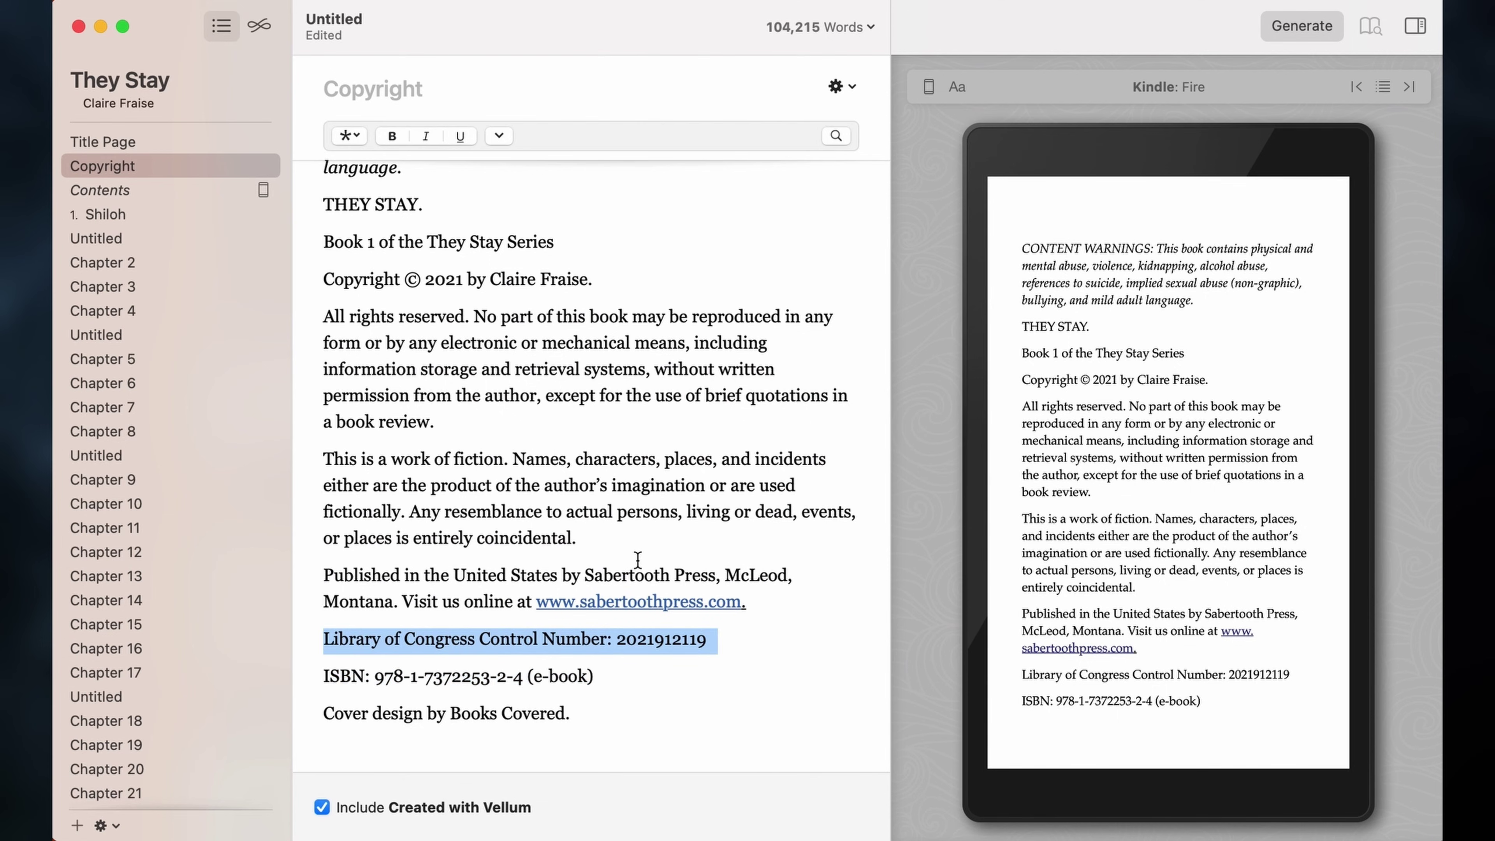
{"action": "scroll", "coordinate": [638, 559], "scroll_direction": "up", "scroll_amount": 3}
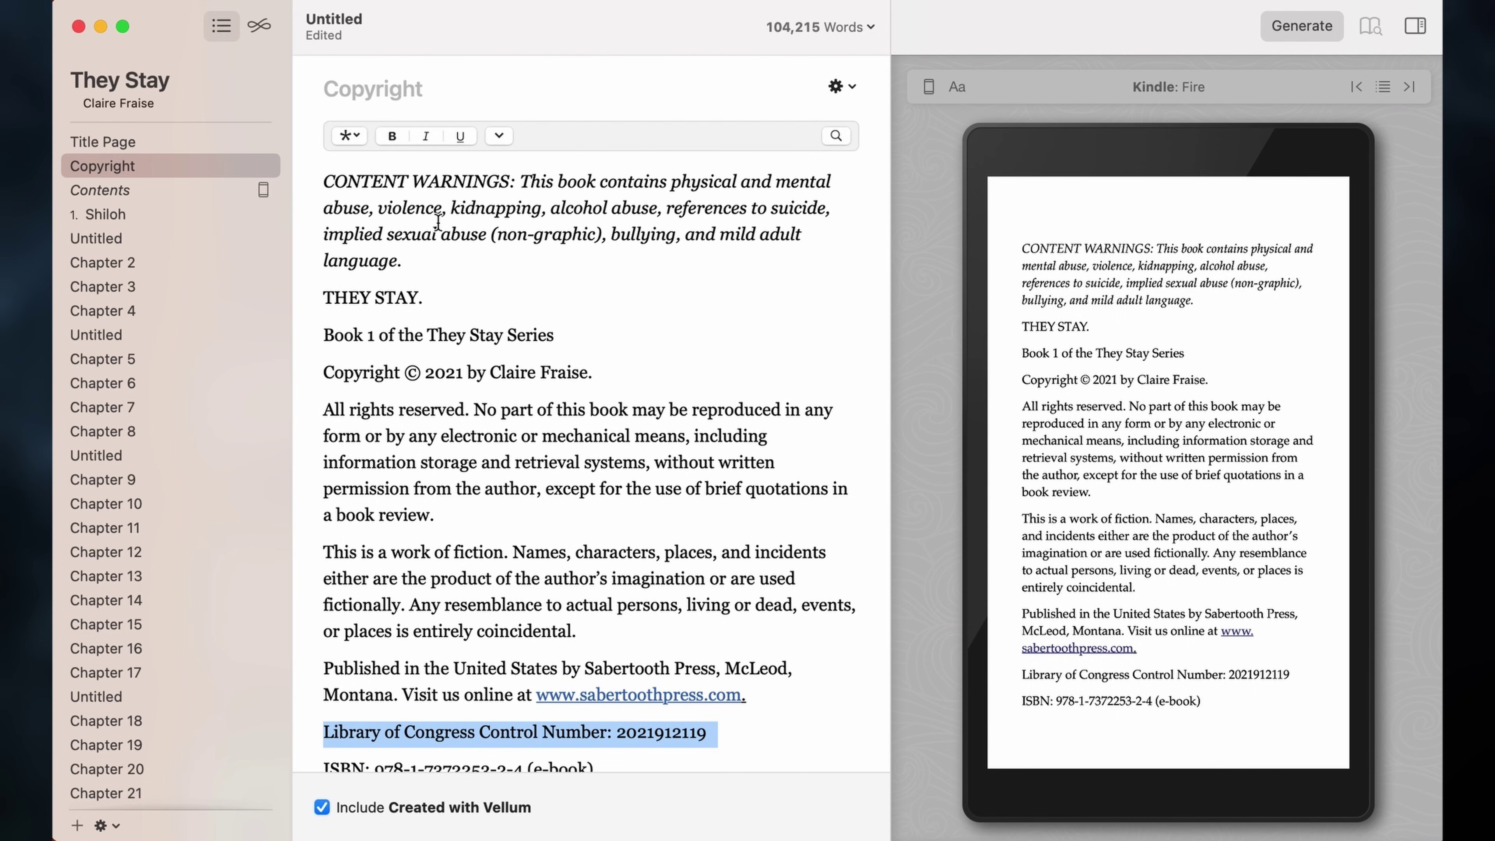
- Delete the Contents page from the book's front matter
{"action": "left_click", "coordinate": [104, 203]}
{"action": "left_click", "coordinate": [122, 185]}
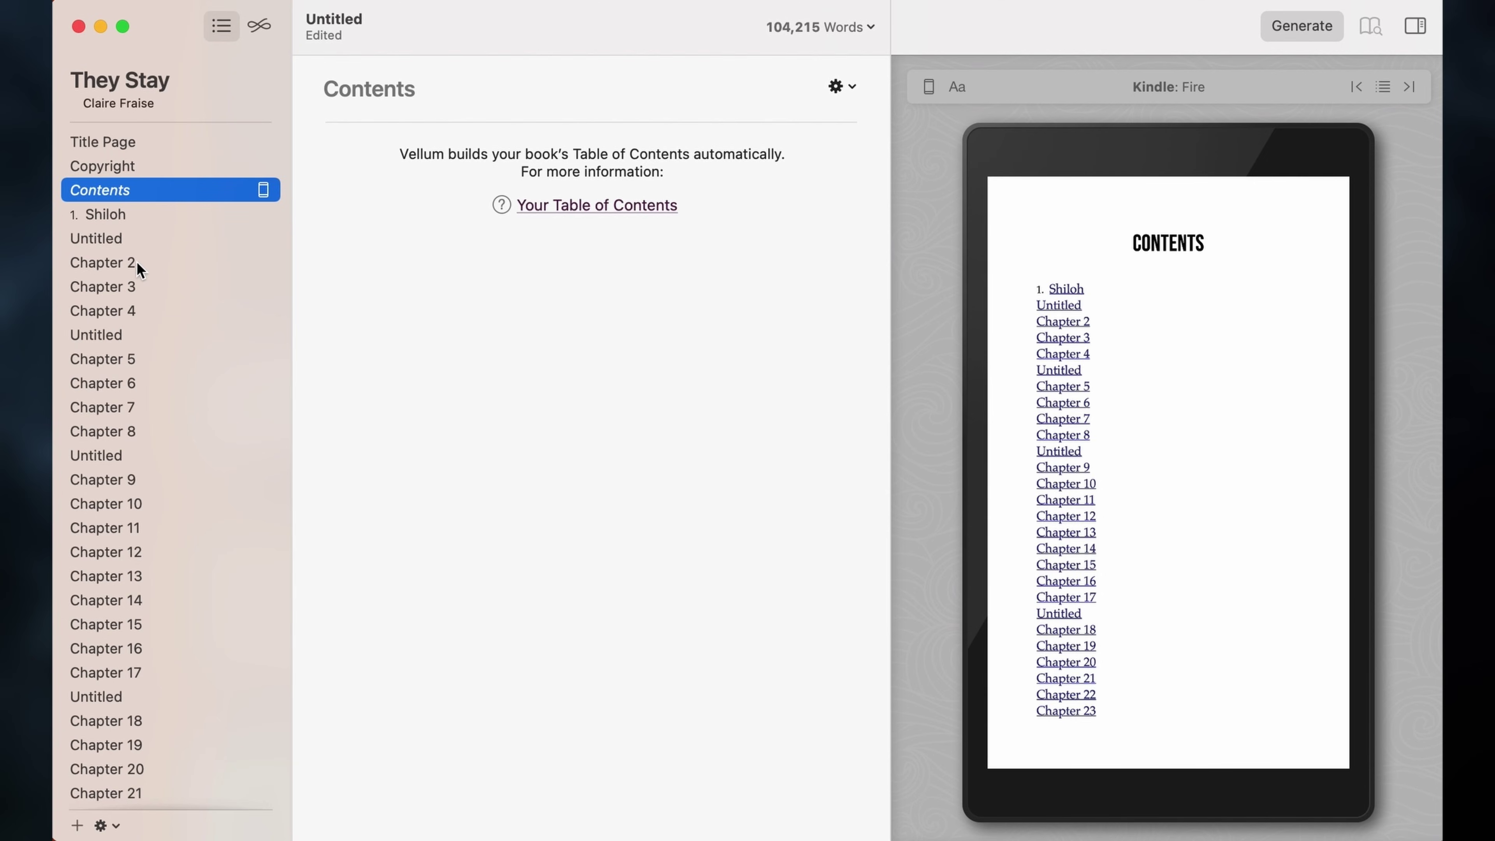
{"action": "key", "text": "Delete"}
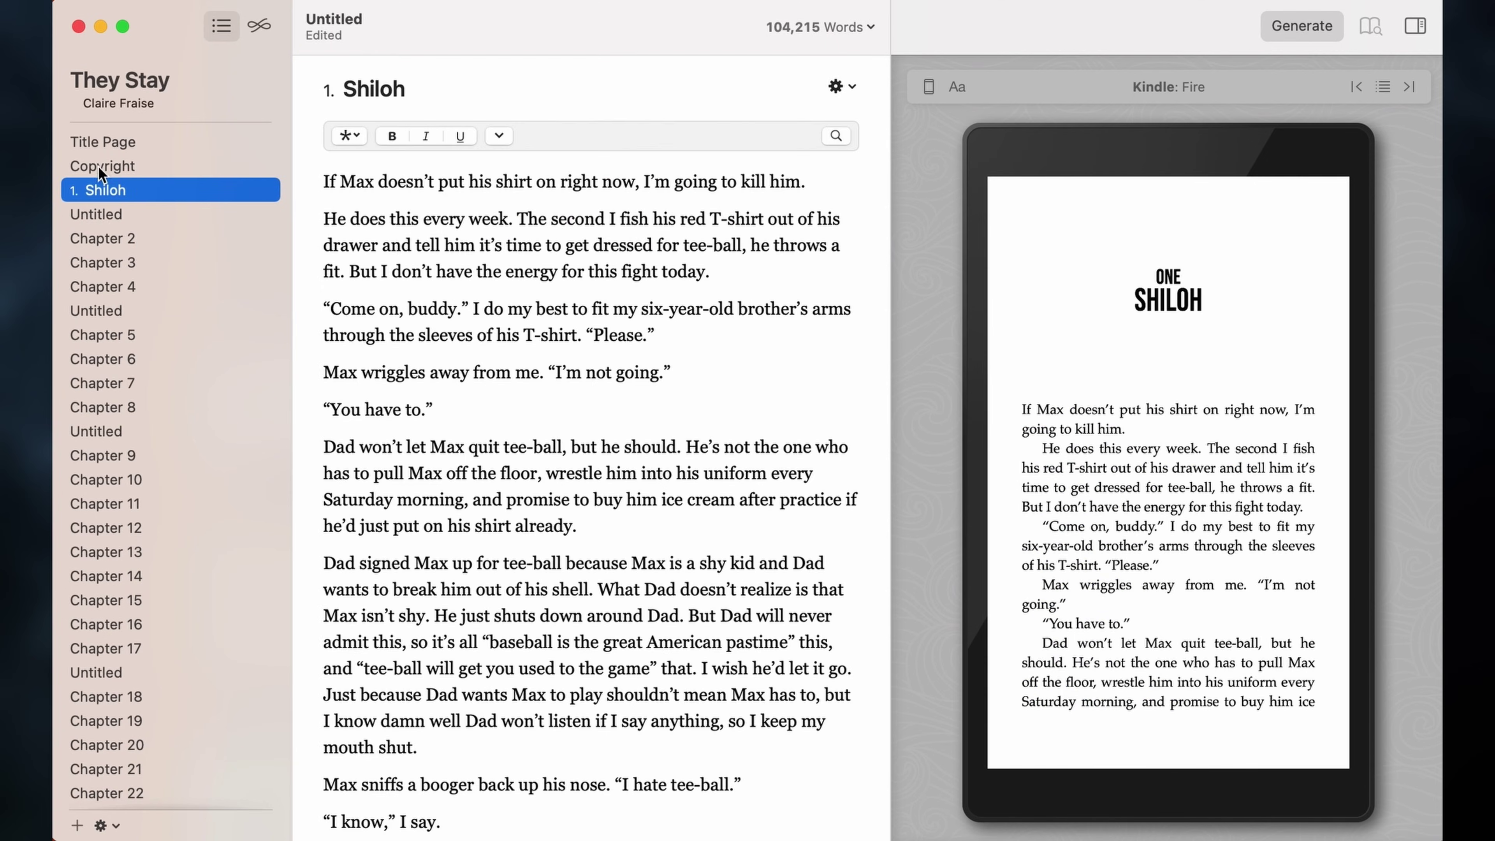
- Add a Dedication element and move it between the Title Page and the Copyright page
{"action": "left_click", "coordinate": [98, 166]}
{"action": "left_click", "coordinate": [150, 1]}
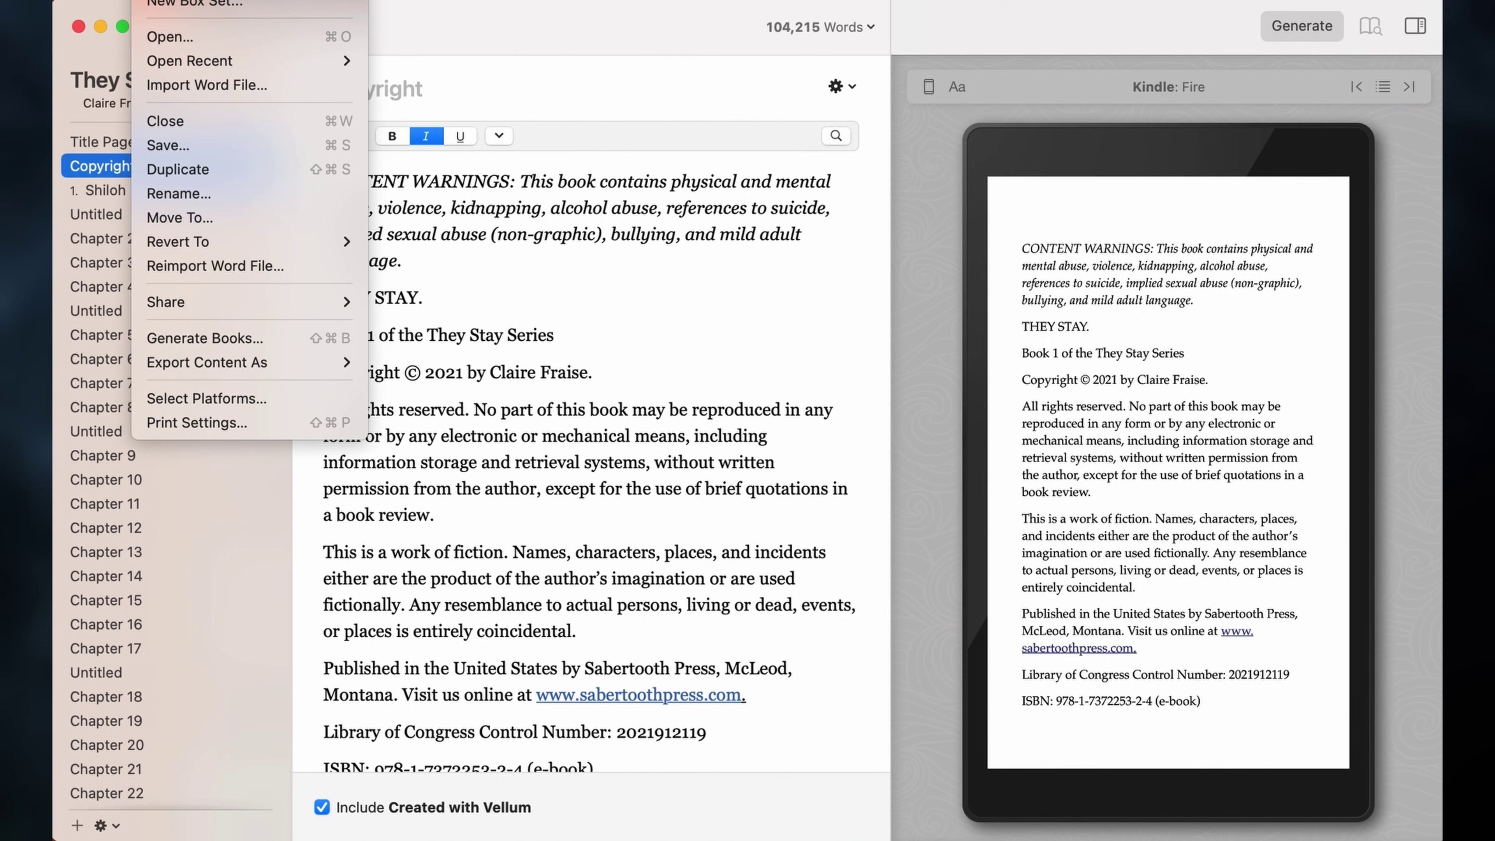
{"action": "mouse_move", "coordinate": [194, 1]}
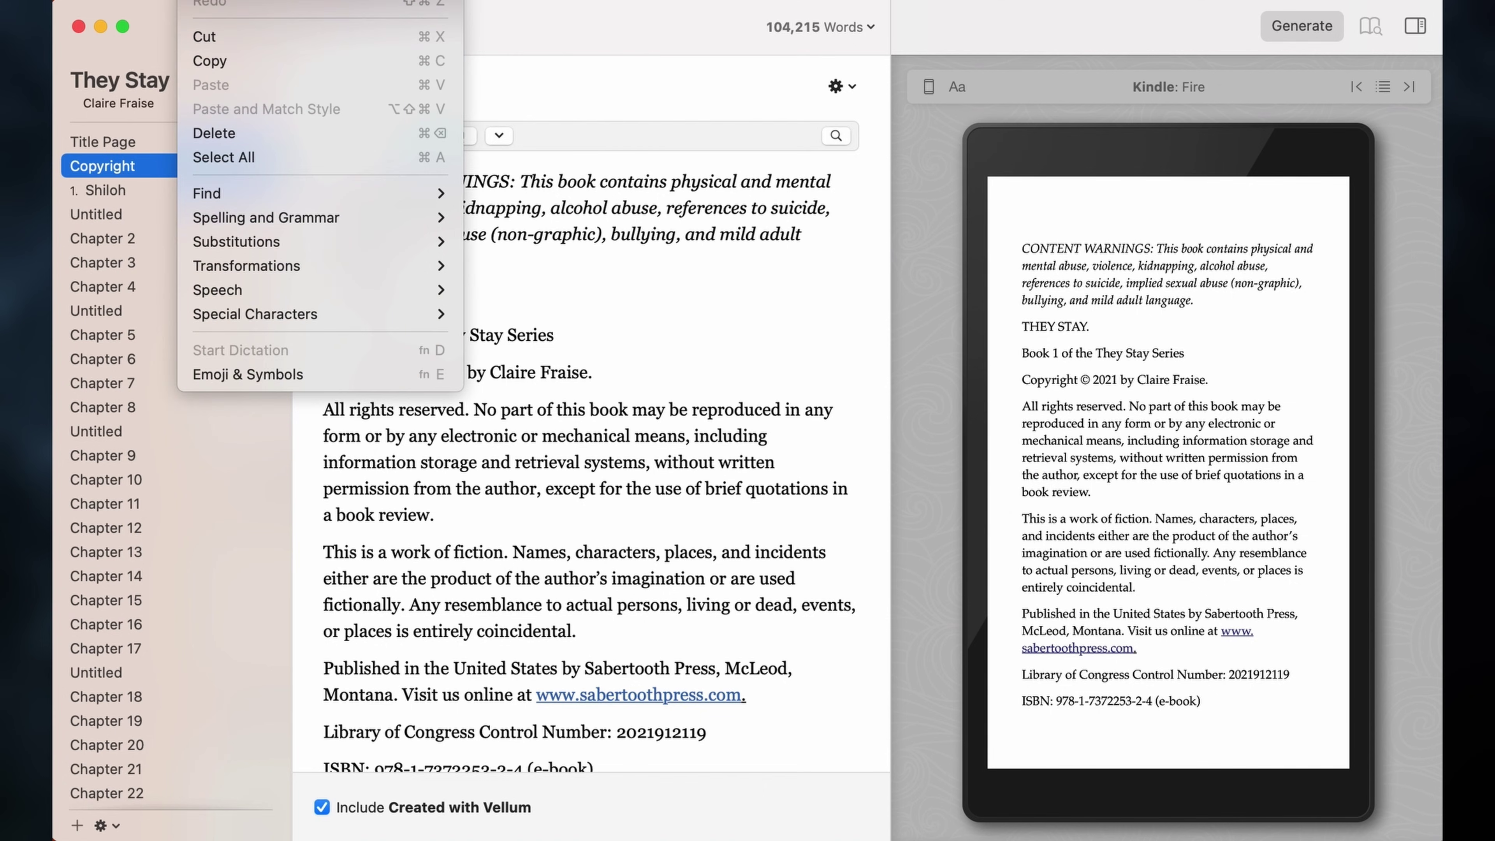
{"action": "mouse_move", "coordinate": [247, 1]}
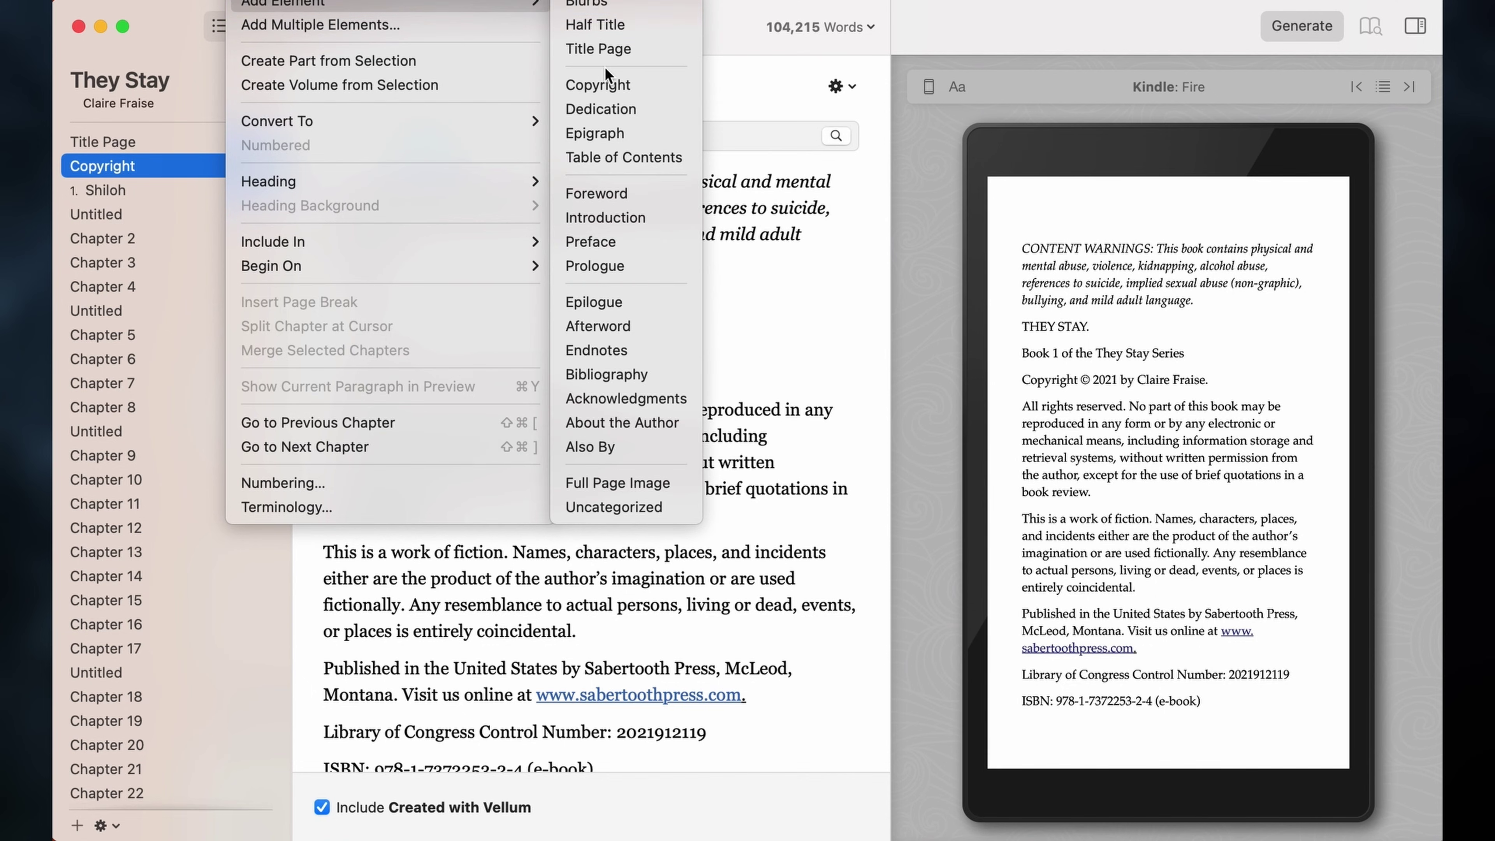
{"action": "left_click", "coordinate": [595, 112]}
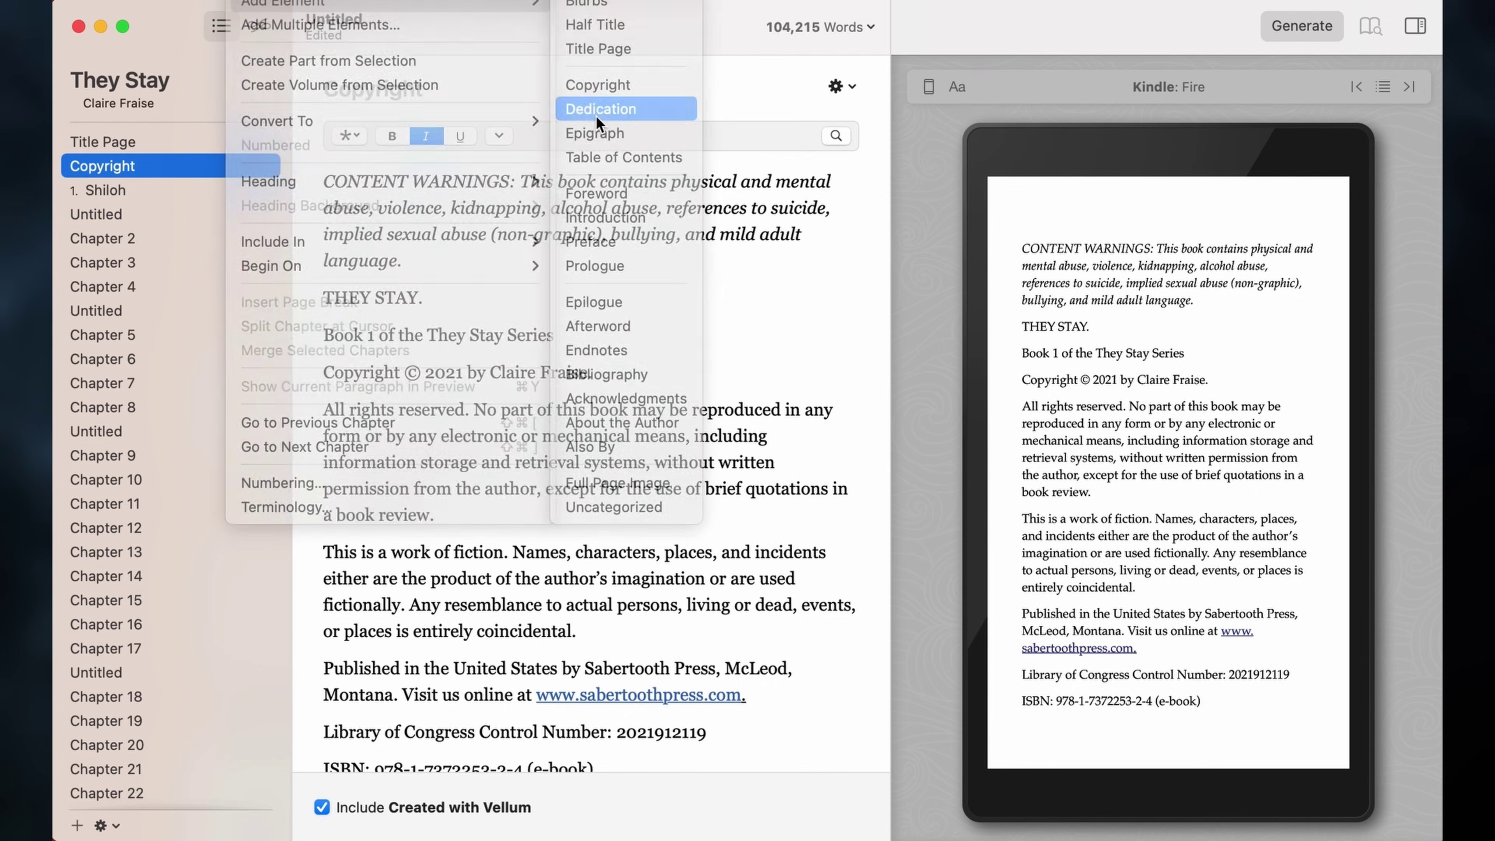
{"action": "left_click_drag", "start_coordinate": [85, 191], "coordinate": [86, 166]}
- Add an Epigraph element to the book's front matter
{"action": "left_click", "coordinate": [321, 0]}
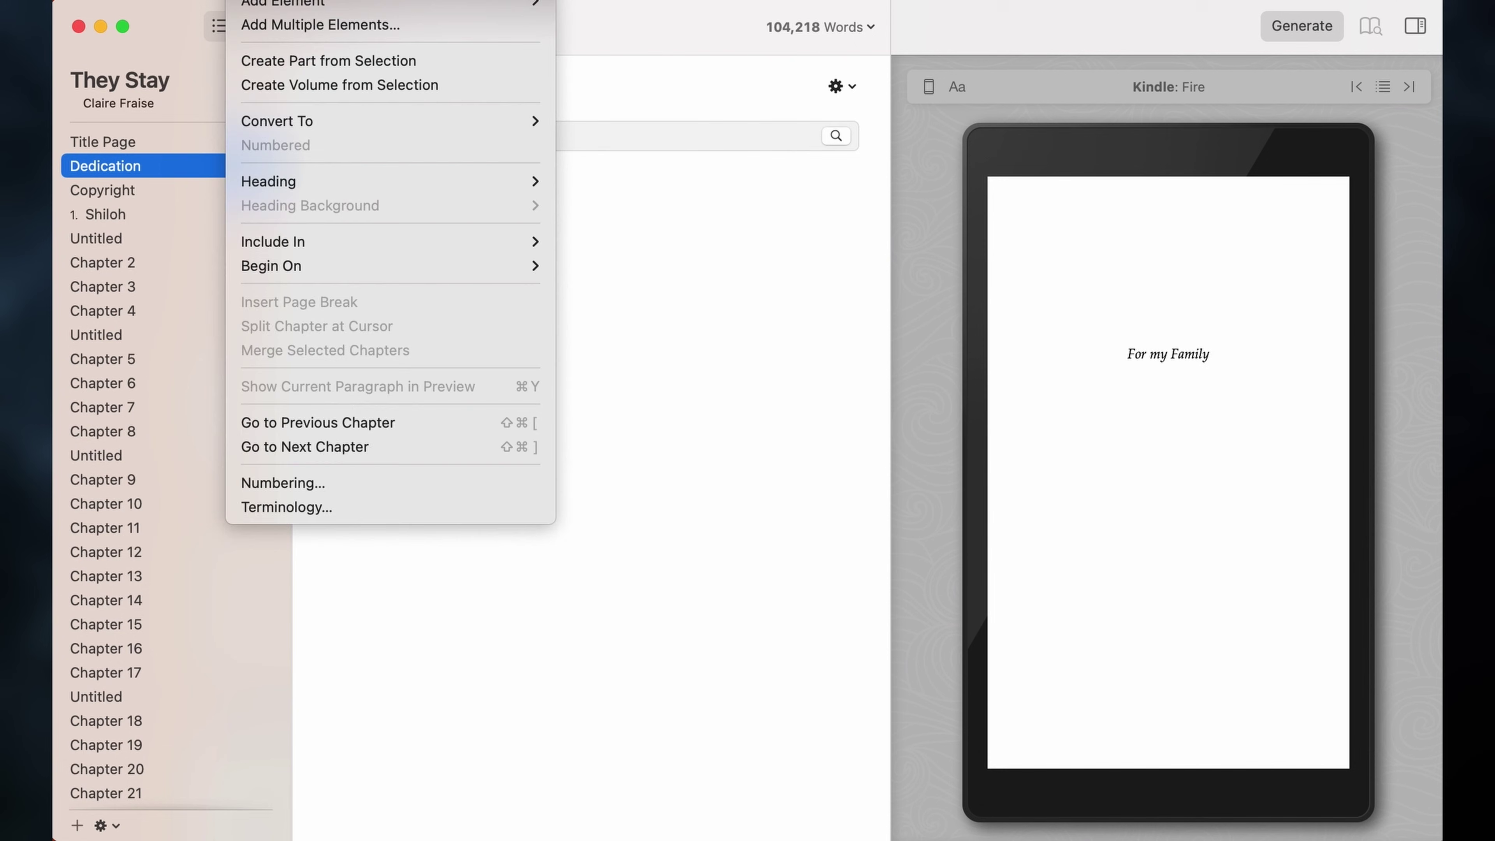
{"action": "mouse_move", "coordinate": [268, 9]}
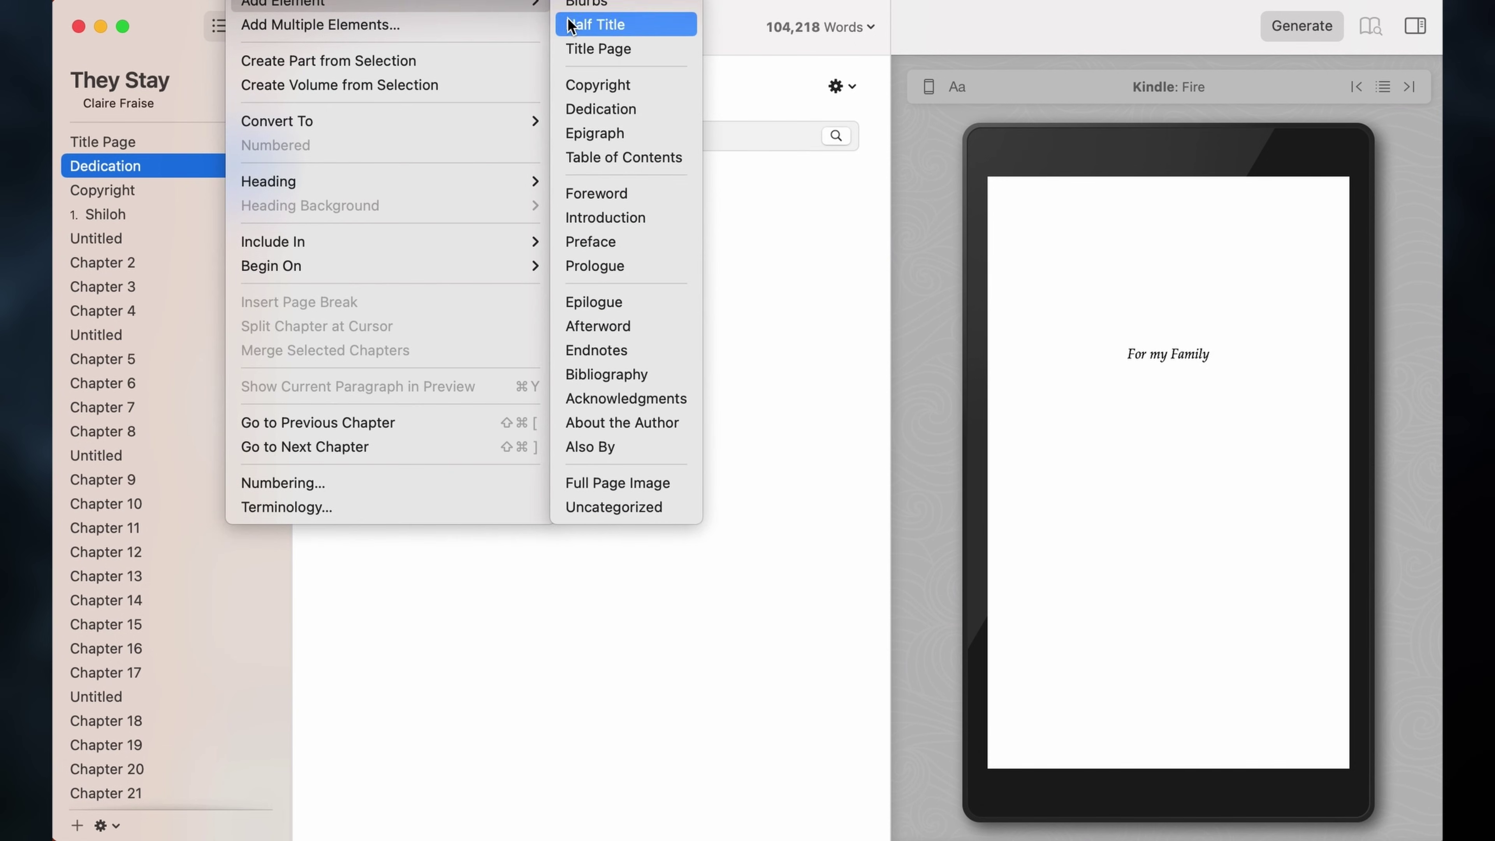
{"action": "left_click", "coordinate": [612, 139]}
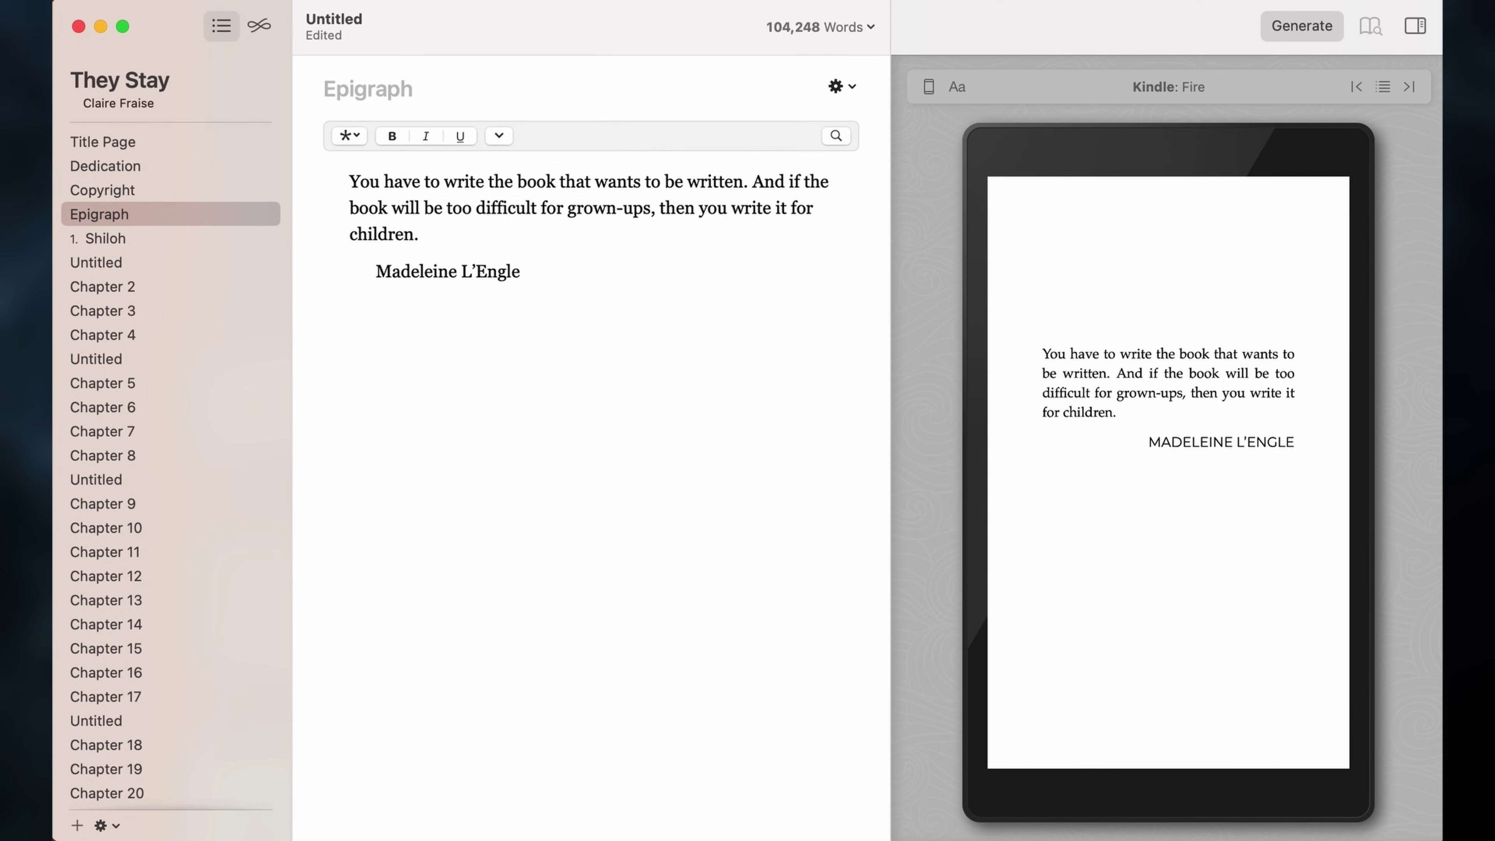
- Add a Prologue element before the first chapter and enter "Huh" as its body text
{"action": "left_click", "coordinate": [427, 0]}
{"action": "mouse_move", "coordinate": [321, 0]}
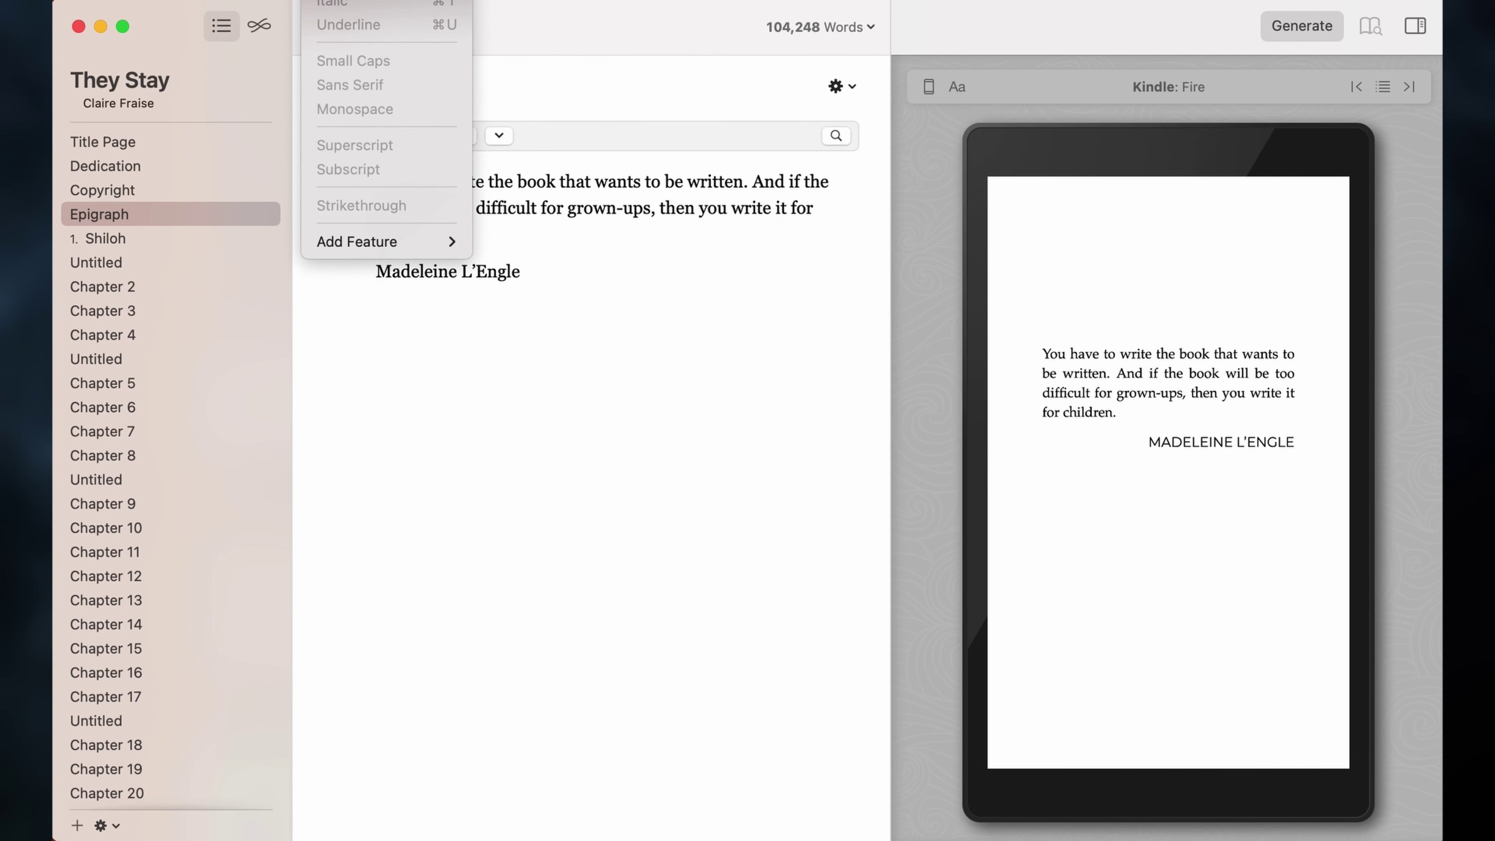
{"action": "mouse_move", "coordinate": [245, 0]}
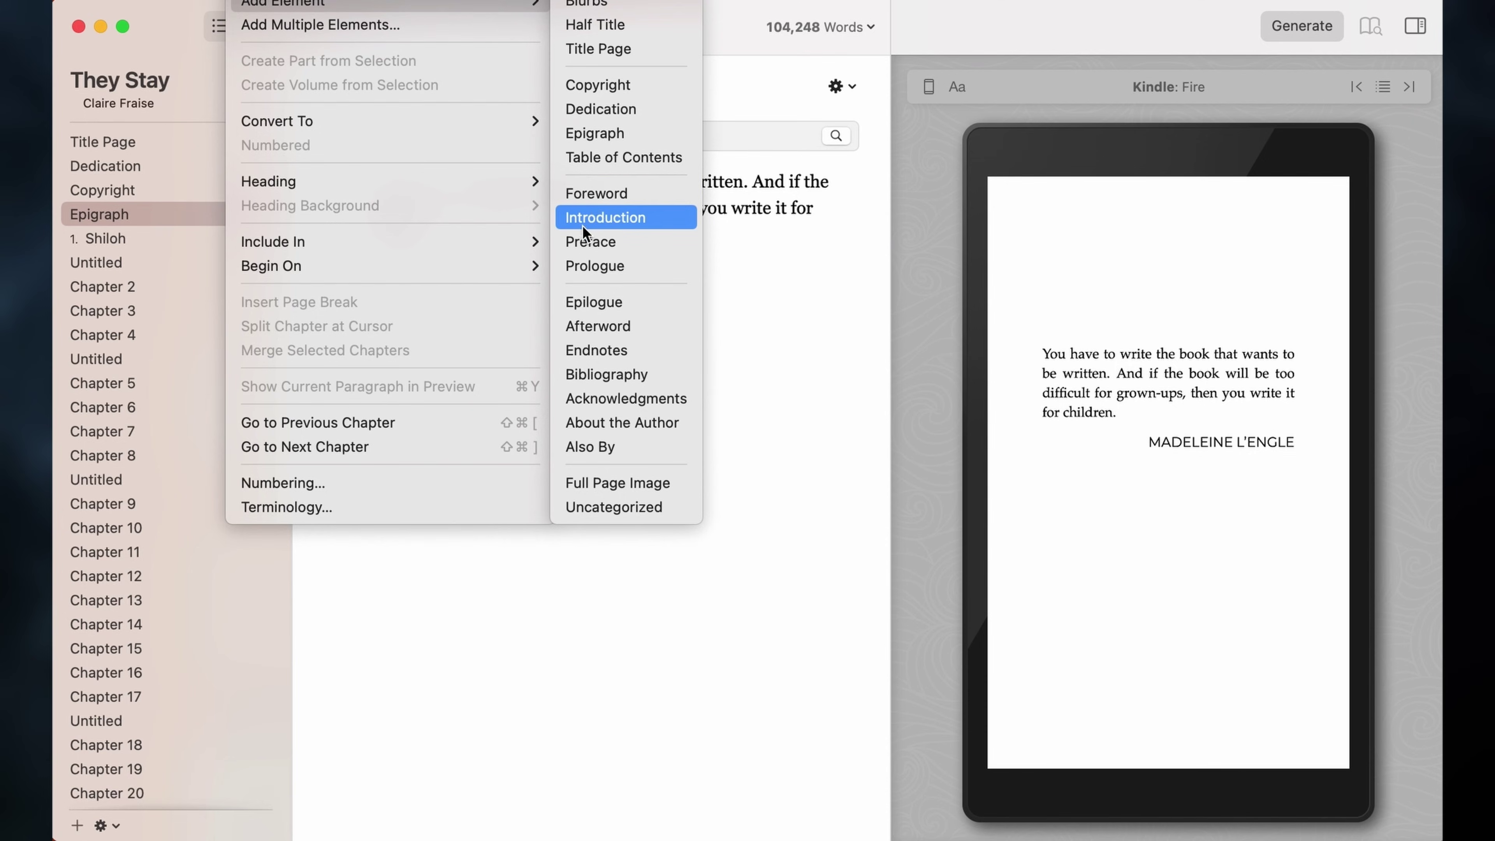
{"action": "left_click", "coordinate": [591, 267]}
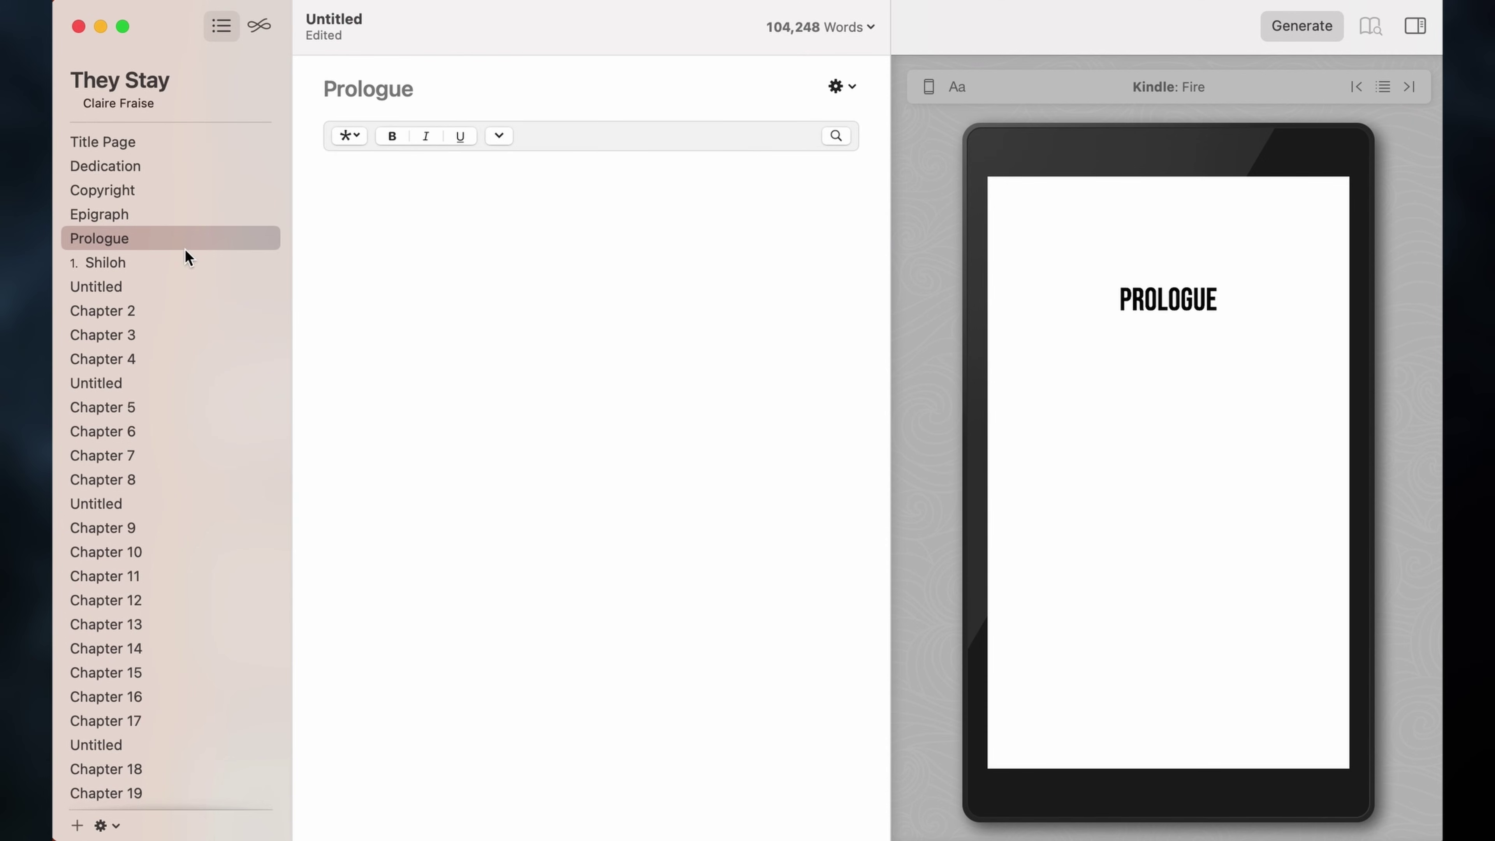
{"action": "left_click", "coordinate": [117, 242]}
{"action": "left_click", "coordinate": [501, 312]}
{"action": "type", "text": "Huh"}
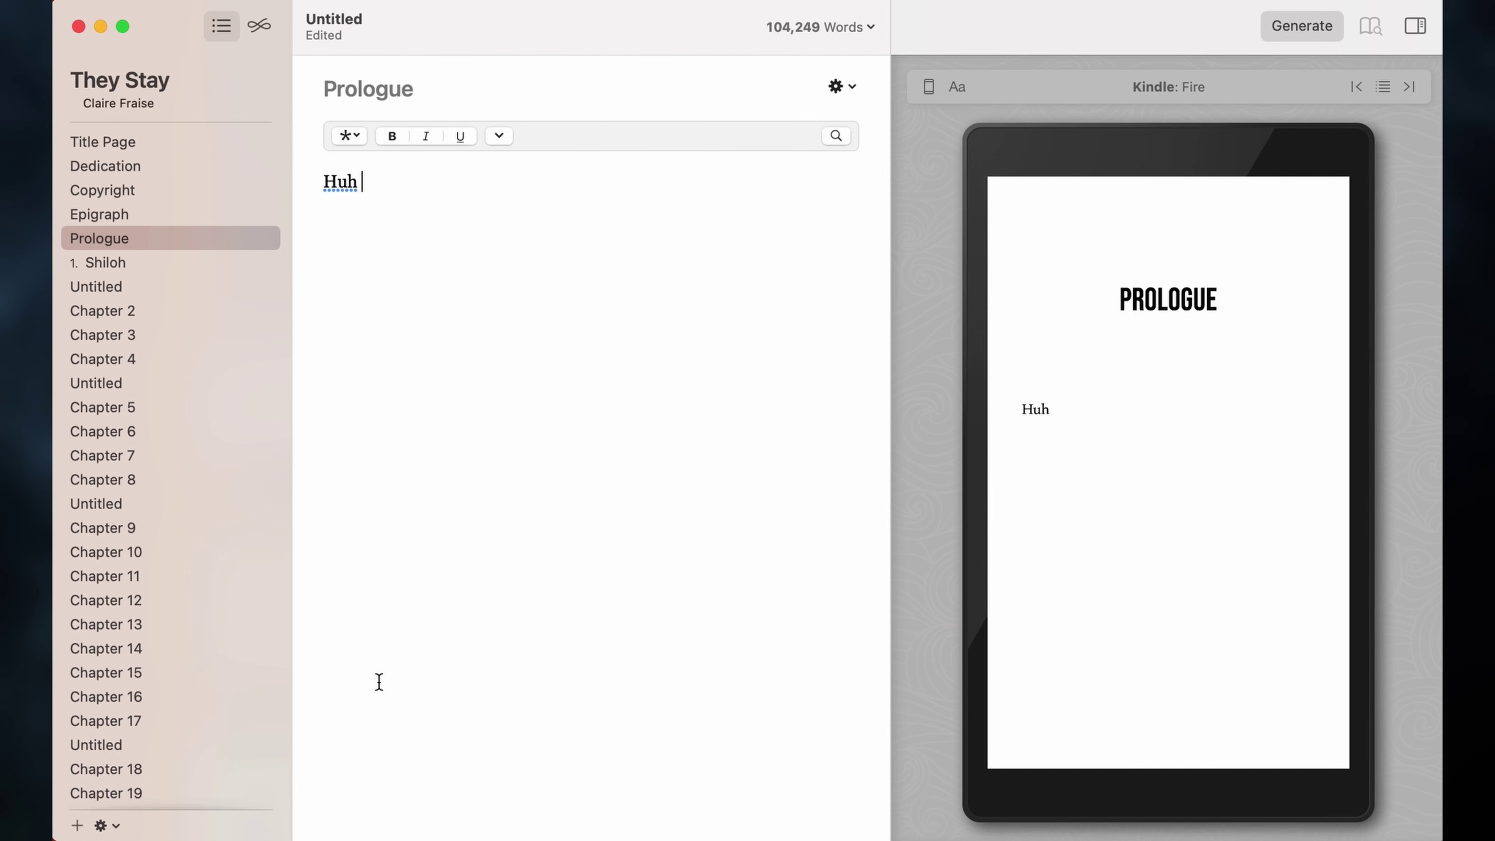
- Look through the end of the book: Chapter 38, About the Author, Acknowledgments and the untitled section before them
{"action": "scroll", "coordinate": [204, 621], "scroll_direction": "down", "scroll_amount": 10}
{"action": "left_click", "coordinate": [136, 689]}
{"action": "left_click", "coordinate": [136, 786]}
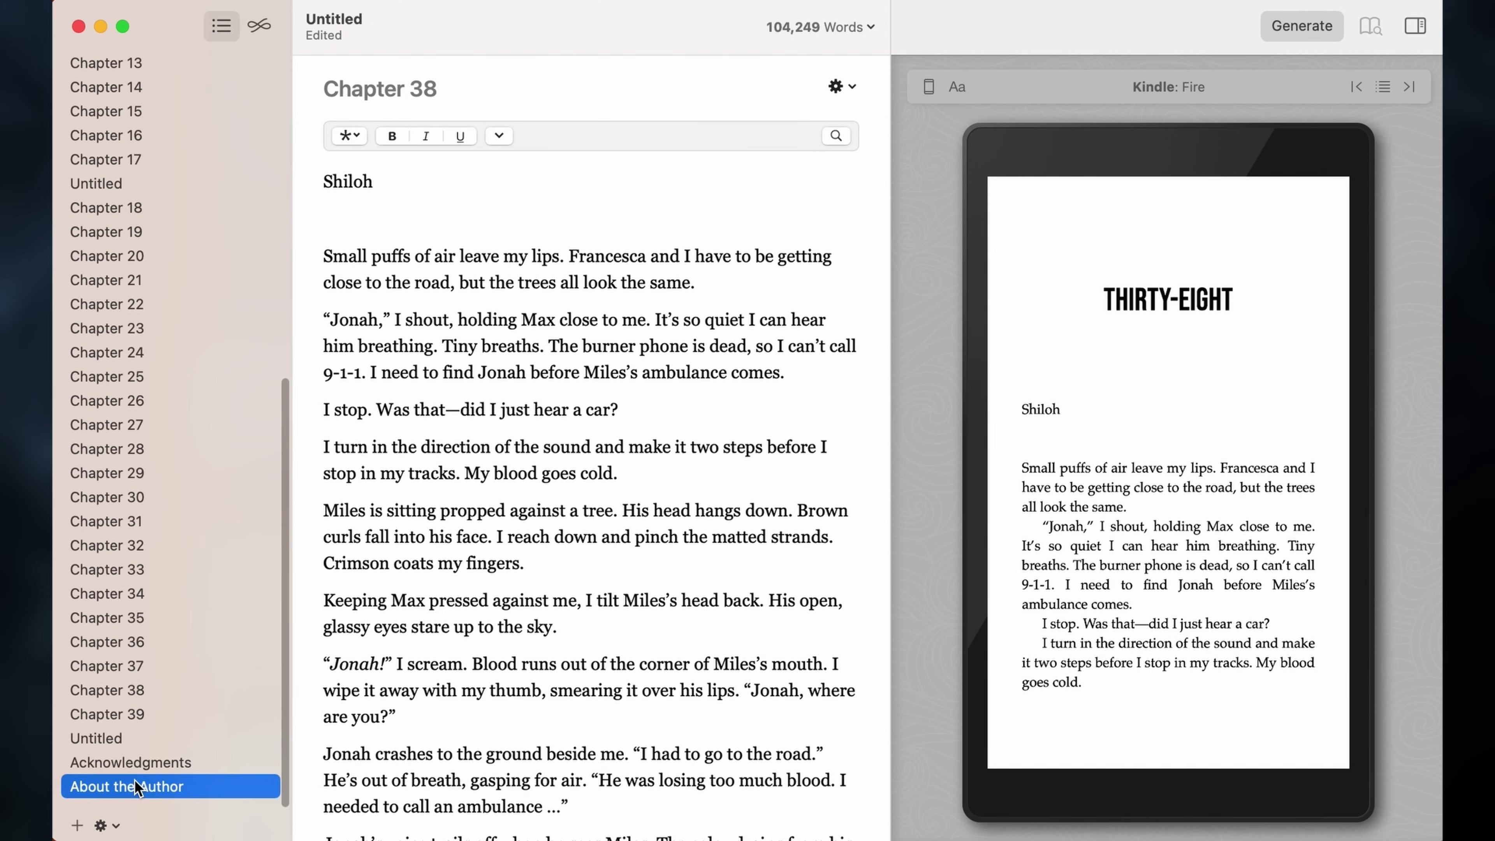
{"action": "left_click", "coordinate": [135, 762]}
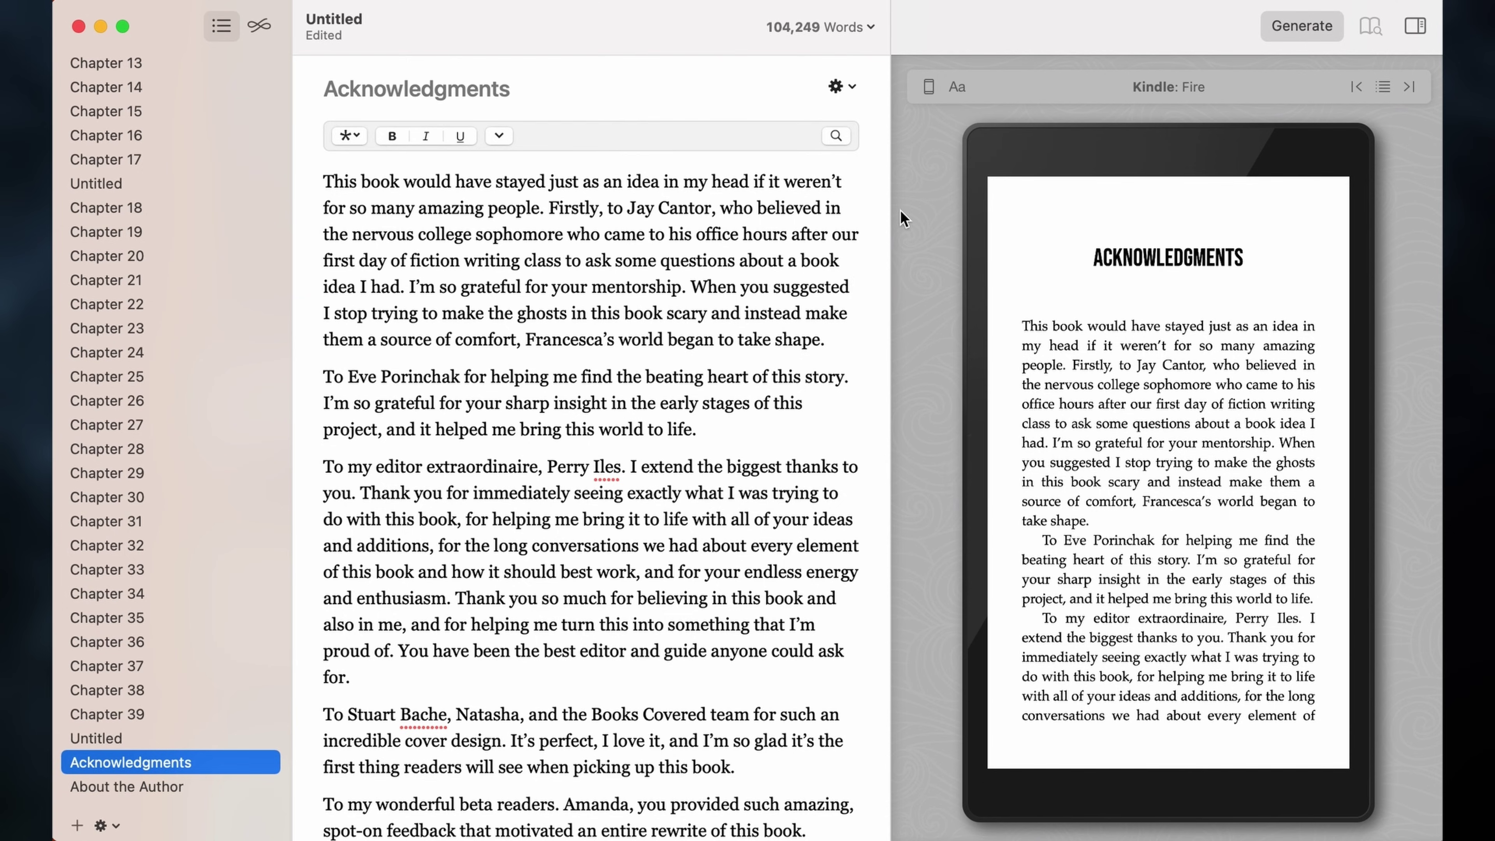
{"action": "left_click", "coordinate": [100, 731]}
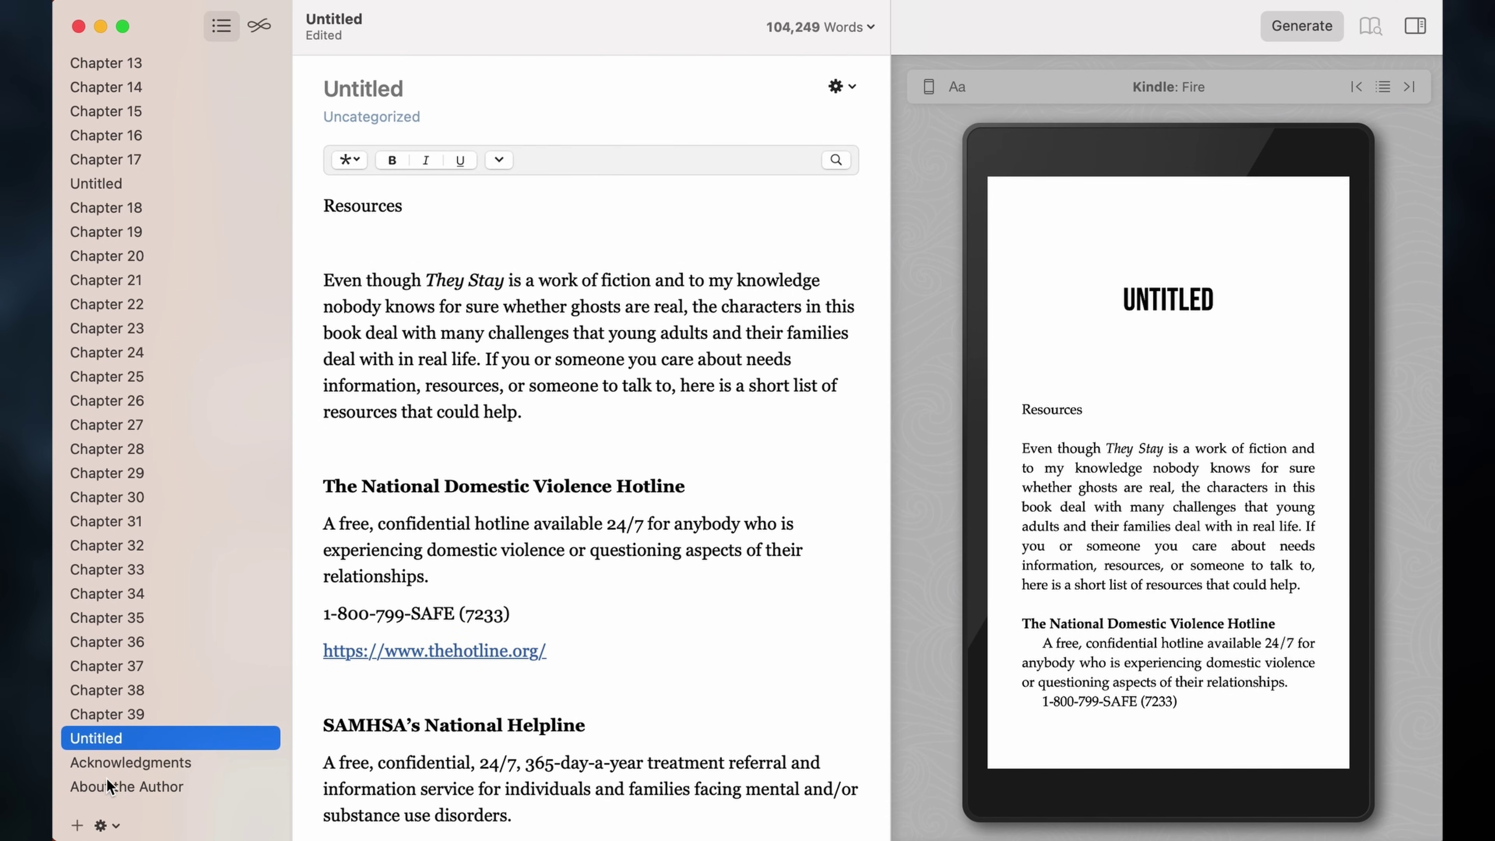
{"action": "left_click", "coordinate": [119, 766]}
- Delete the Resources line from the last untitled section's text and set the section's heading to "Resources"
{"action": "left_click", "coordinate": [125, 733]}
{"action": "left_click_drag", "start_coordinate": [320, 282], "coordinate": [320, 174]}
{"action": "key", "text": "BackSpace"}
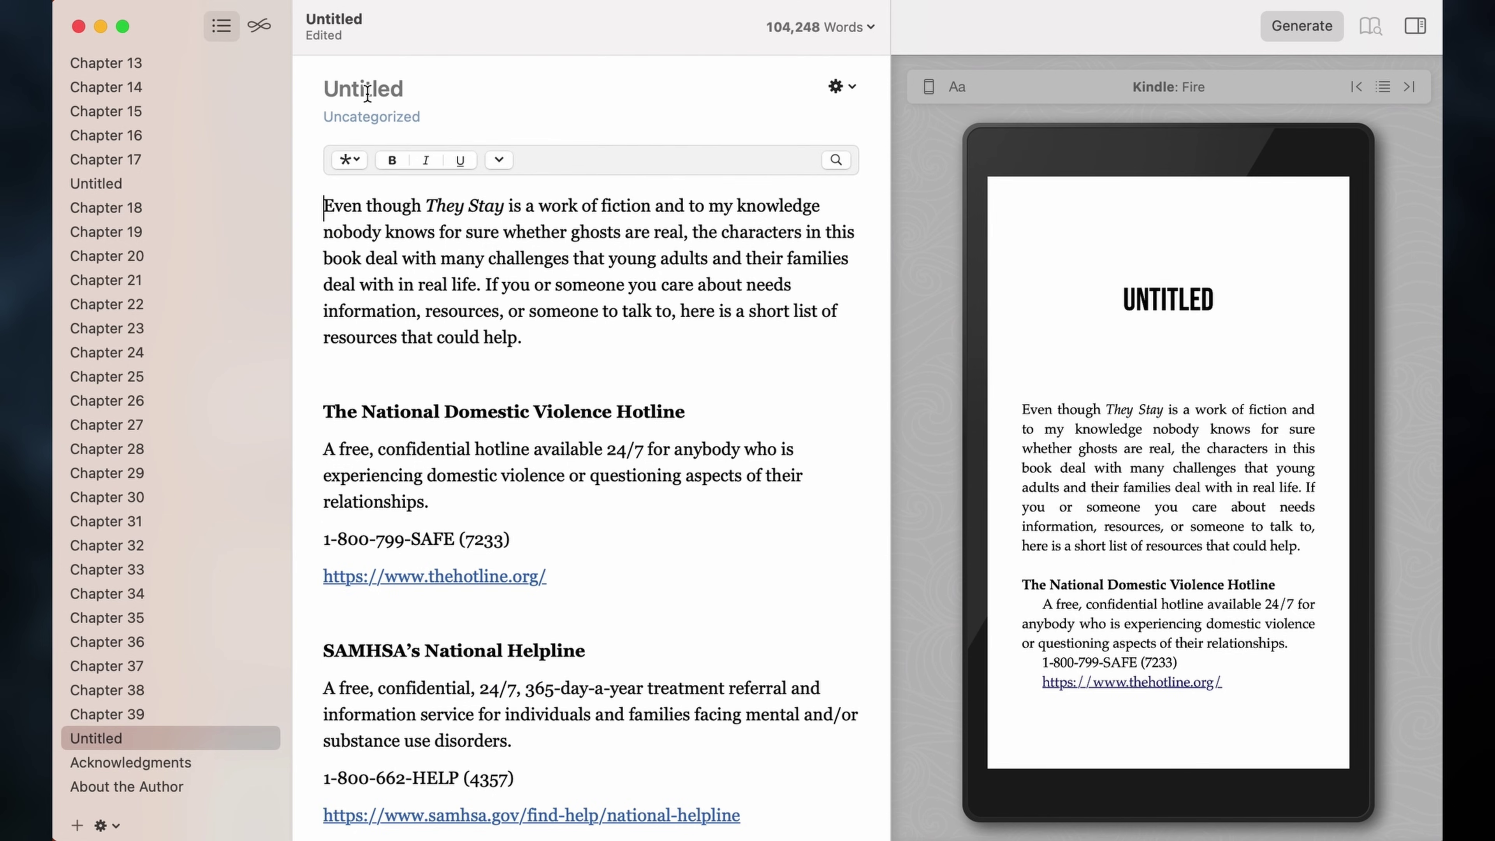
{"action": "left_click", "coordinate": [367, 93]}
{"action": "type", "text": "Resources"}
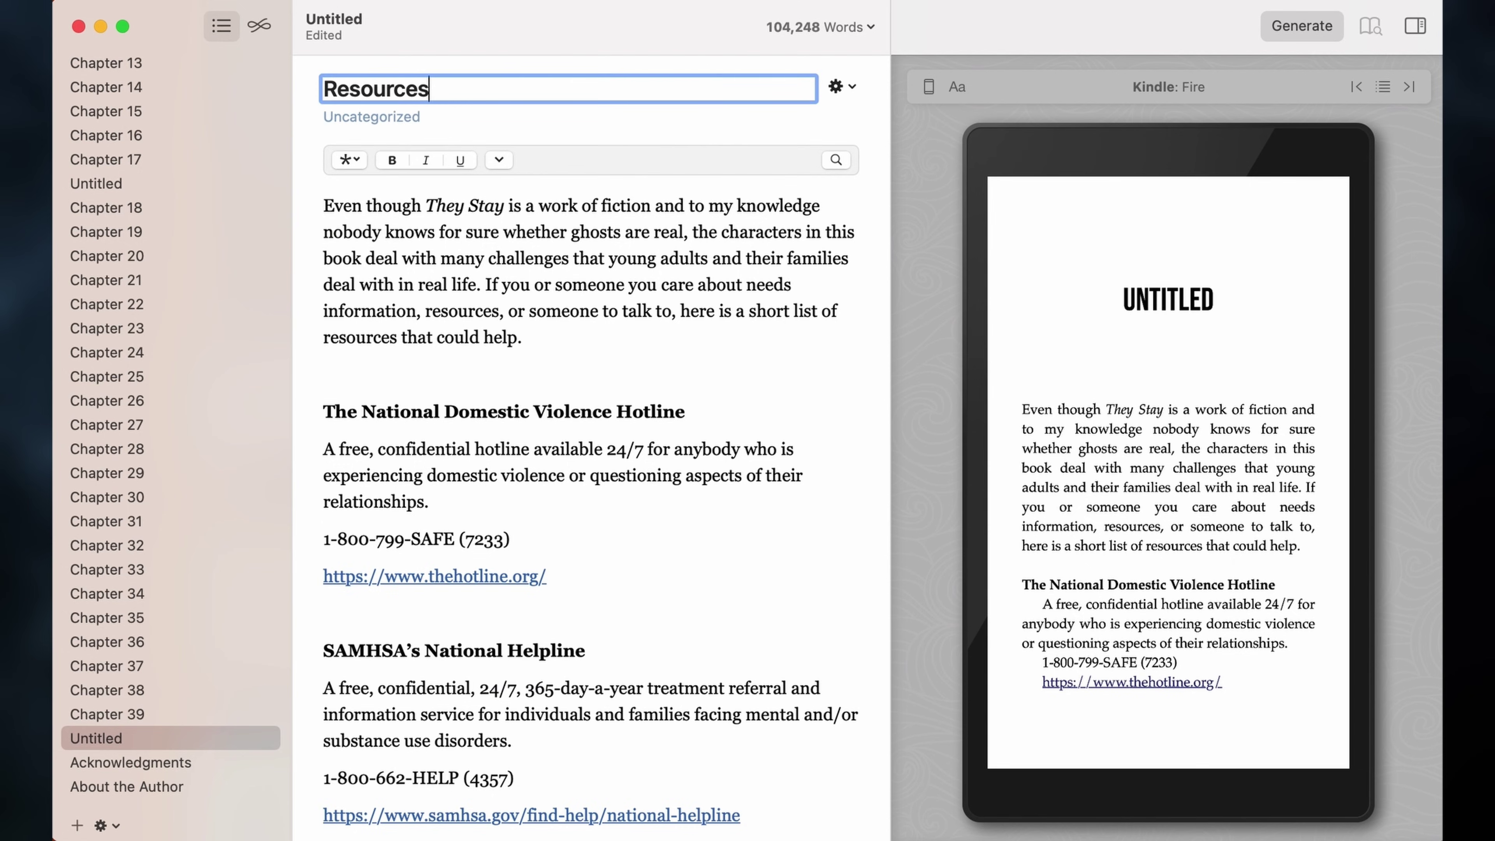
{"action": "left_click", "coordinate": [493, 323]}
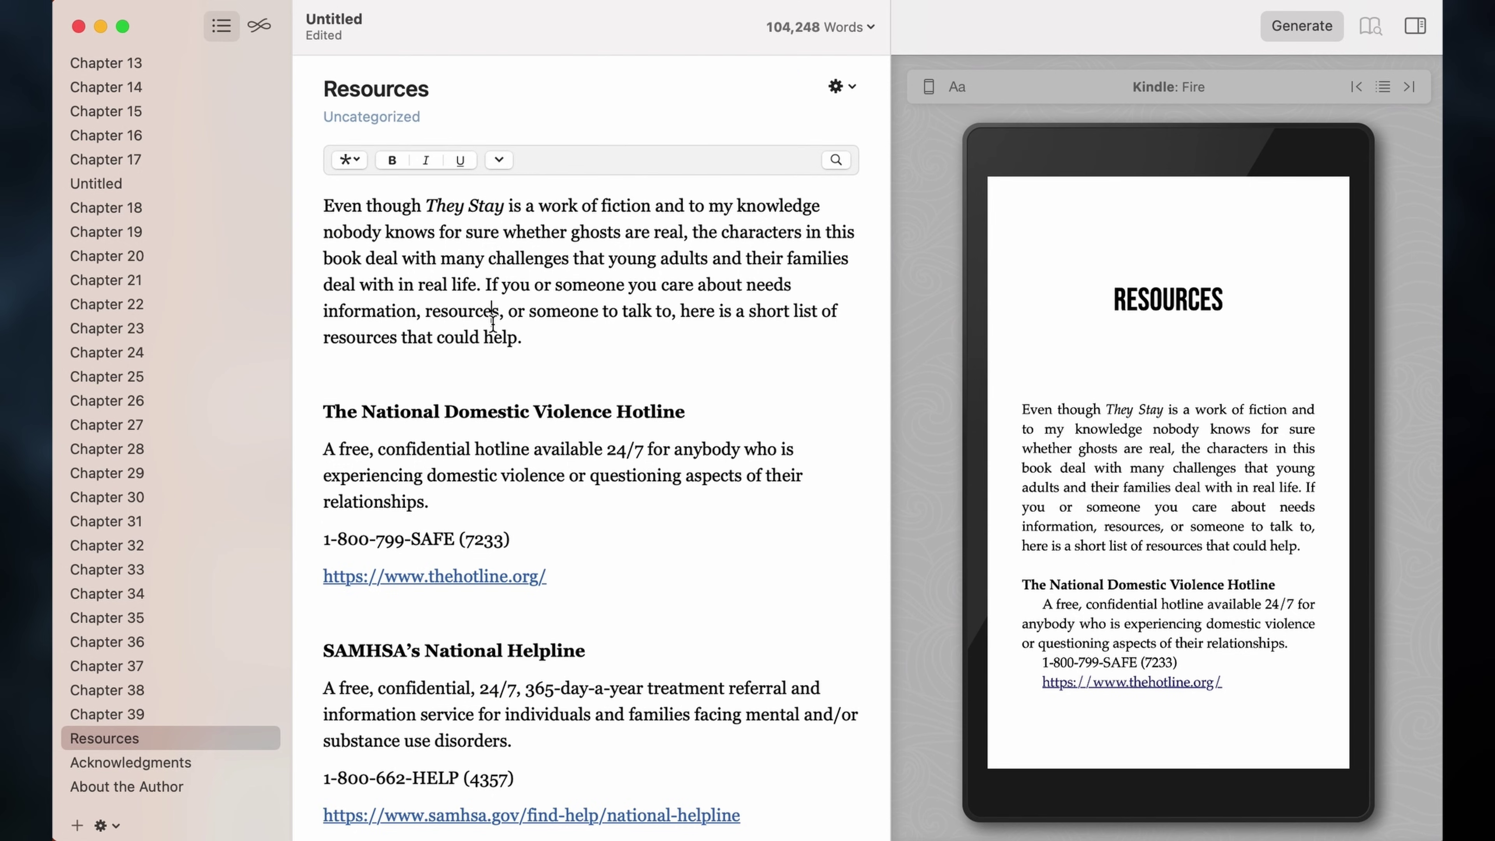
- Look through the Resources section and preview it on Kindle Fire, Kindle Paperwhite, iPad, iPhone and Android Tablet
{"action": "scroll", "coordinate": [433, 546], "scroll_direction": "down", "scroll_amount": 15}
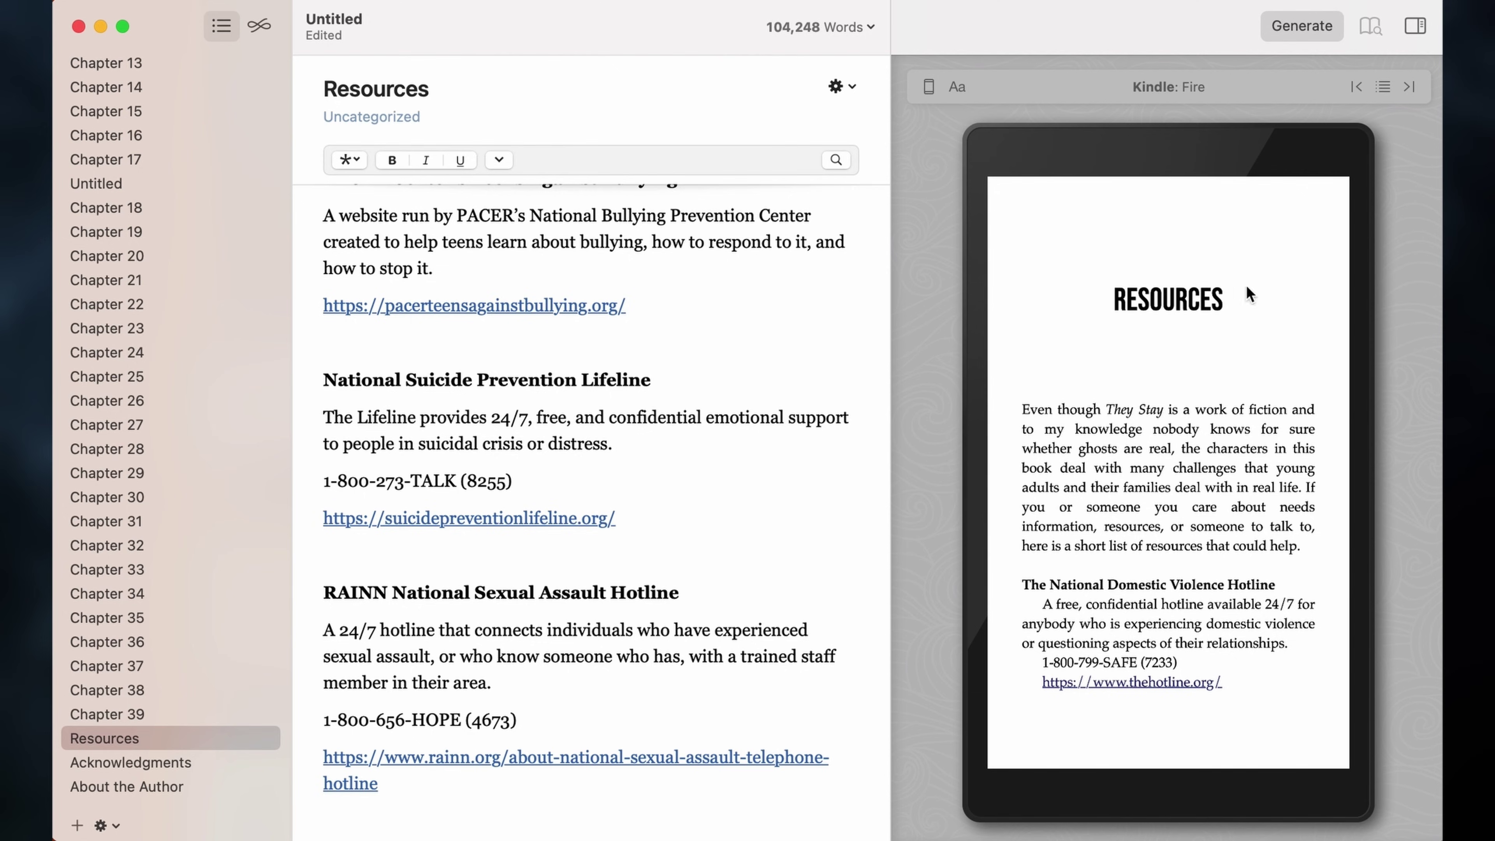
{"action": "mouse_move", "coordinate": [1353, 488]}
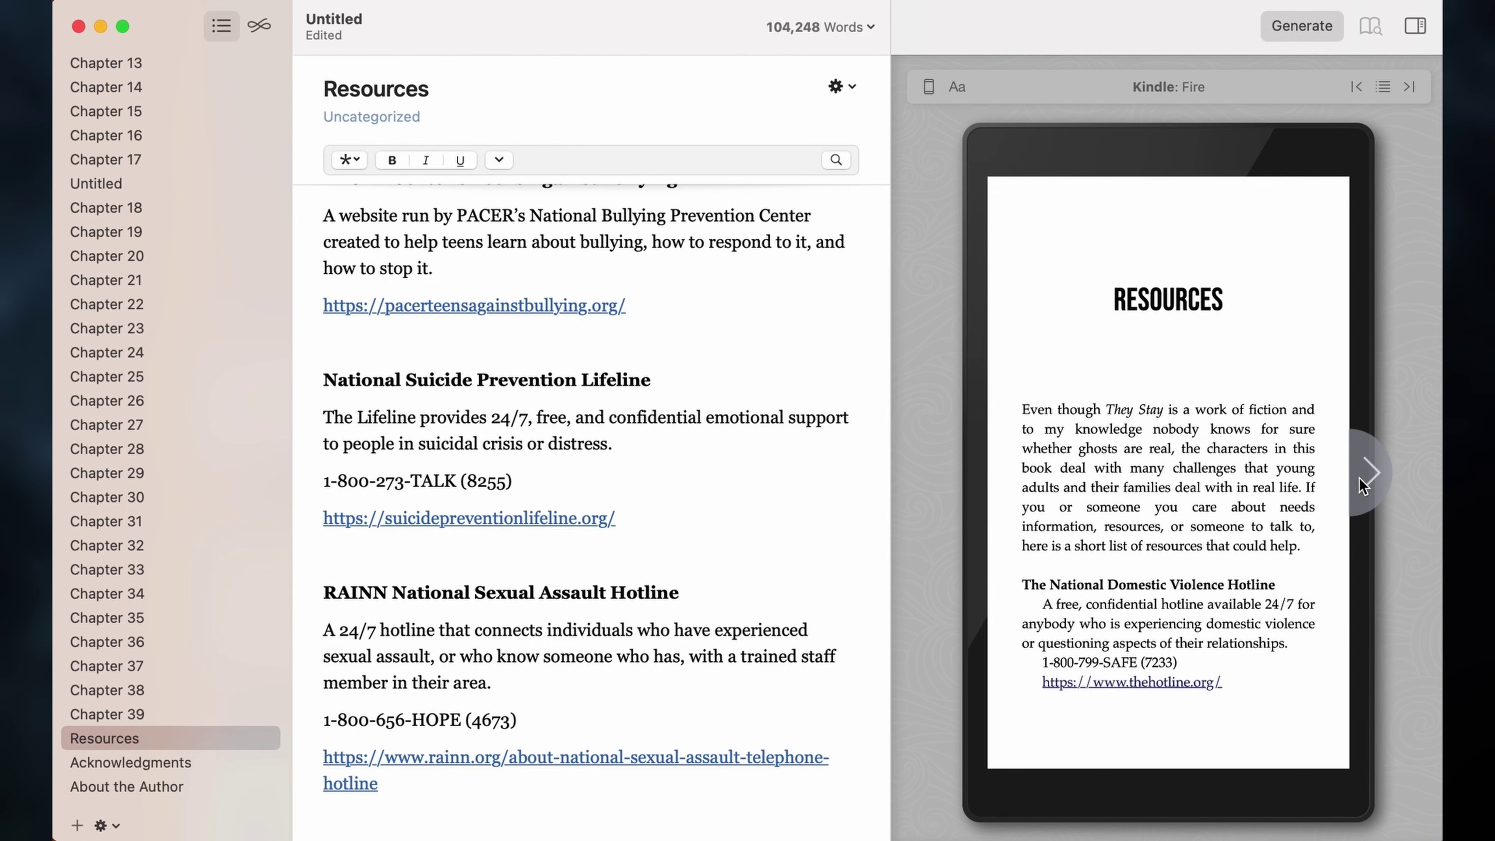
{"action": "left_click", "coordinate": [1363, 480]}
{"action": "left_click", "coordinate": [930, 89]}
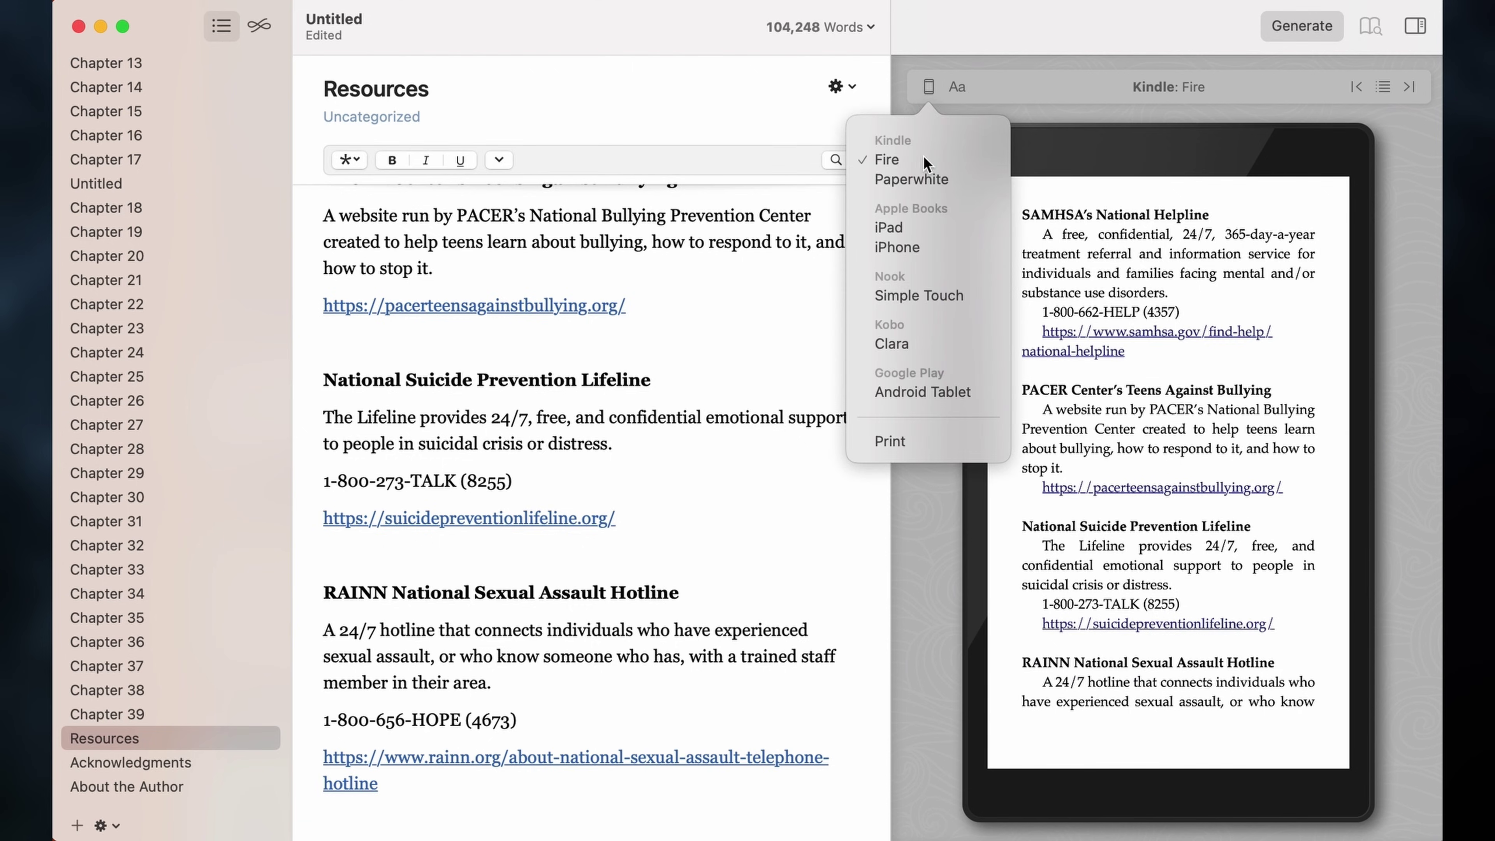
{"action": "left_click", "coordinate": [917, 178]}
{"action": "left_click", "coordinate": [928, 88]}
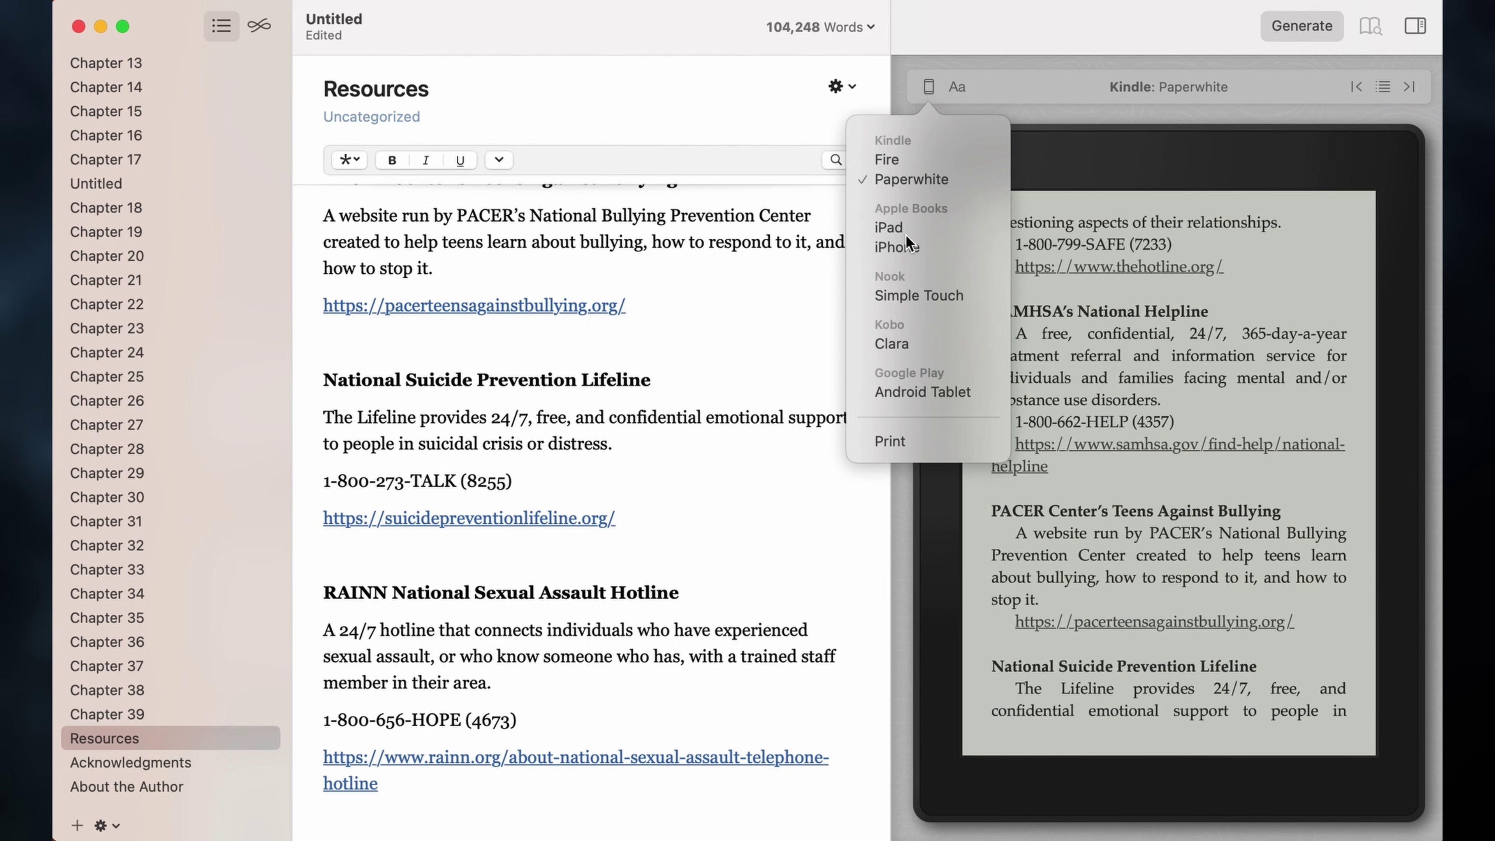
{"action": "left_click", "coordinate": [911, 236]}
{"action": "left_click", "coordinate": [928, 94]}
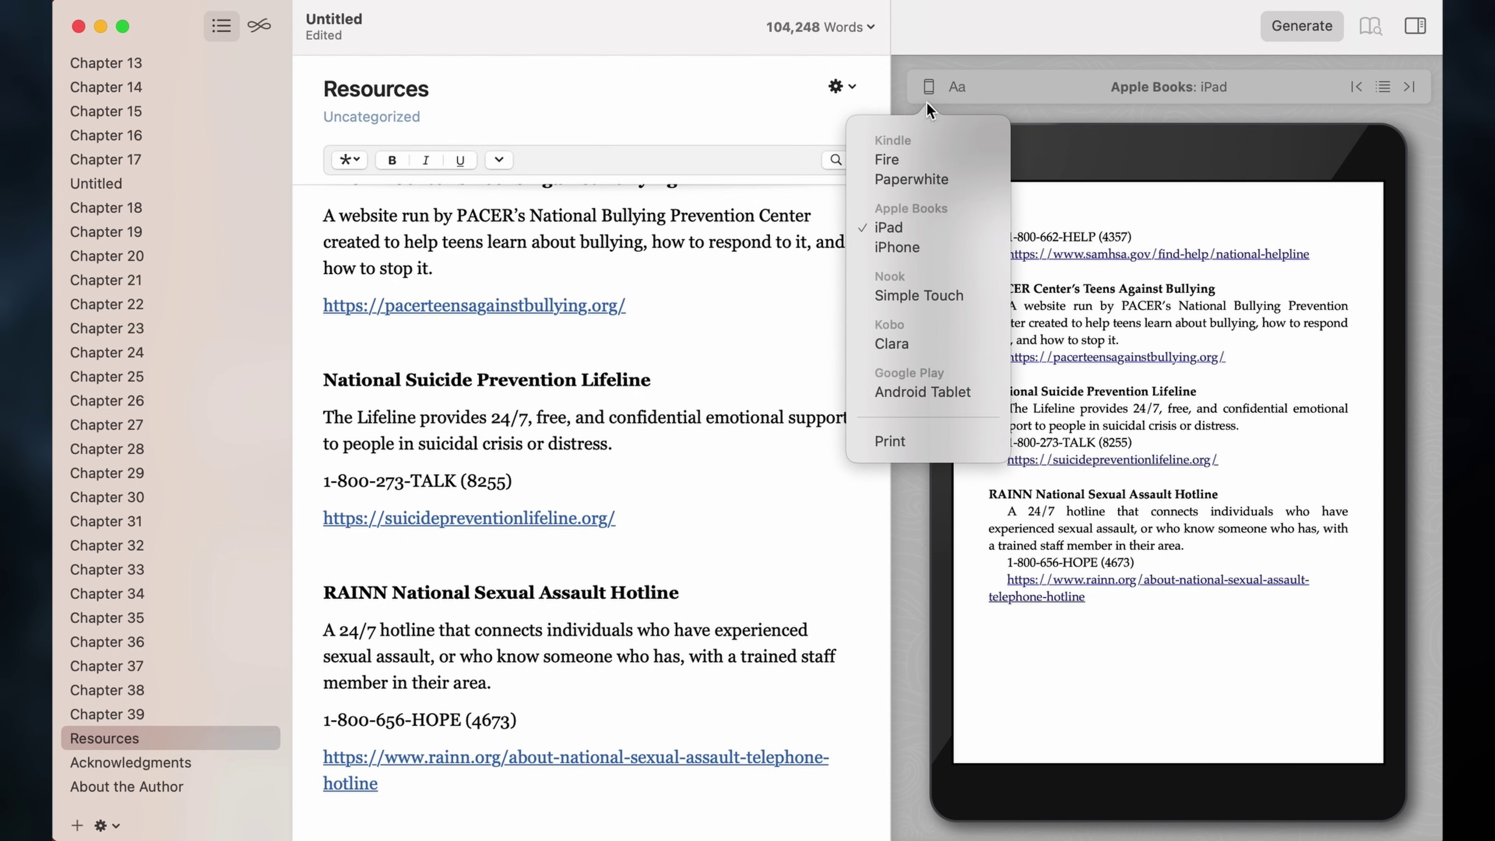
{"action": "left_click", "coordinate": [896, 248]}
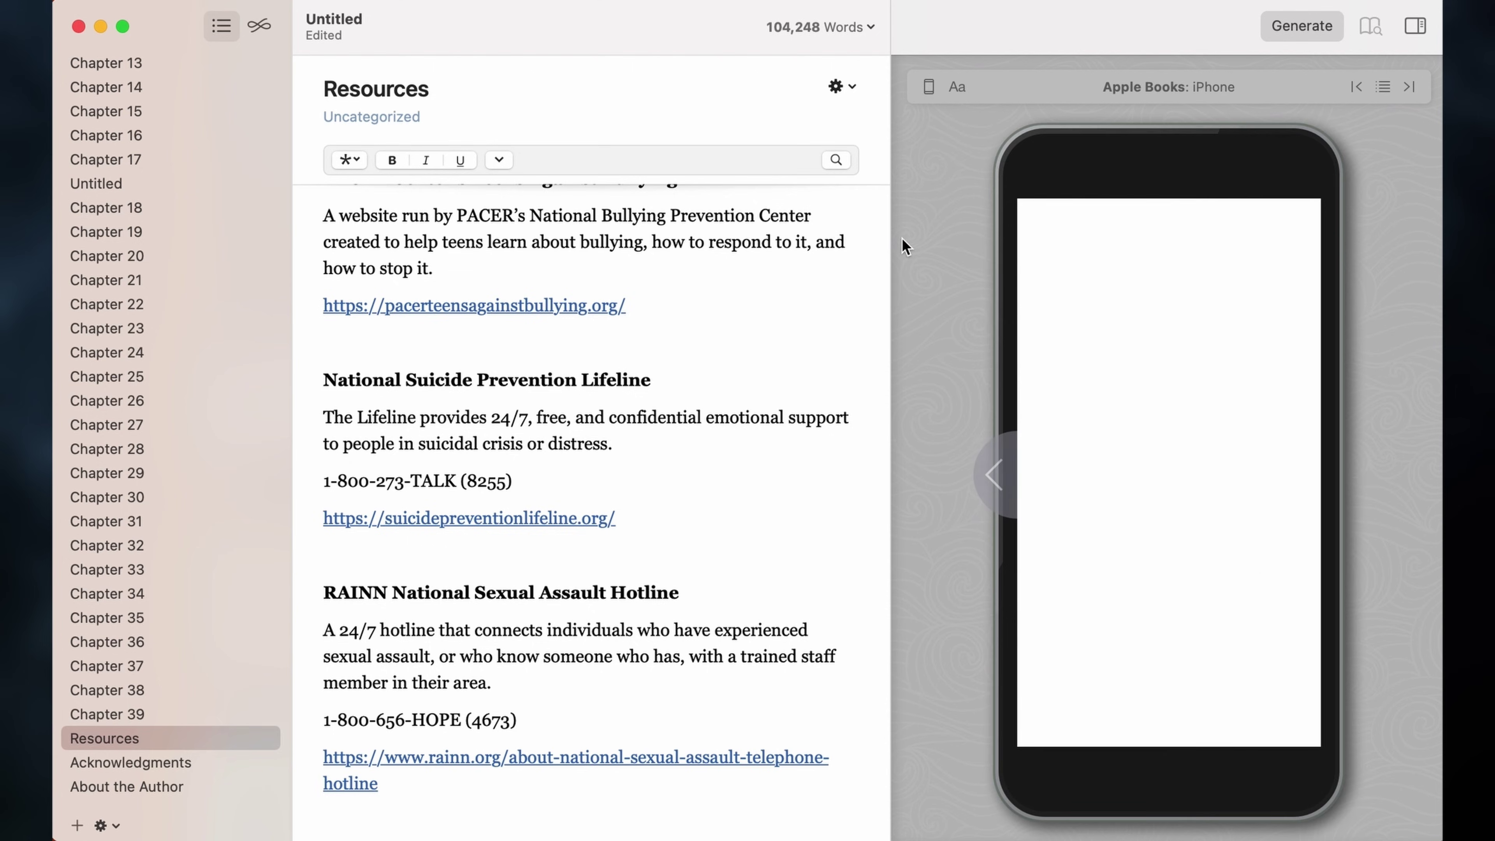
{"action": "left_click", "coordinate": [983, 511]}
{"action": "left_click", "coordinate": [928, 89]}
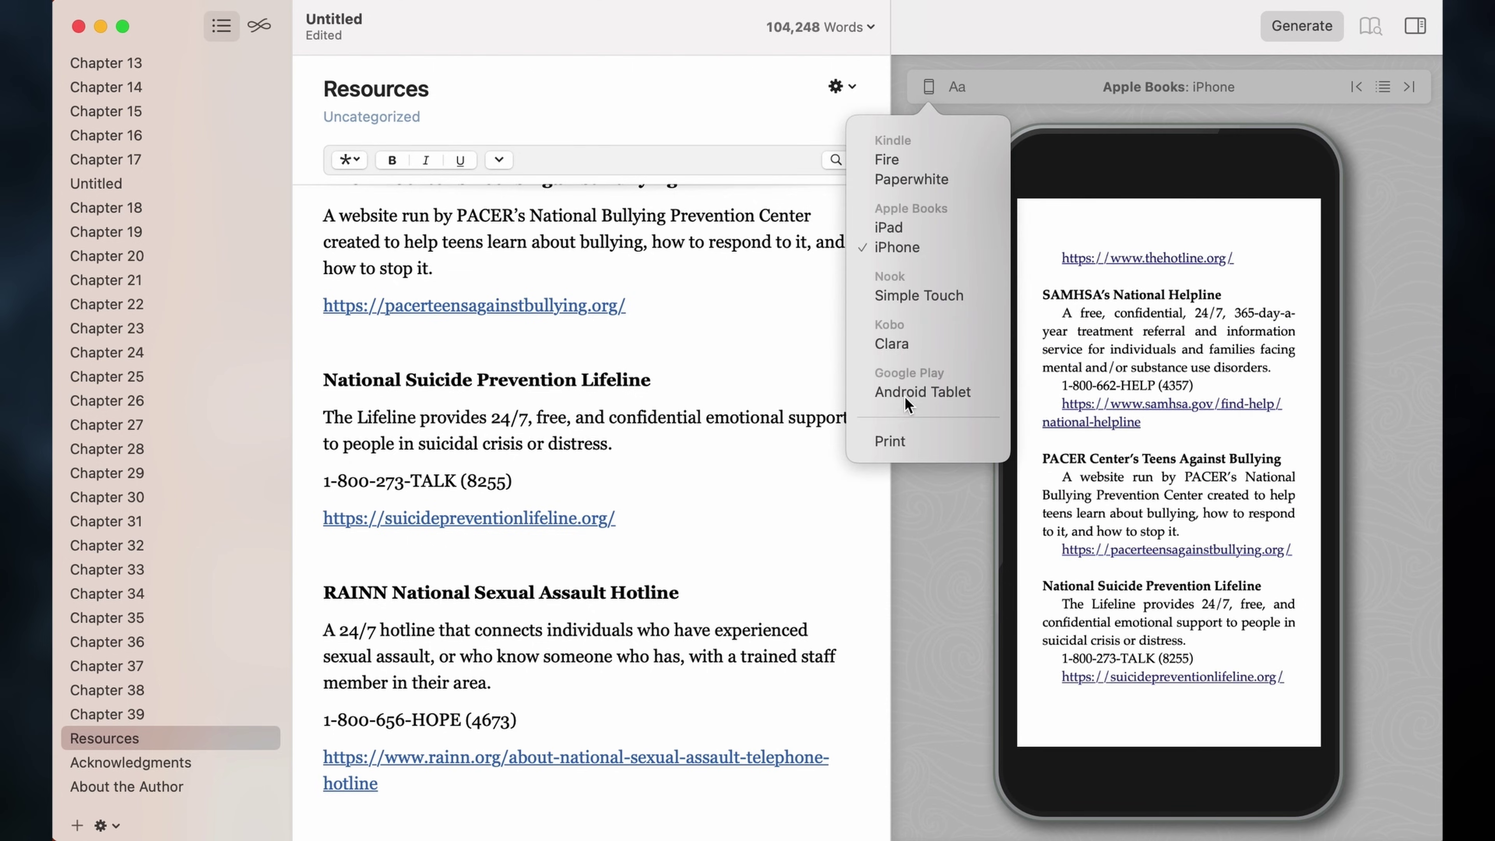
{"action": "left_click", "coordinate": [907, 395]}
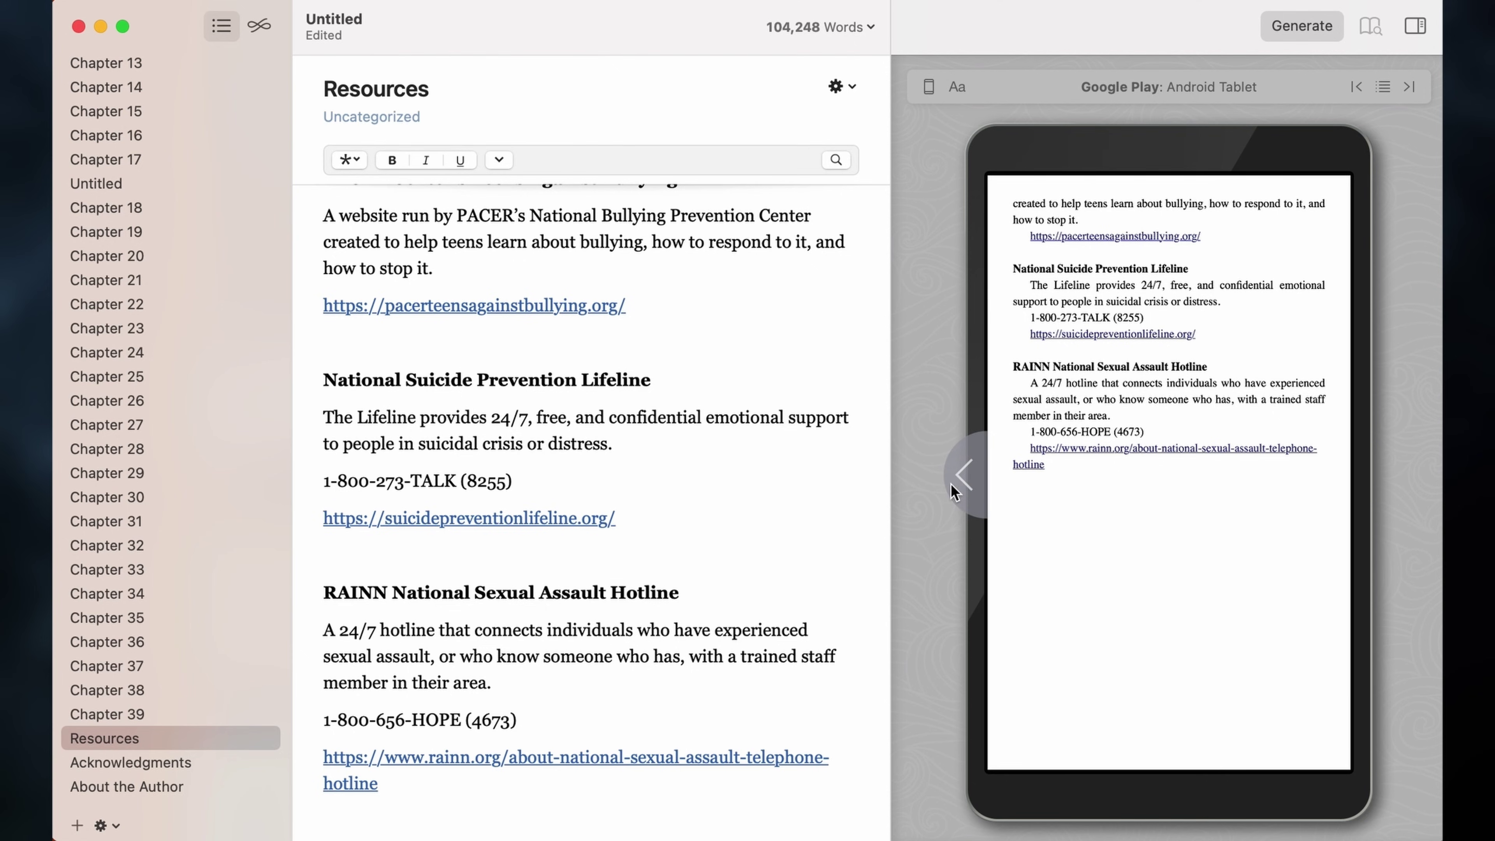
{"action": "left_click", "coordinate": [962, 480]}
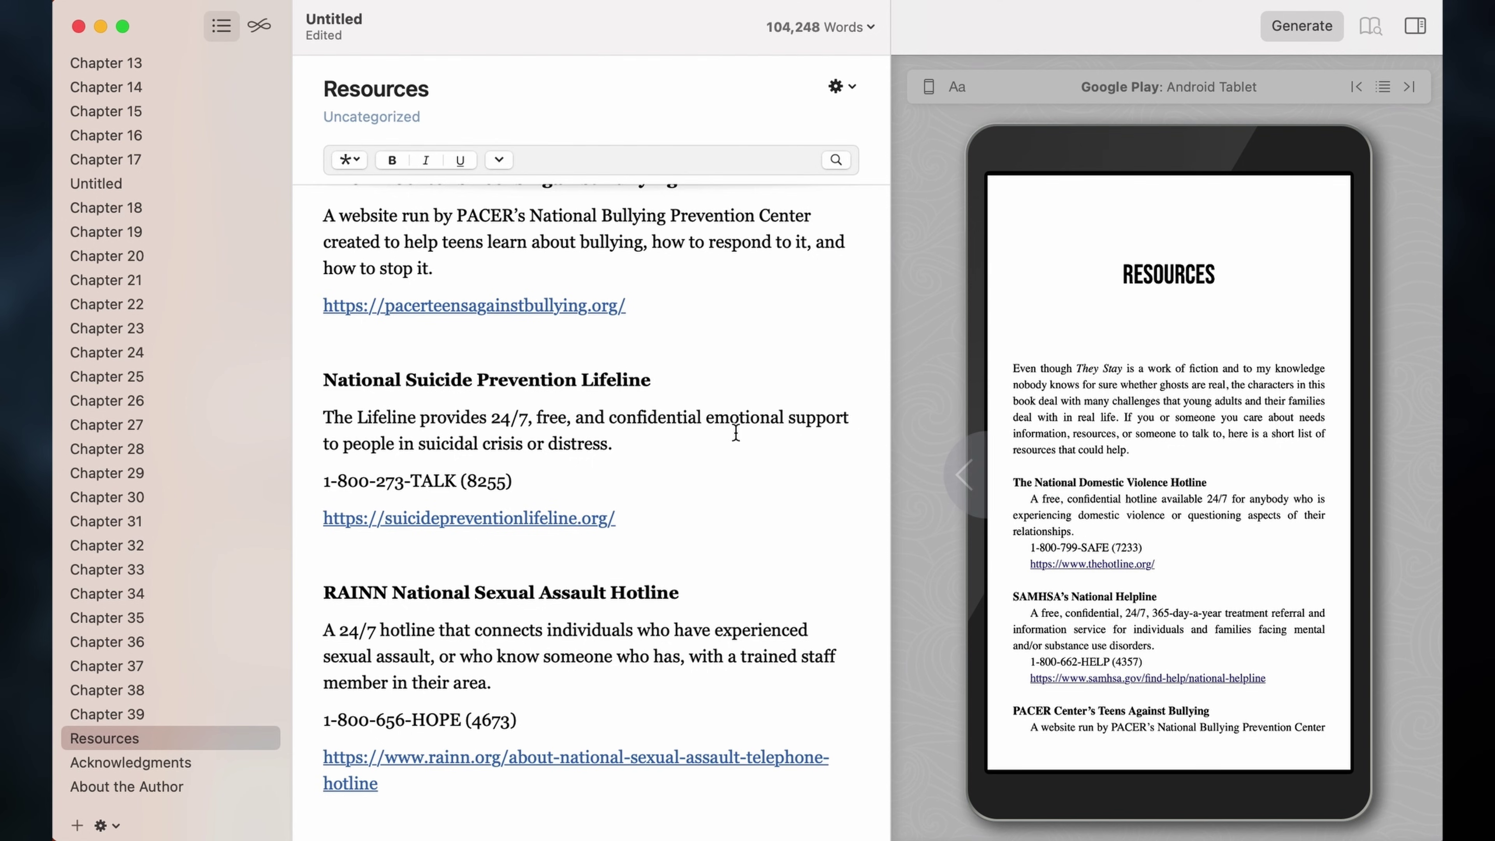
- Turn the Resources text from "The National Domestic Violence Hotline" heading through the final web link into an Alignment Block
{"action": "scroll", "coordinate": [530, 347], "scroll_direction": "up", "scroll_amount": 3}
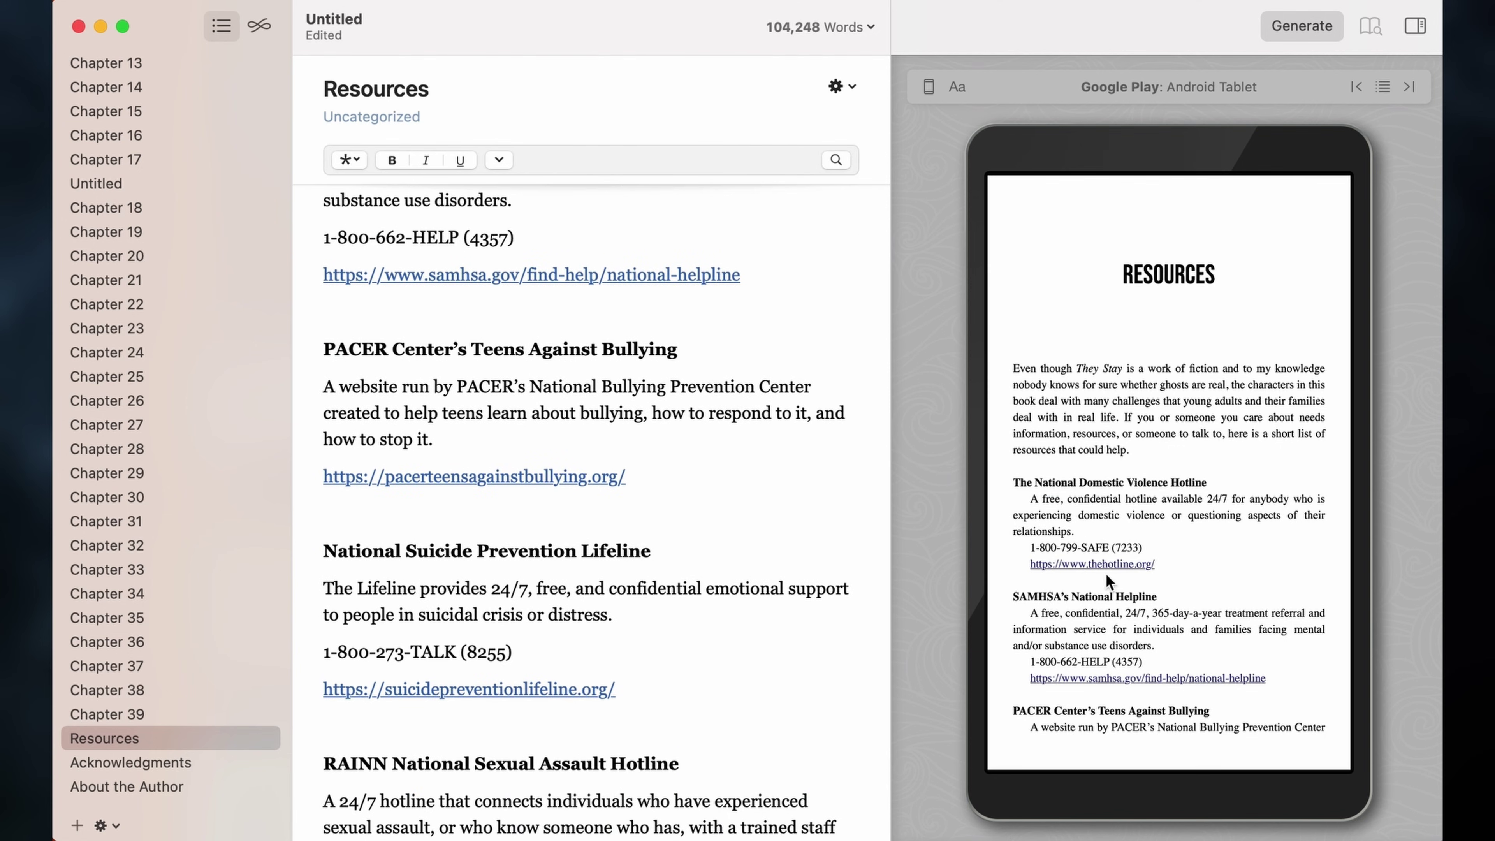
{"action": "scroll", "coordinate": [420, 321], "scroll_direction": "up", "scroll_amount": 10}
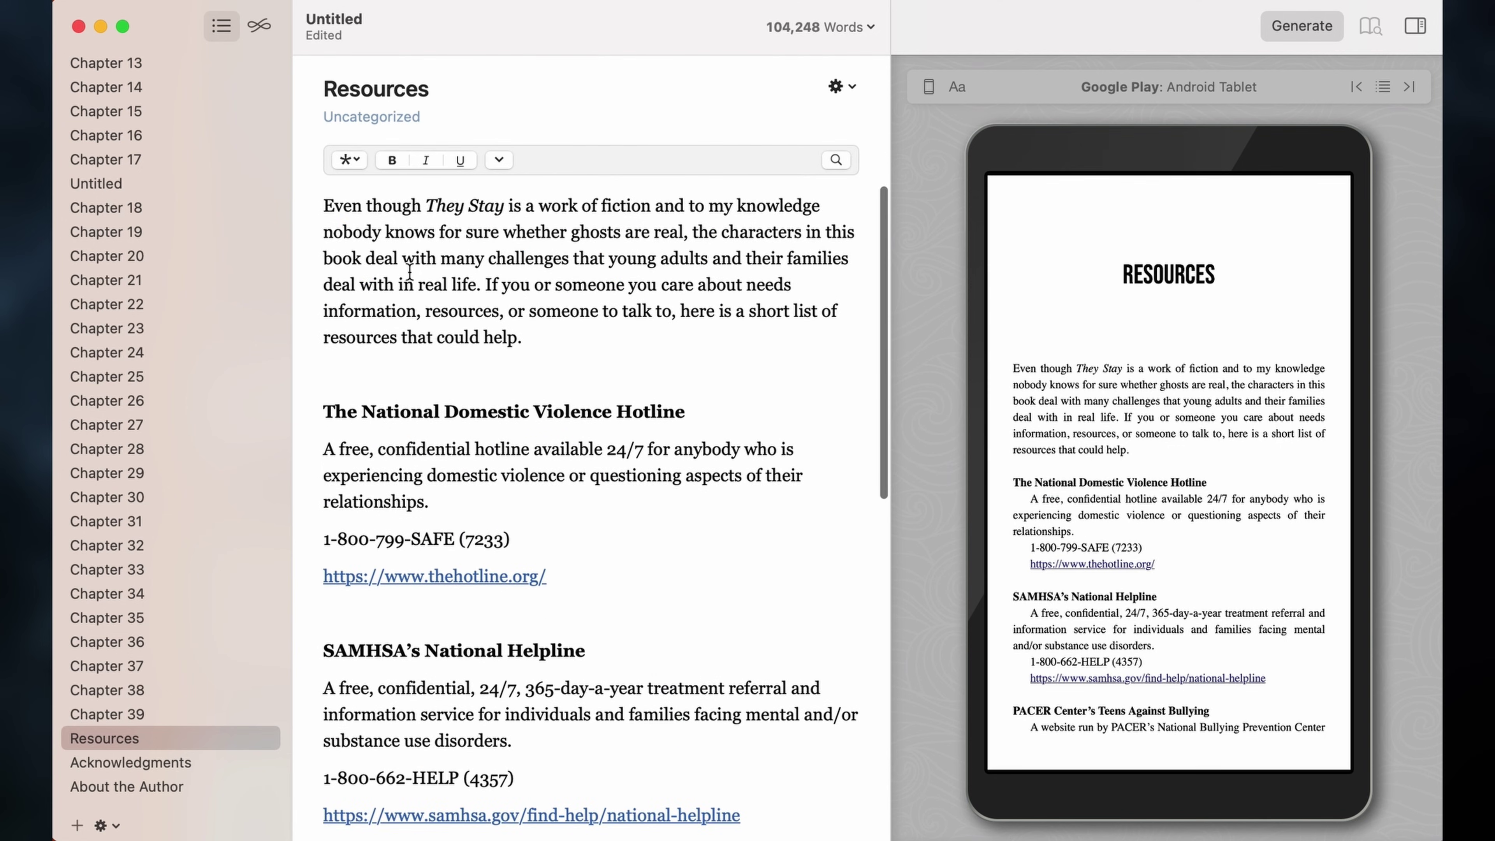
{"action": "left_click_drag", "start_coordinate": [327, 405], "coordinate": [354, 833]}
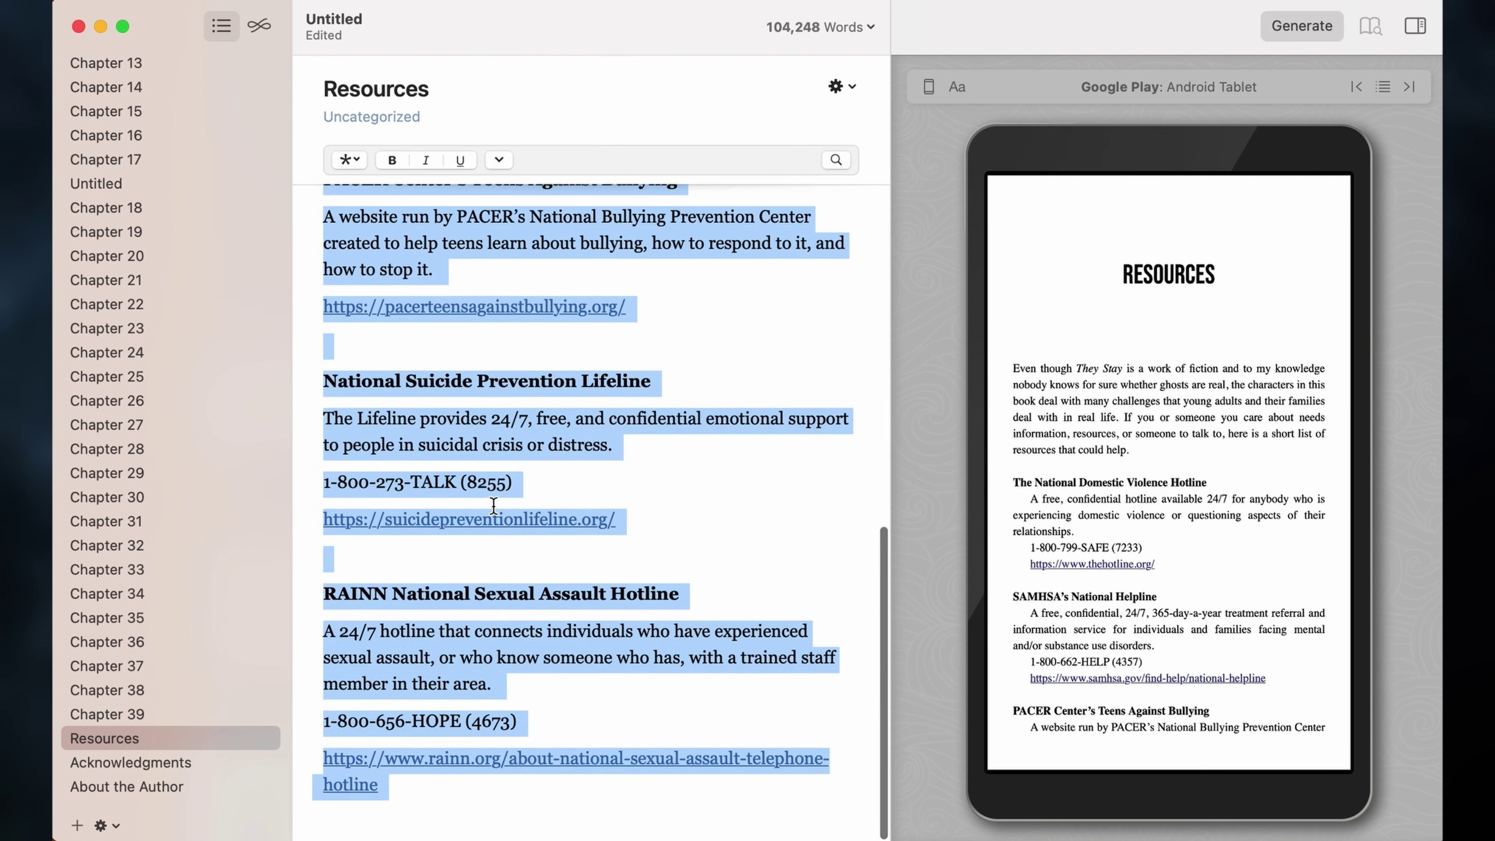
{"action": "scroll", "coordinate": [724, 303], "scroll_direction": "up", "scroll_amount": 5}
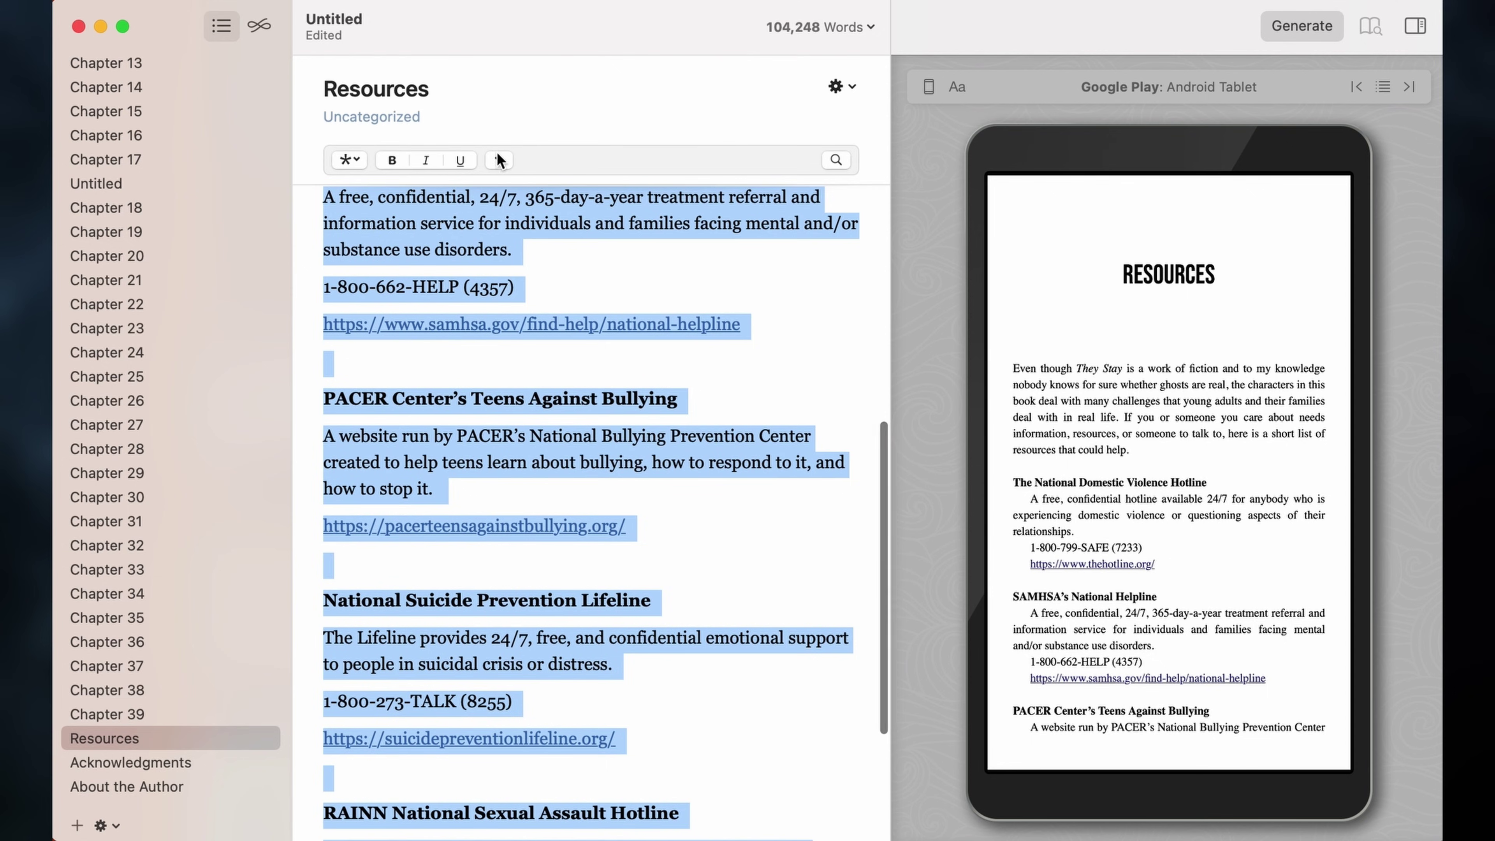
{"action": "left_click", "coordinate": [348, 158]}
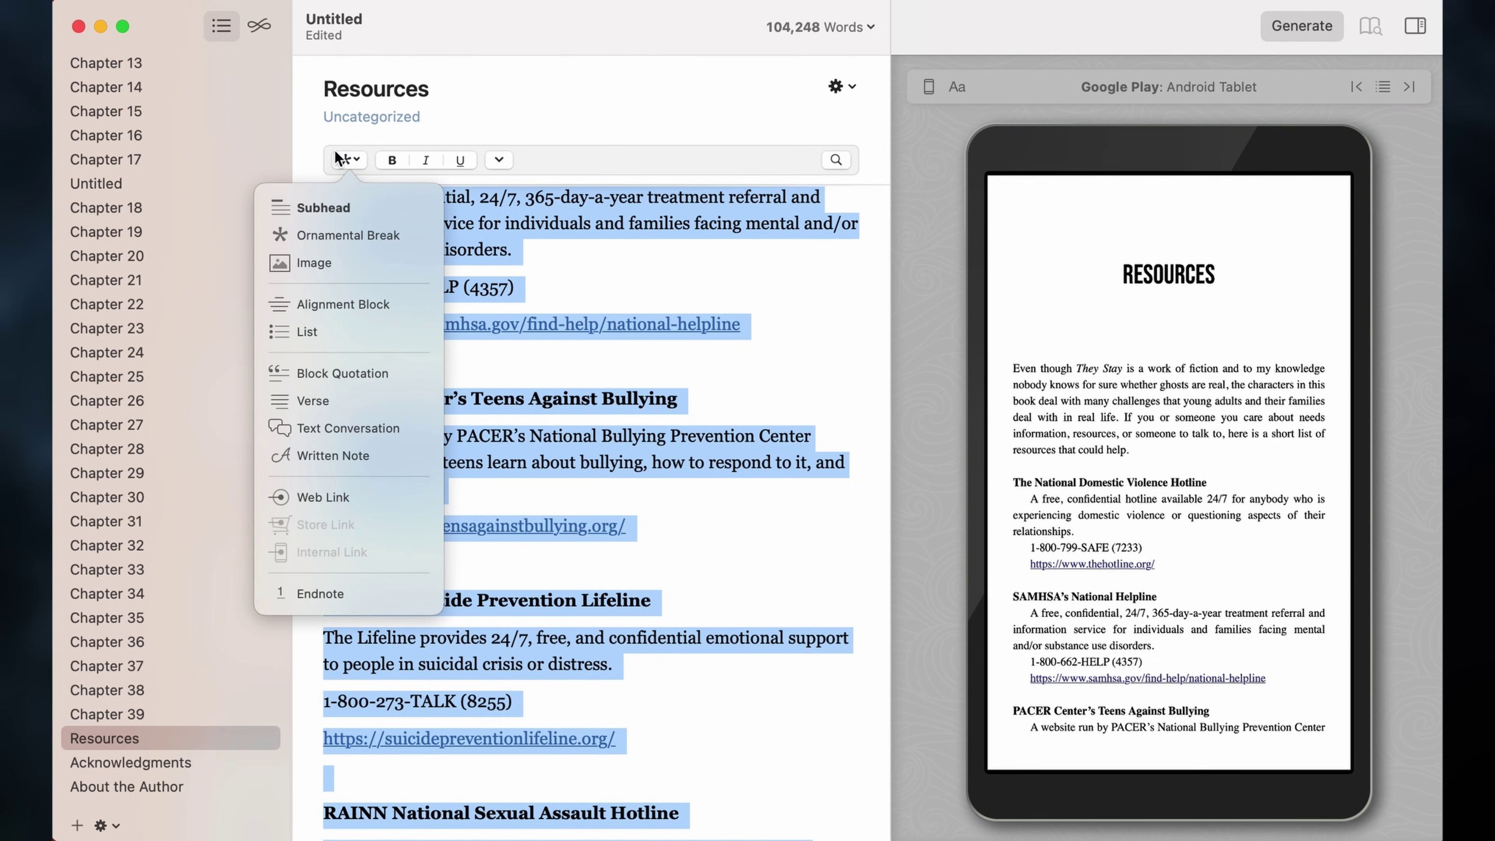
{"action": "mouse_move", "coordinate": [334, 243]}
{"action": "left_click", "coordinate": [329, 302]}
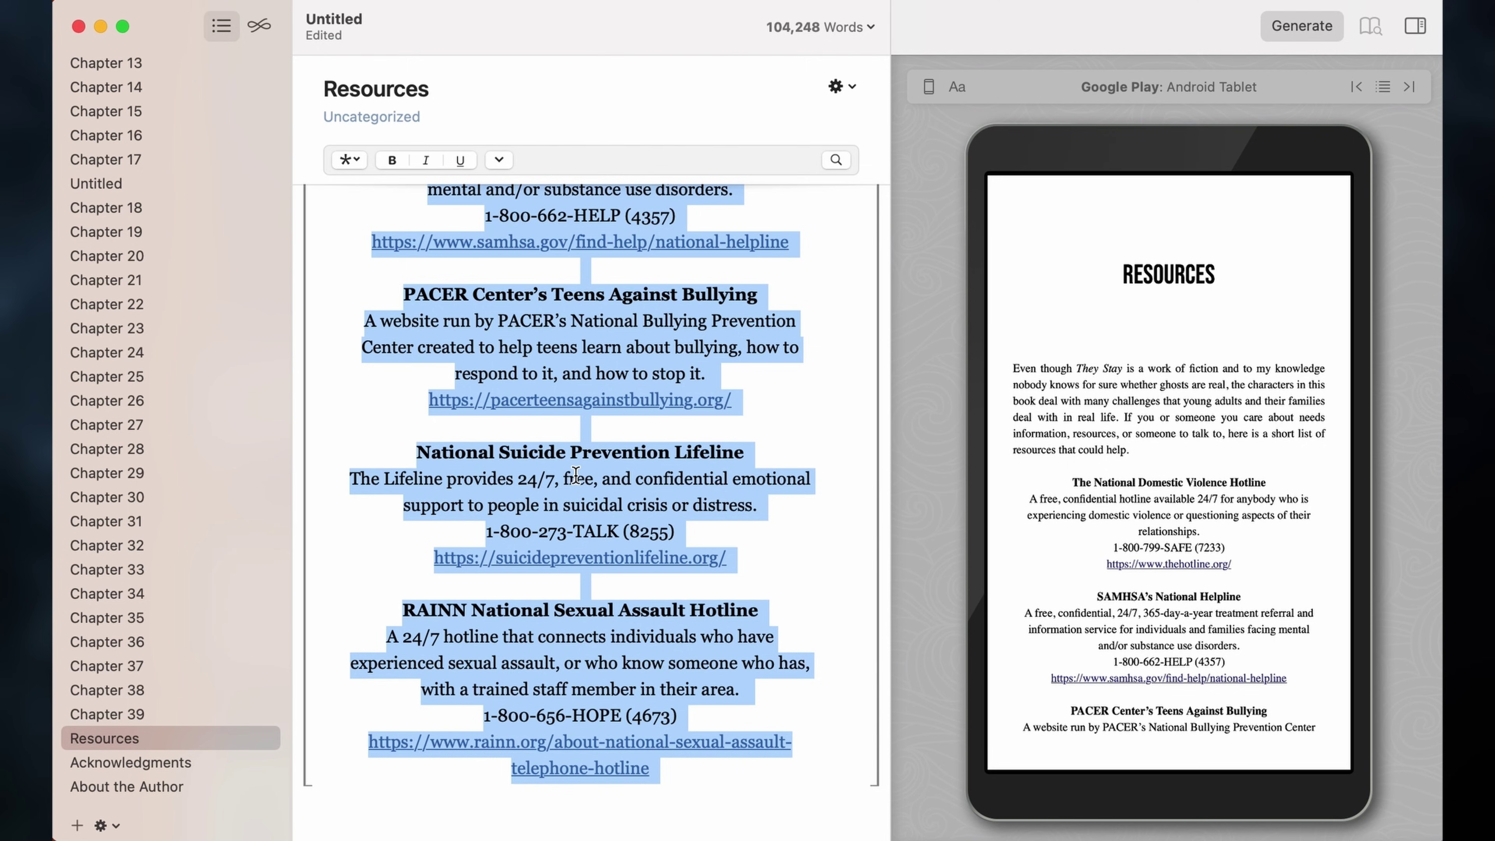
- Set the Resources alignment block to Left with Inset, and check its pages in the preview
{"action": "scroll", "coordinate": [575, 474], "scroll_direction": "up", "scroll_amount": 10}
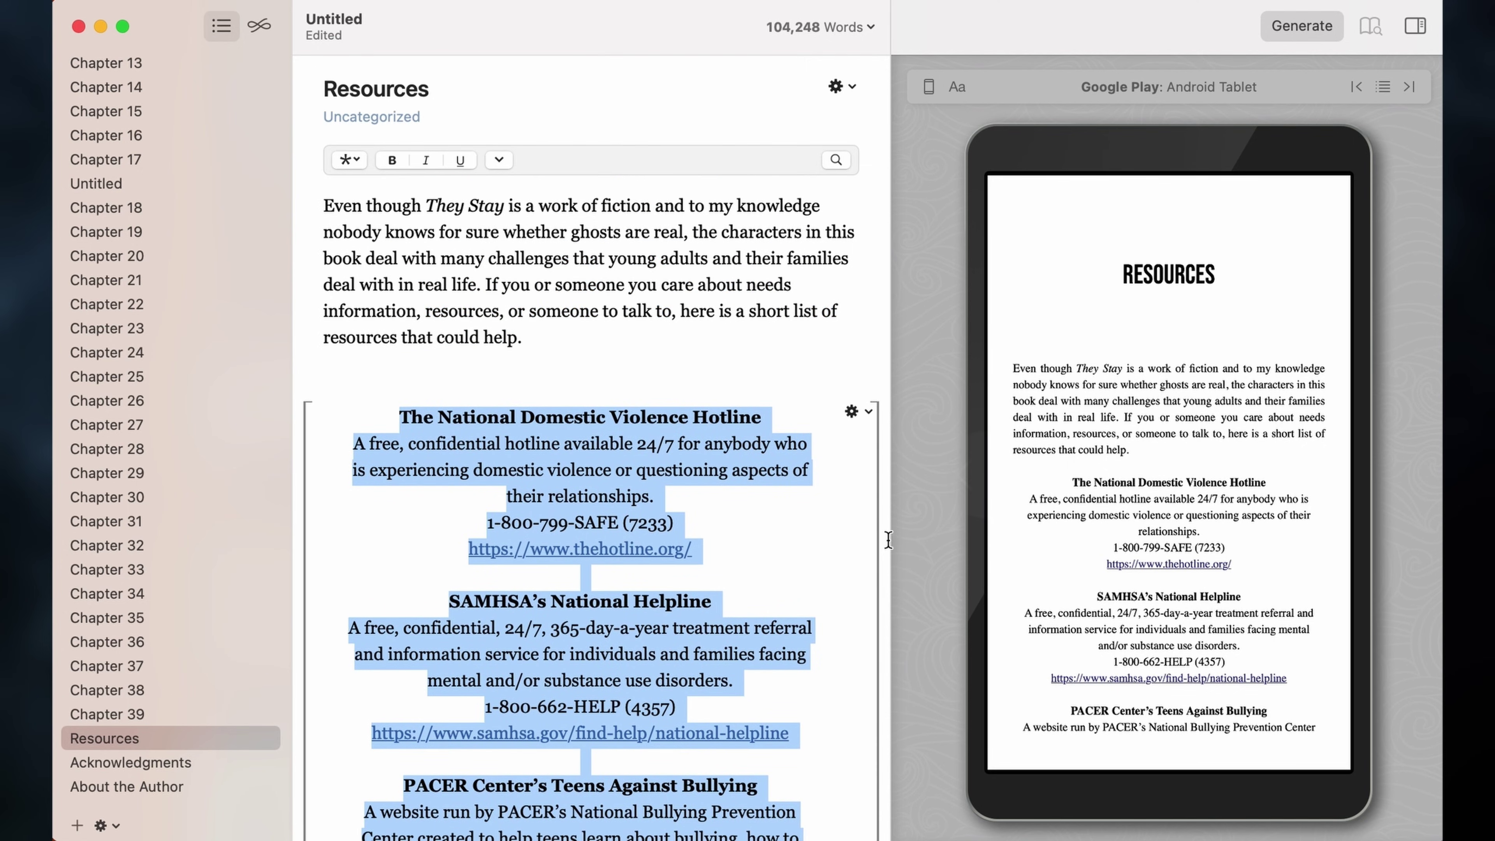
{"action": "left_click", "coordinate": [844, 414]}
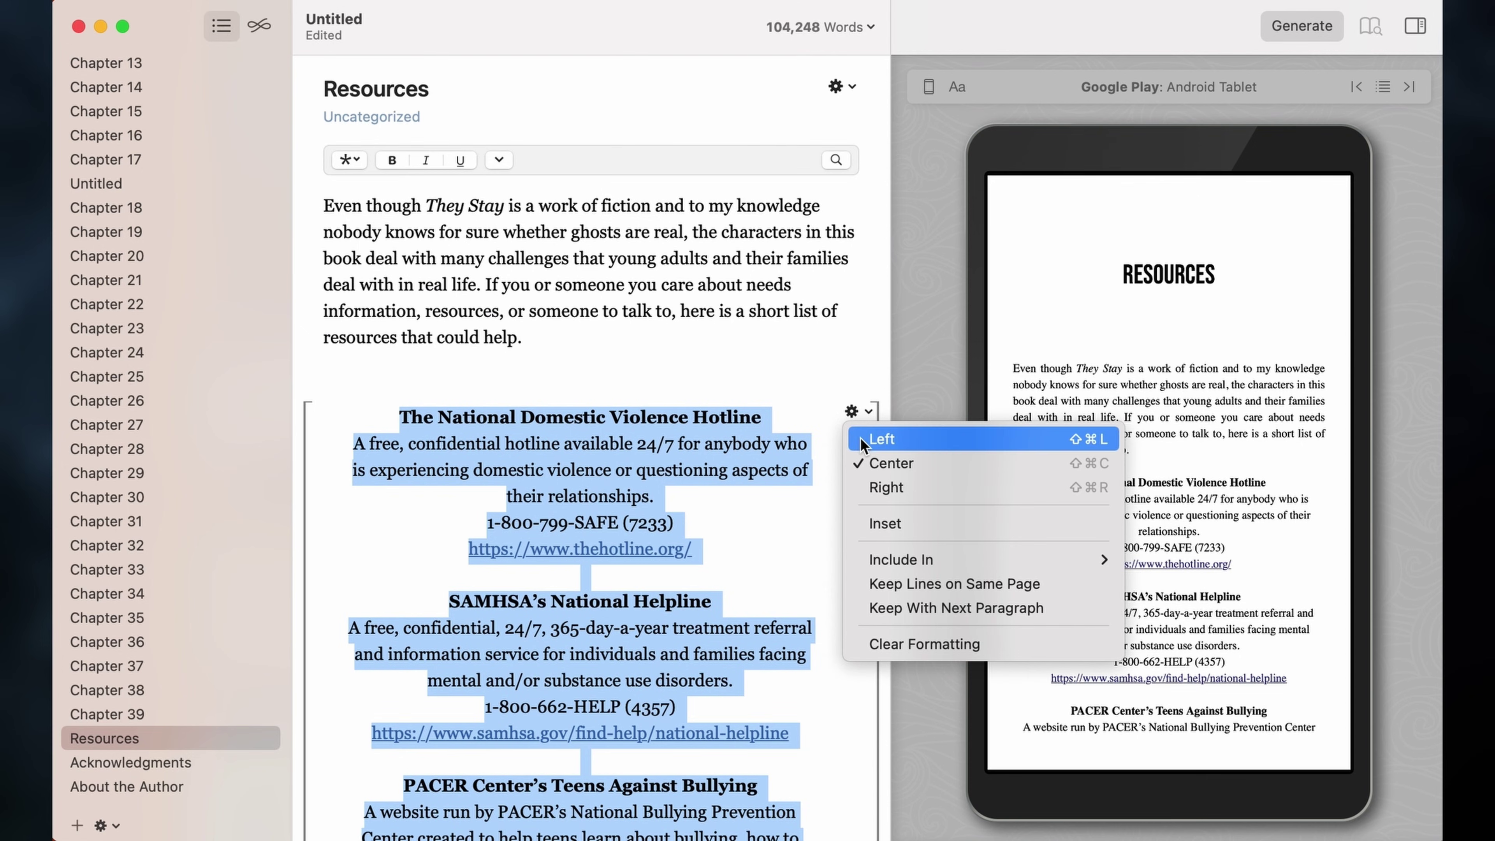
{"action": "left_click", "coordinate": [882, 439]}
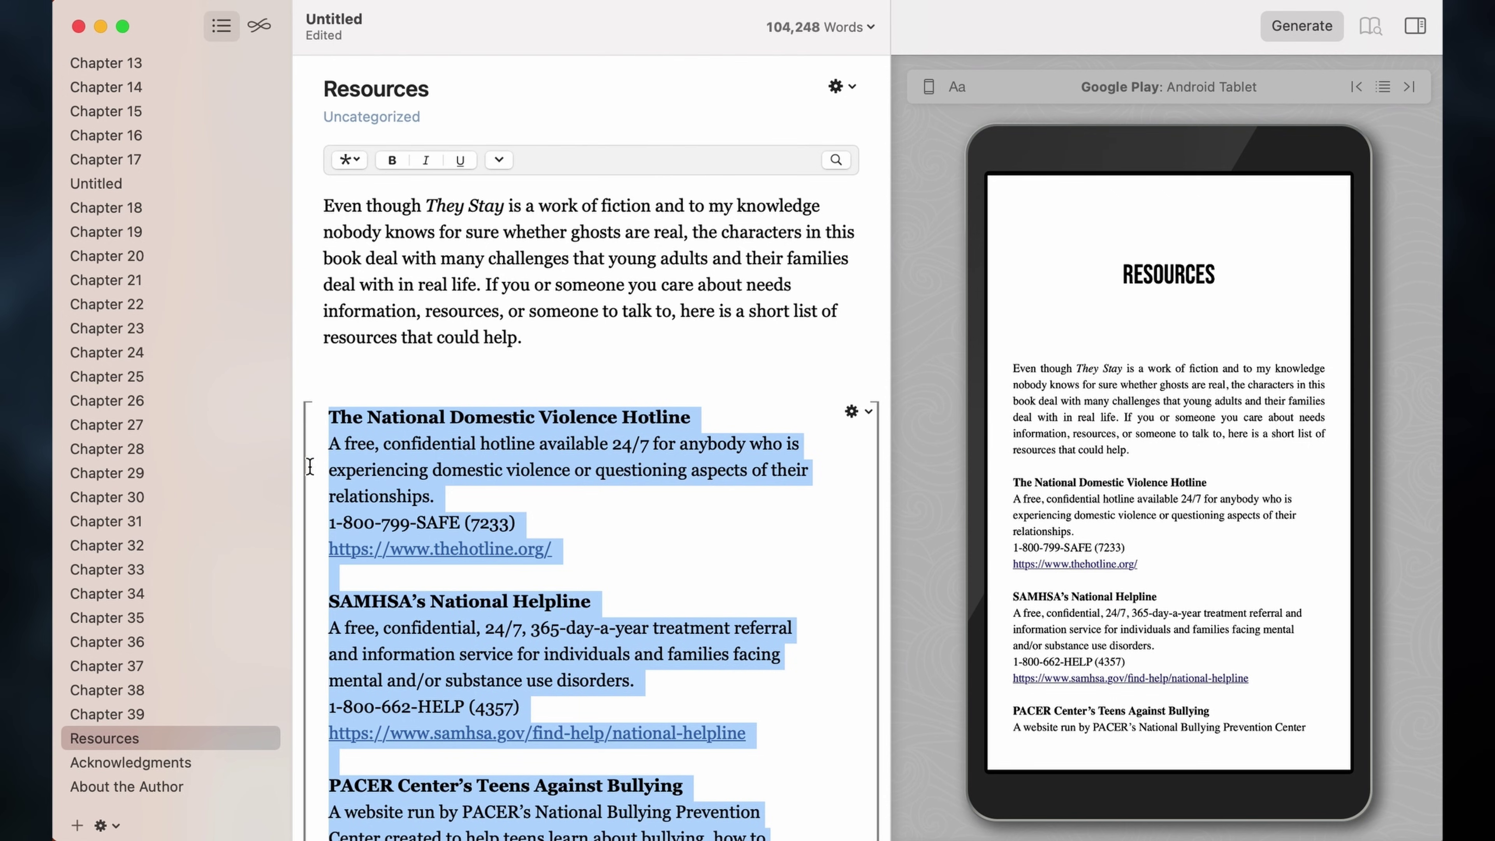
{"action": "left_click", "coordinate": [851, 411]}
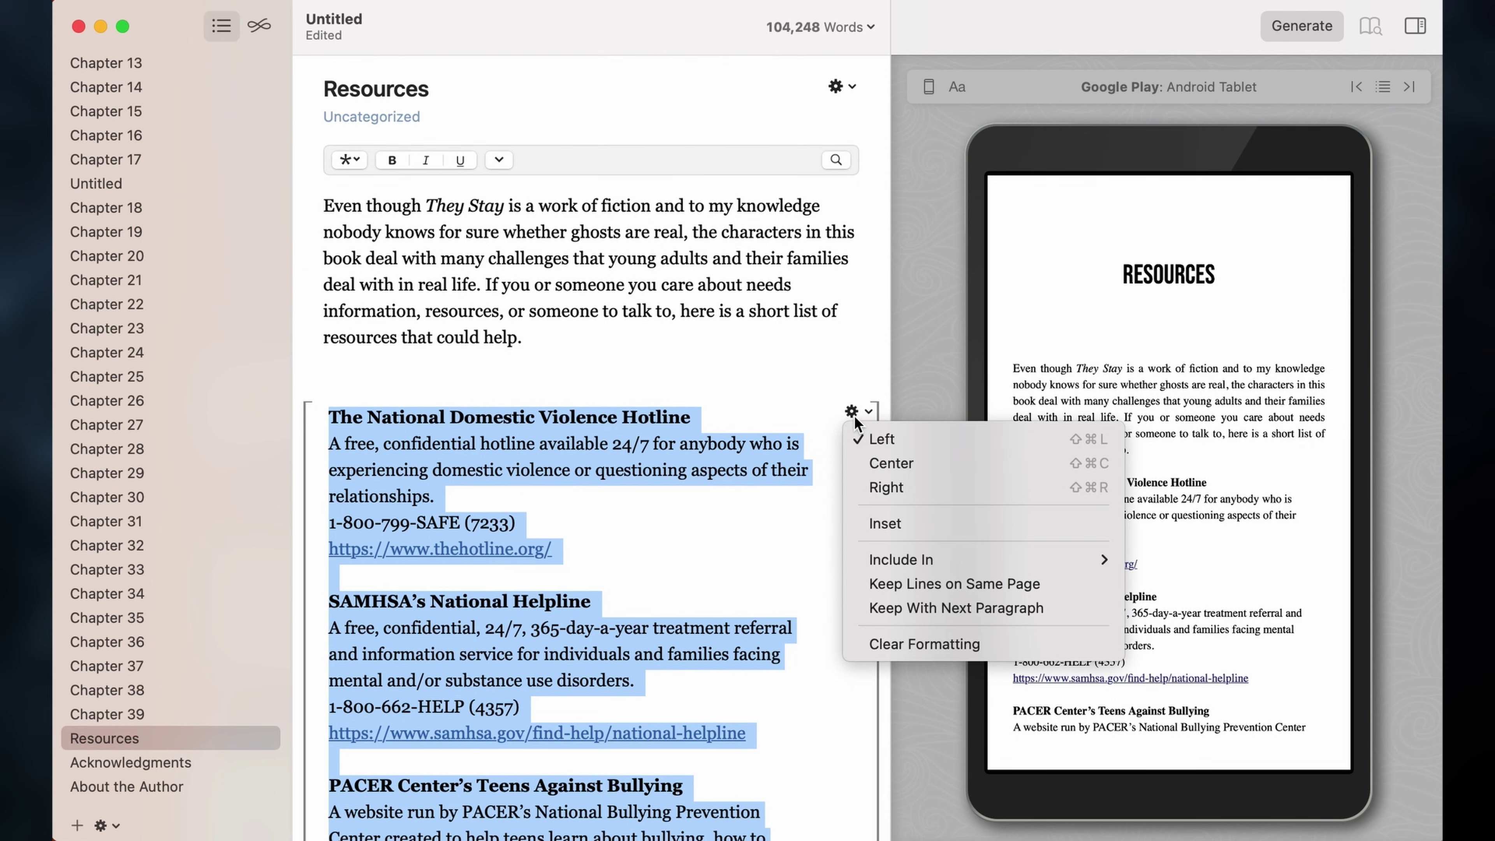
{"action": "left_click", "coordinate": [906, 522]}
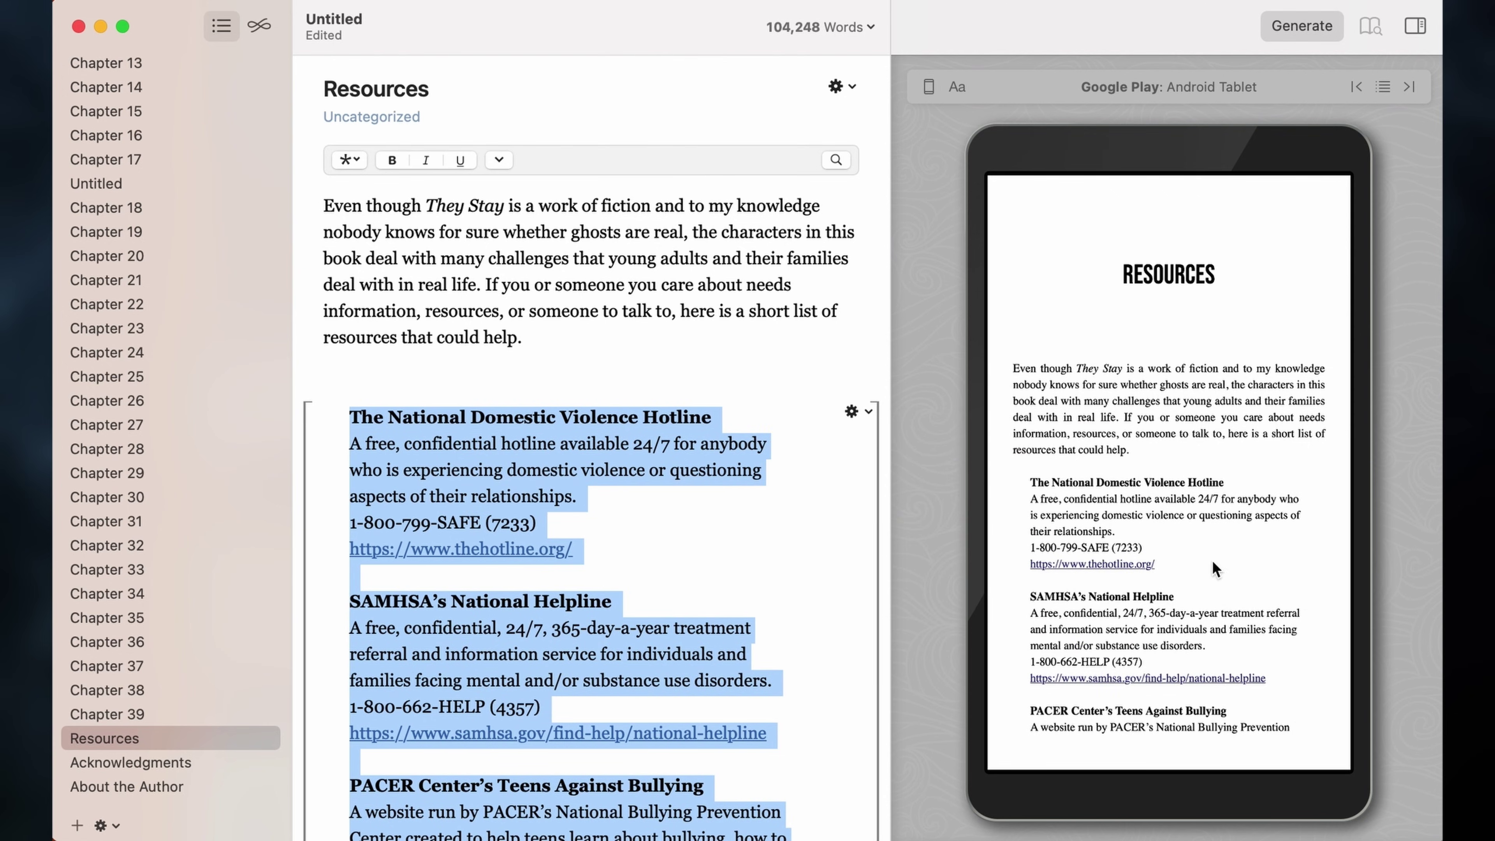
{"action": "left_click", "coordinate": [1370, 471]}
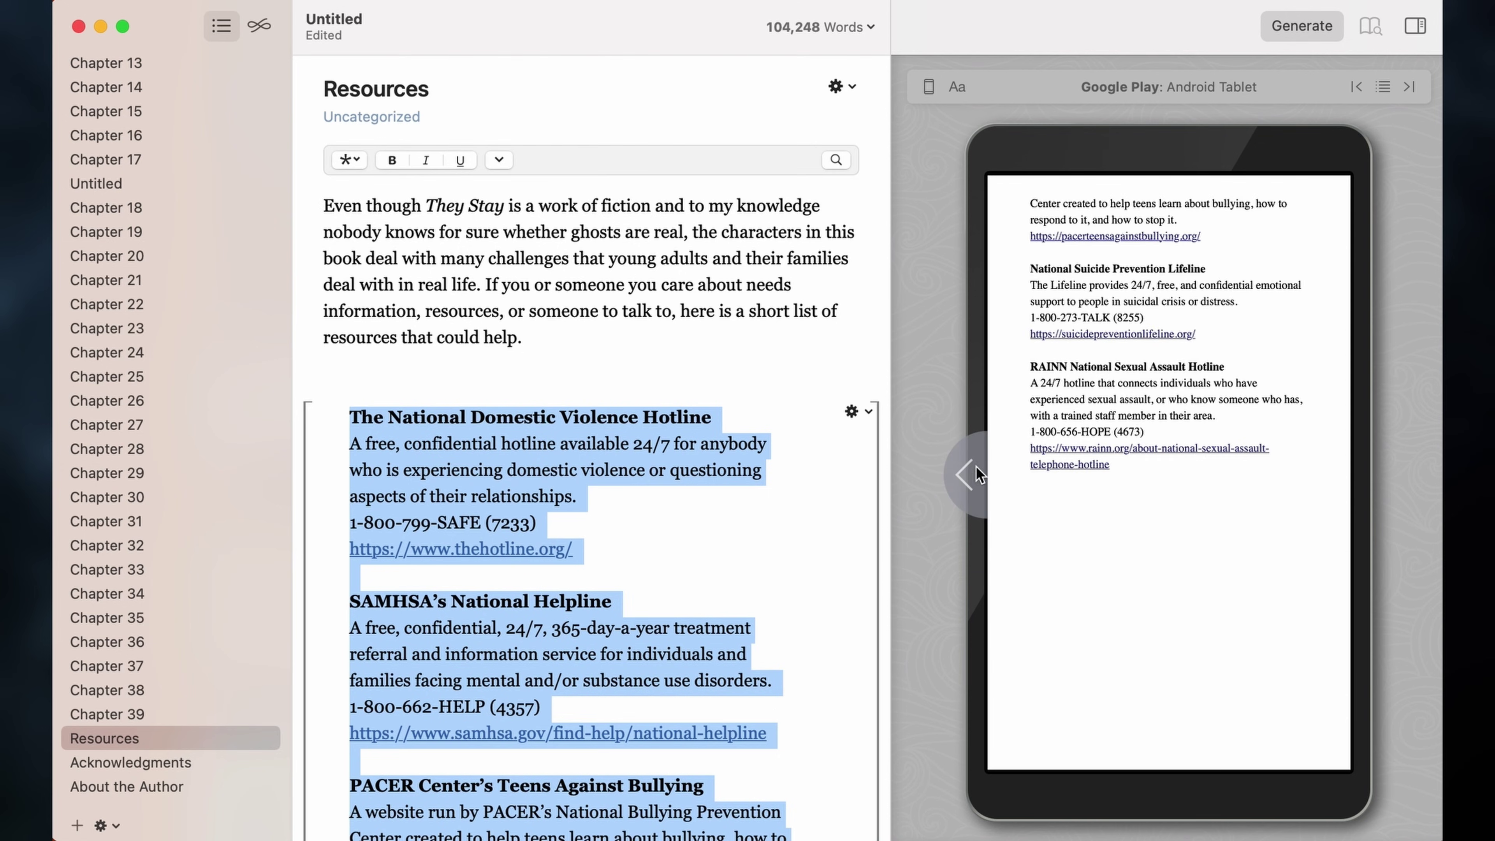
{"action": "left_click", "coordinate": [966, 475]}
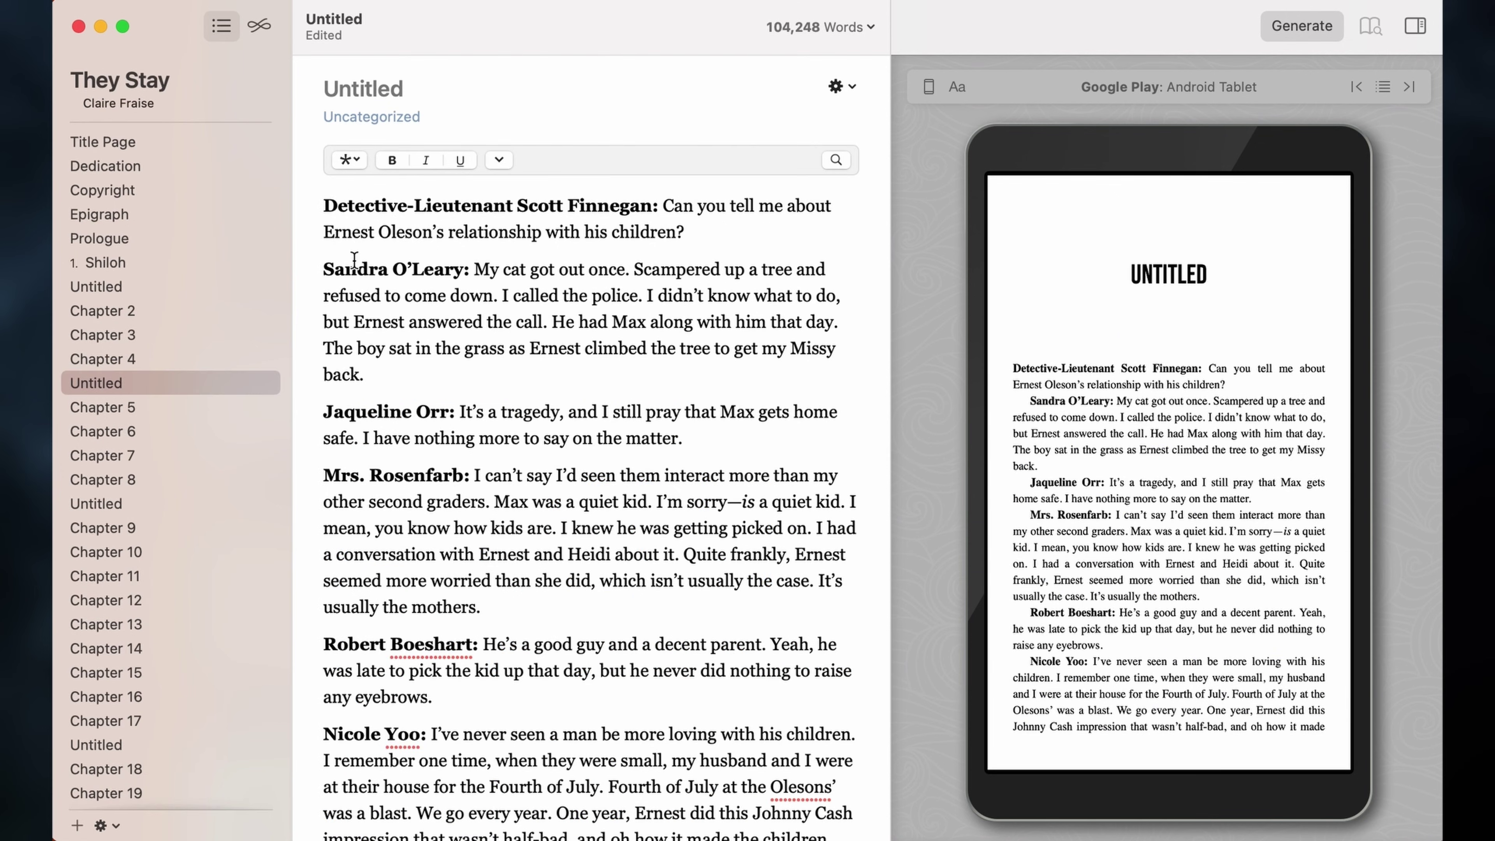
- Convert the entire body text of the untitled section after Chapter 4 into a Text Conversation
{"action": "left_click", "coordinate": [321, 203]}
{"action": "key", "text": "super+shift+Down"}
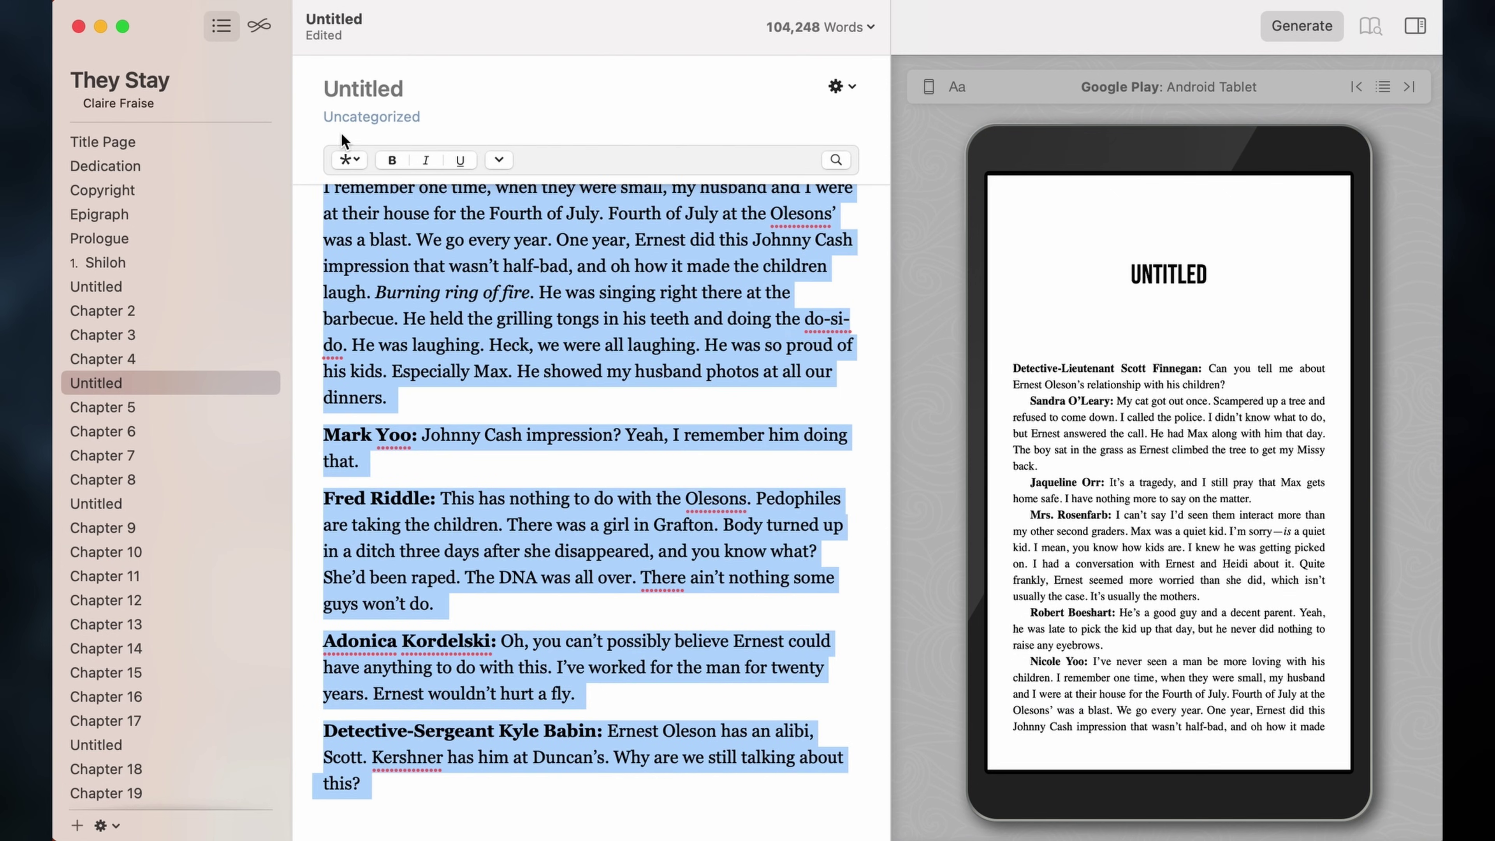
{"action": "left_click", "coordinate": [343, 162]}
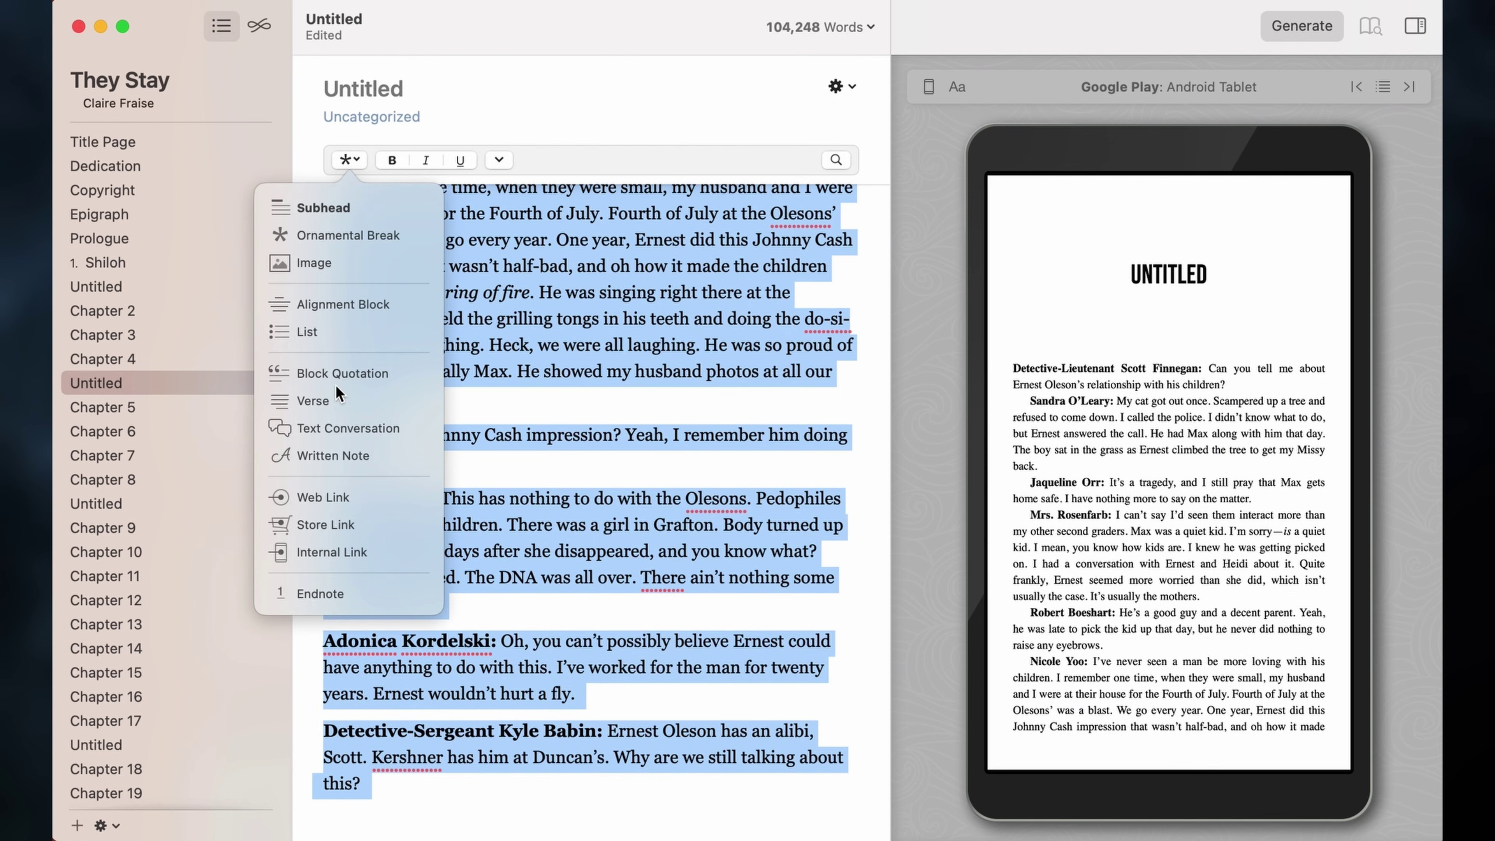
{"action": "left_click", "coordinate": [317, 430]}
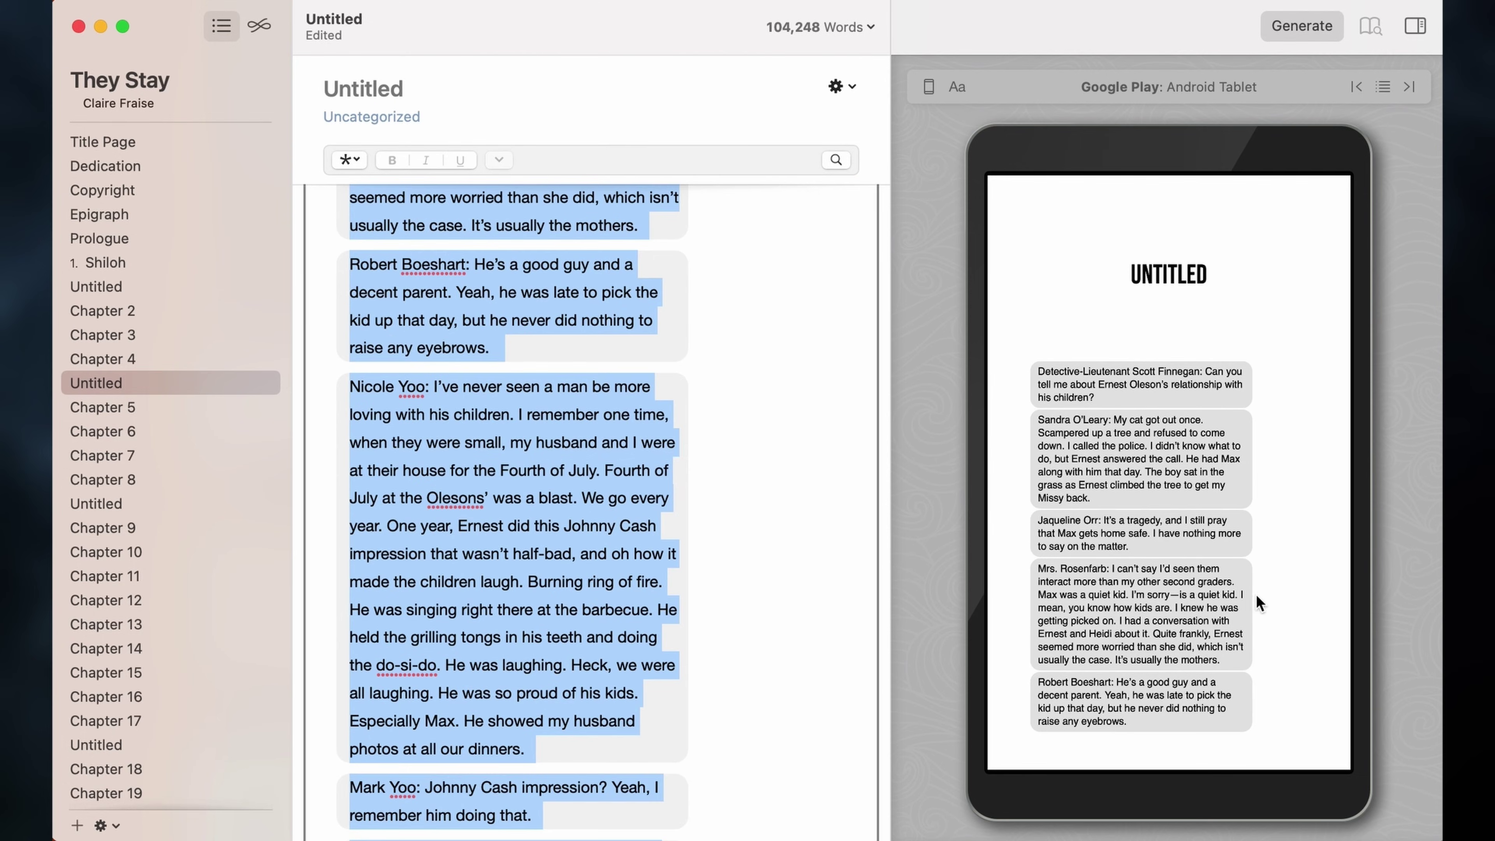
- Make the second message of the text conversation an outgoing bubble and show the section's first page in the preview
{"action": "scroll", "coordinate": [786, 408], "scroll_direction": "up", "scroll_amount": 10}
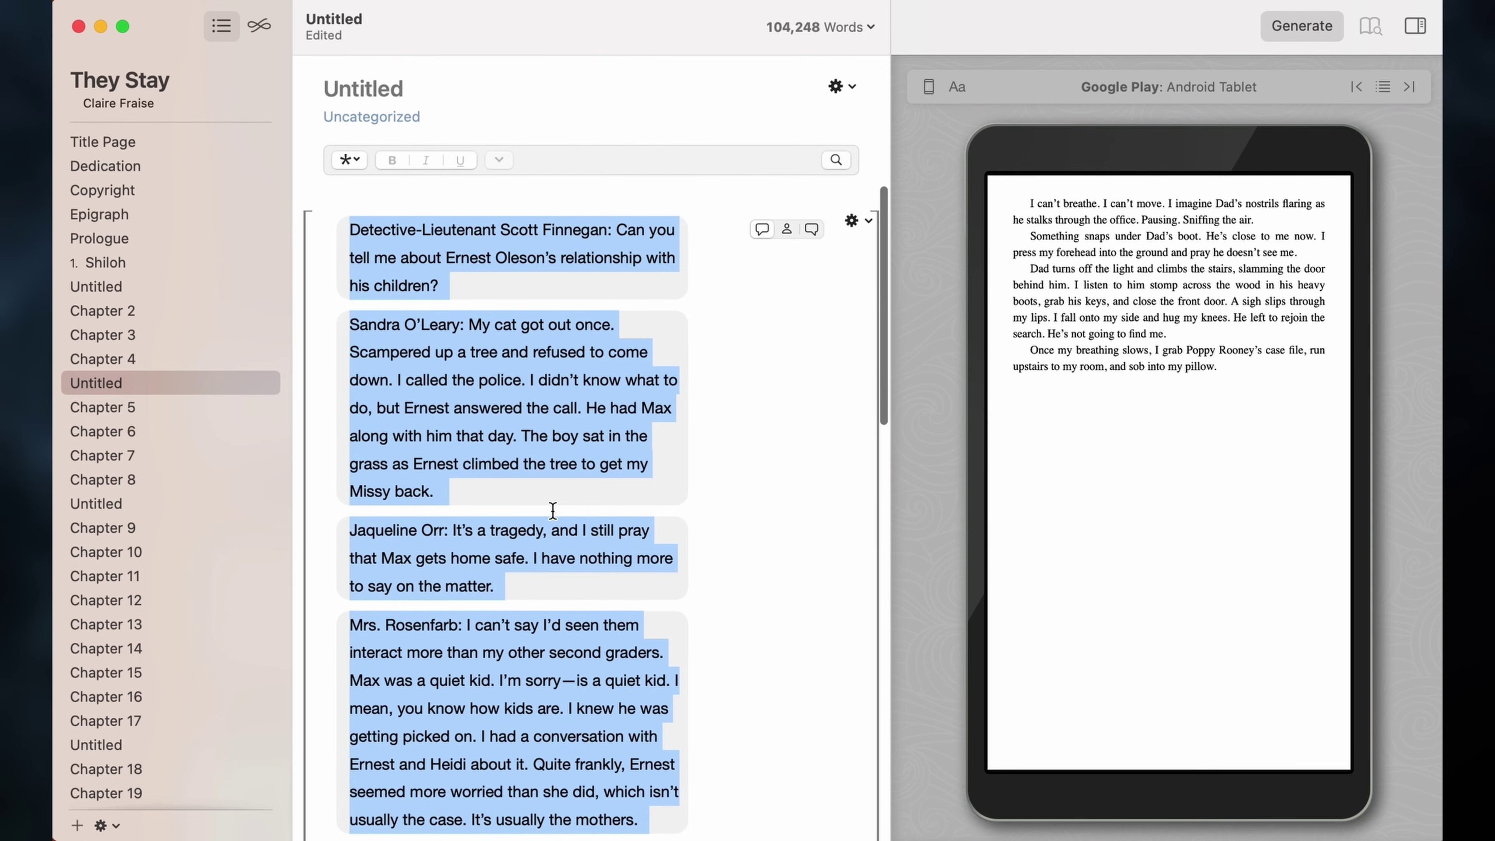
{"action": "left_click", "coordinate": [741, 406]}
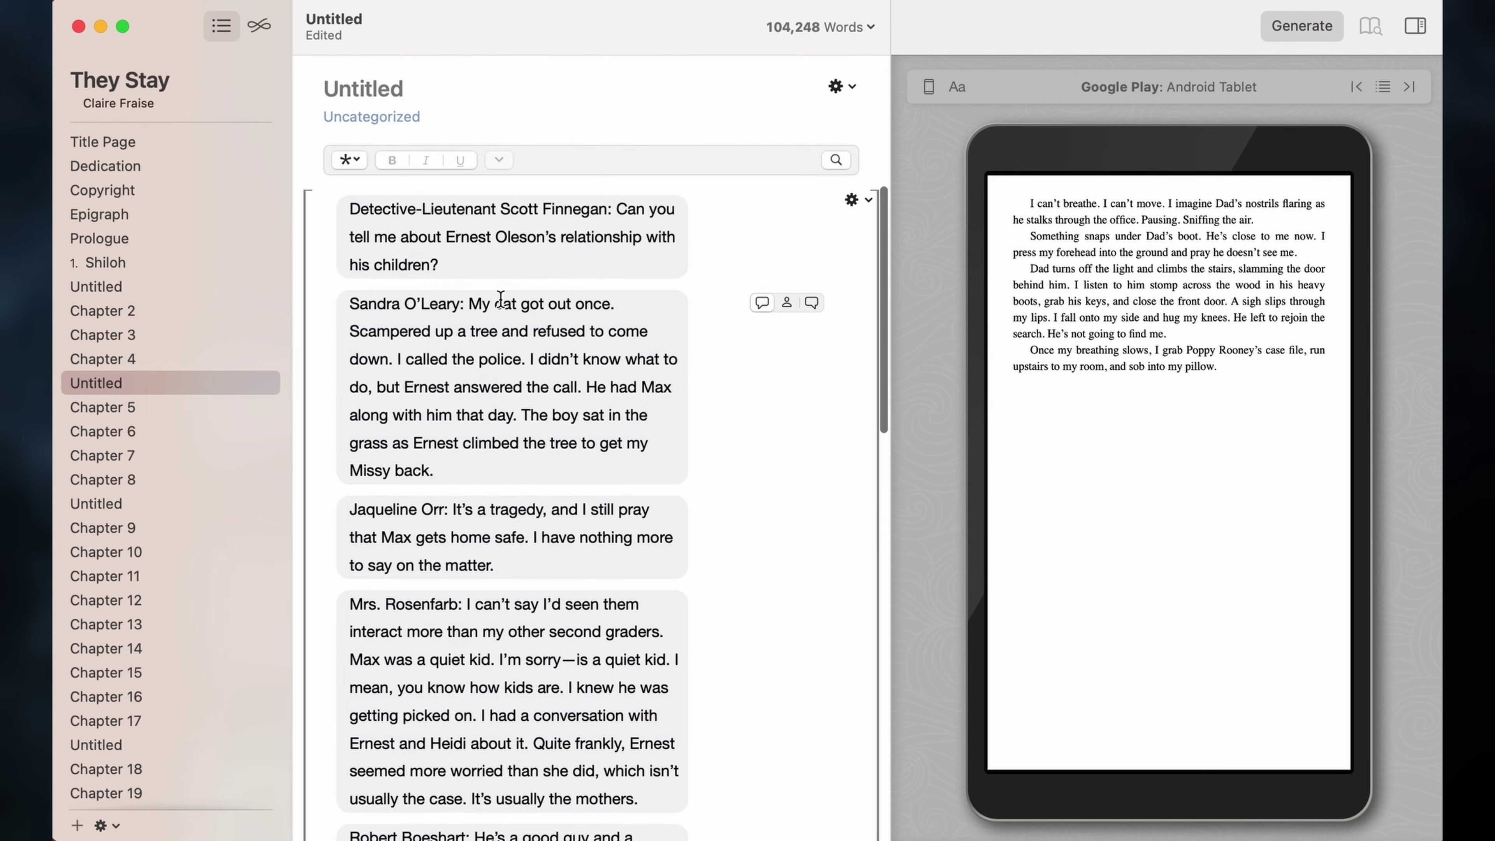
{"action": "left_click", "coordinate": [794, 212]}
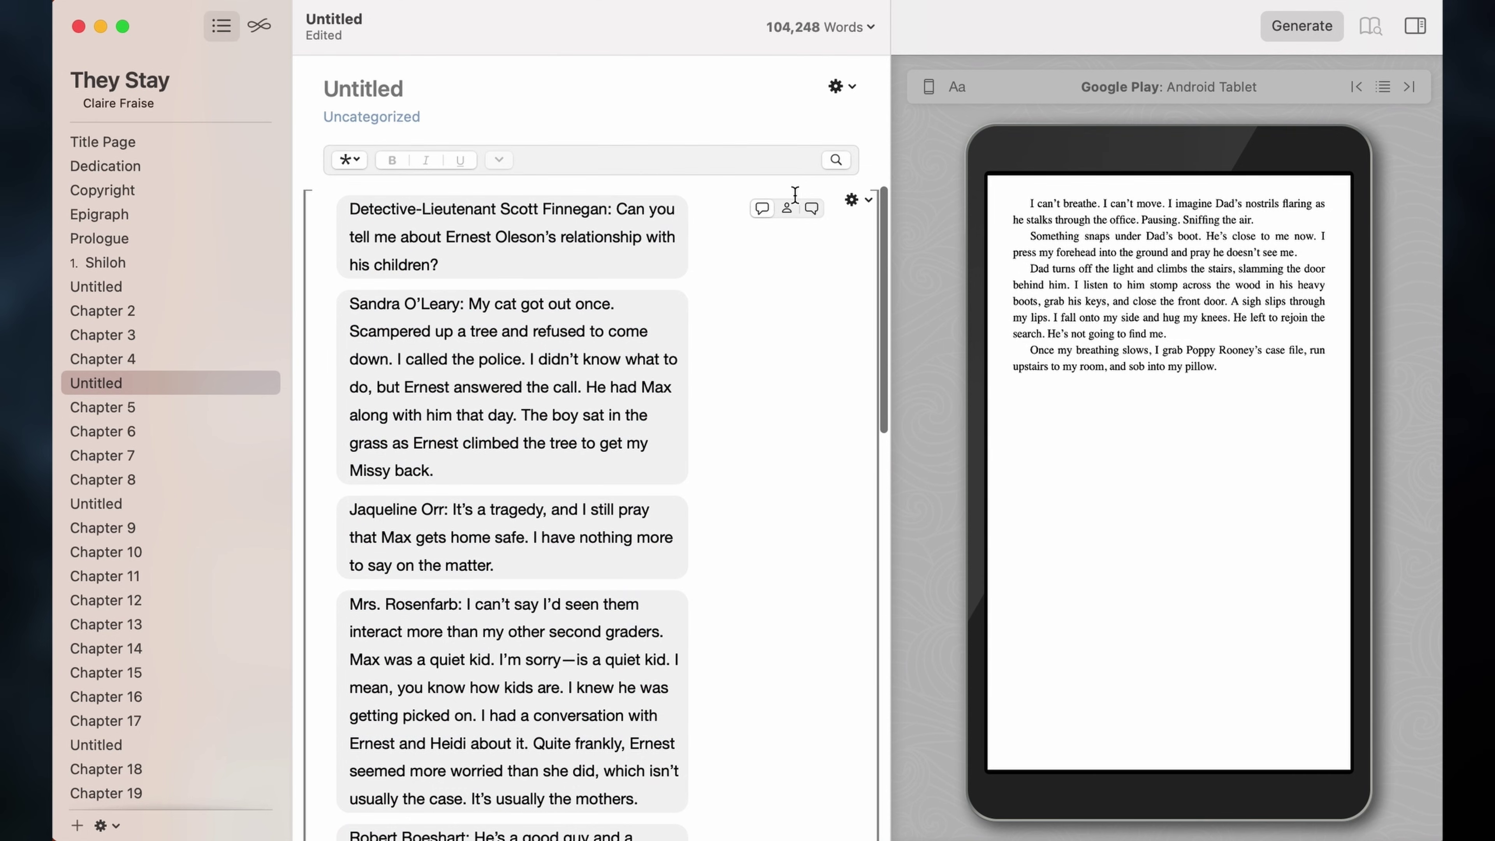
{"action": "left_click", "coordinate": [617, 387]}
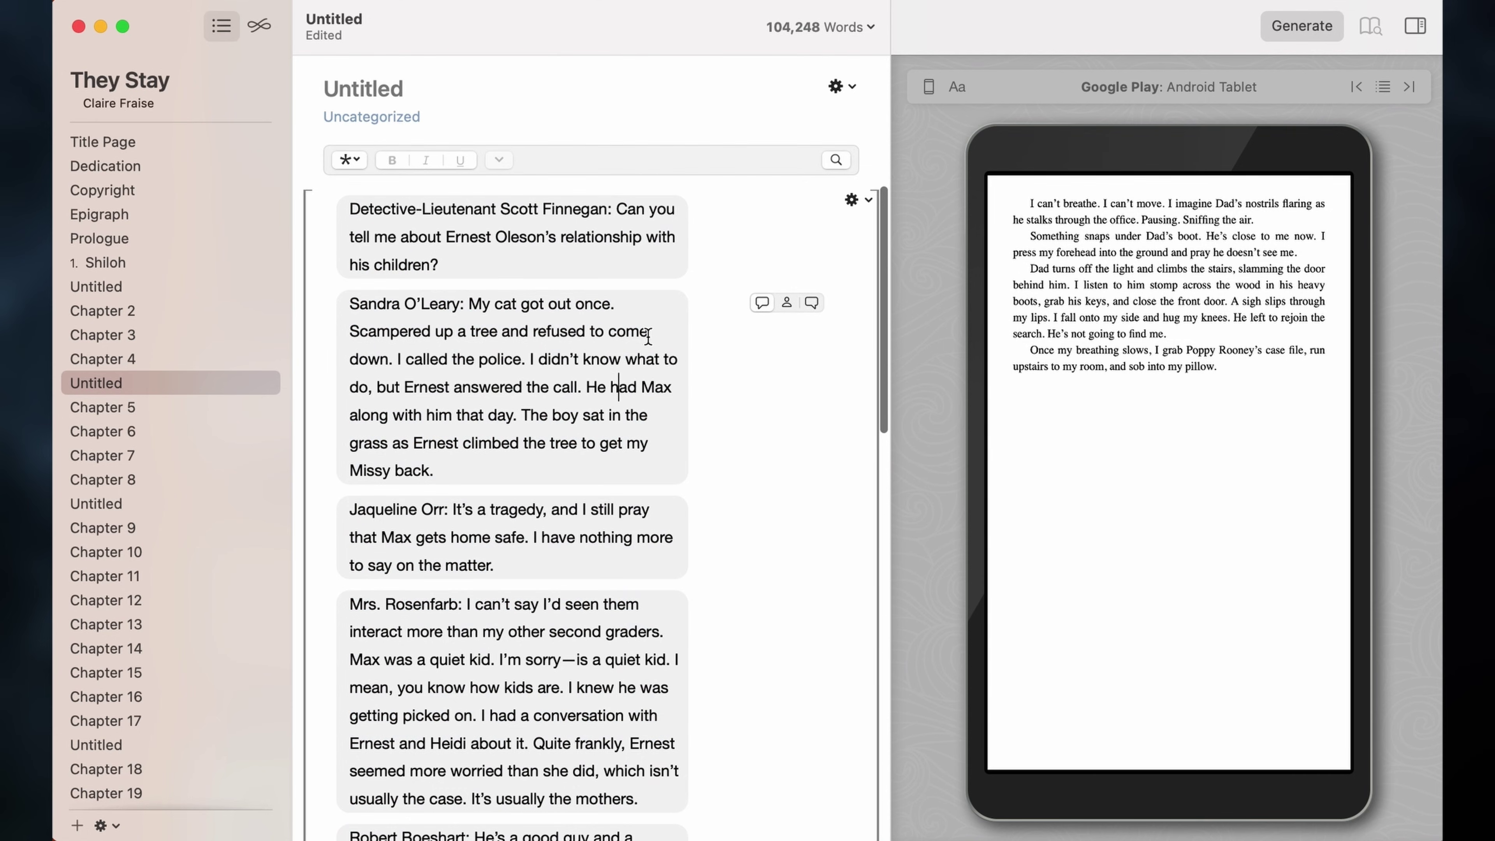
{"action": "left_click", "coordinate": [811, 302]}
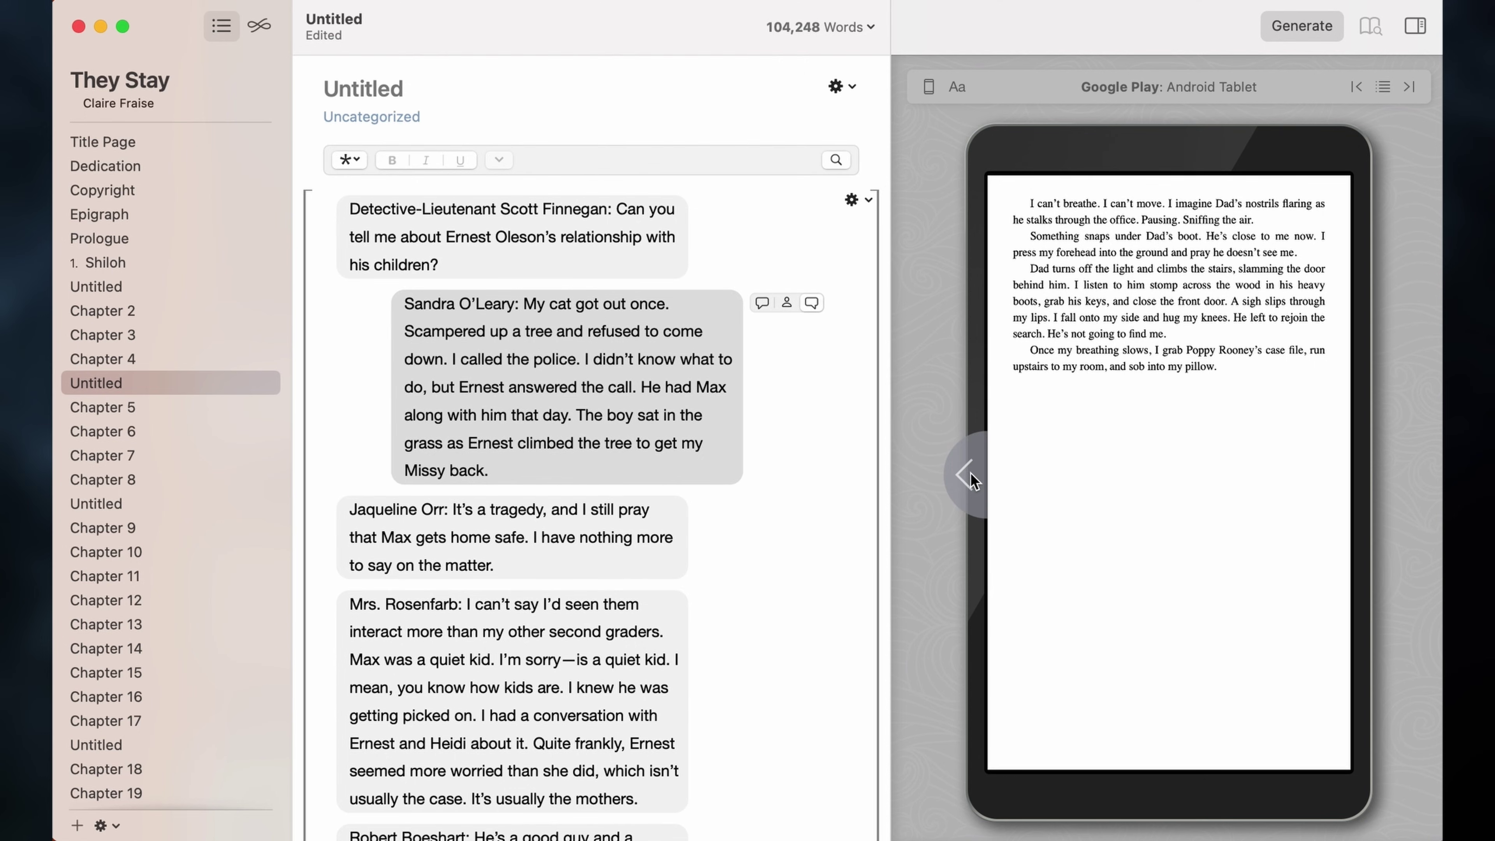
{"action": "left_click", "coordinate": [1309, 471]}
{"action": "left_click", "coordinate": [1367, 478]}
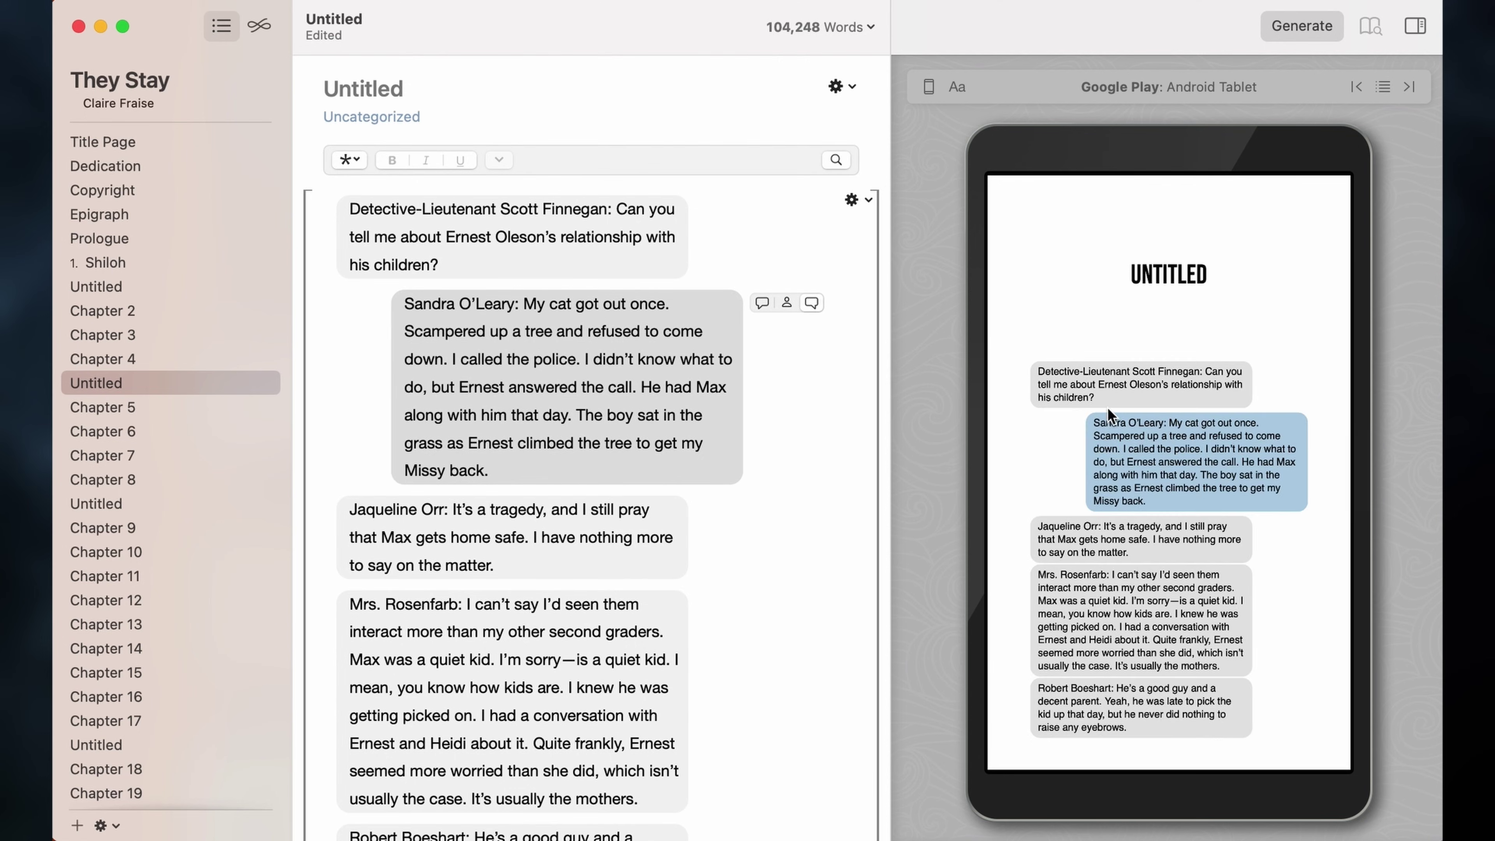
- Make the fourth message of the text conversation an outgoing bubble, with the section's first page shown in the preview
{"action": "left_click", "coordinate": [482, 660]}
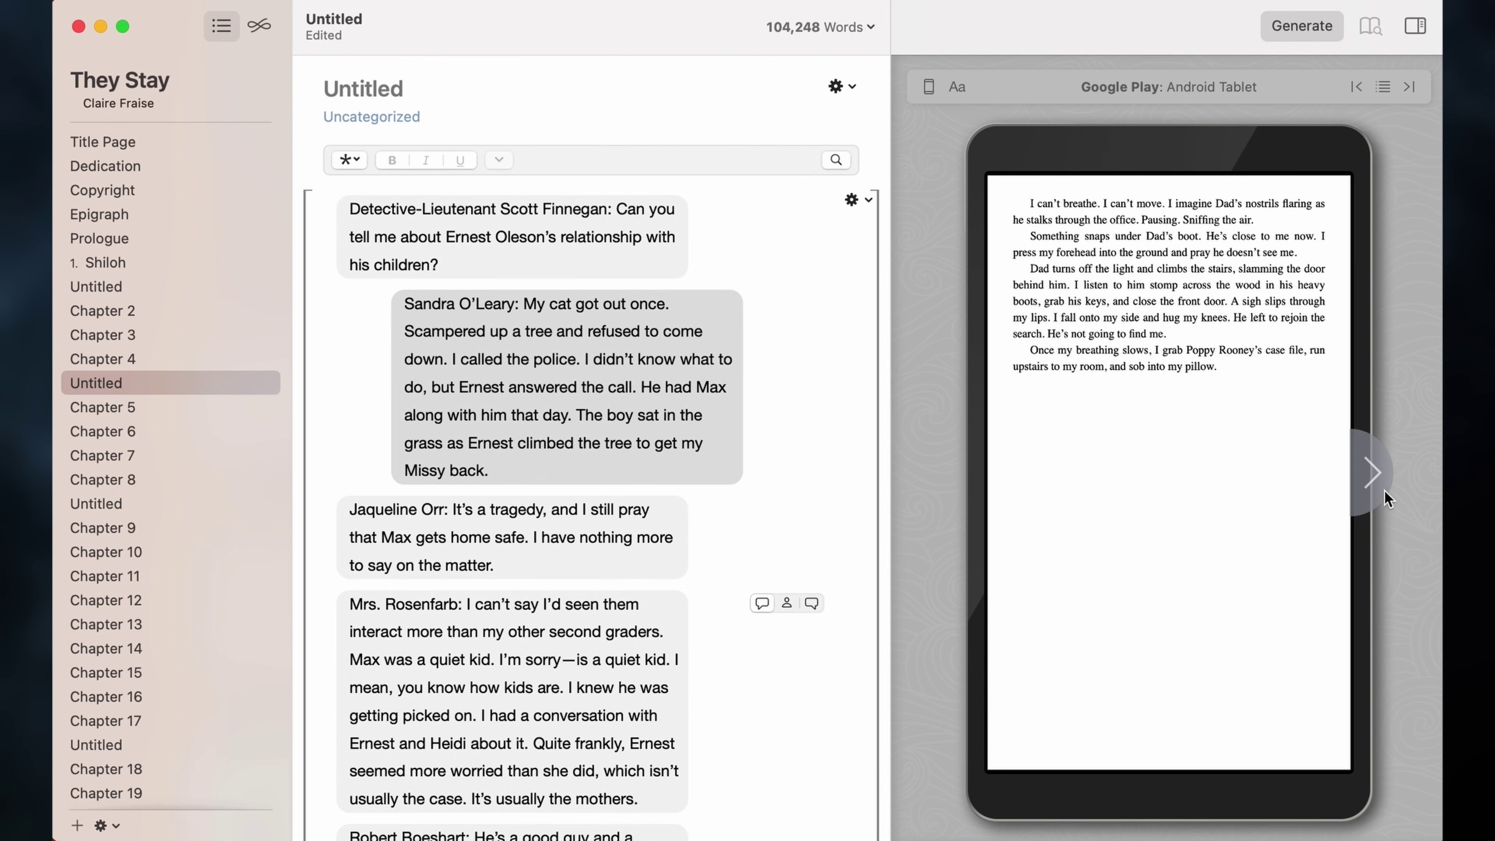
{"action": "left_click", "coordinate": [1371, 478]}
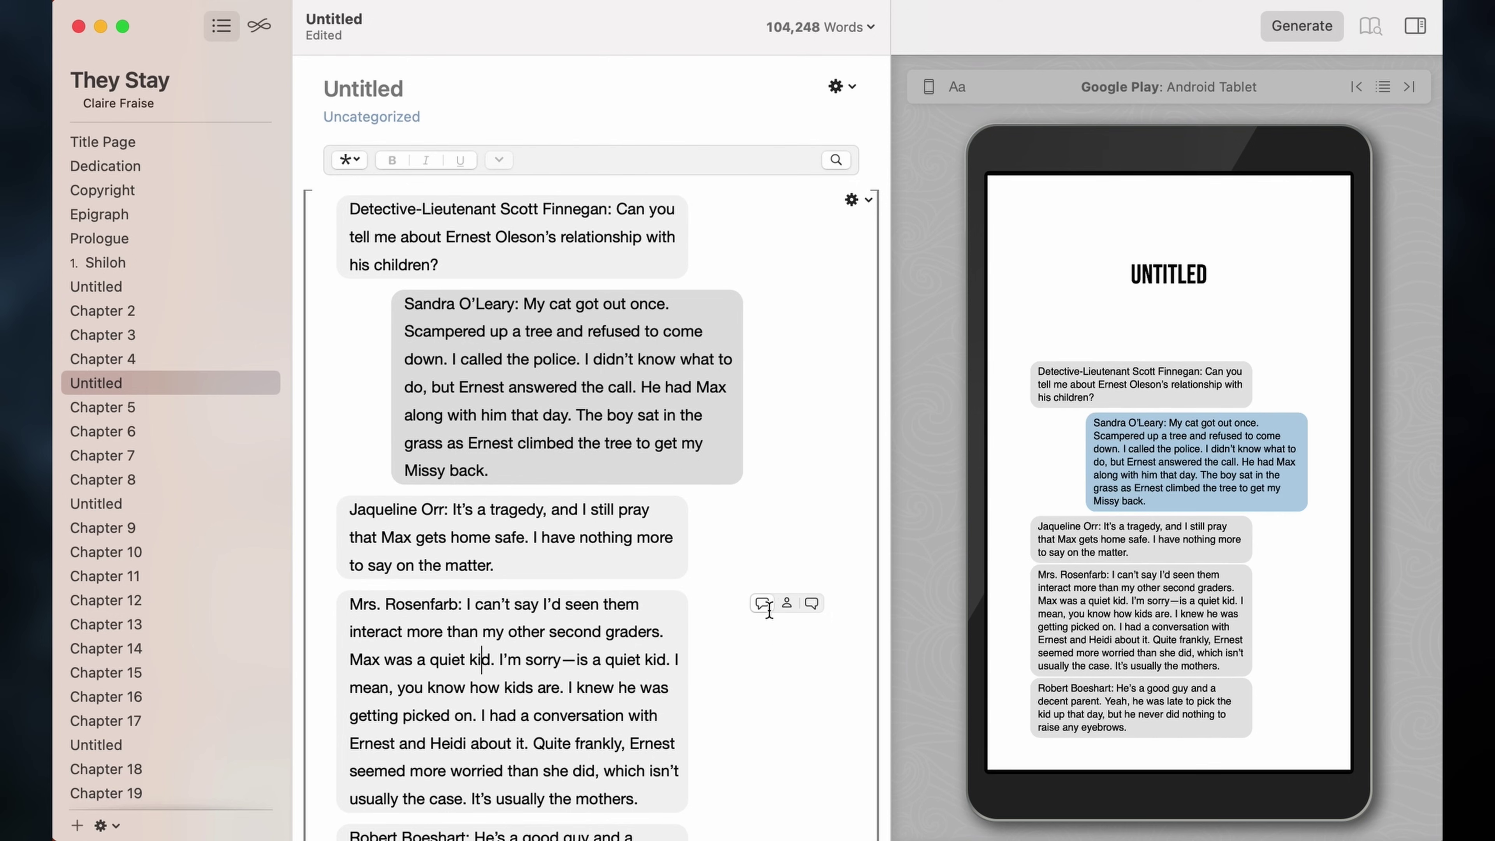
{"action": "left_click", "coordinate": [812, 603]}
{"action": "scroll", "coordinate": [654, 615], "scroll_direction": "down", "scroll_amount": 5}
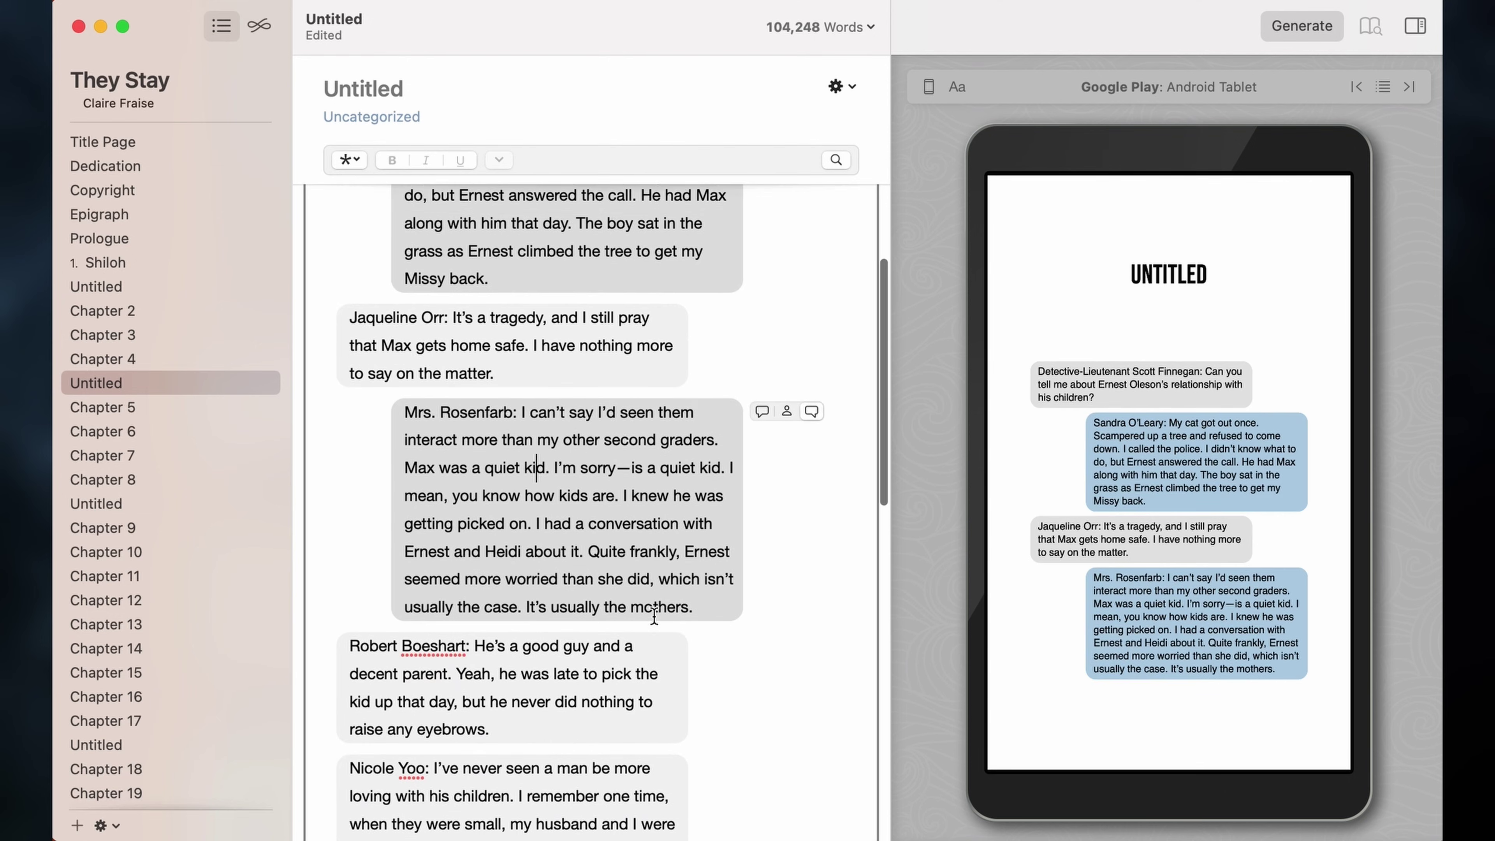
- Try the participant-name format on the sixth message, check it in the preview, and return the message to an incoming bubble
{"action": "left_click", "coordinate": [582, 753]}
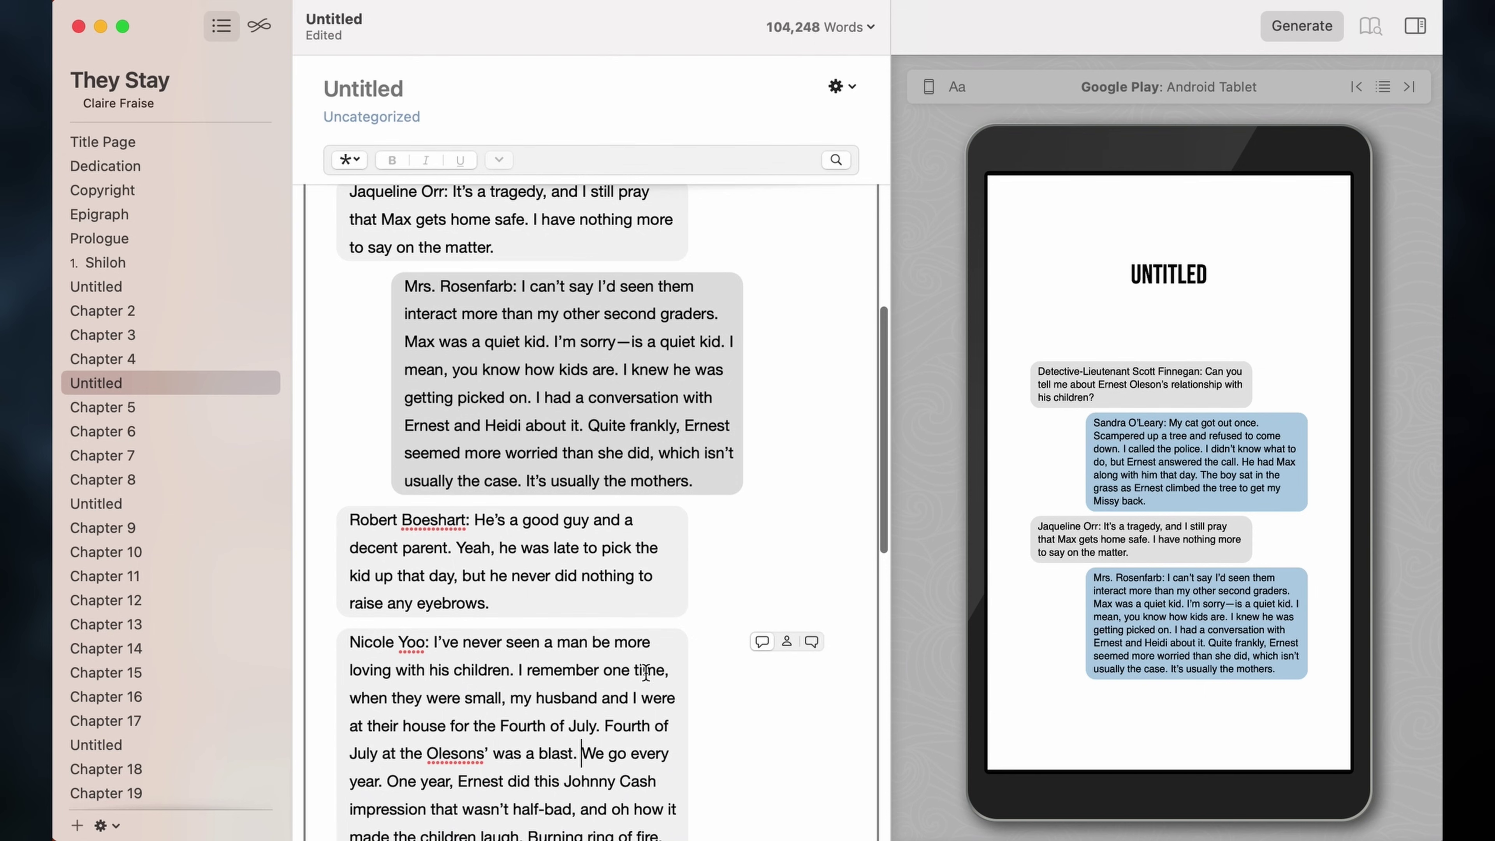
{"action": "left_click", "coordinate": [787, 638]}
{"action": "scroll", "coordinate": [765, 589], "scroll_direction": "down", "scroll_amount": 3}
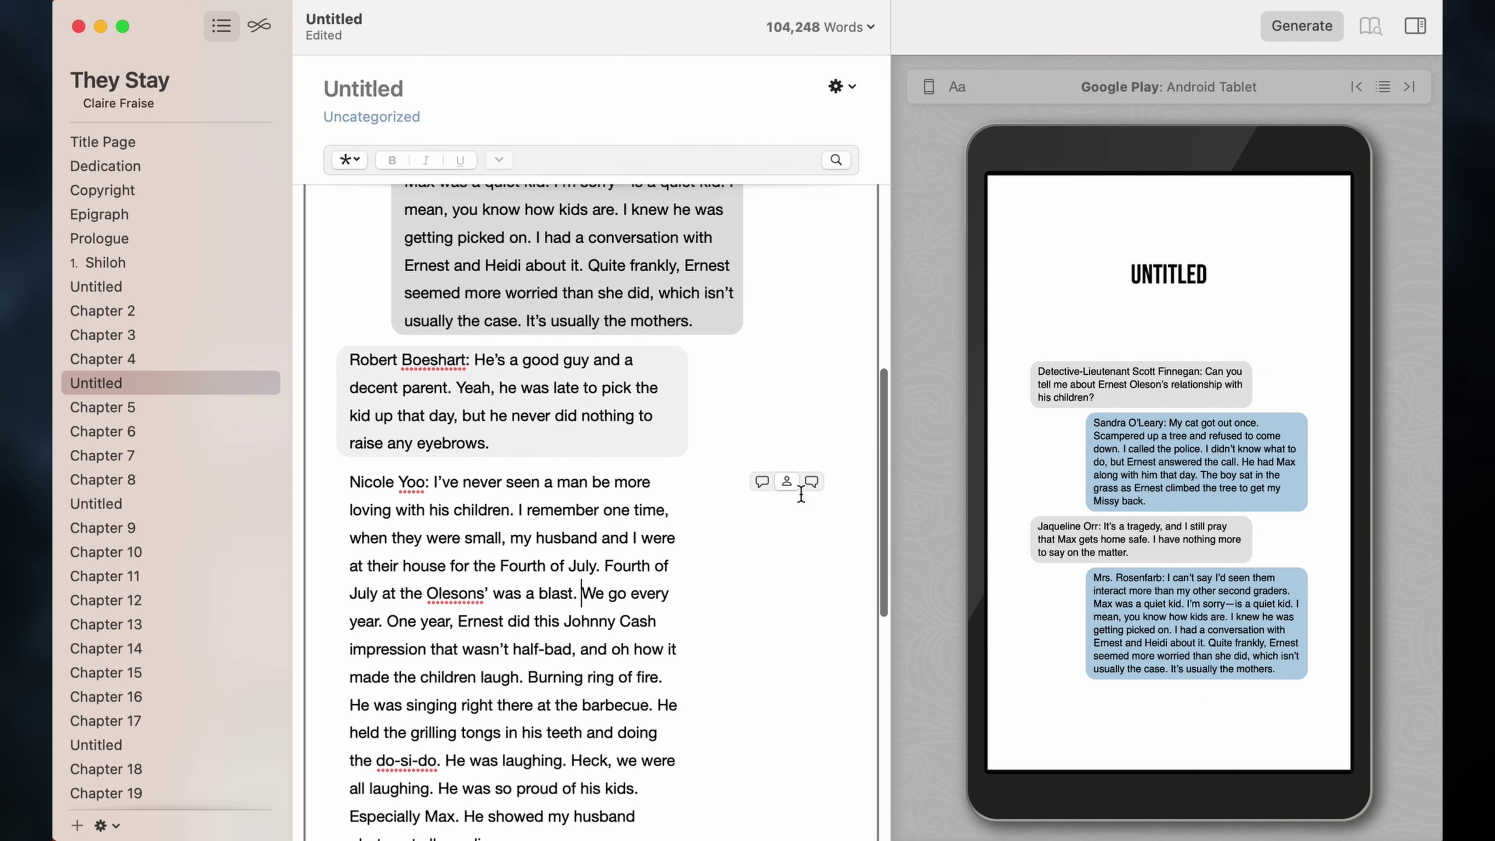
{"action": "left_click", "coordinate": [1388, 436]}
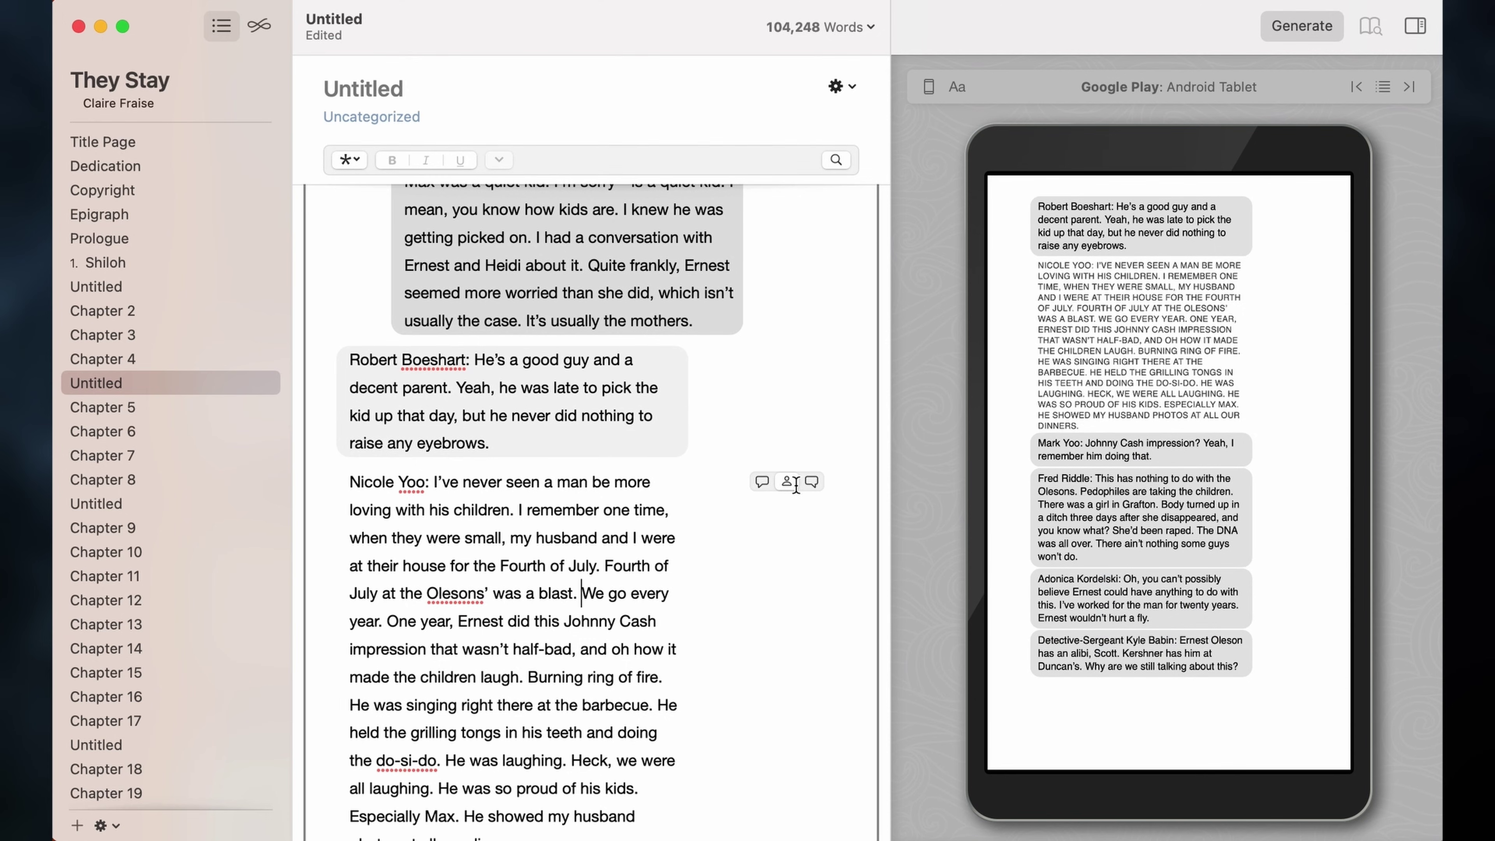
{"action": "left_click", "coordinate": [762, 481]}
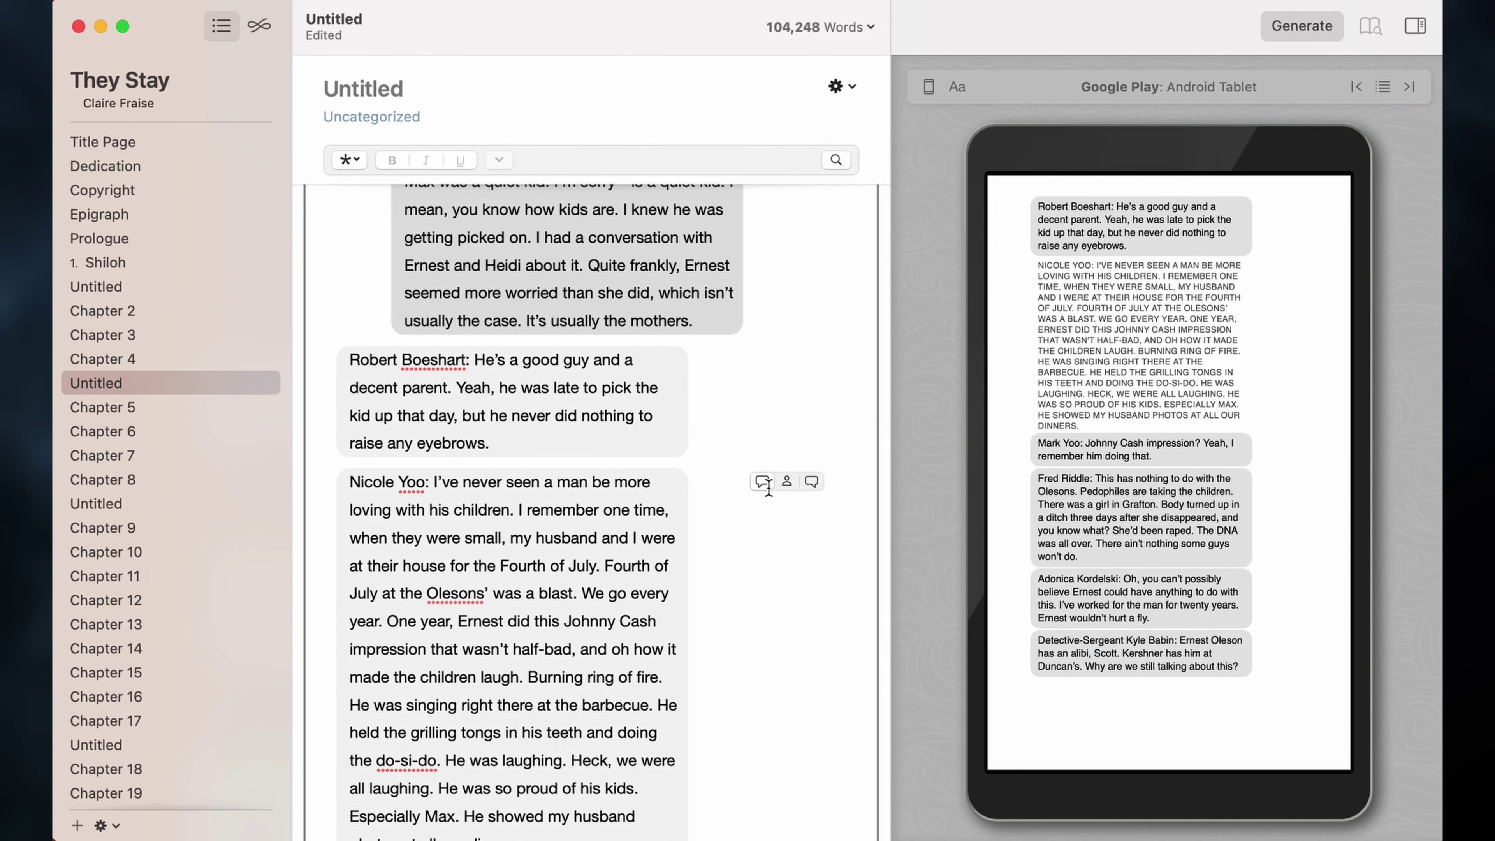
{"action": "scroll", "coordinate": [521, 653], "scroll_direction": "down", "scroll_amount": 5}
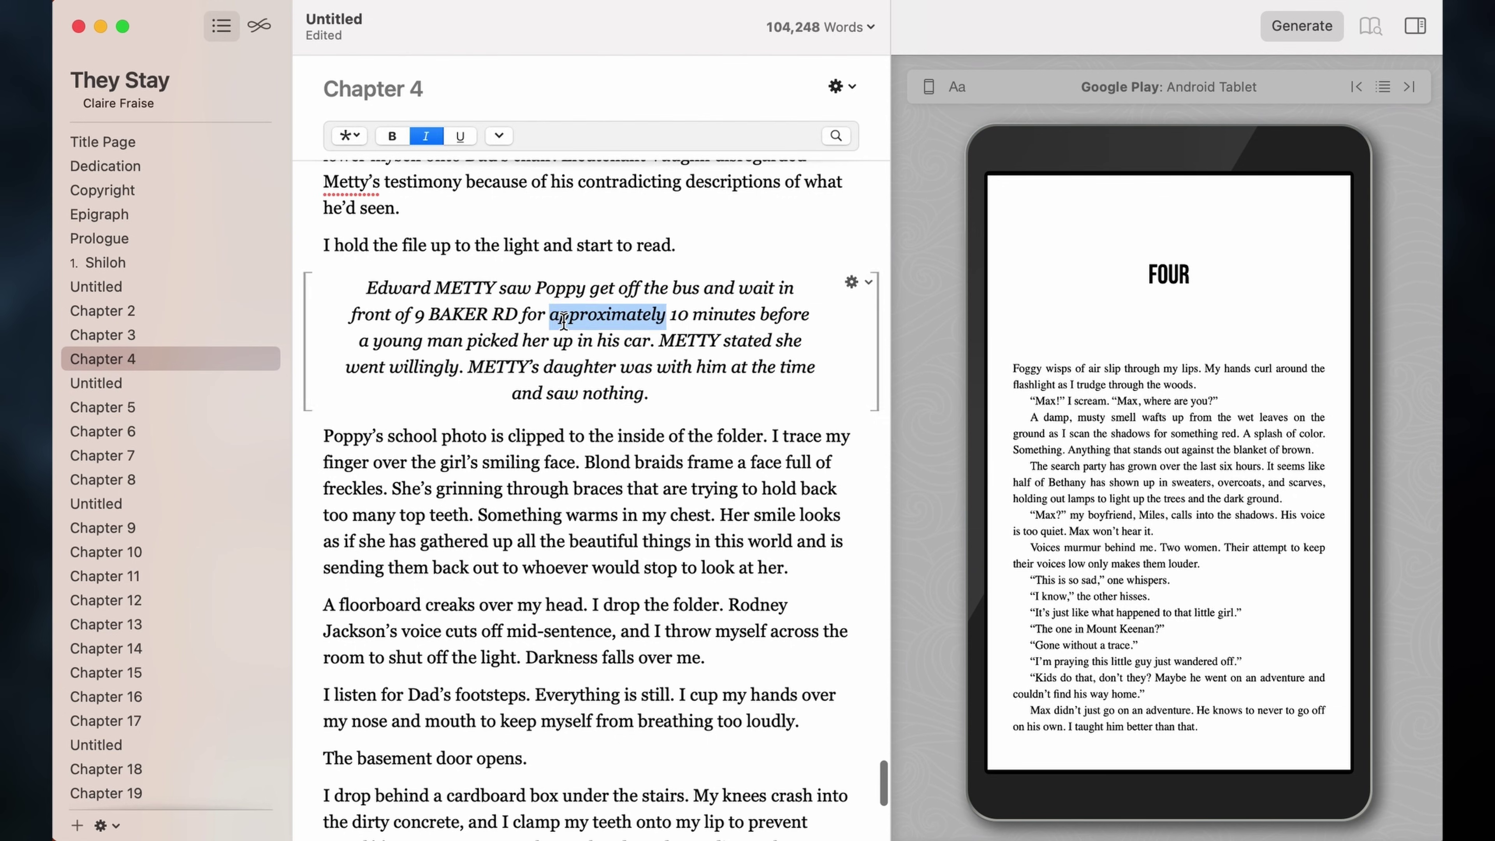
- Convert the italic witness-statement block in Chapter 4 into a Written Note and check the chapter's pages in the preview
{"action": "triple_click", "coordinate": [564, 318]}
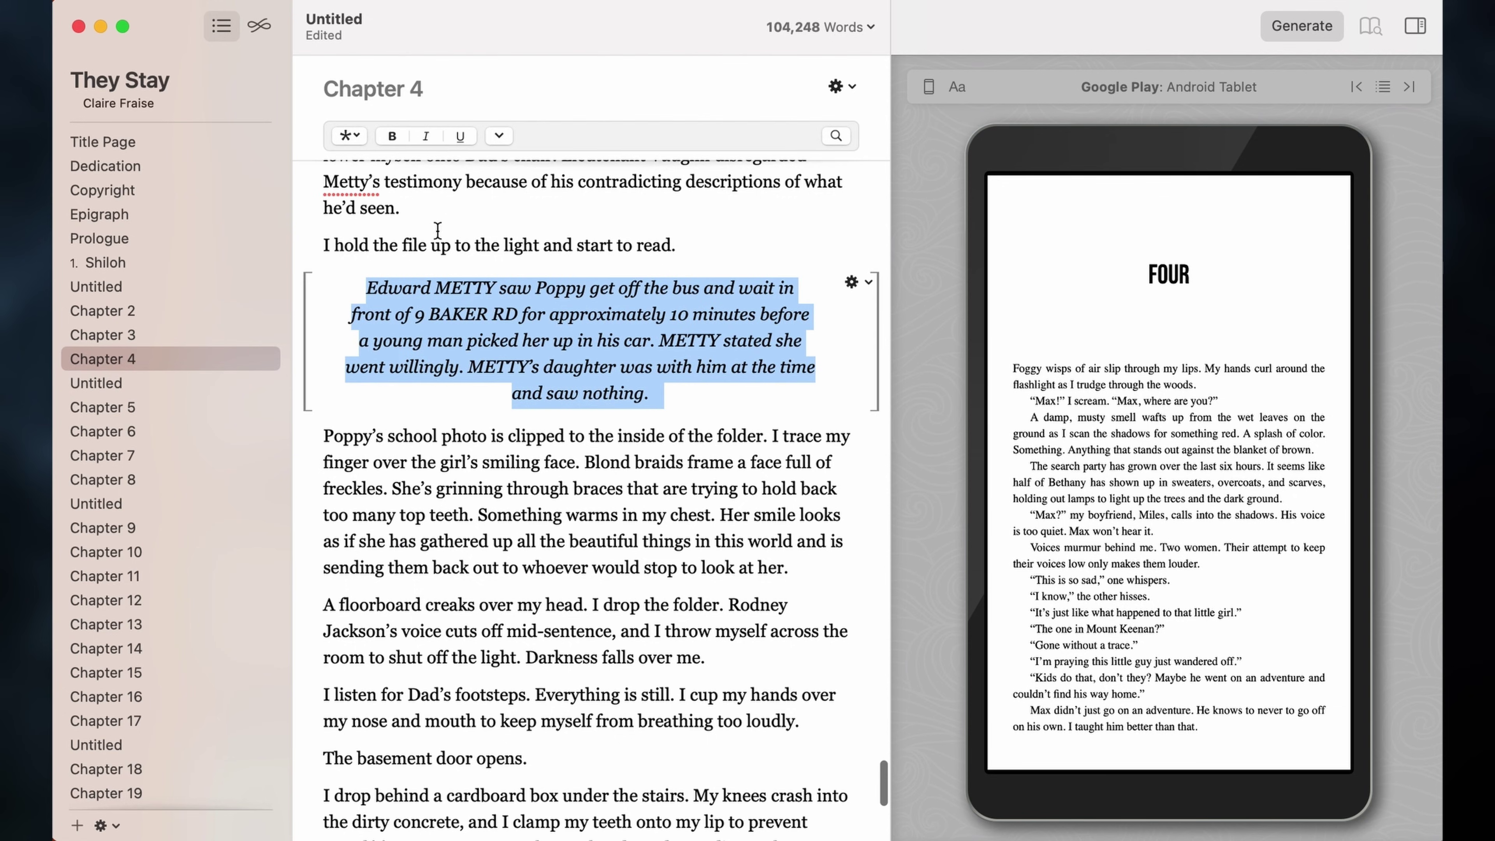
{"action": "left_click", "coordinate": [355, 139]}
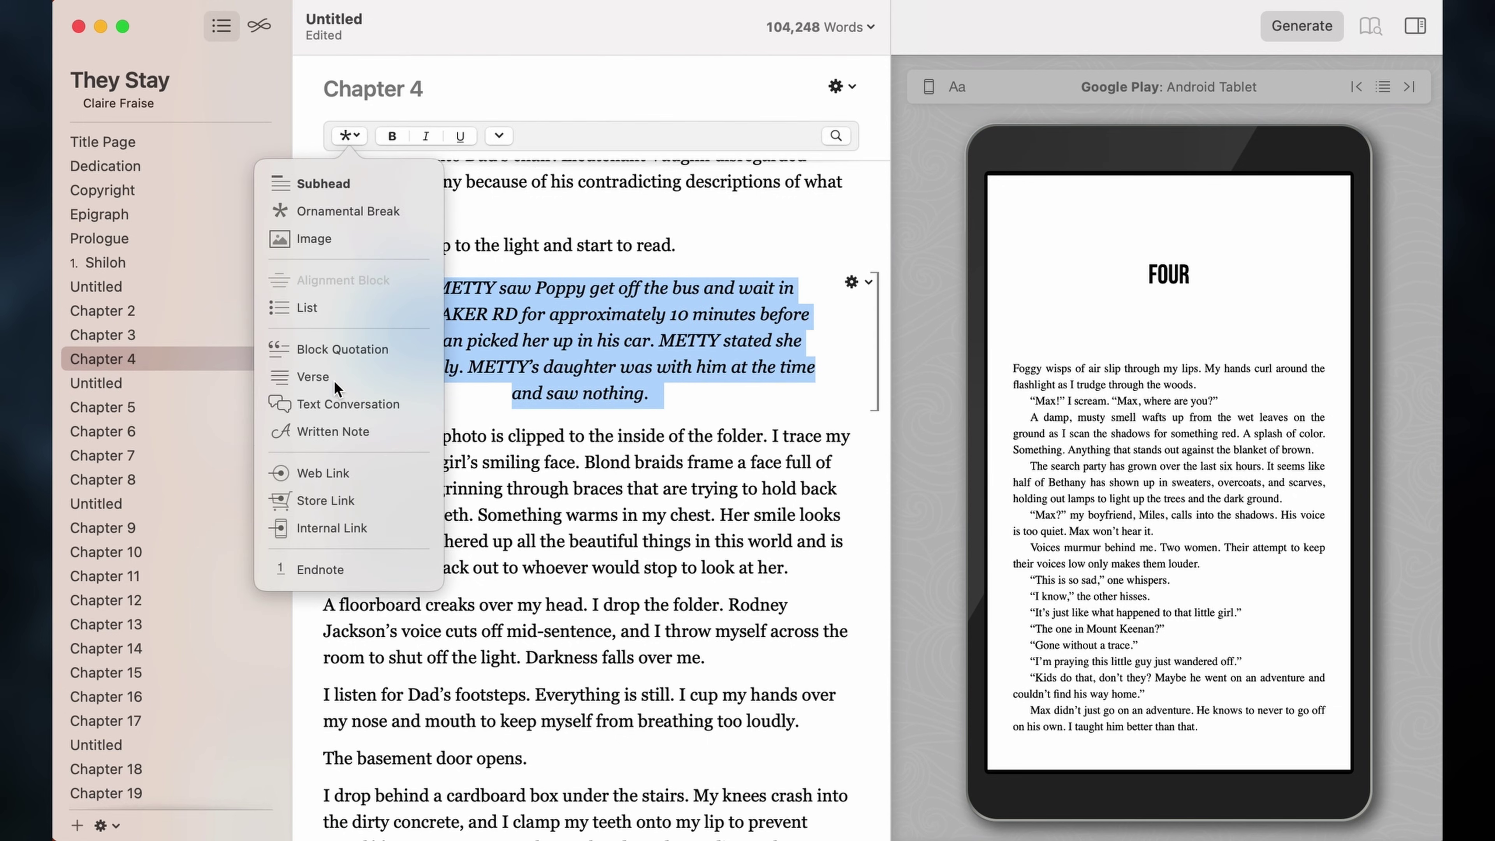
{"action": "left_click", "coordinate": [330, 422]}
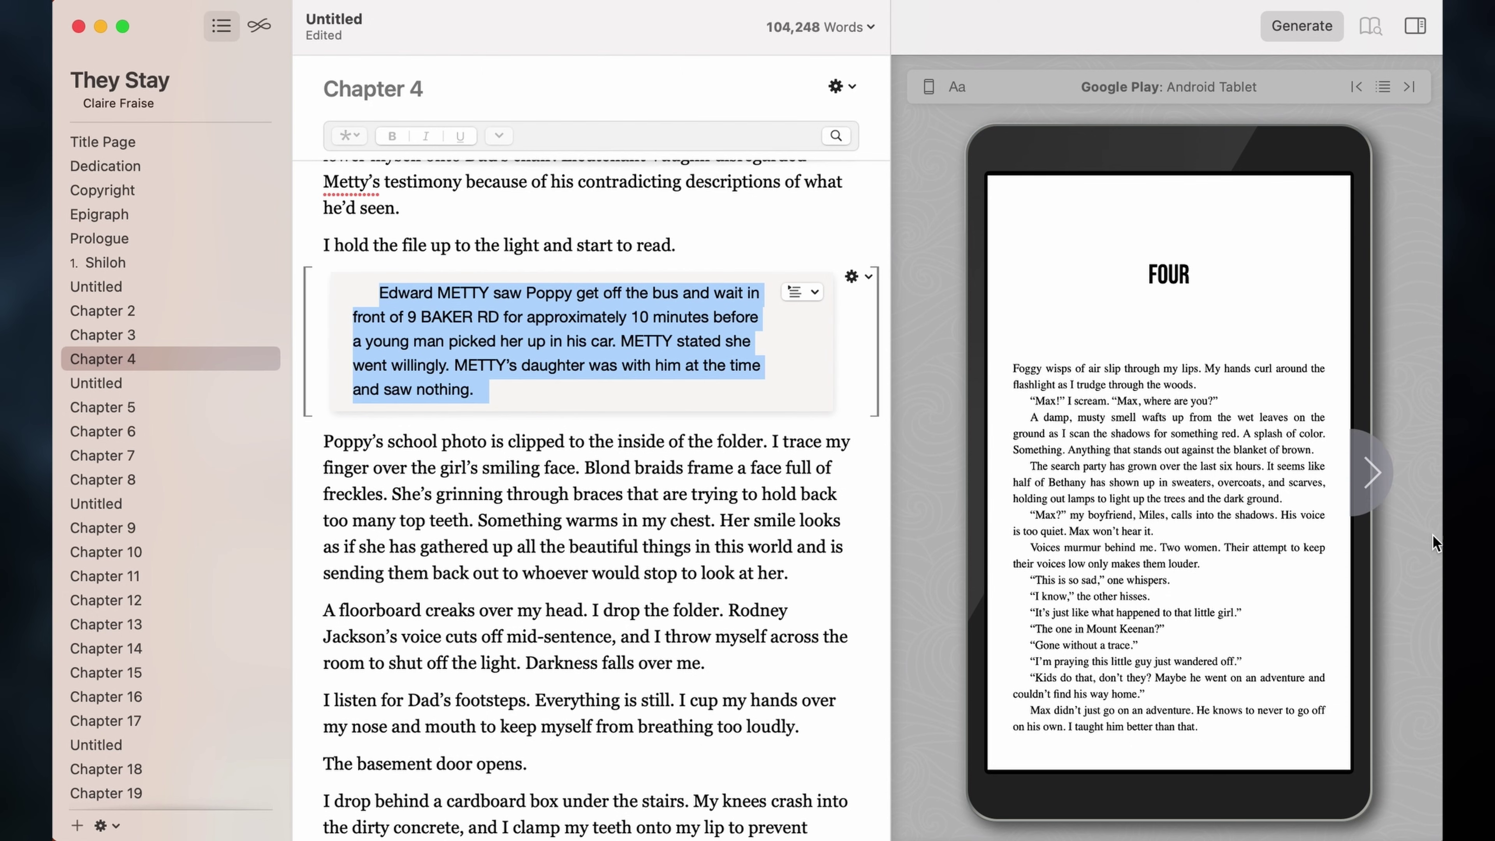
{"action": "left_click", "coordinate": [1368, 481]}
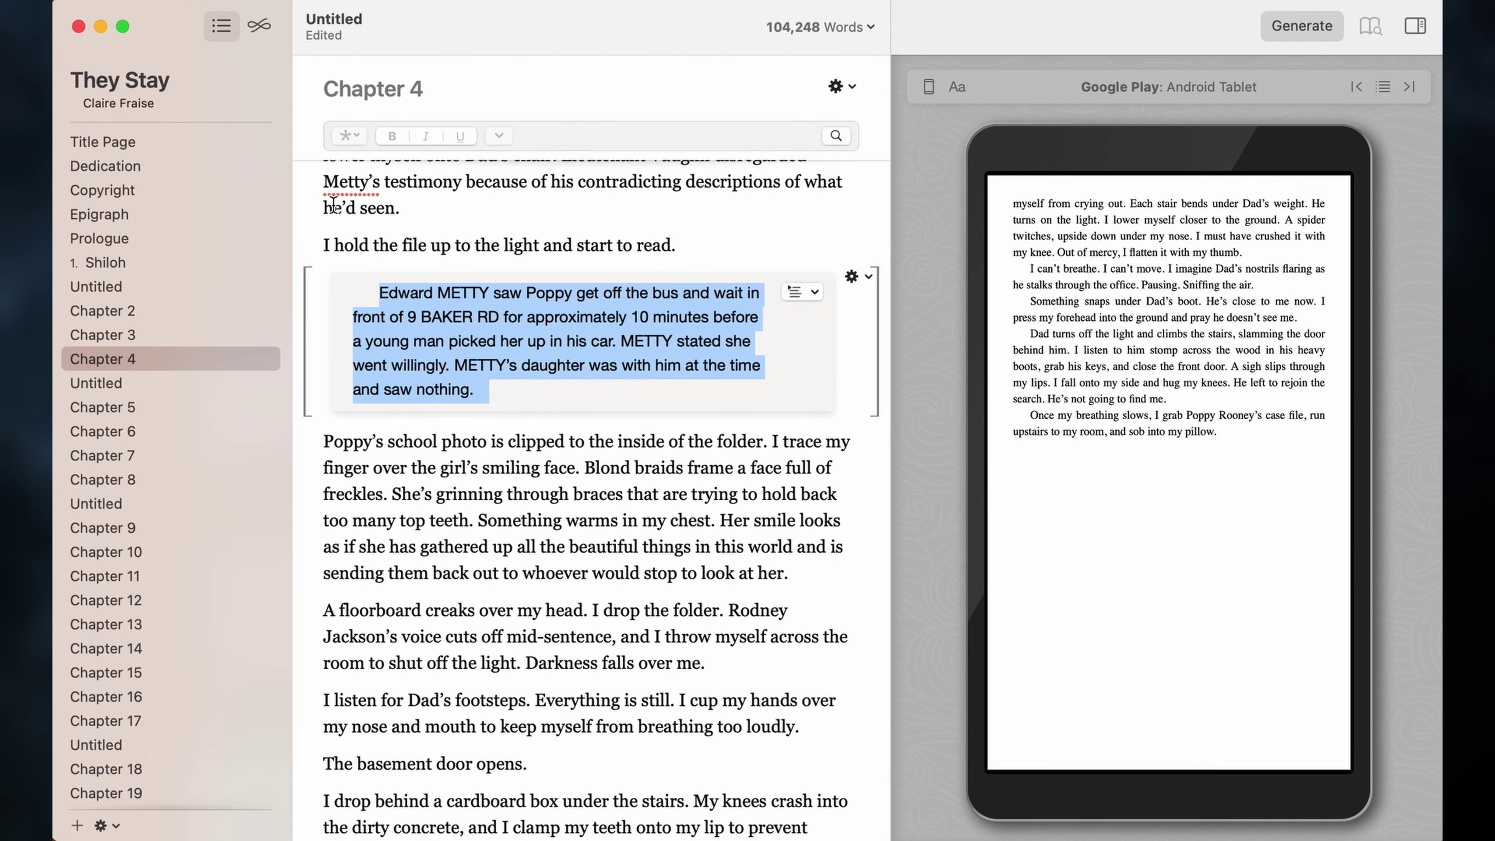
- Examine the Prologue, the ornamental scene break in the Shiloh chapter, and the untitled section that follows it
{"action": "scroll", "coordinate": [626, 394], "scroll_direction": "down", "scroll_amount": 15}
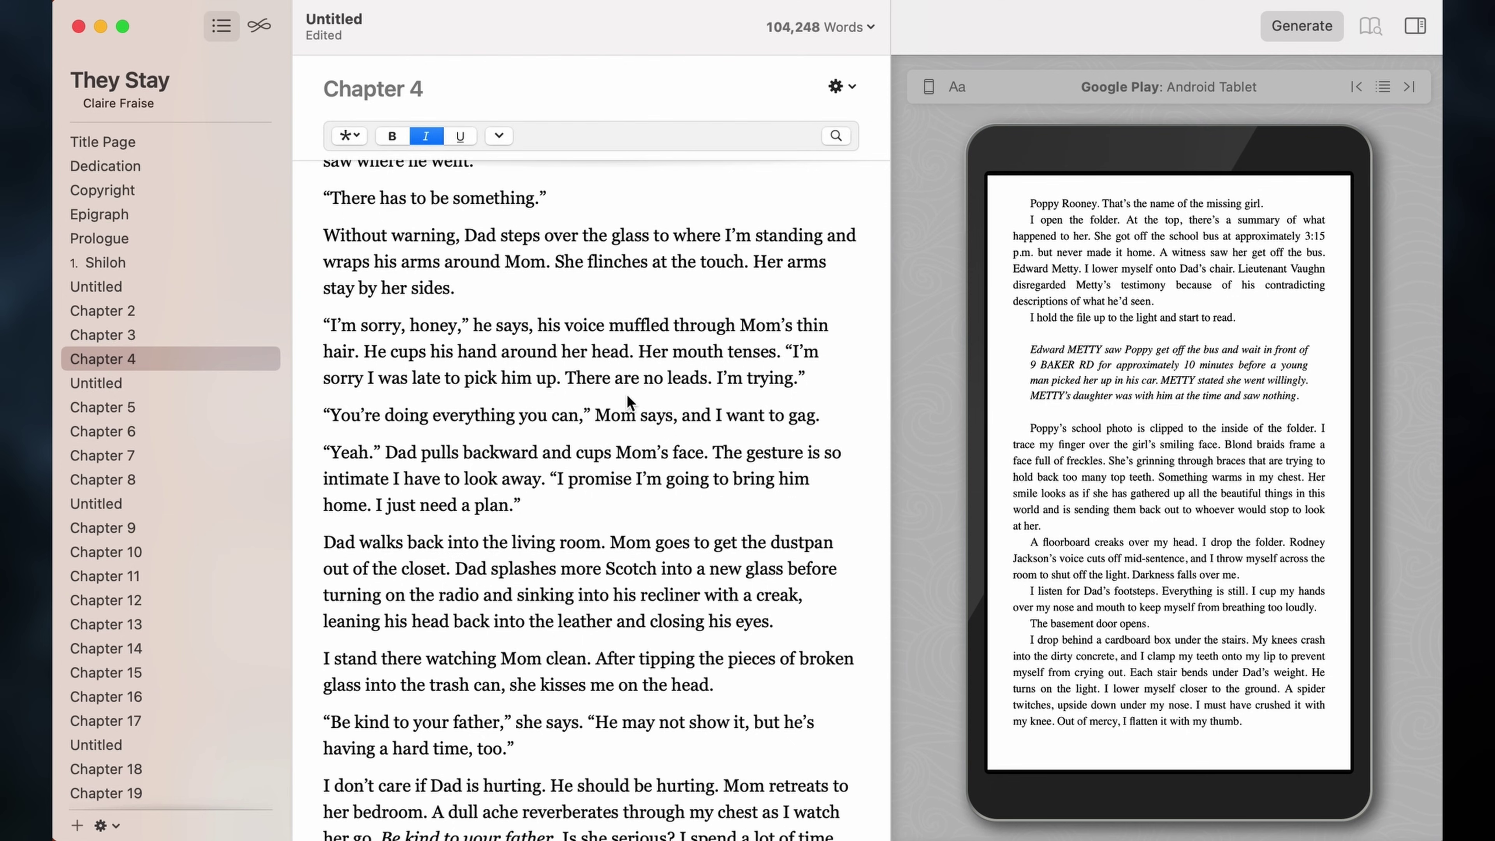
{"action": "scroll", "coordinate": [199, 513], "scroll_direction": "down", "scroll_amount": 10}
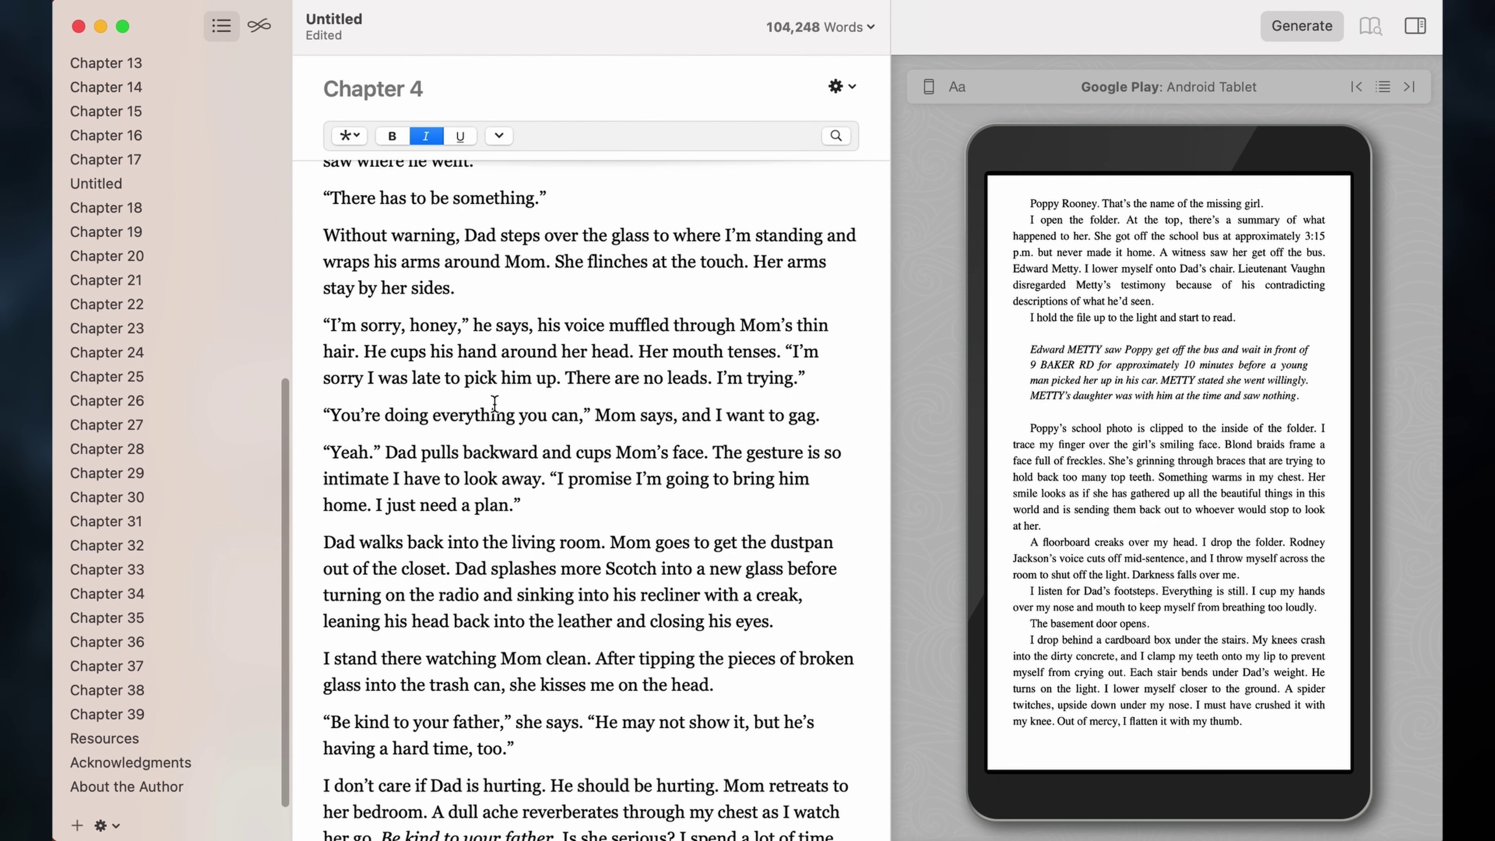
{"action": "scroll", "coordinate": [178, 261], "scroll_direction": "up", "scroll_amount": 10}
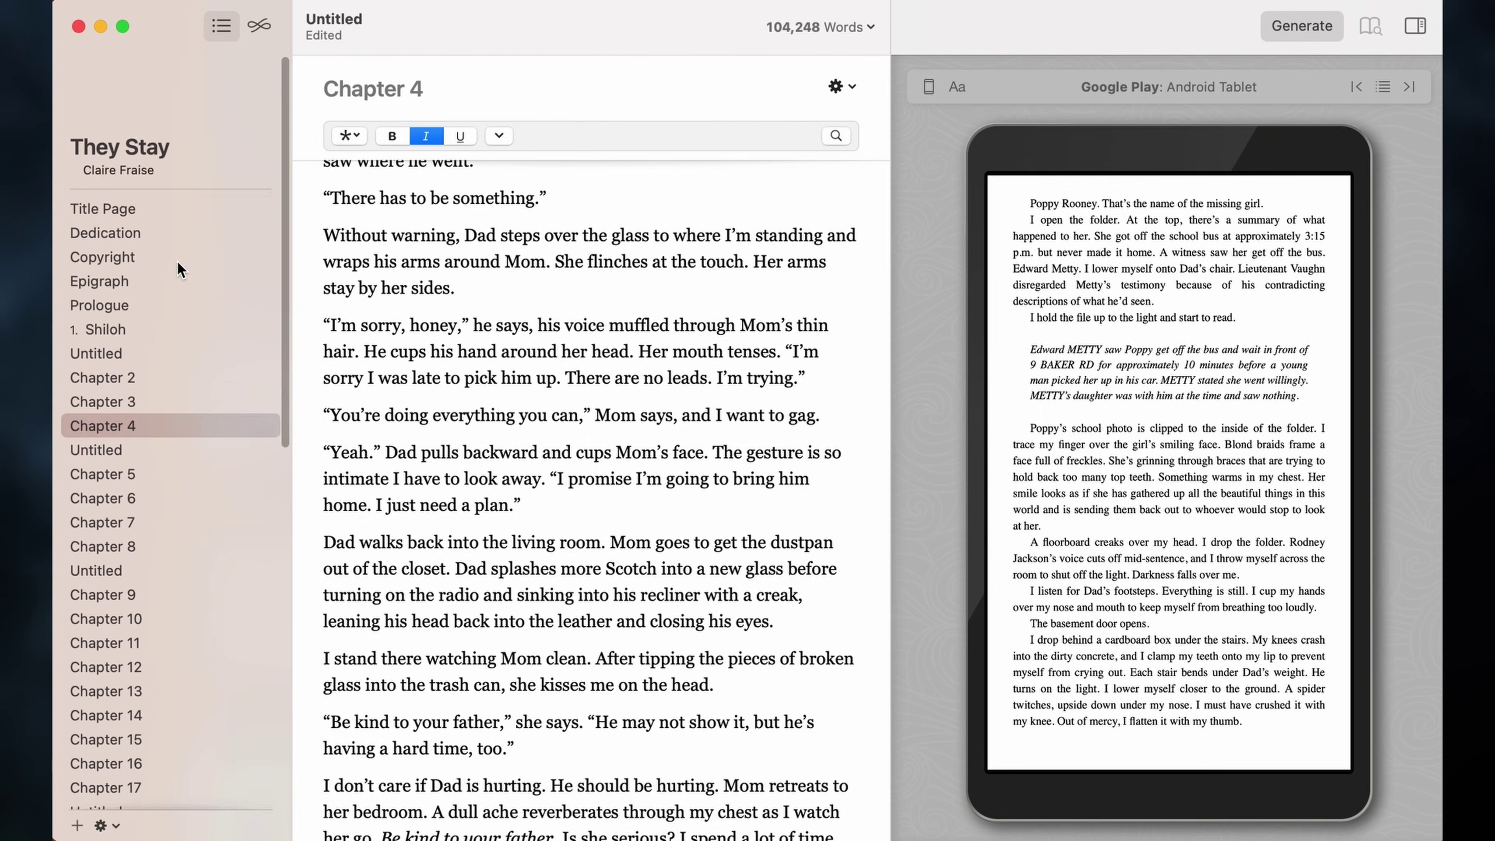
{"action": "left_click", "coordinate": [177, 239]}
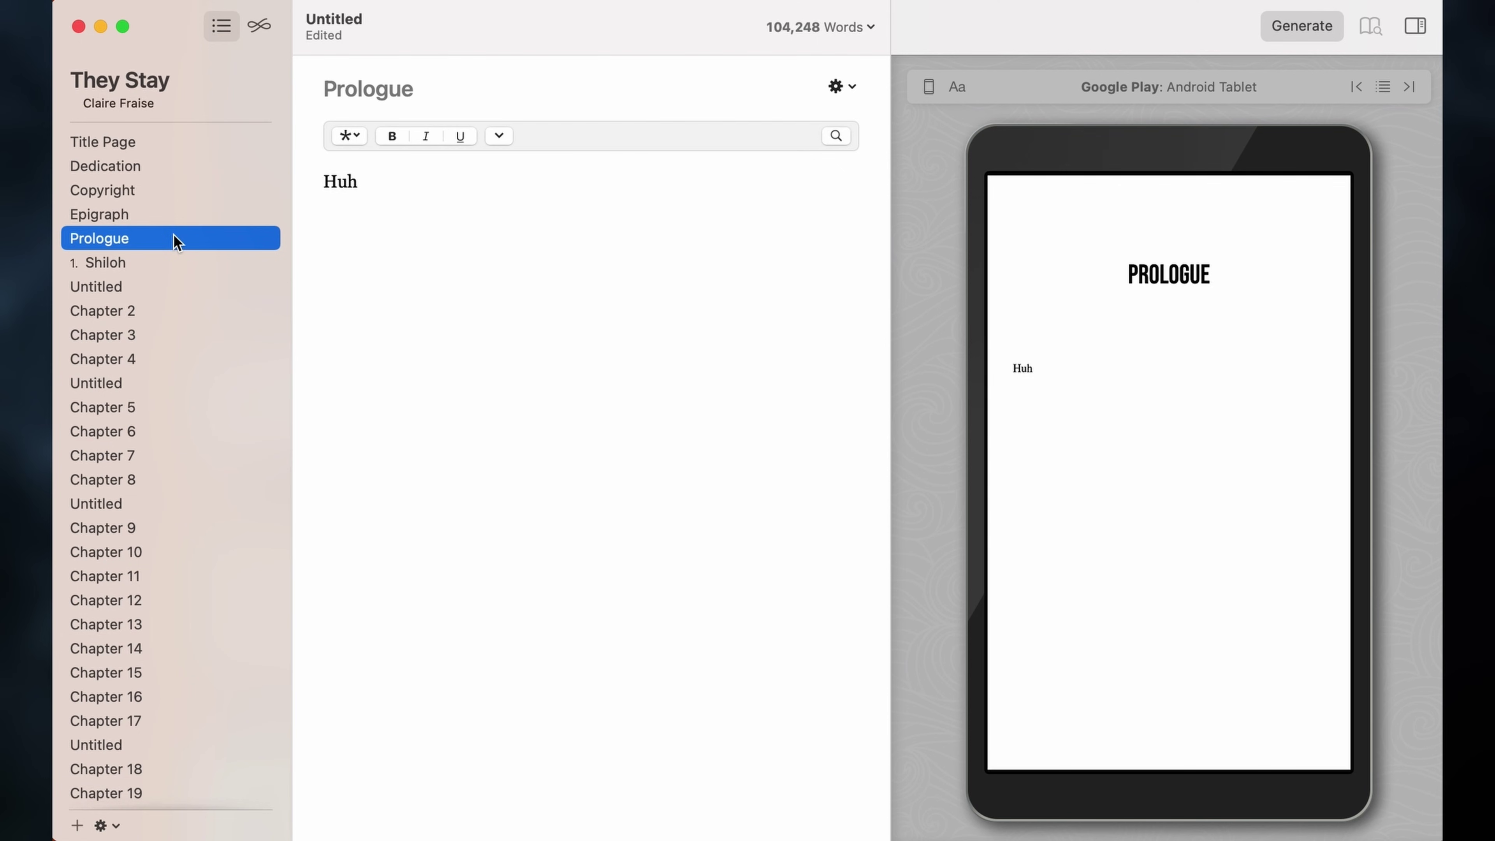
{"action": "left_click", "coordinate": [146, 288]}
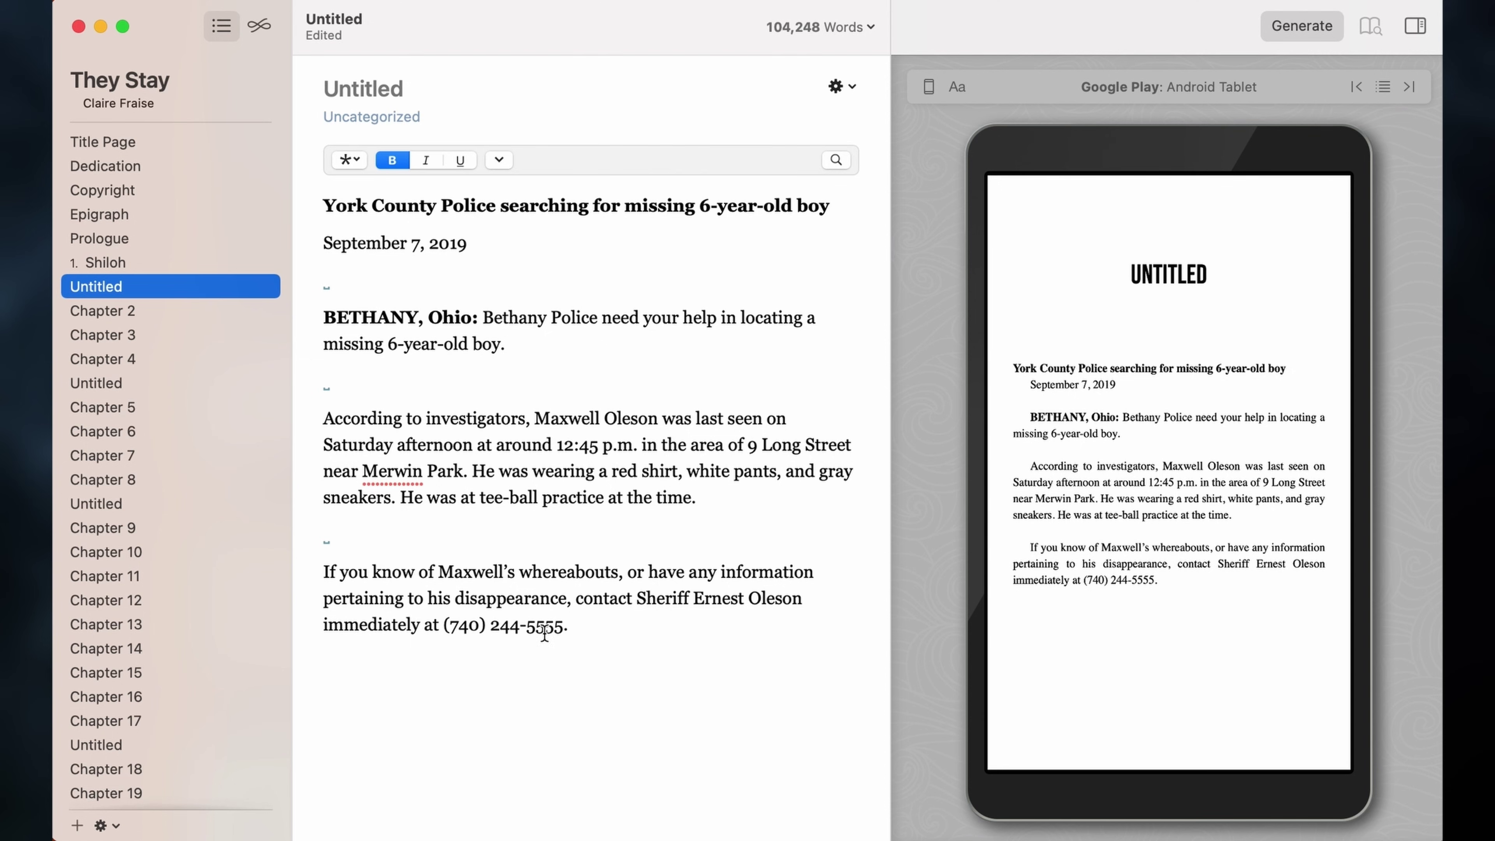
{"action": "left_click", "coordinate": [124, 270]}
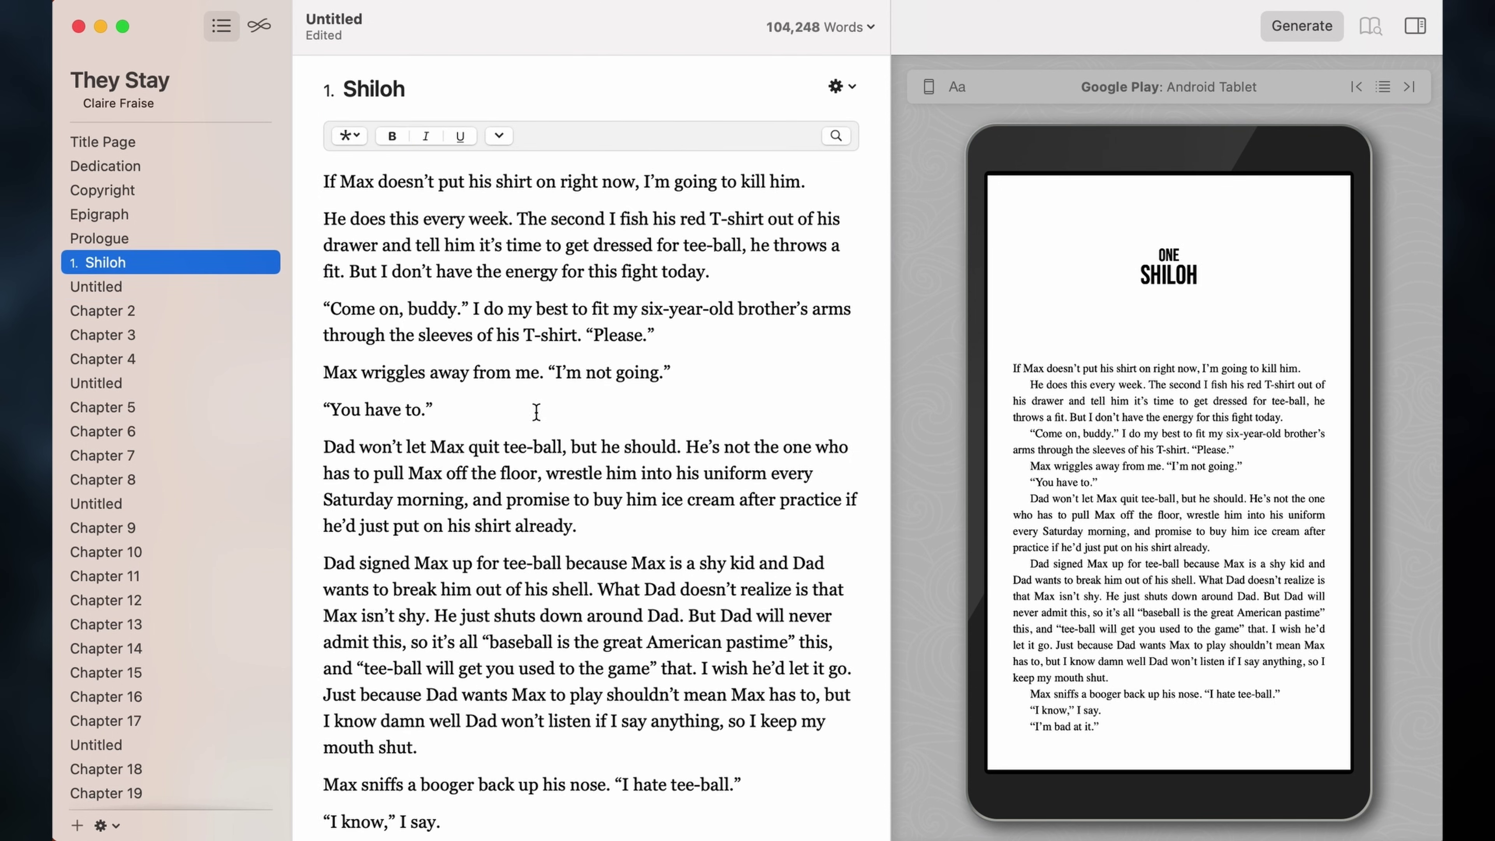
{"action": "scroll", "coordinate": [537, 415], "scroll_direction": "down", "scroll_amount": 15}
{"action": "scroll", "coordinate": [537, 415], "scroll_direction": "down", "scroll_amount": 20}
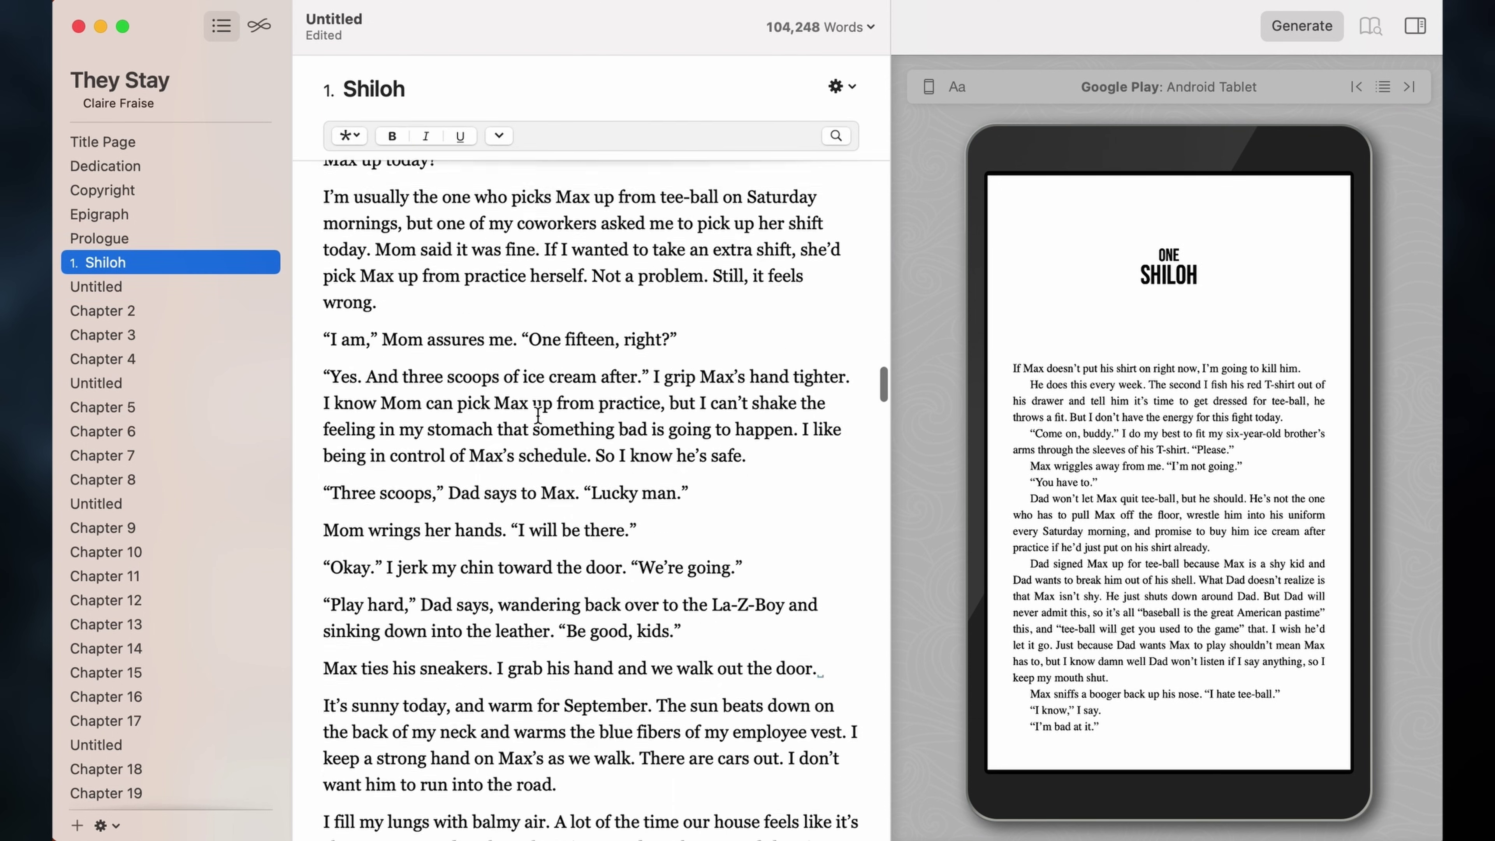
{"action": "scroll", "coordinate": [537, 415], "scroll_direction": "down", "scroll_amount": 20}
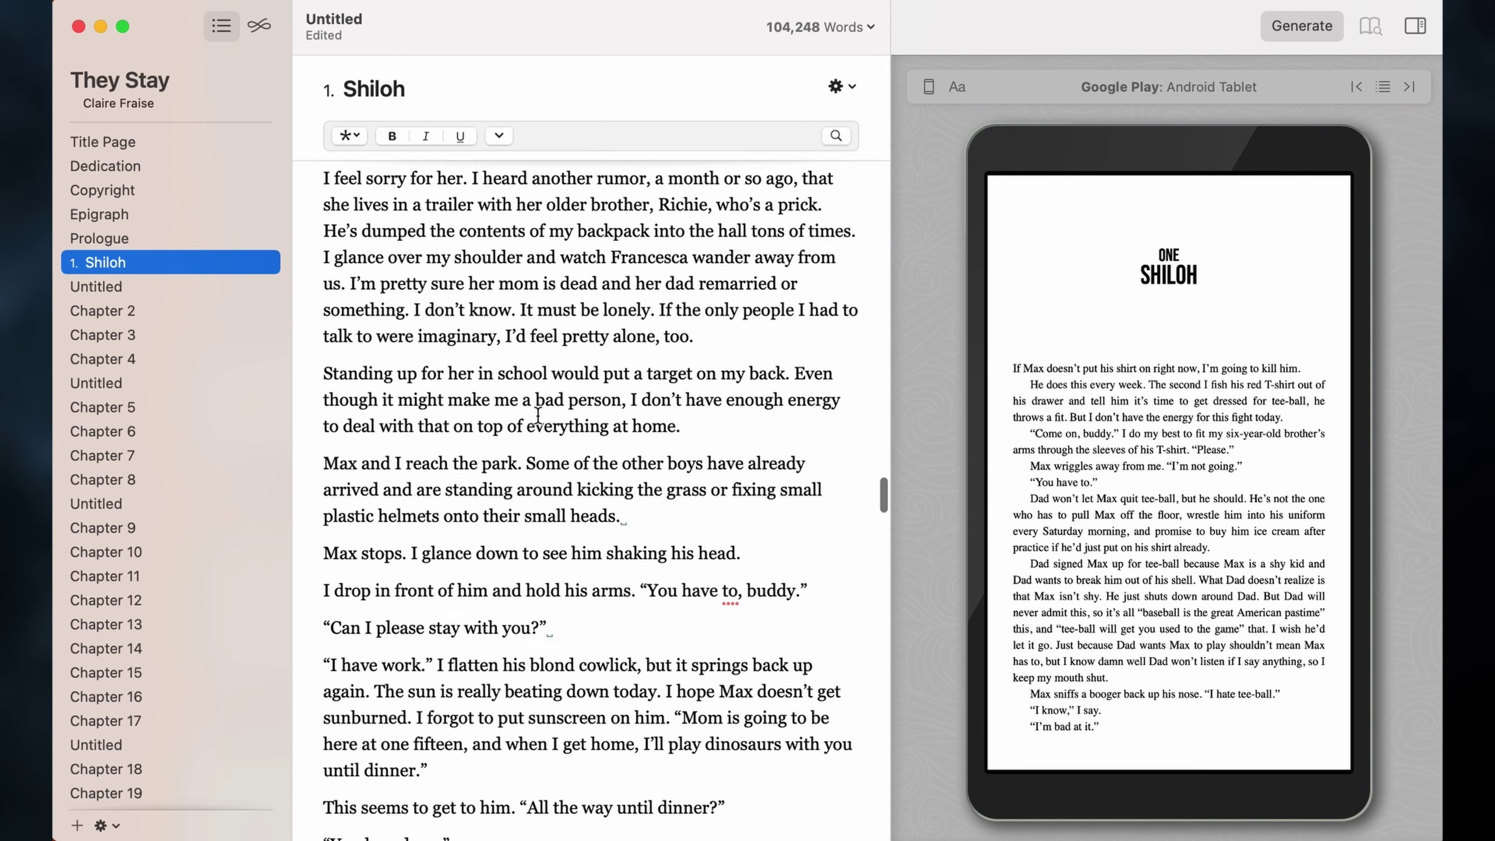
{"action": "triple_click", "coordinate": [608, 324]}
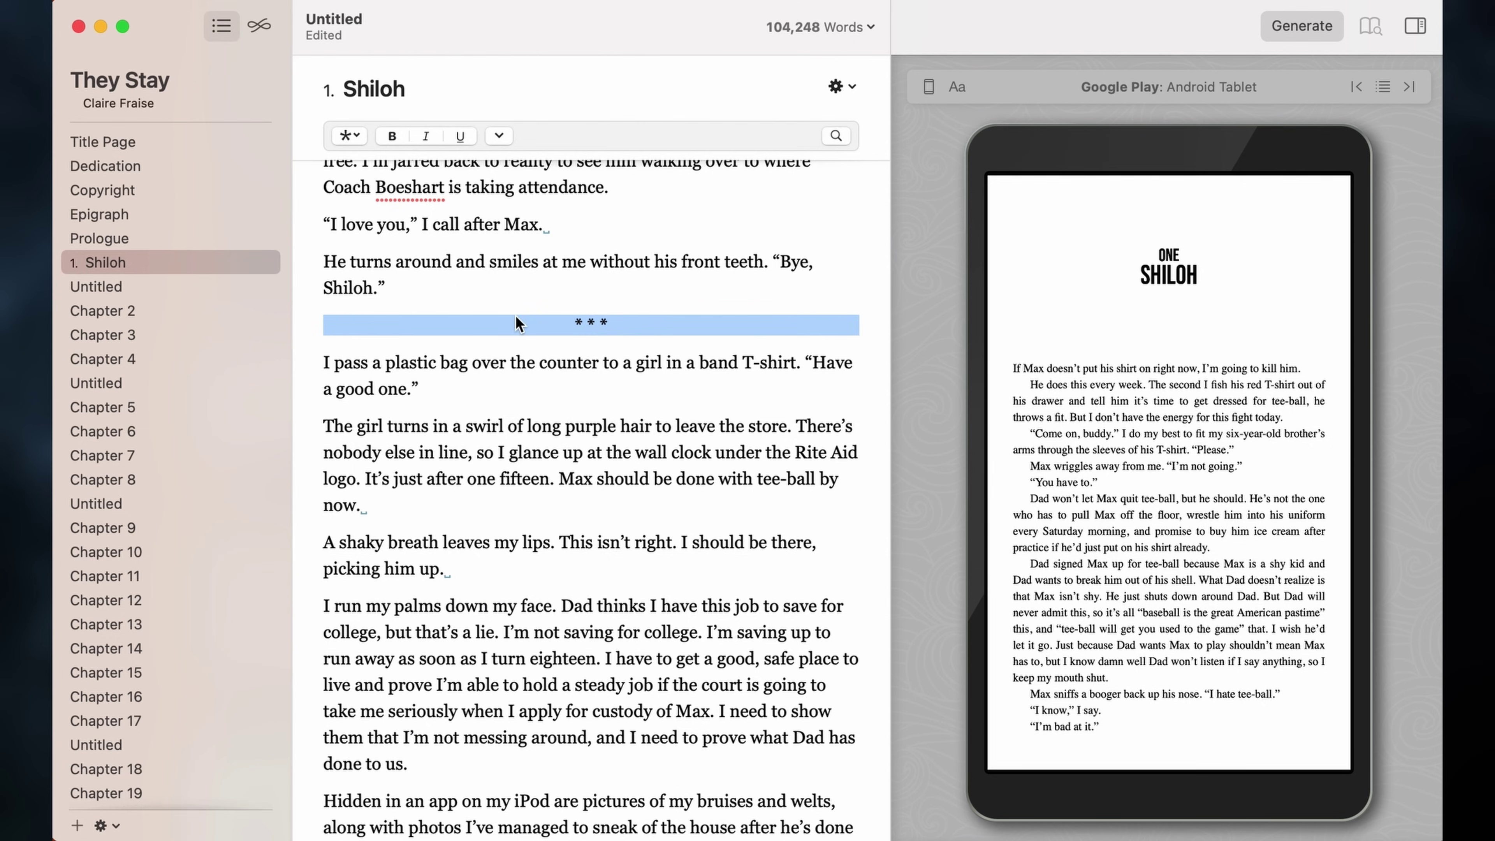
{"action": "scroll", "coordinate": [534, 354], "scroll_direction": "down", "scroll_amount": 15}
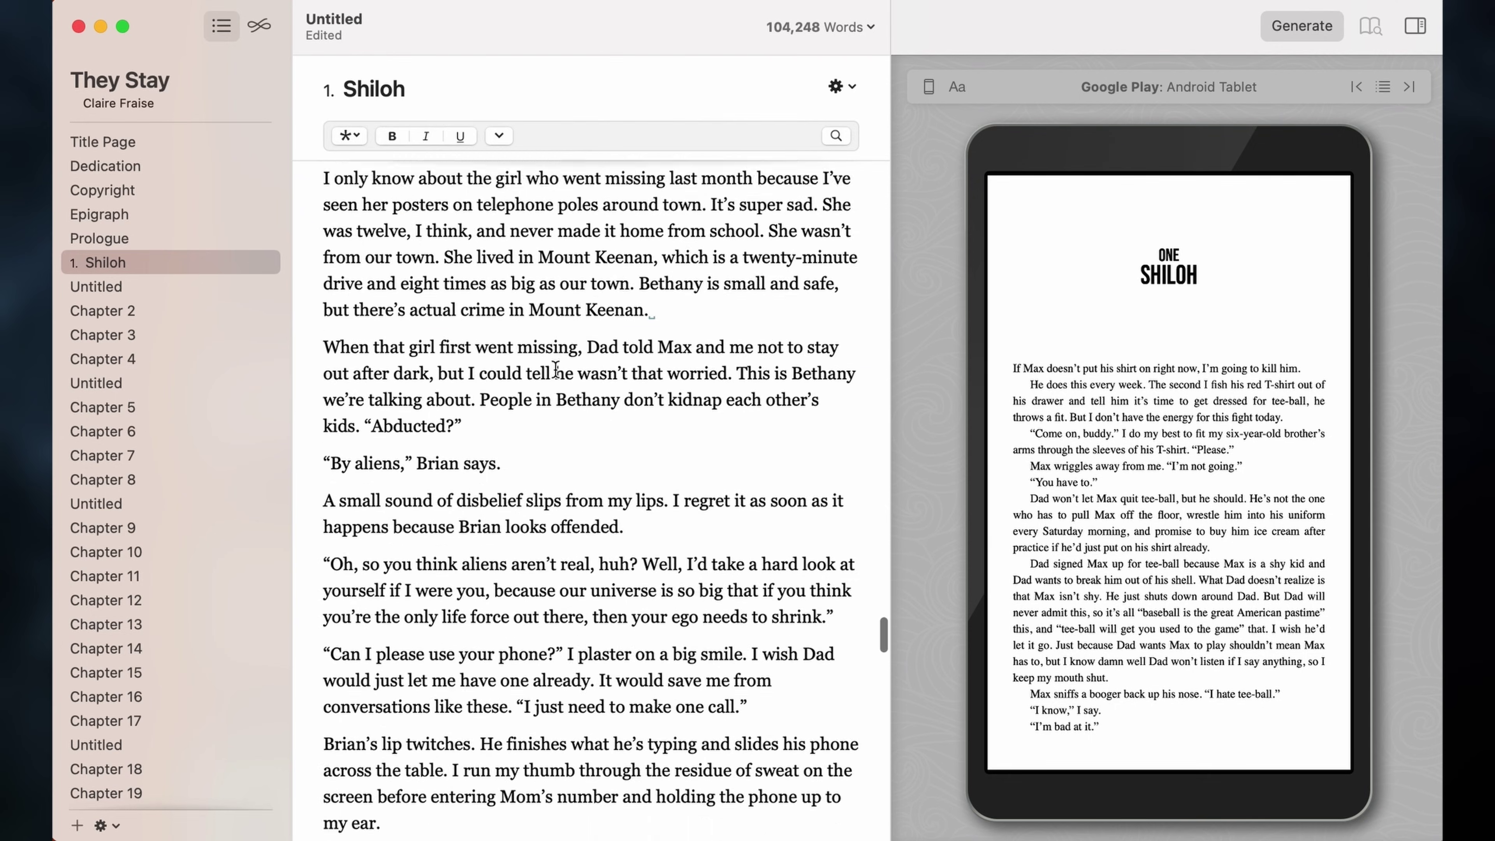
{"action": "left_click", "coordinate": [96, 286]}
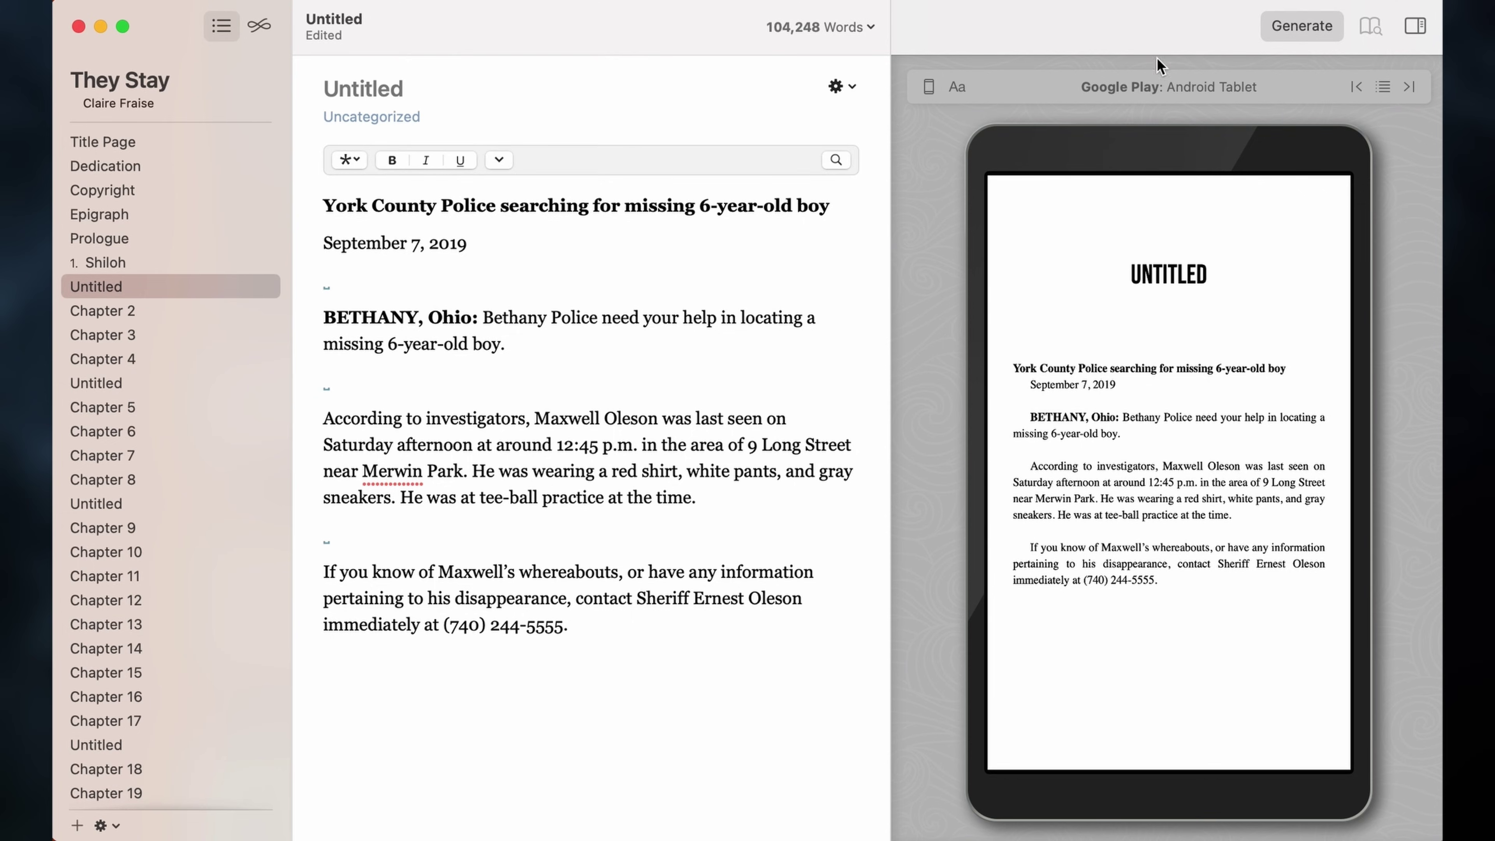
- Start generating the book and deselect Kindle in the choice of platforms
{"action": "left_click", "coordinate": [1276, 31]}
{"action": "key", "text": "Return"}
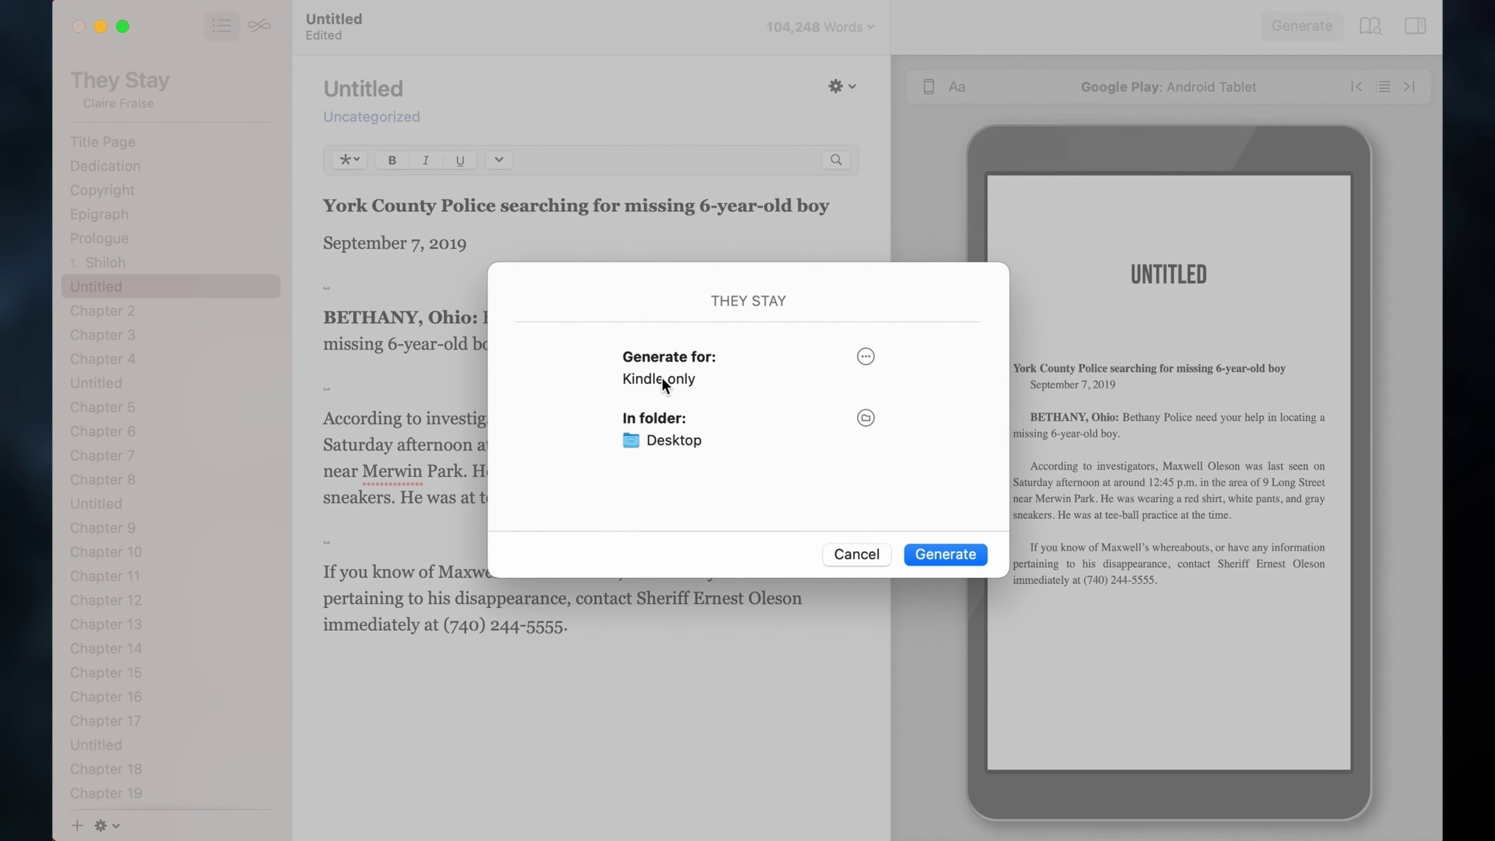
{"action": "left_click", "coordinate": [865, 357]}
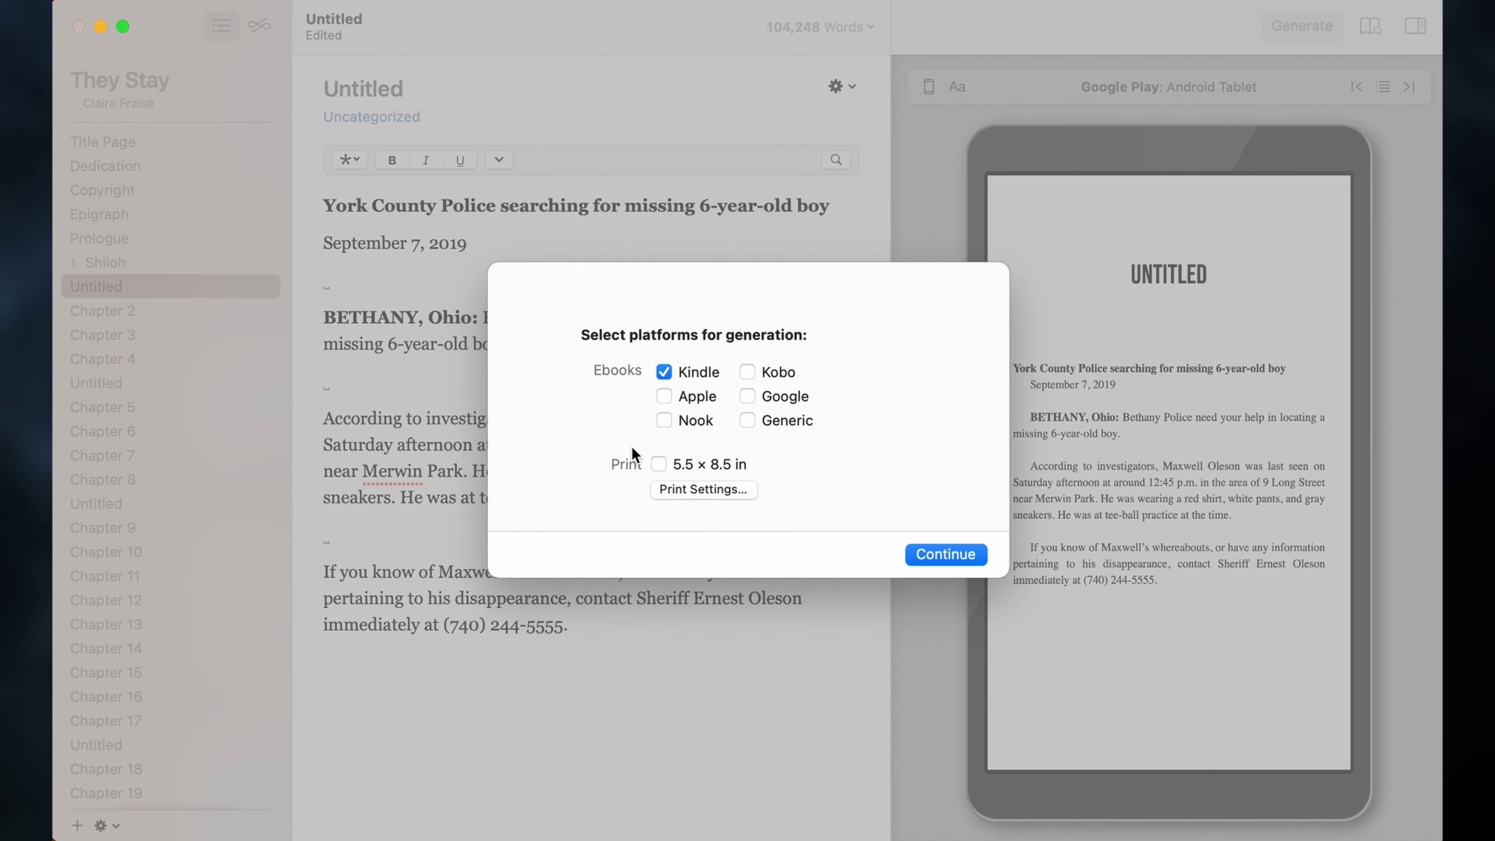
{"action": "left_click", "coordinate": [665, 373]}
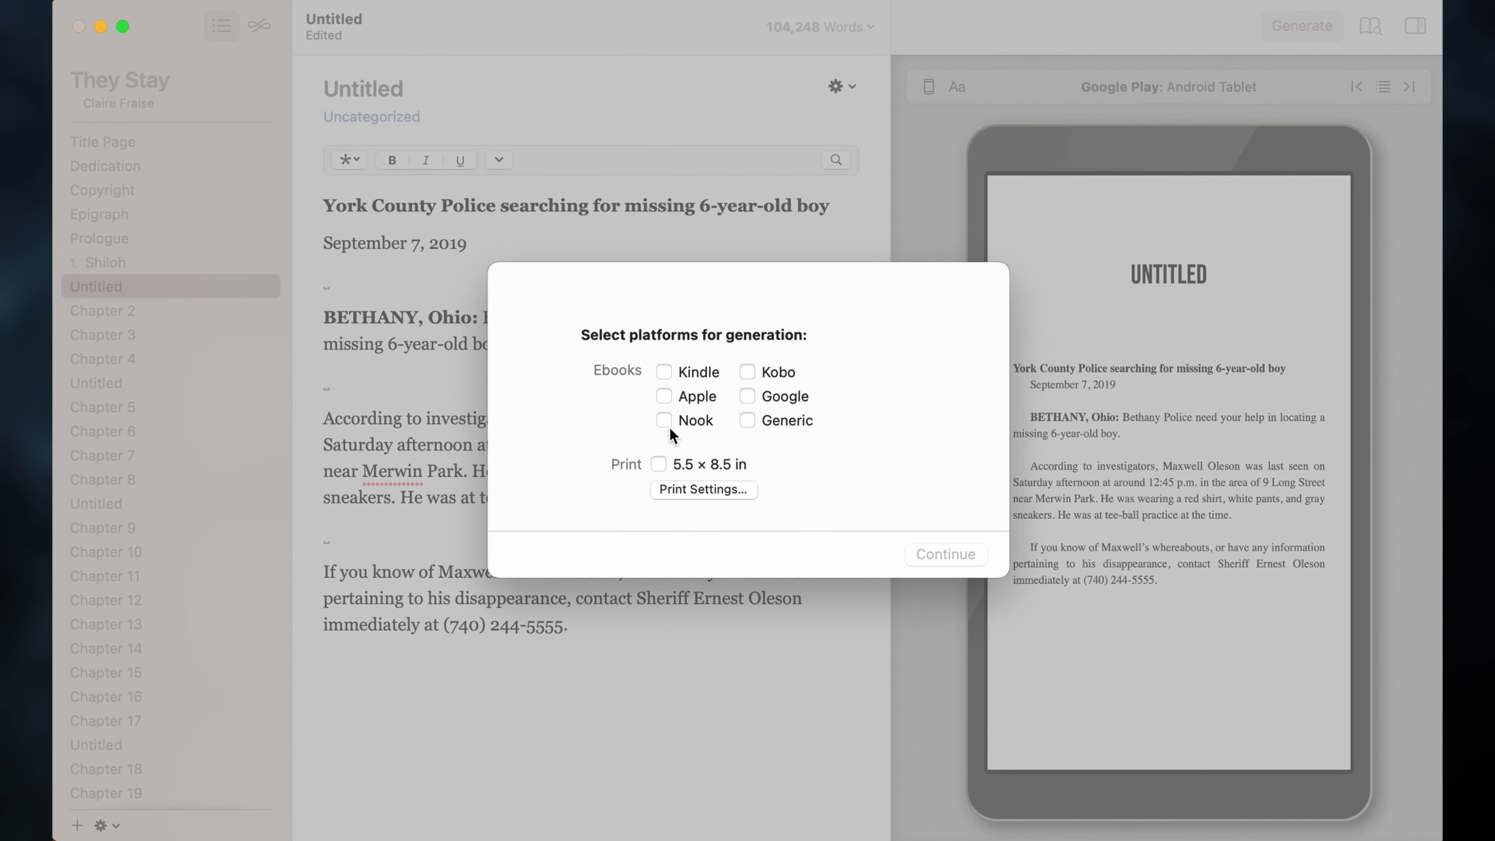
- Open the print settings and review the full range of trim sizes, including mass market and large print options
{"action": "left_click", "coordinate": [678, 492]}
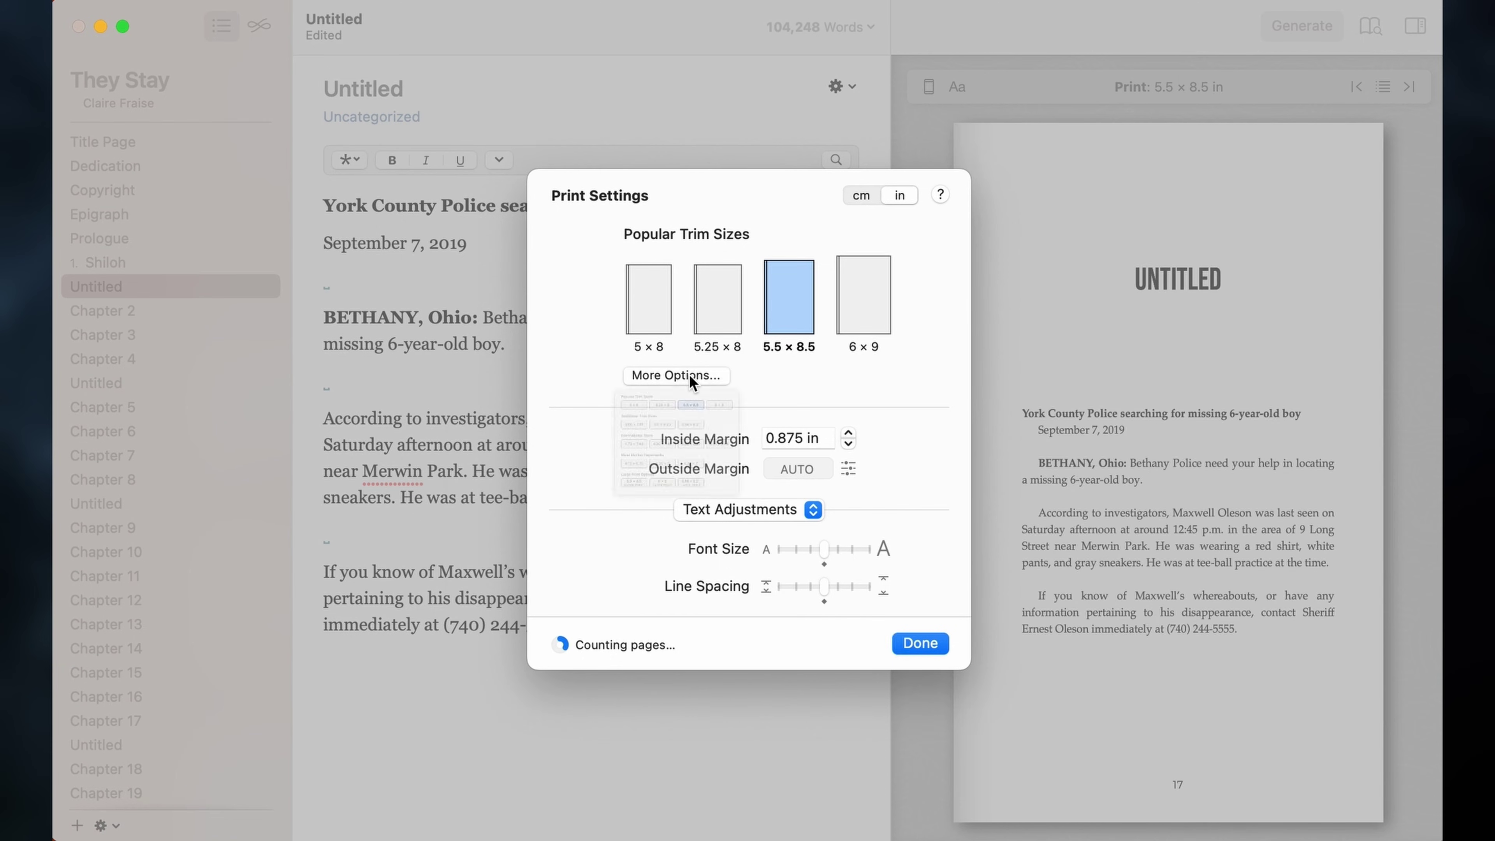
{"action": "left_click", "coordinate": [677, 375]}
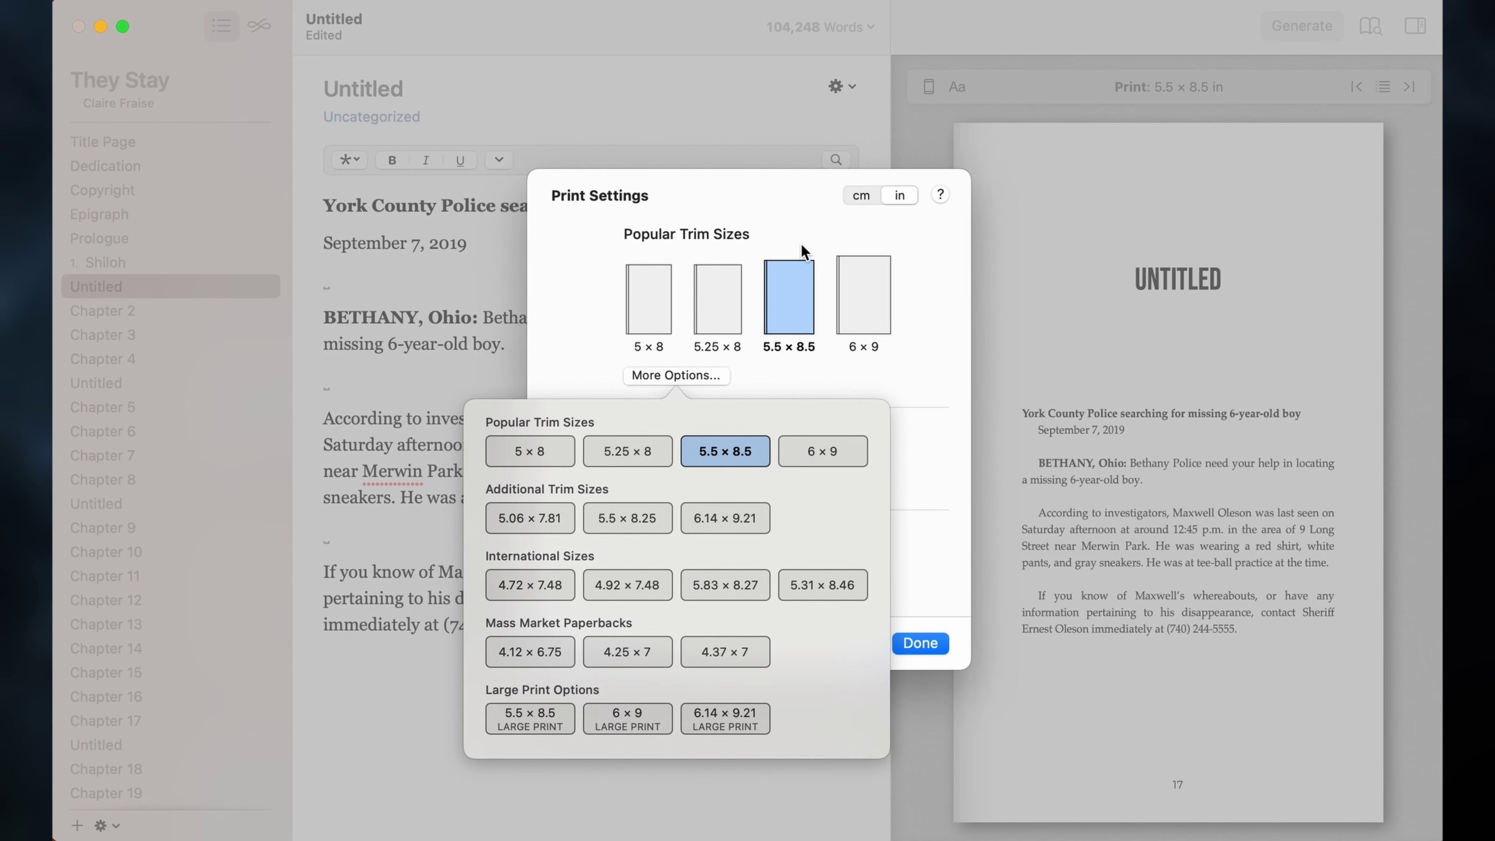
{"action": "left_click", "coordinate": [795, 230]}
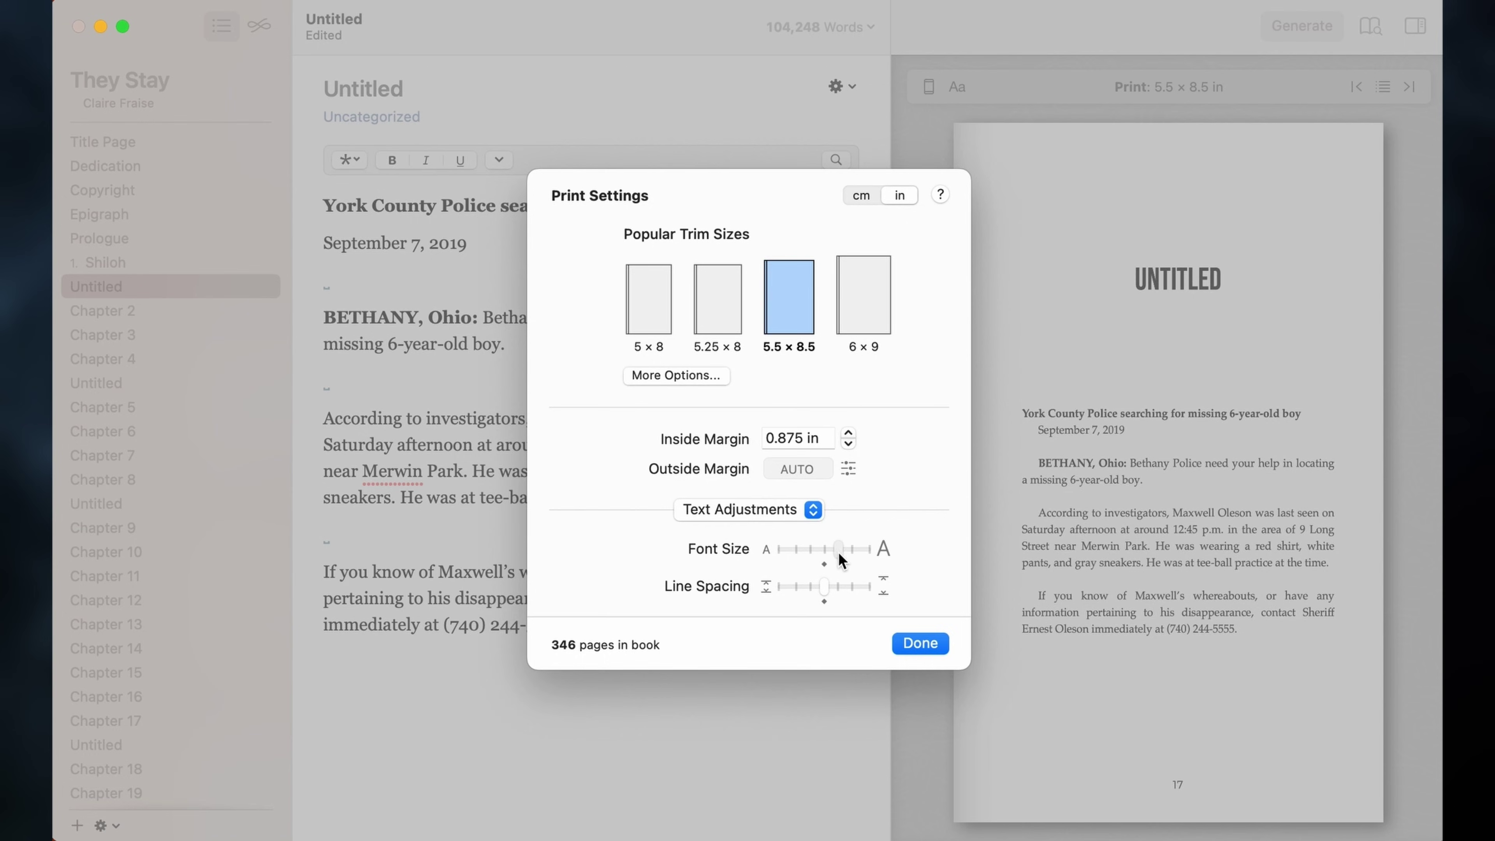
- Increase the print font size and line spacing by one notch each, and accept print as the only generation platform
{"action": "left_click_drag", "start_coordinate": [841, 559], "coordinate": [841, 558]}
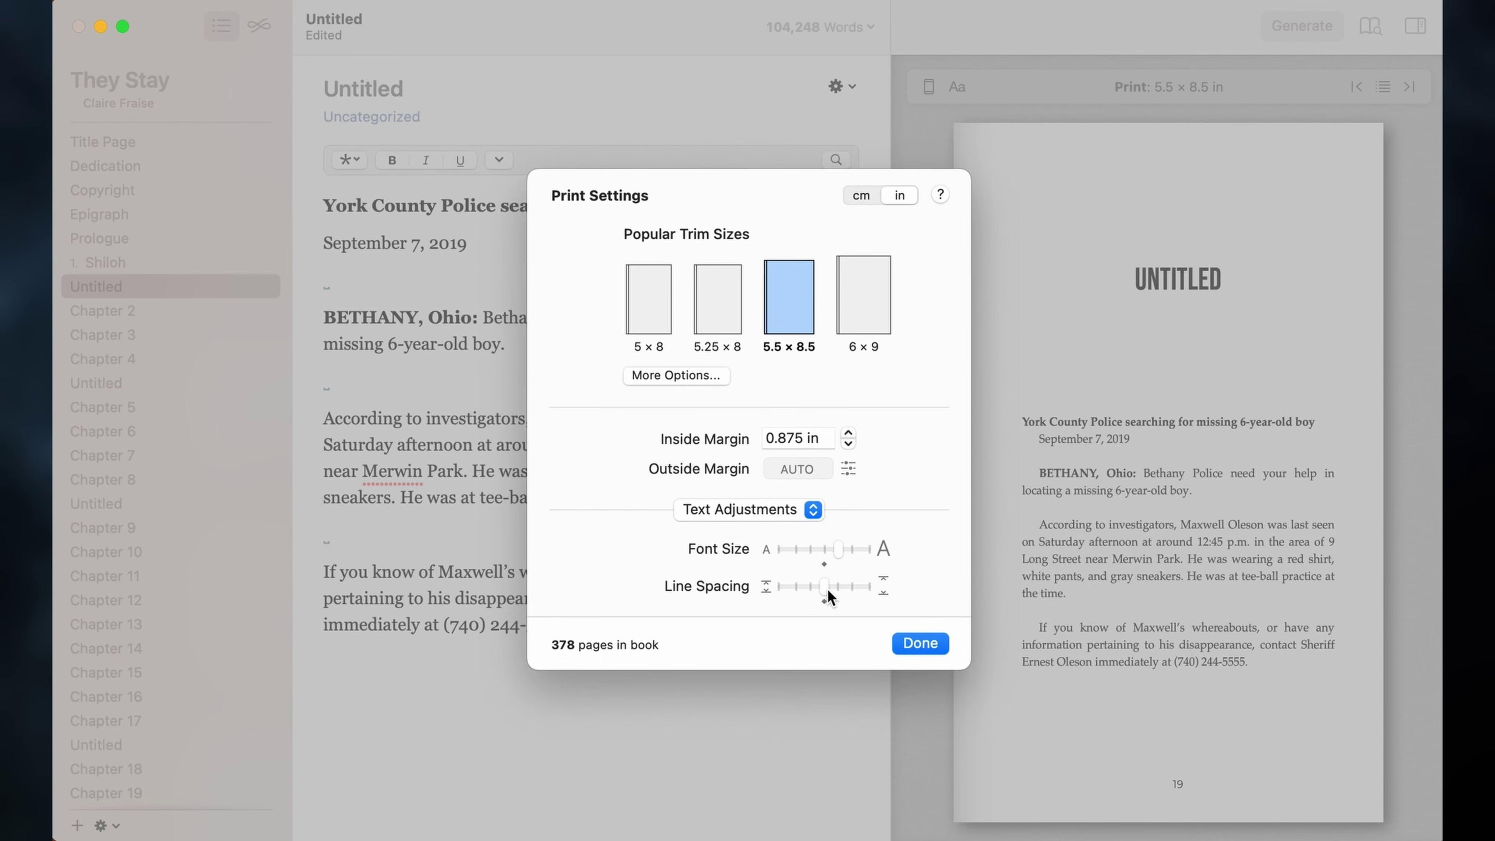
{"action": "left_click_drag", "start_coordinate": [825, 587], "coordinate": [837, 590]}
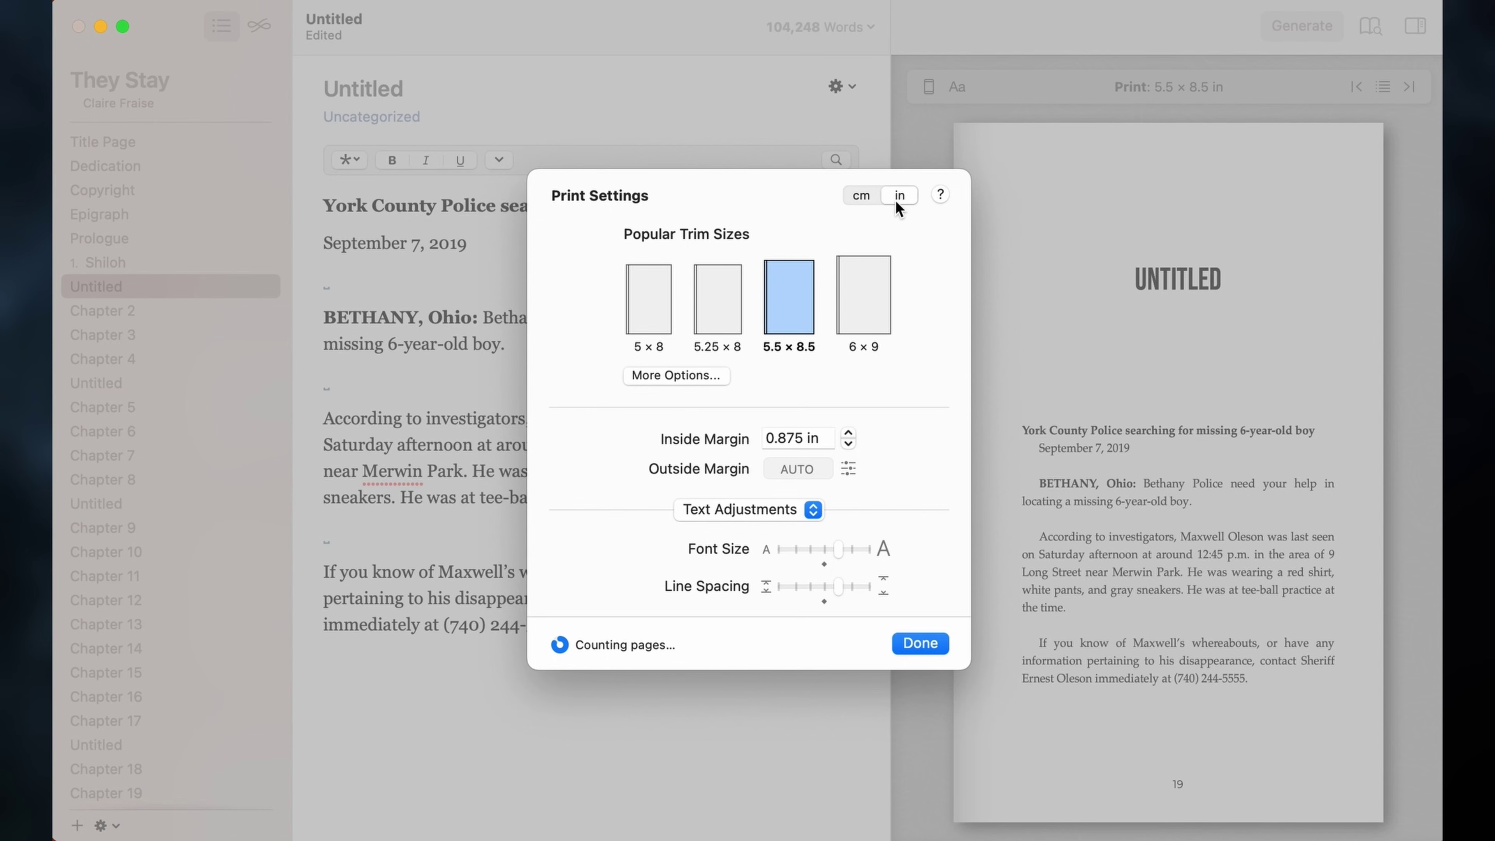
{"action": "left_click", "coordinate": [920, 642]}
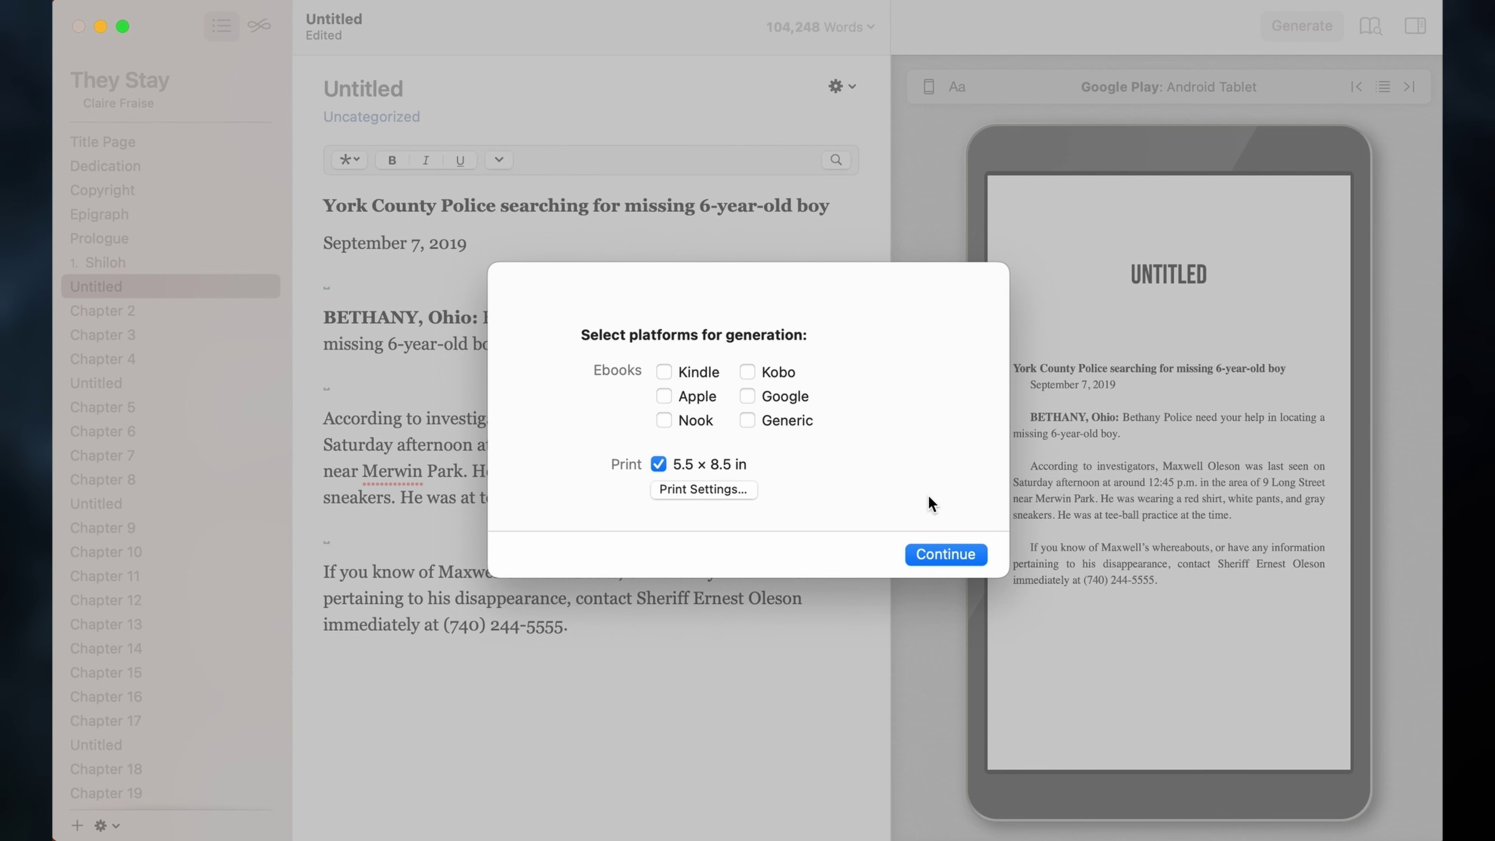
{"action": "left_click", "coordinate": [957, 555]}
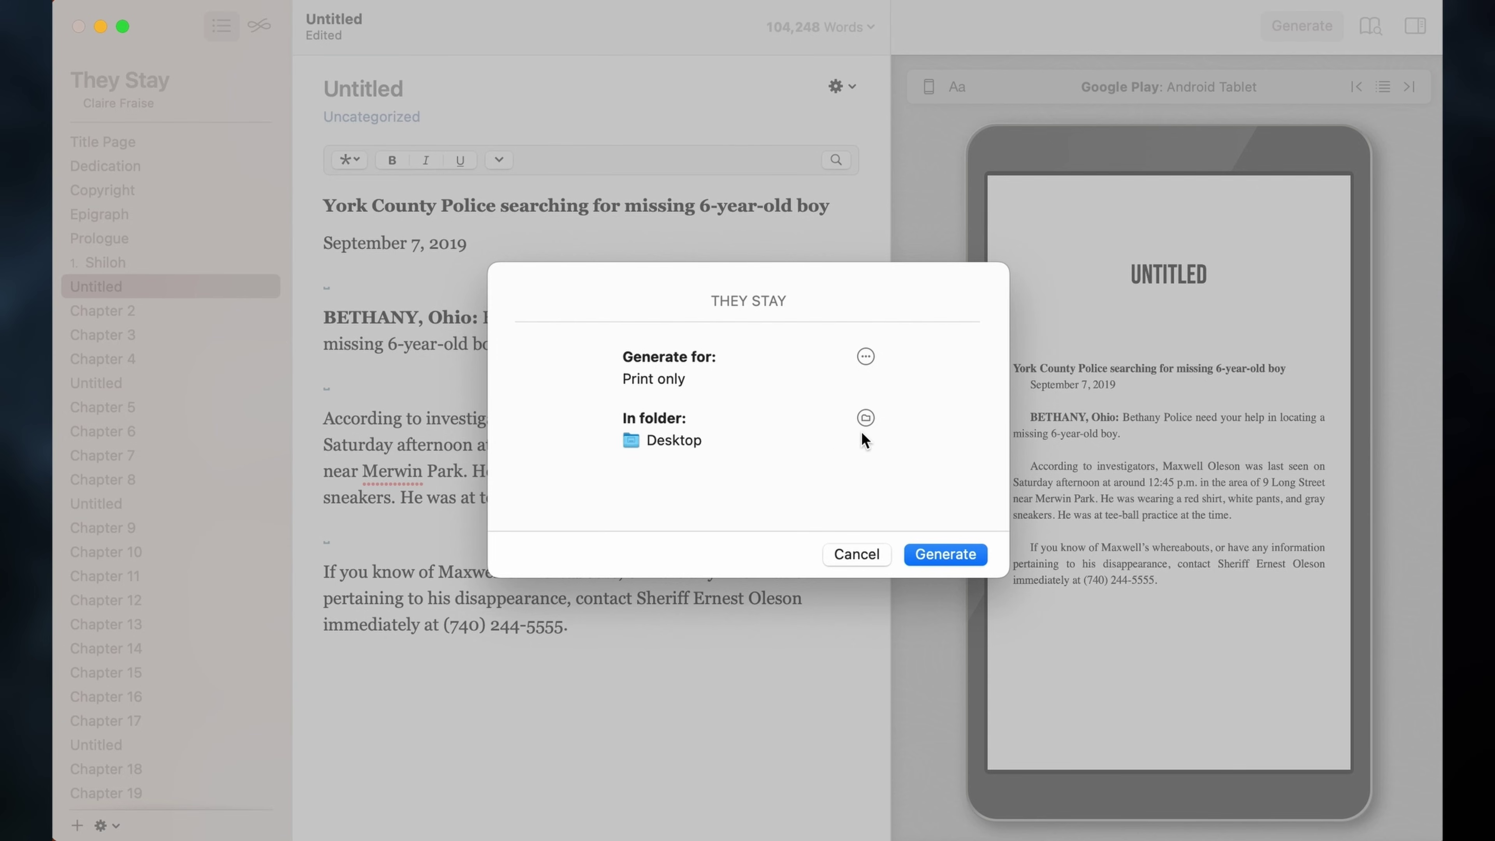
- Change the generation platforms from print to Kindle only and generate the ebook into the Desktop folder
{"action": "left_click", "coordinate": [864, 358]}
{"action": "left_click", "coordinate": [659, 462]}
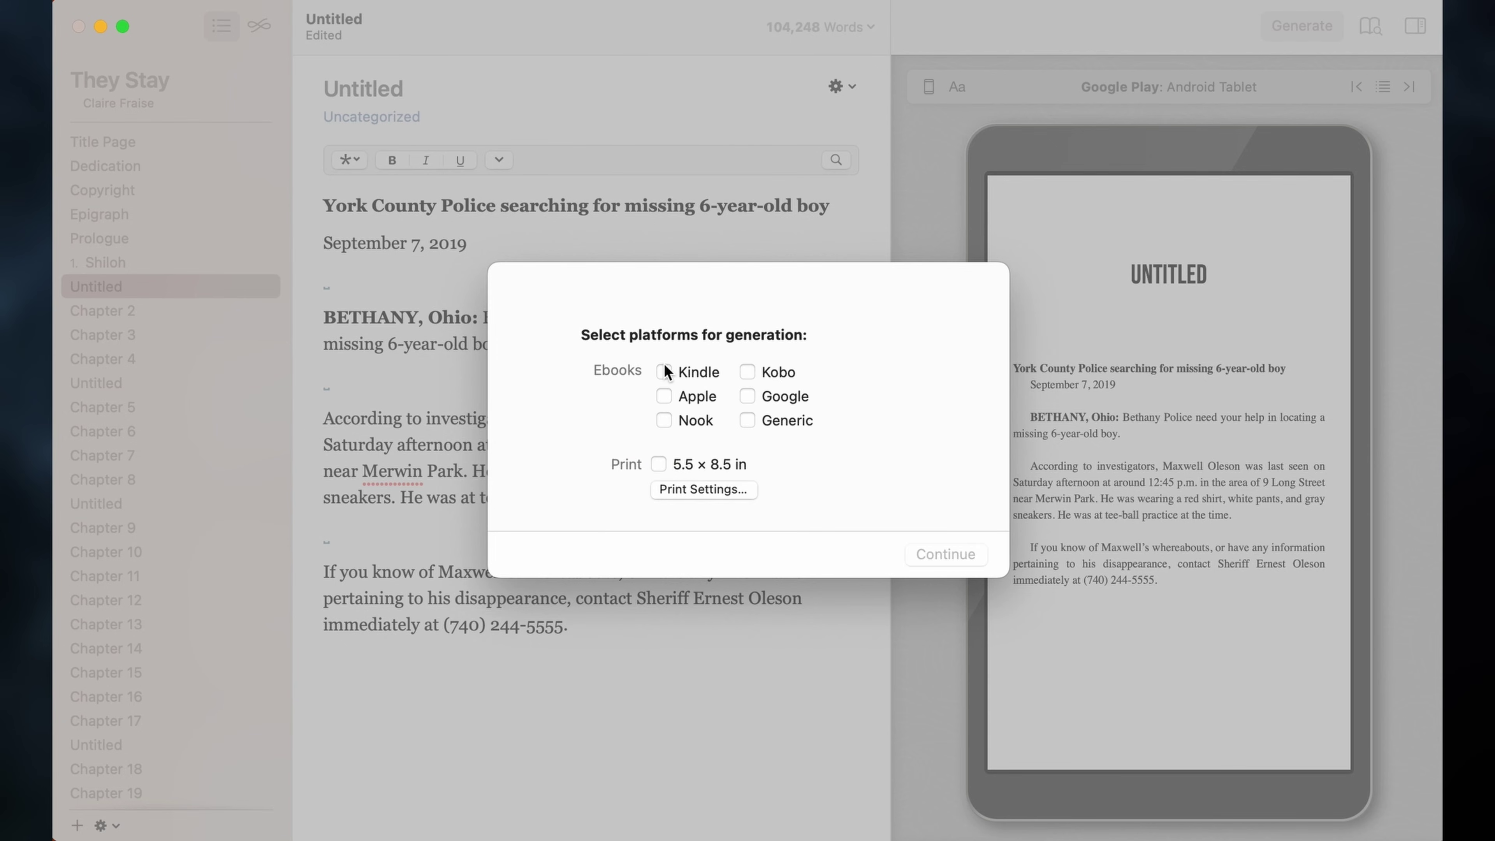
{"action": "left_click", "coordinate": [663, 370]}
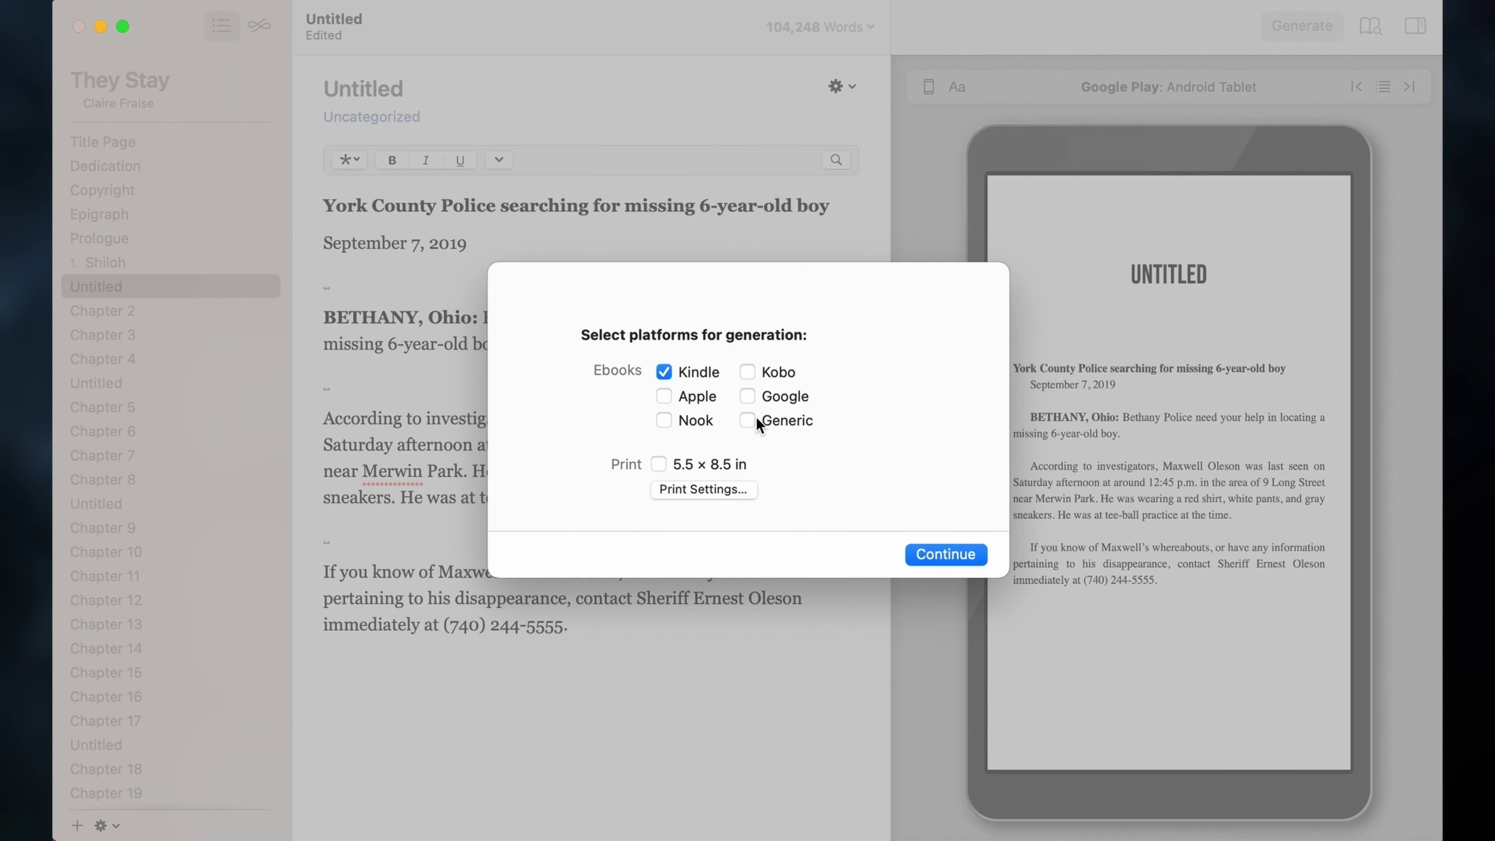
{"action": "left_click", "coordinate": [910, 554]}
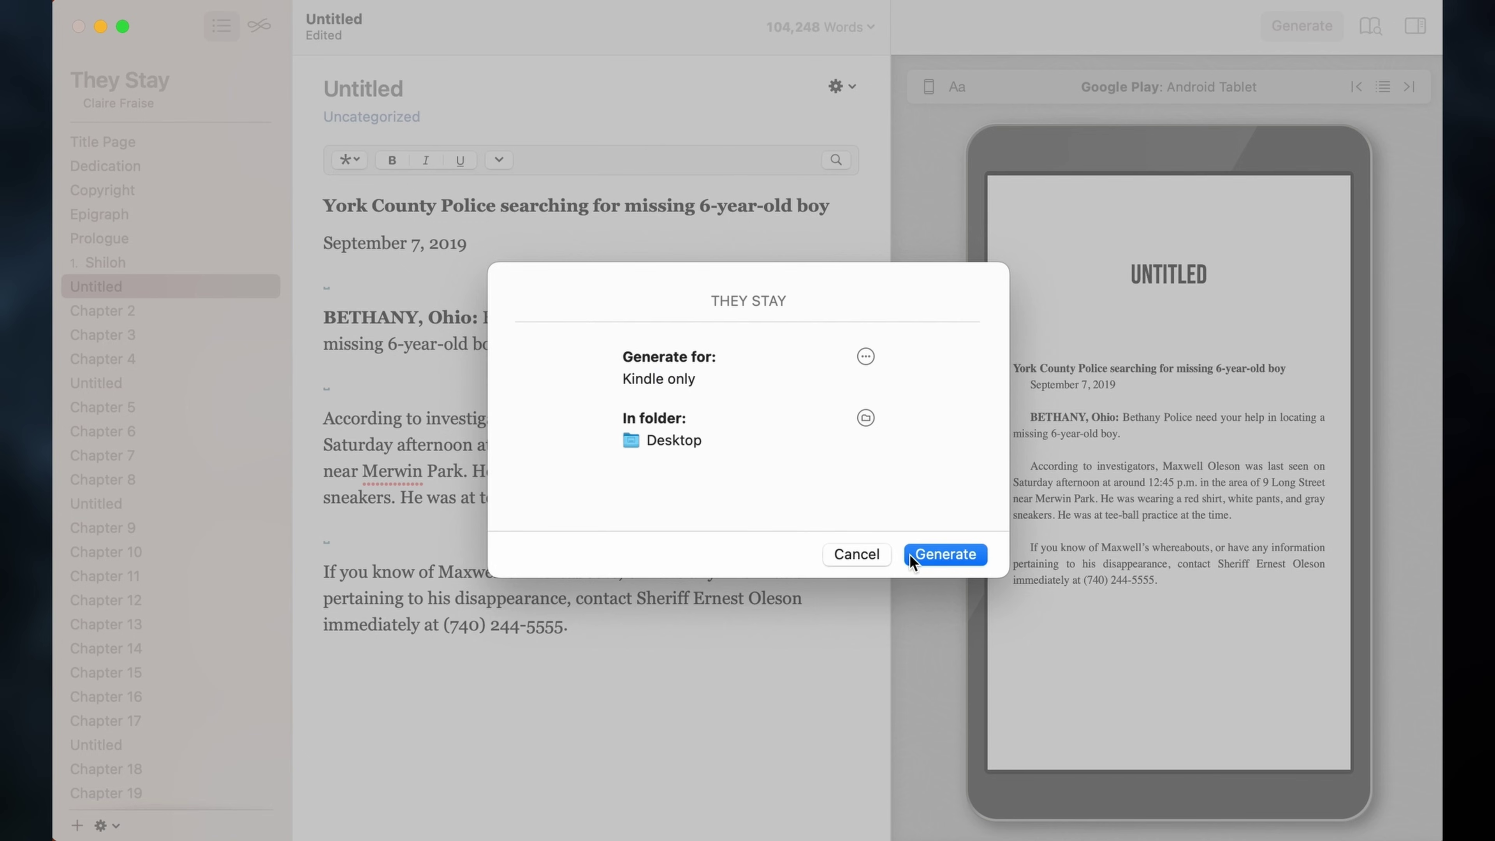
{"action": "left_click", "coordinate": [934, 559]}
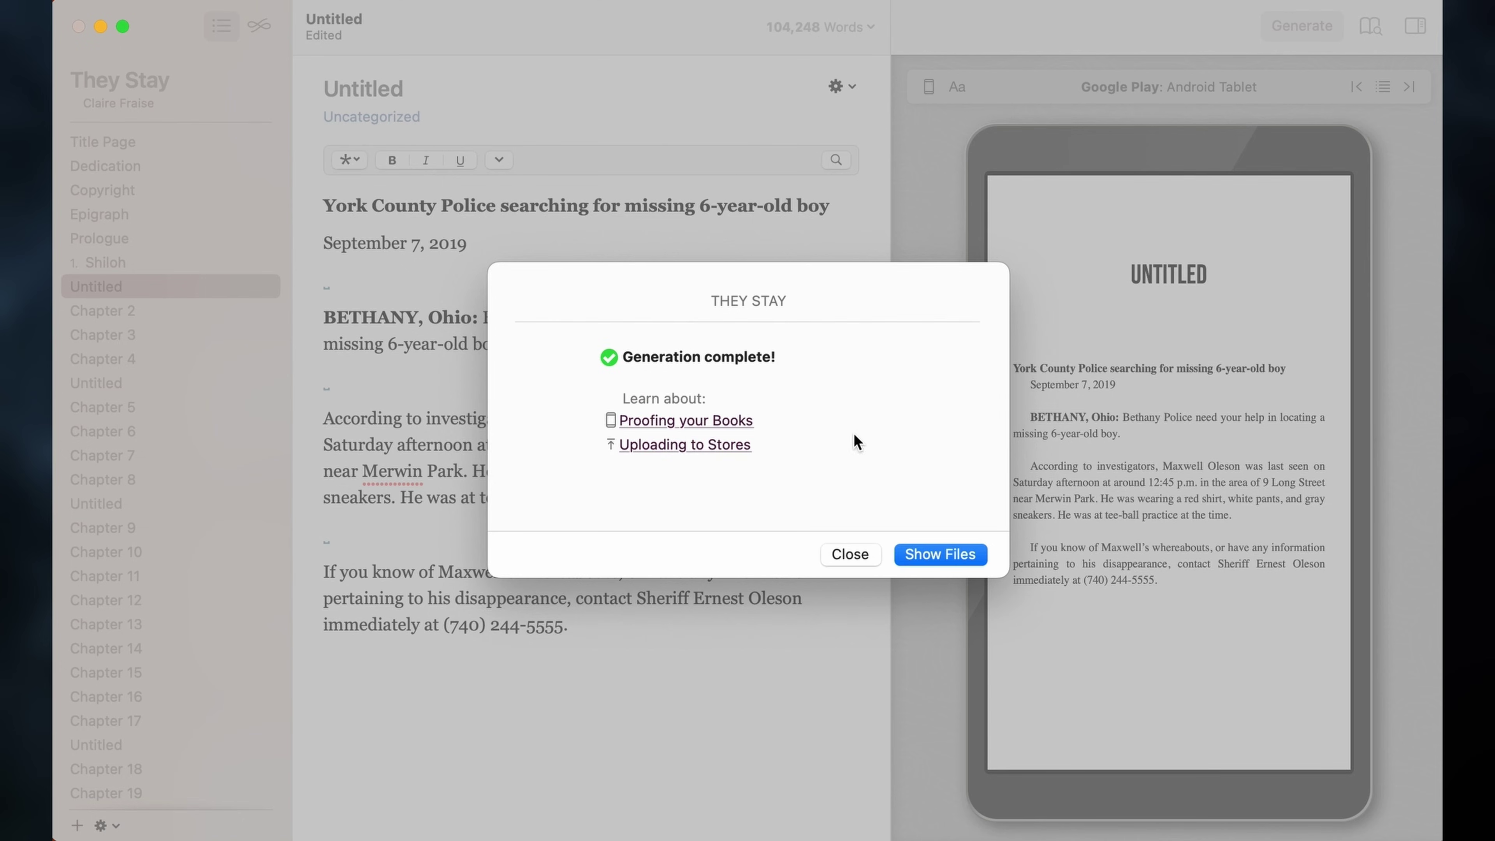
- Show the generated files in Finder, open the Kindle folder, and inspect They-Stay-Kindle.epub and They-Stay-Kindle.mobi
{"action": "left_click", "coordinate": [936, 555]}
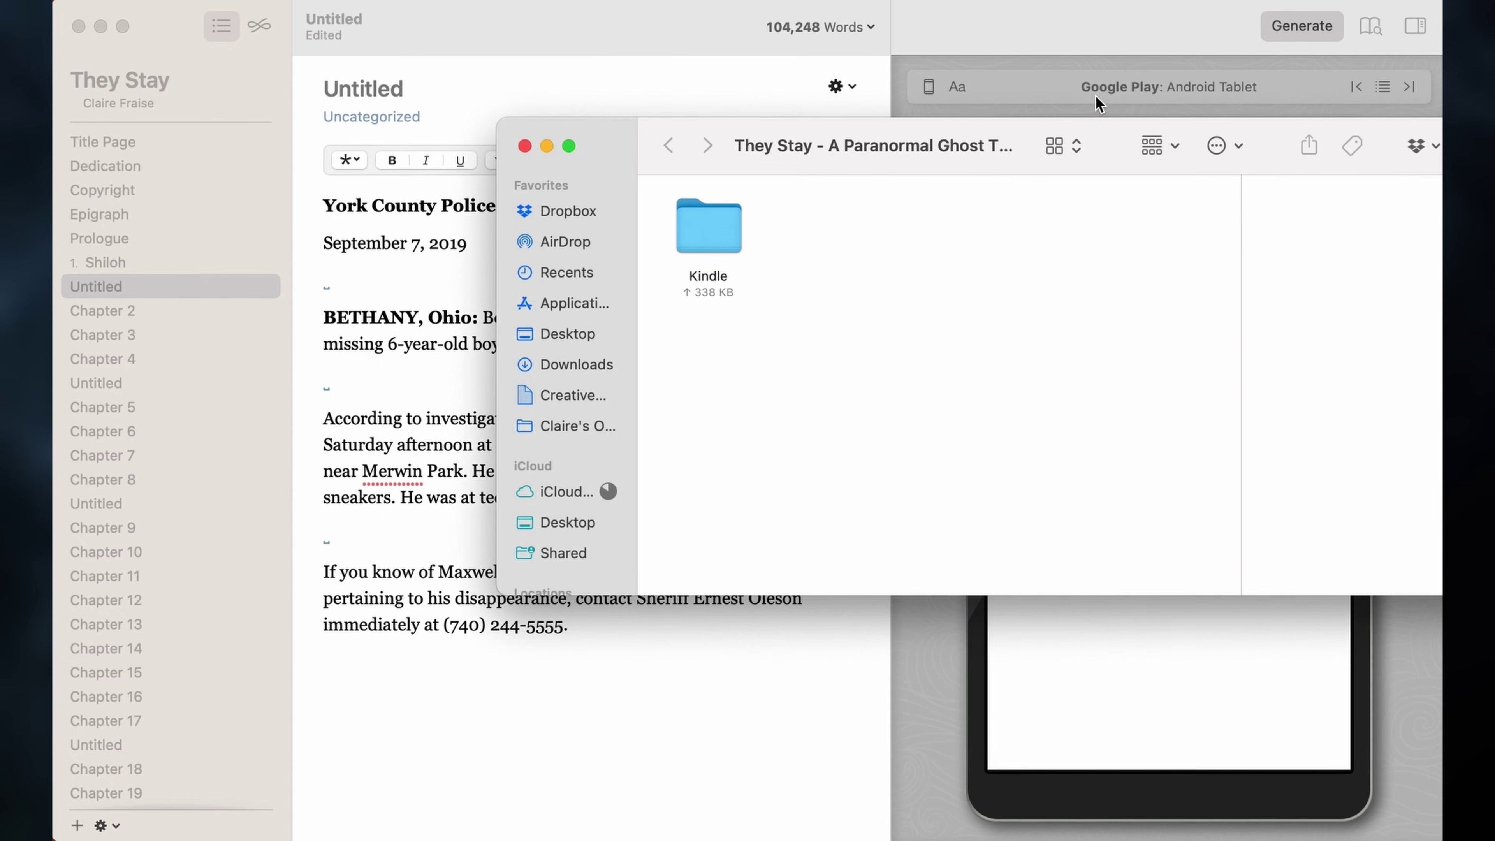
{"action": "left_click_drag", "start_coordinate": [1001, 125], "coordinate": [874, 124]}
{"action": "double_click", "coordinate": [571, 222]}
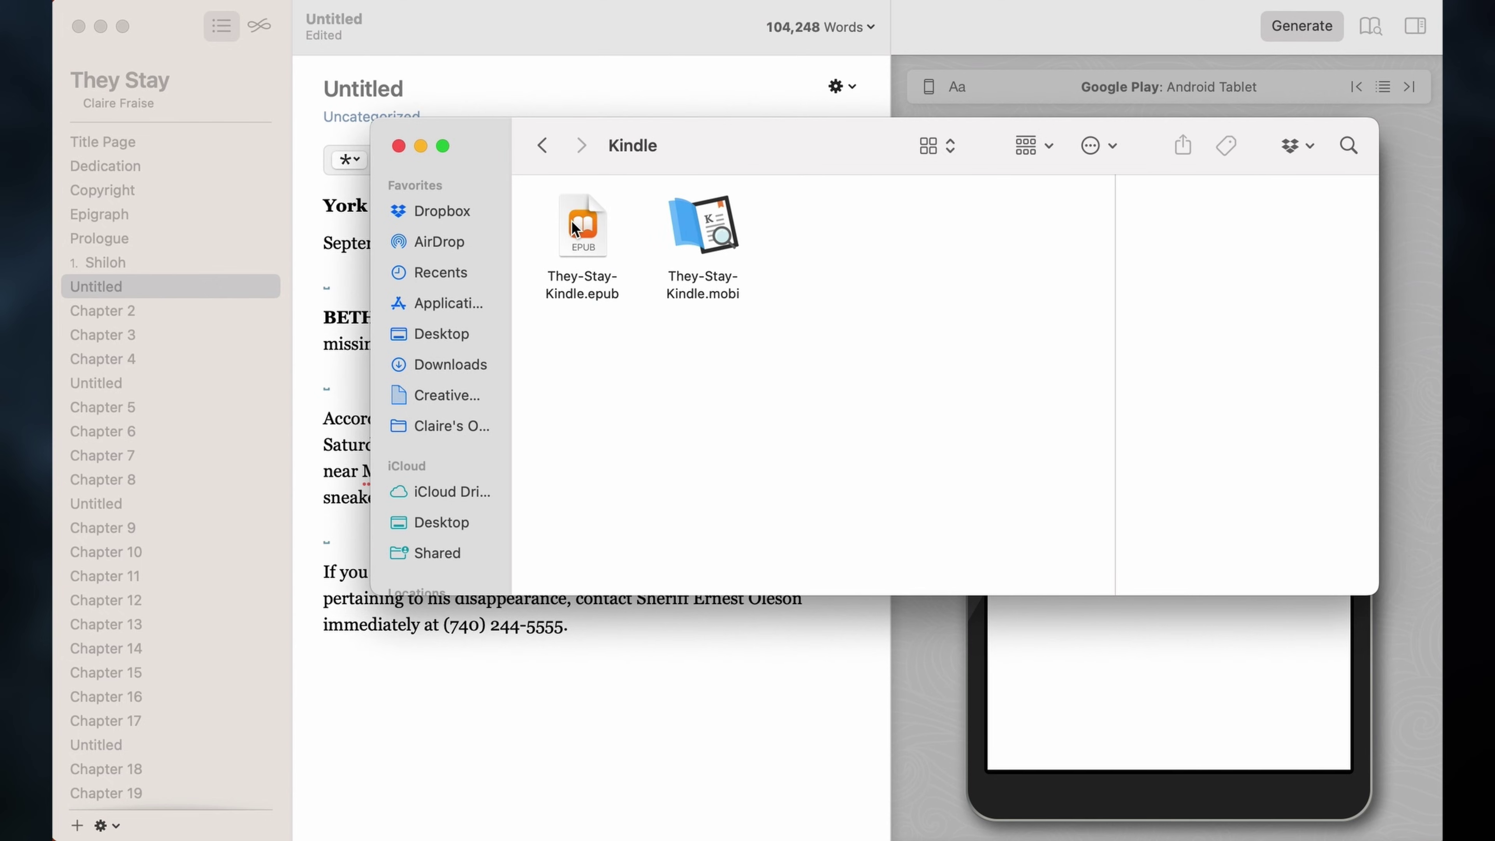
{"action": "left_click", "coordinate": [592, 292]}
{"action": "left_click", "coordinate": [702, 283]}
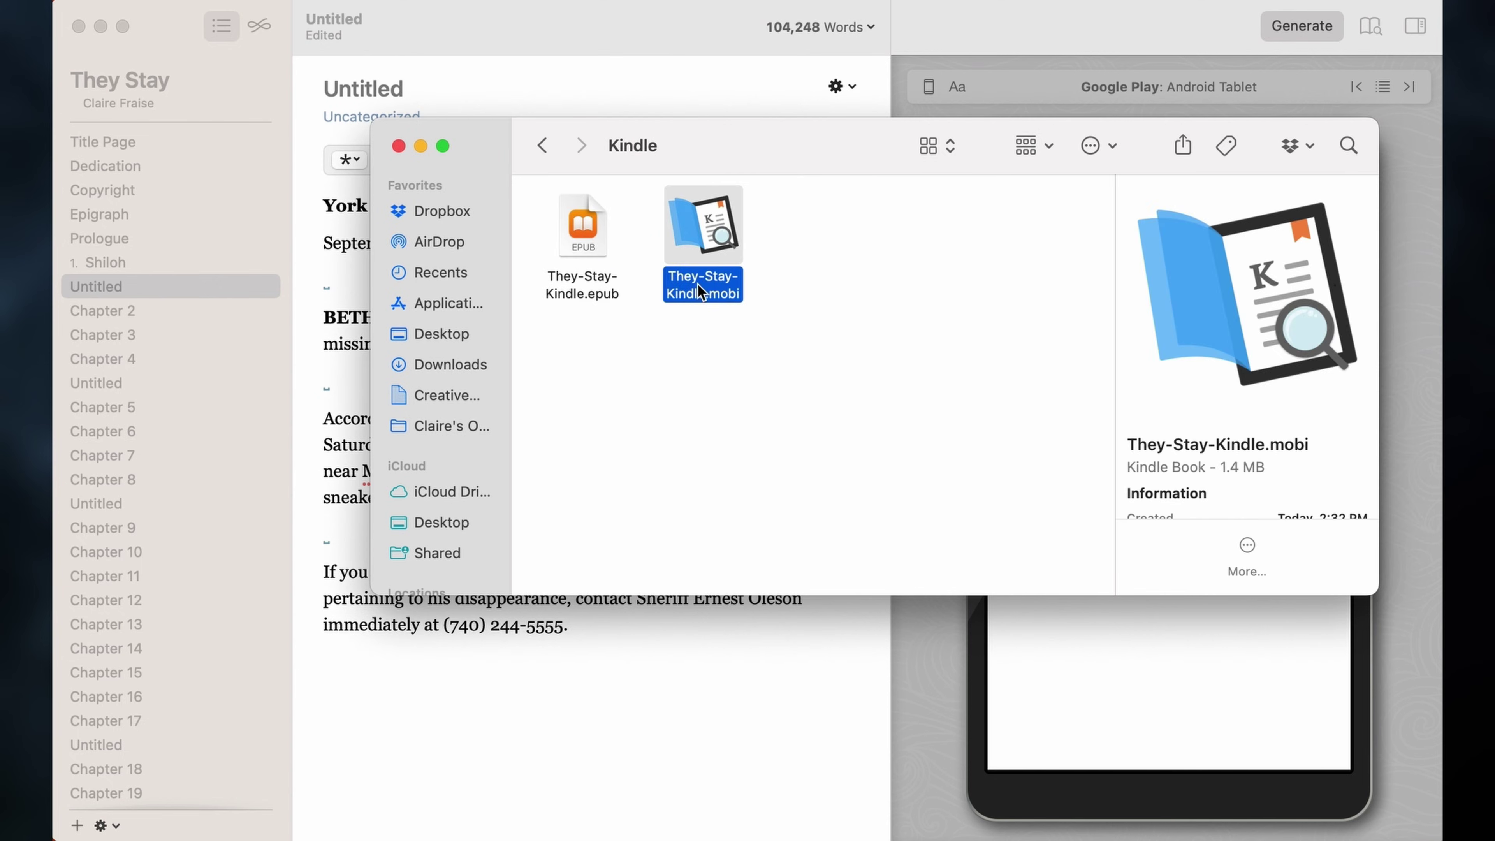
{"action": "left_click", "coordinate": [572, 297]}
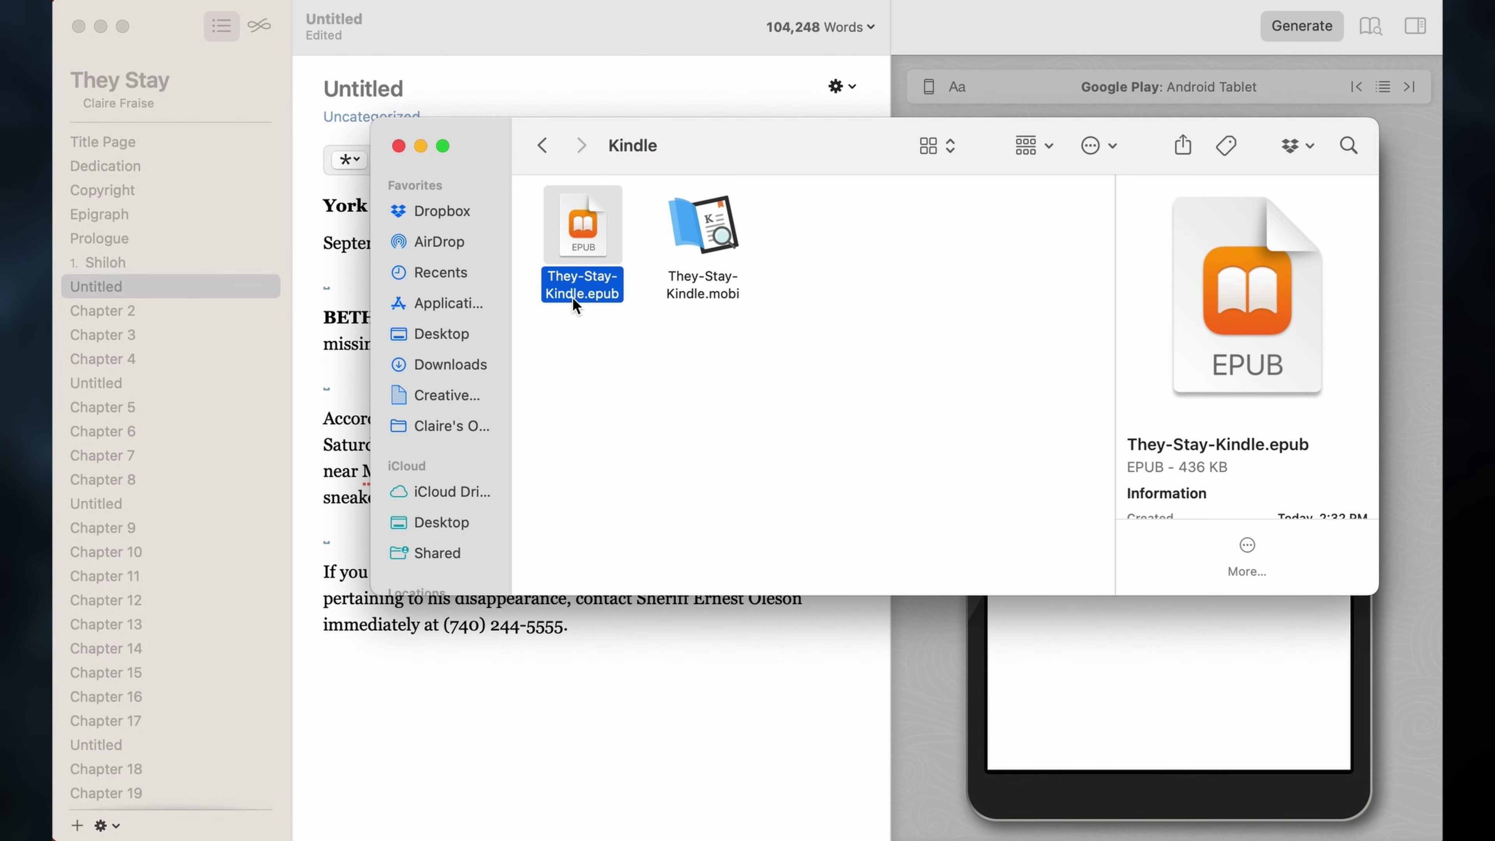
{"action": "left_click", "coordinate": [887, 350]}
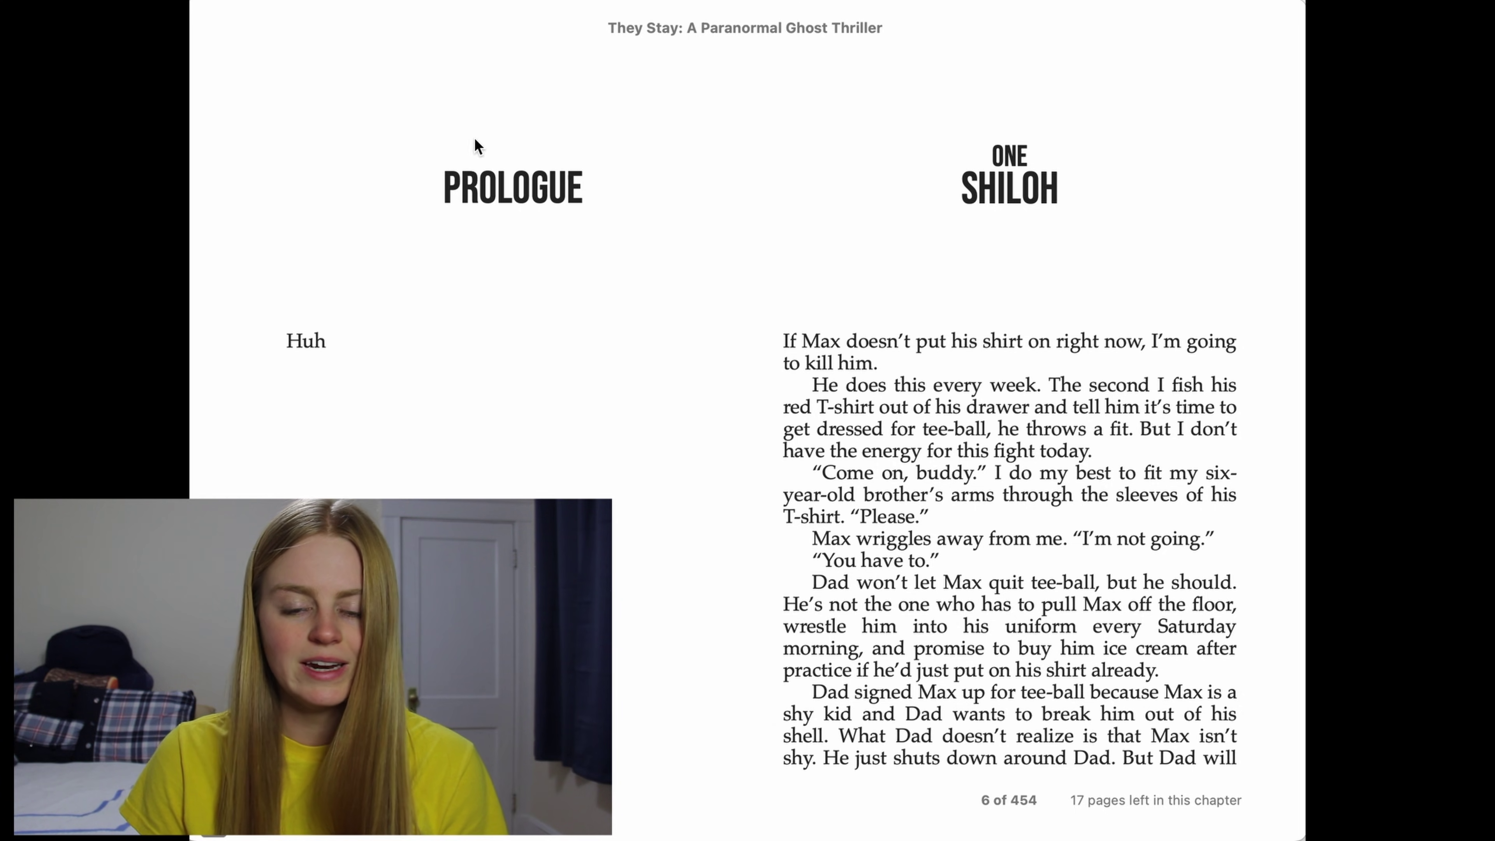
- Proof the generated ebook in Apple Books by examining its epigraph, dedication and copyright pages and the opening pages of the Shiloh chapter
{"action": "mouse_move", "coordinate": [227, 435]}
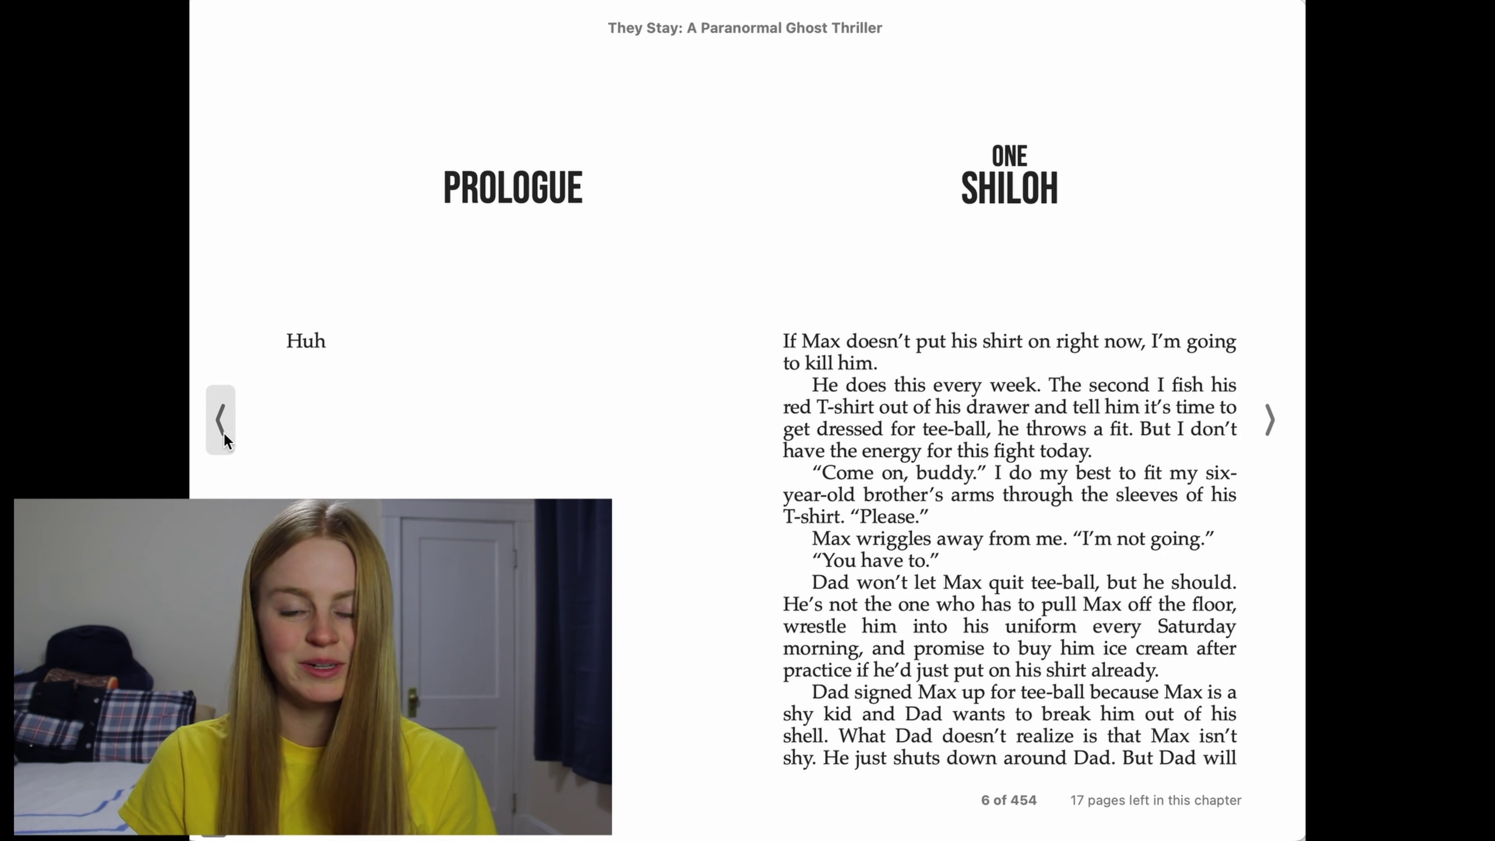
{"action": "left_click", "coordinate": [224, 434]}
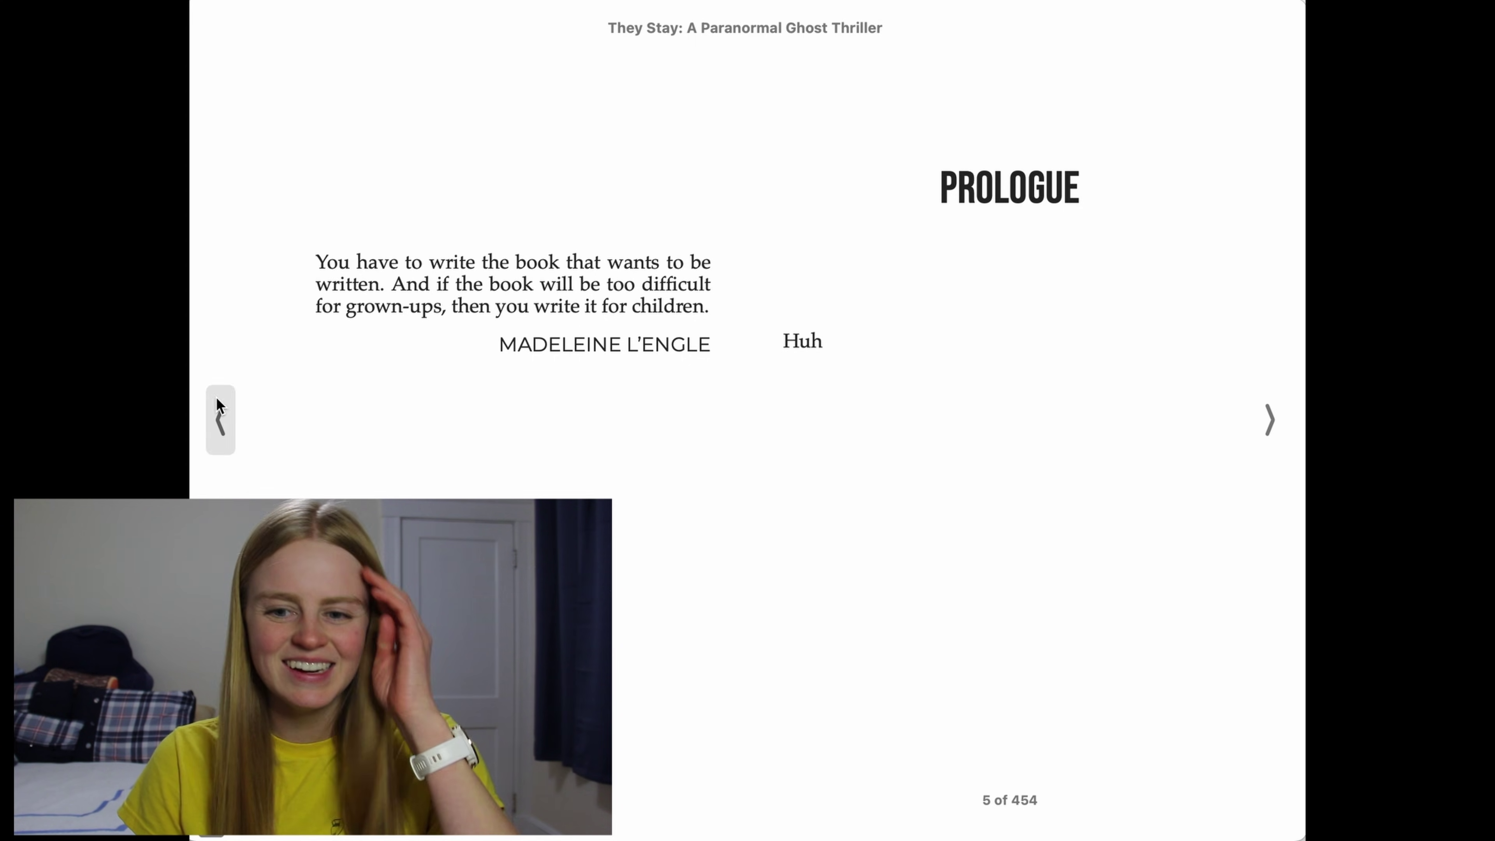
{"action": "left_click", "coordinate": [218, 407]}
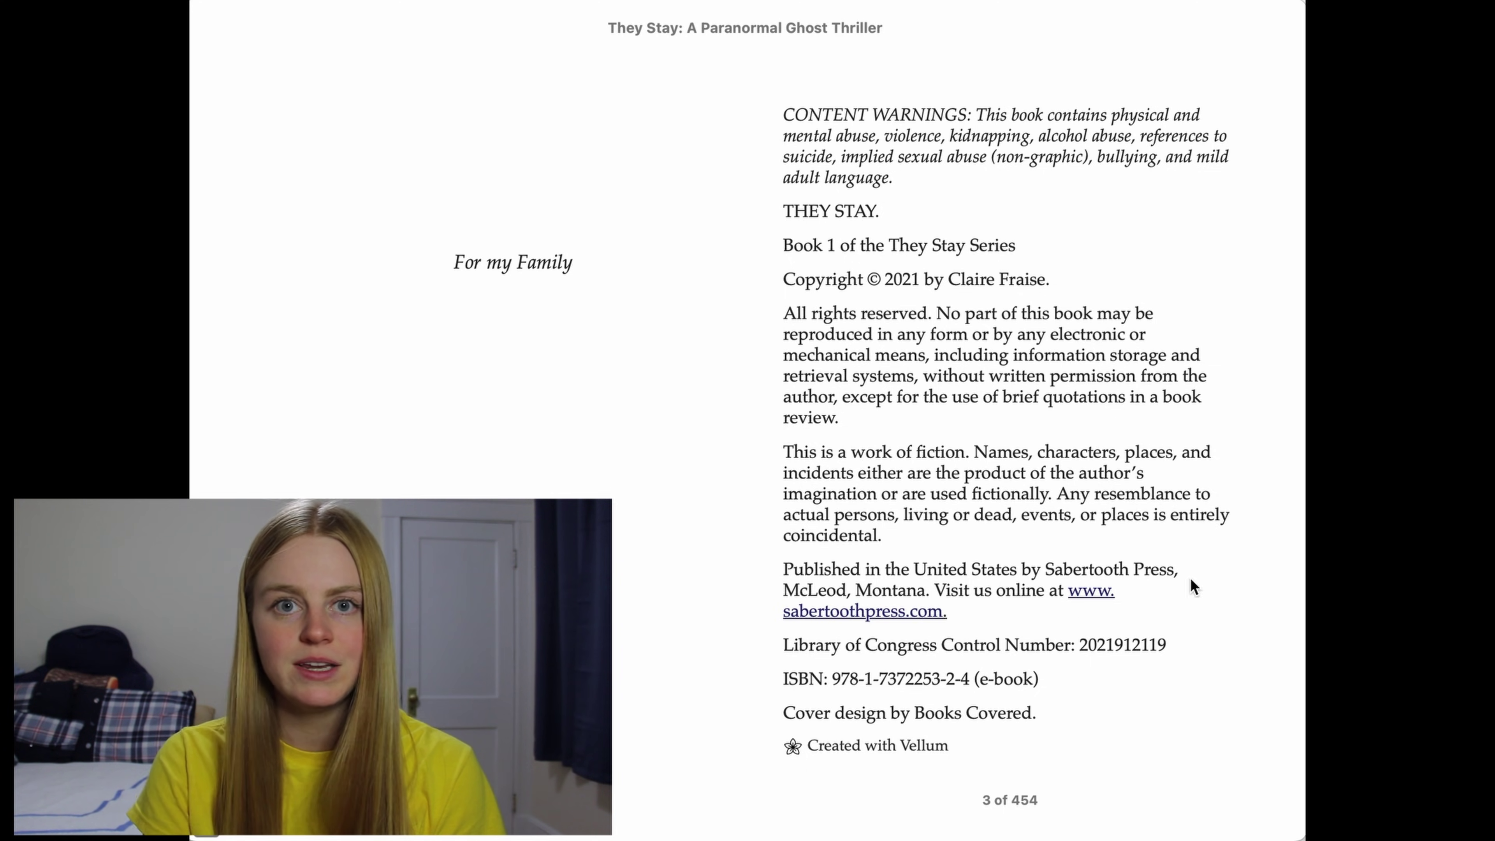
{"action": "left_click", "coordinate": [1279, 420]}
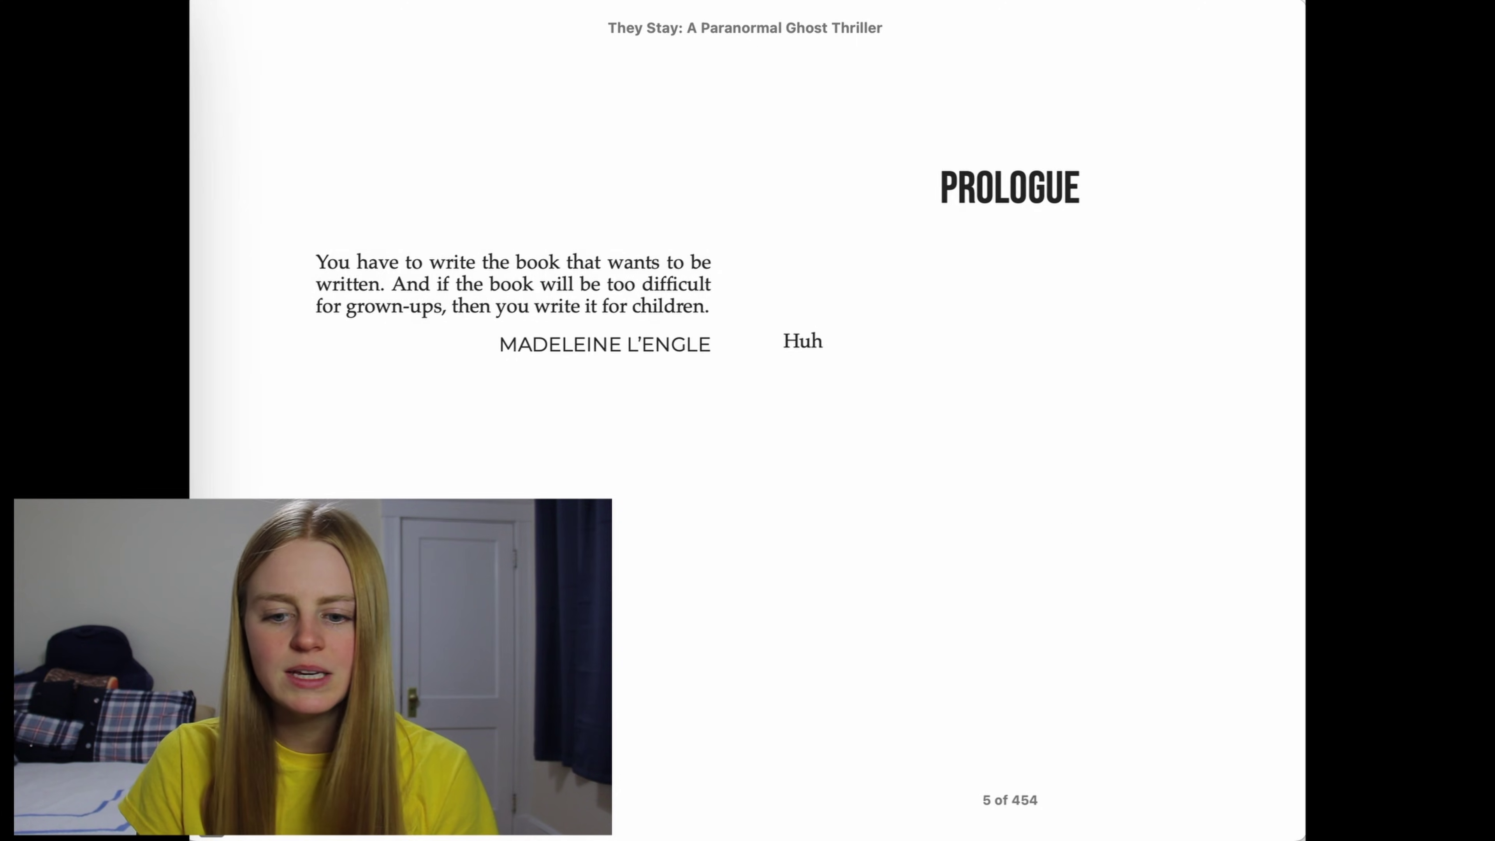
{"action": "left_click", "coordinate": [222, 419]}
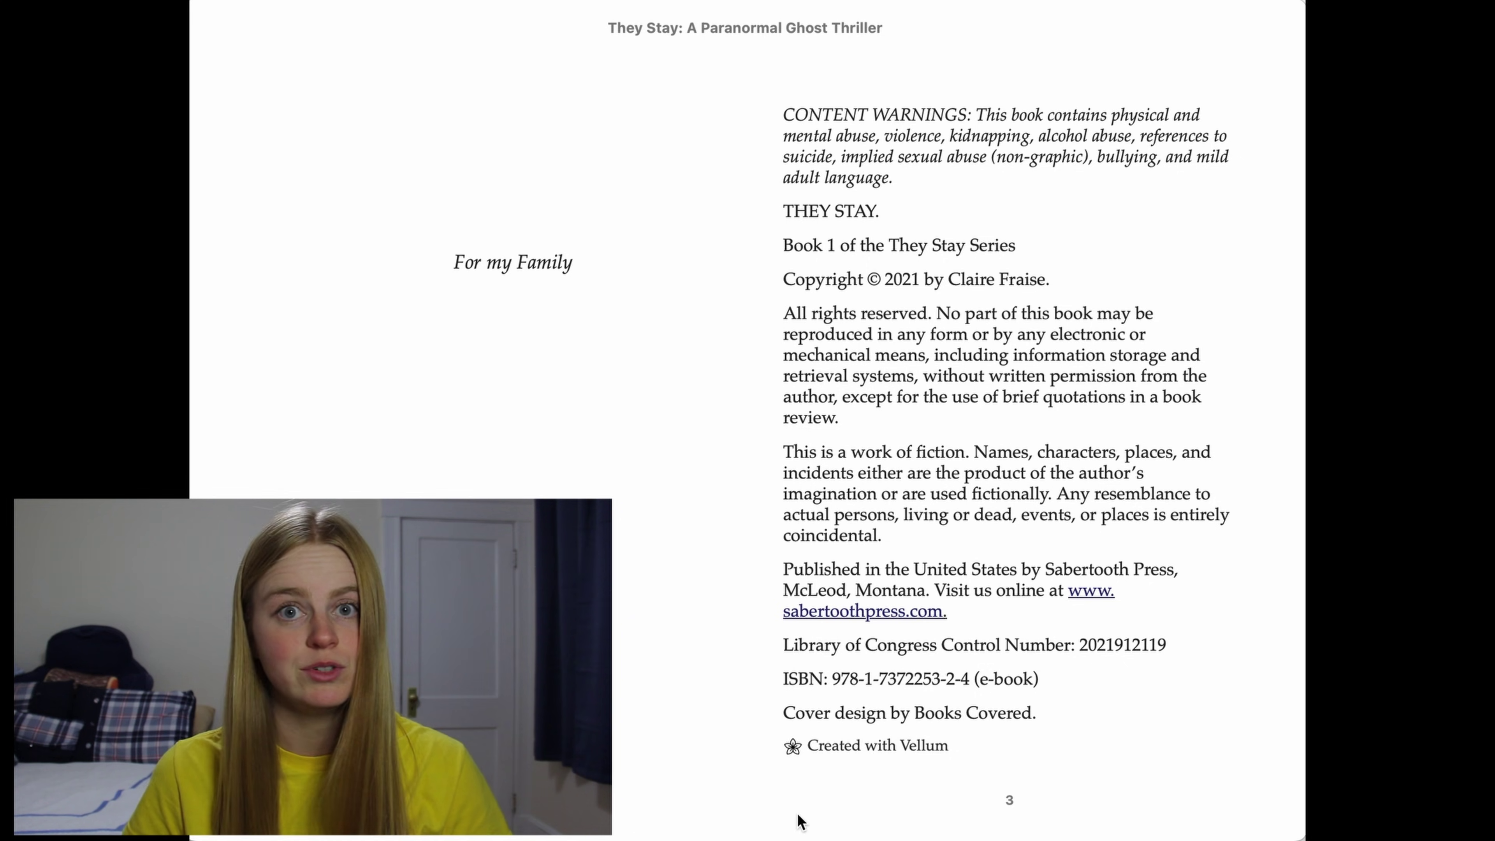
{"action": "mouse_move", "coordinate": [1262, 380]}
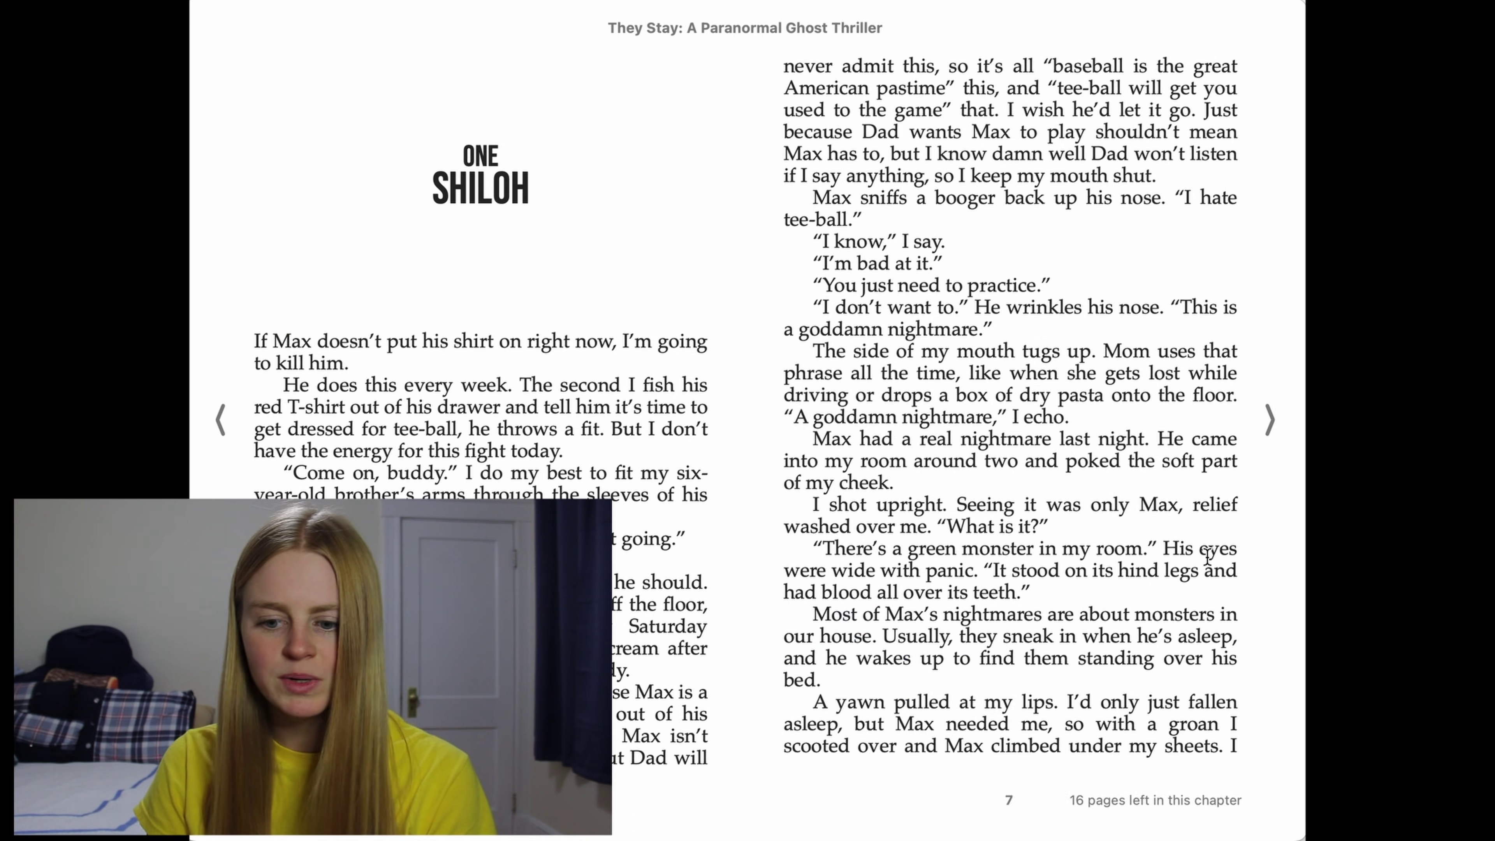
{"action": "left_click", "coordinate": [1275, 425]}
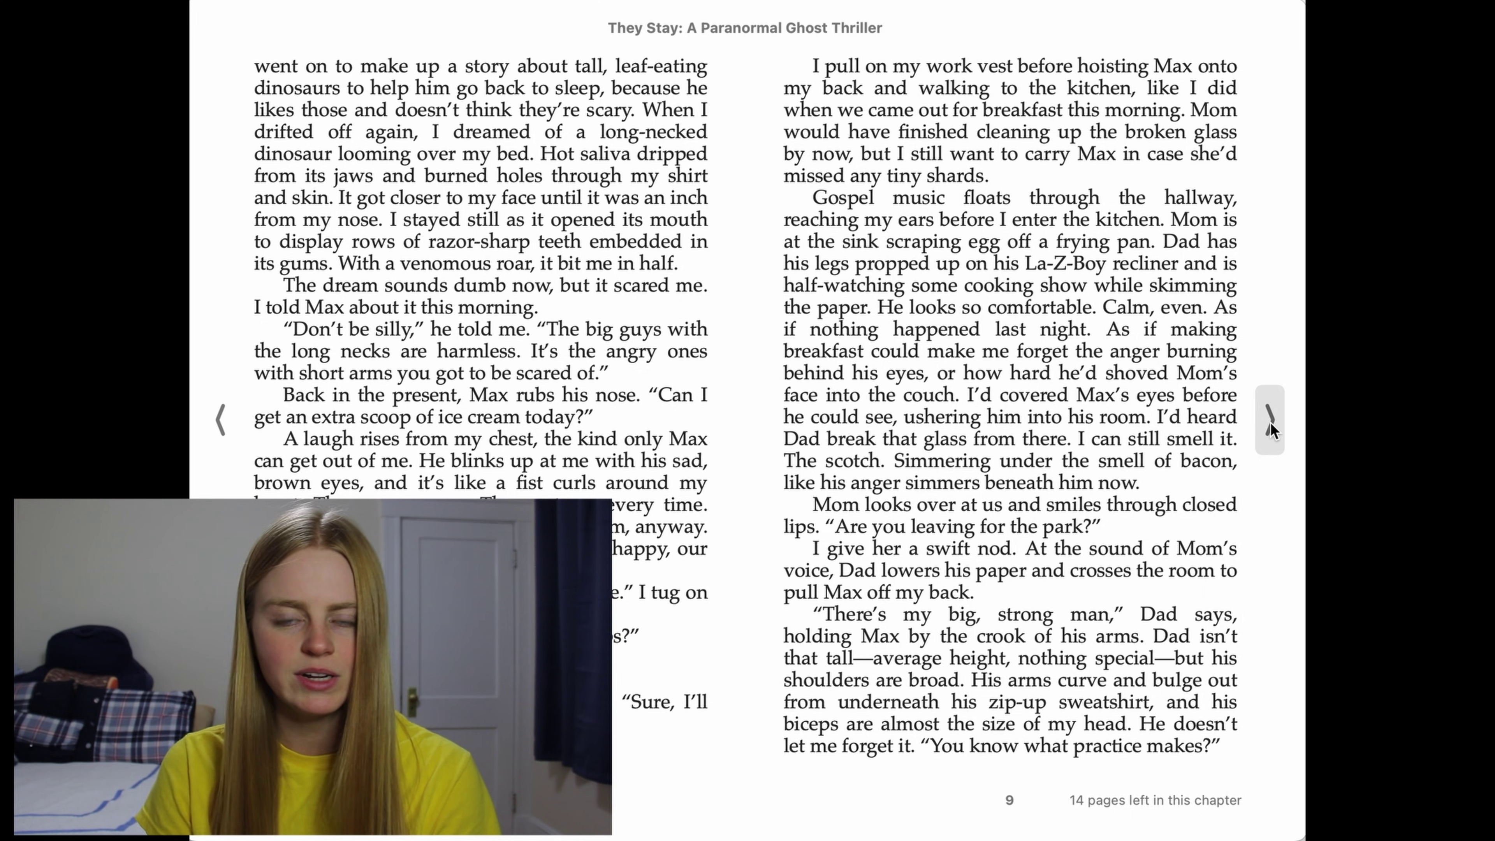
{"action": "left_click", "coordinate": [1270, 422]}
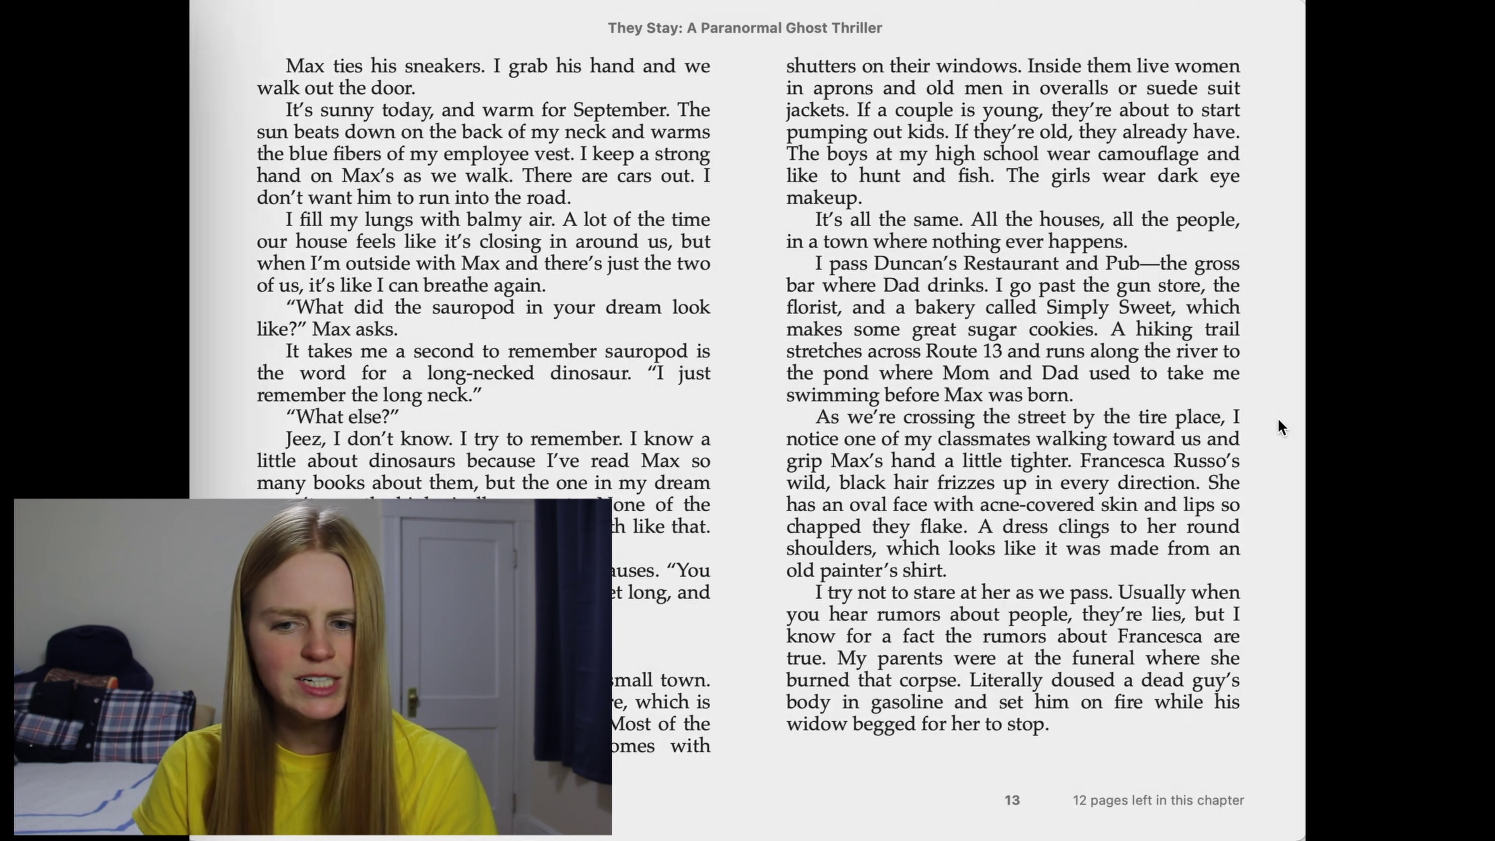